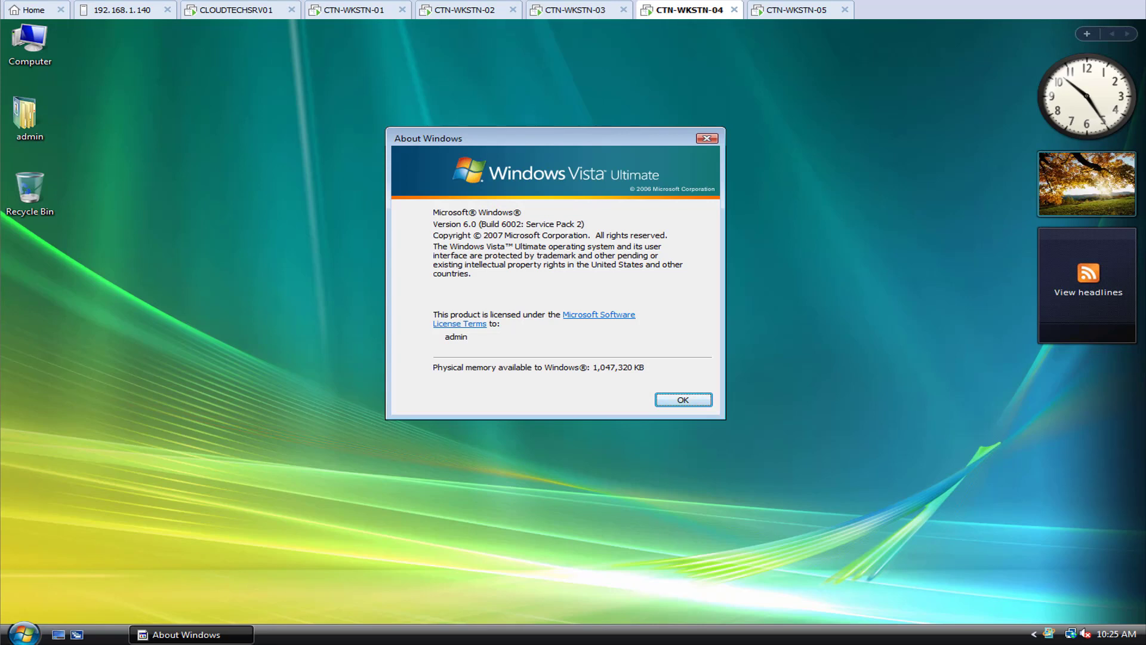
- Check the Windows versions on CTN-WKSTN-05, CTN-WKSTN-03 and CTN-WKSTN-01, and return to CTN-WKSTN-03 to dismiss its version information
{"action": "left_click", "coordinate": [797, 9]}
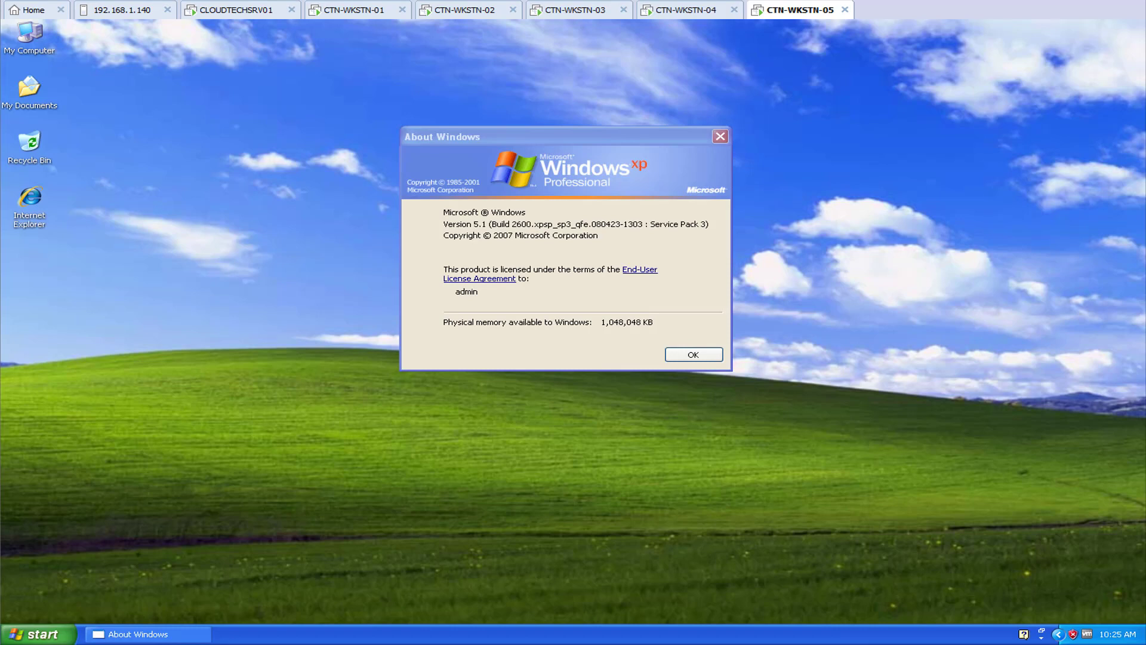
{"action": "left_click", "coordinate": [583, 10]}
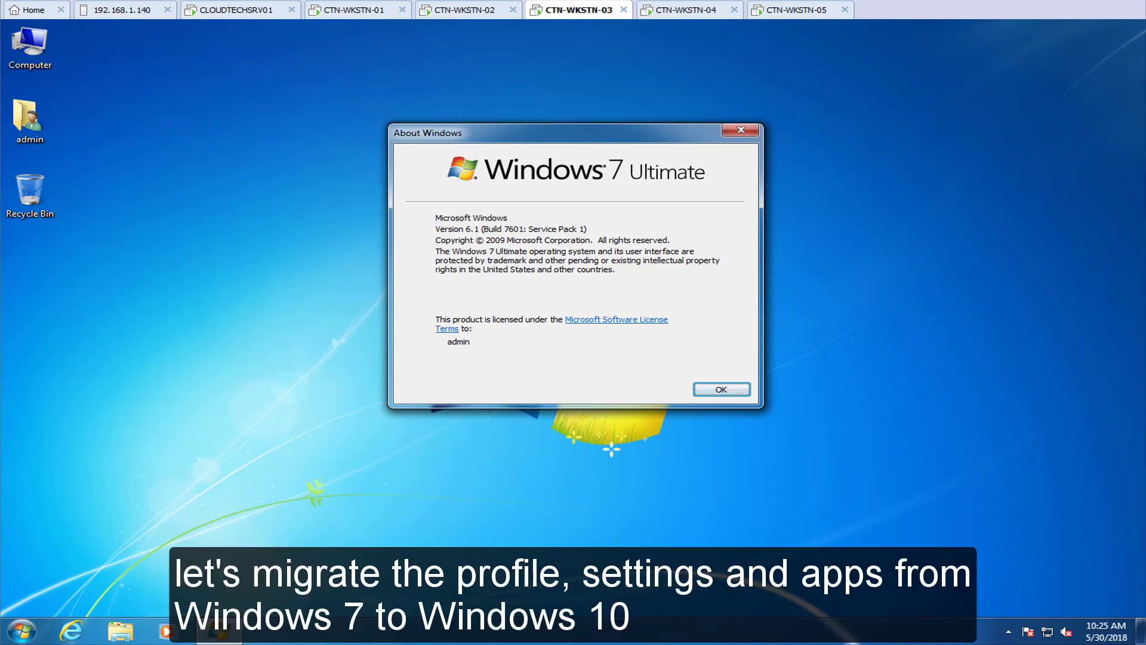
{"action": "left_click", "coordinate": [369, 10]}
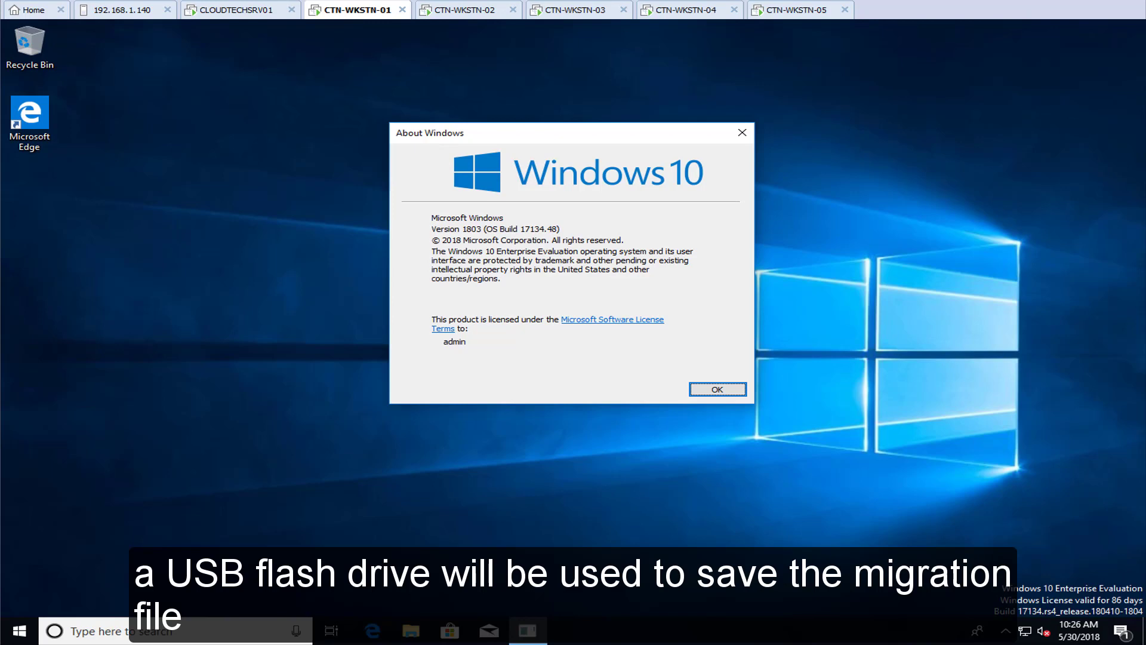
{"action": "left_click", "coordinate": [552, 9]}
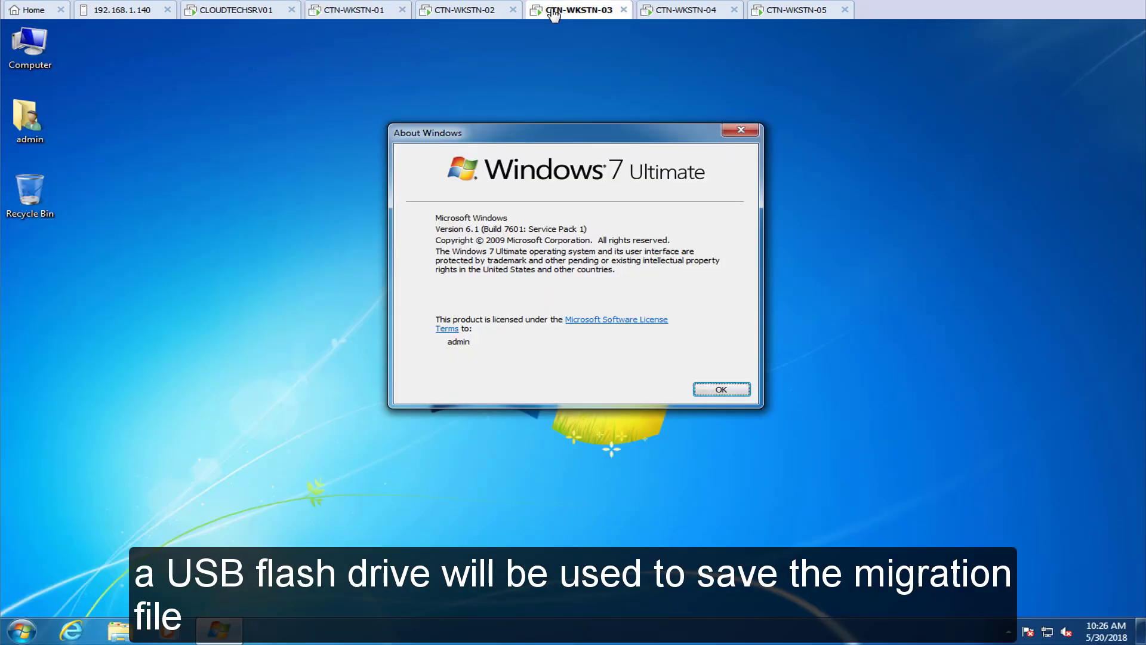
{"action": "left_click", "coordinate": [737, 393]}
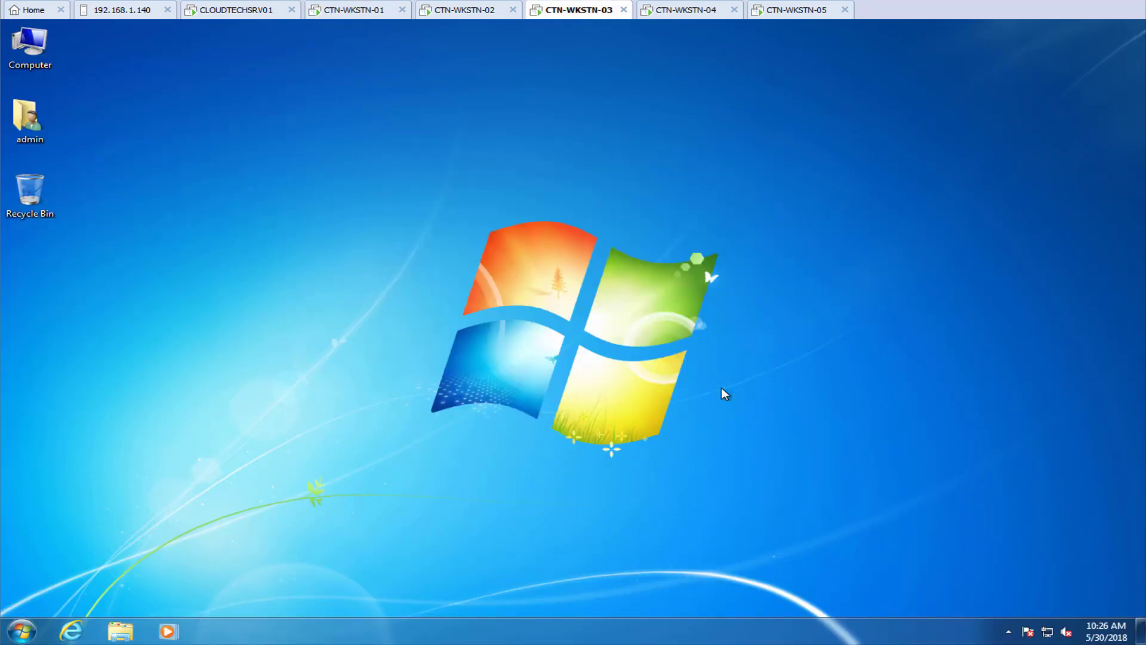
- Look through the full list of programs in the Windows 7 machine's Start menu and close it
{"action": "left_click", "coordinate": [8, 633]}
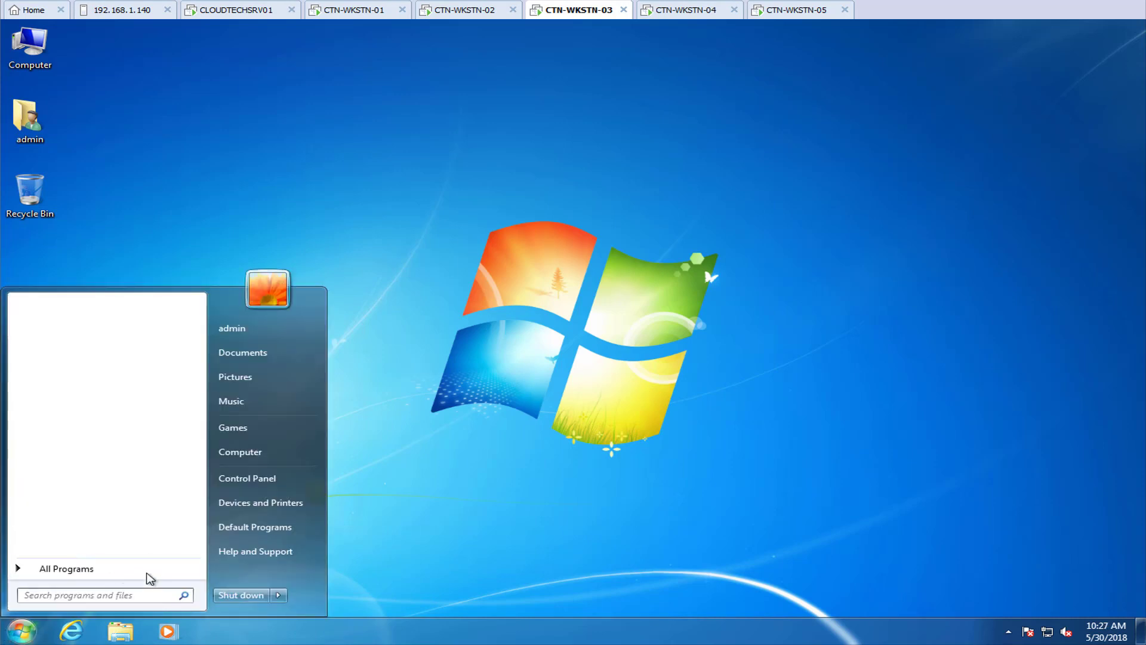
{"action": "left_click", "coordinate": [149, 572]}
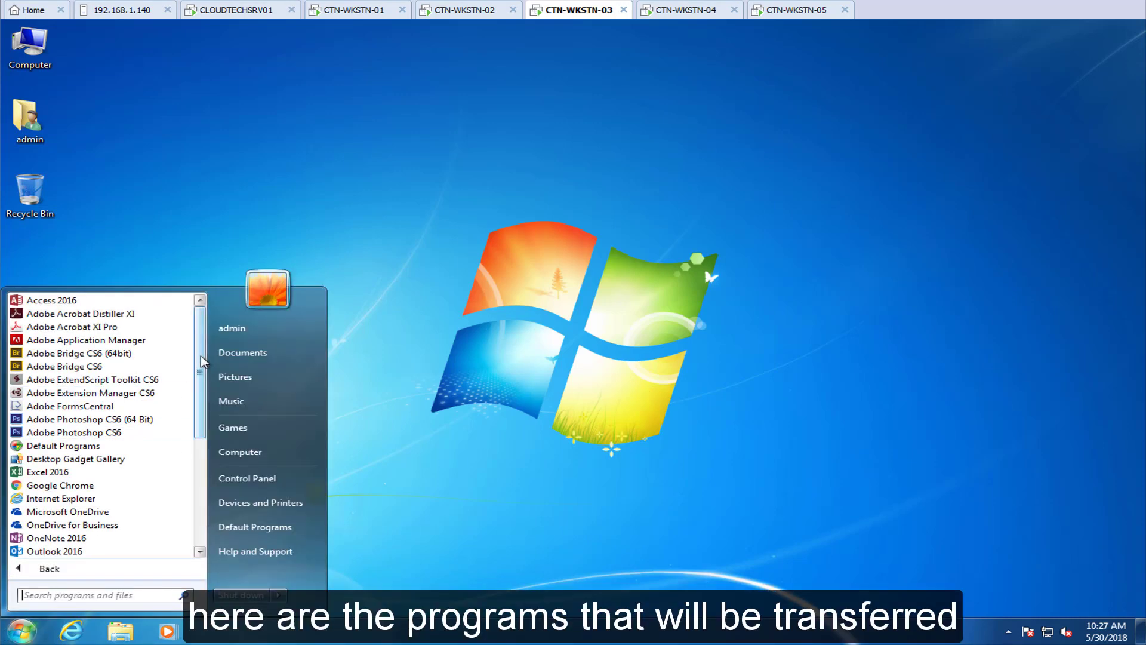
{"action": "scroll", "coordinate": [213, 440], "scroll_direction": "down", "scroll_amount": 5}
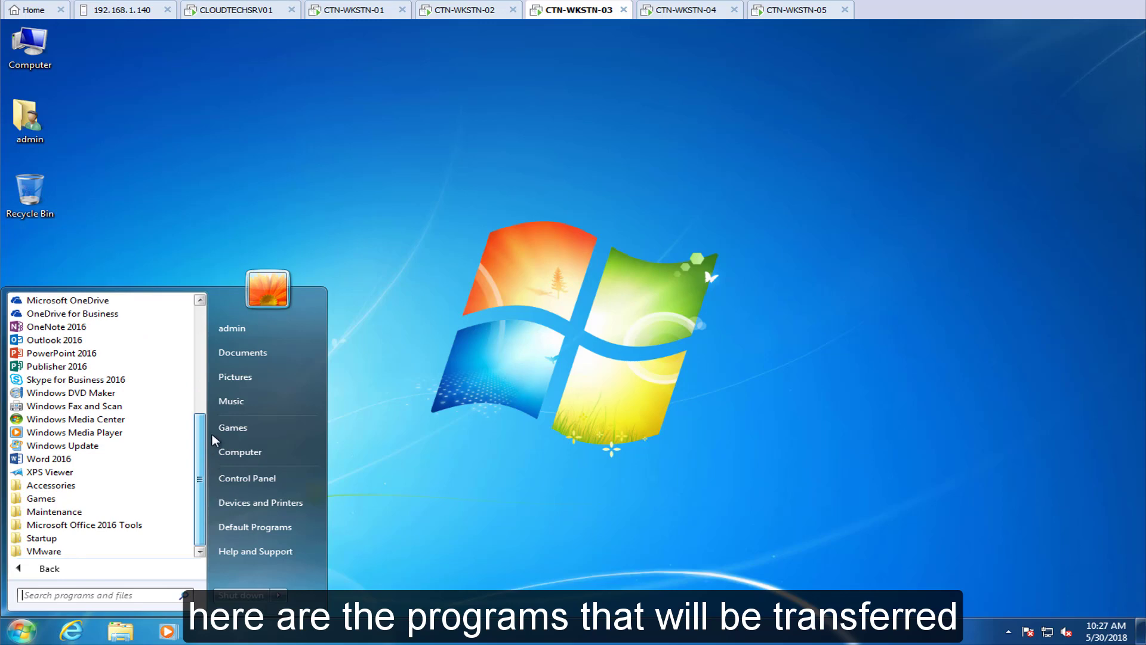
{"action": "scroll", "coordinate": [213, 440], "scroll_direction": "up", "scroll_amount": 5}
{"action": "left_click", "coordinate": [323, 210]}
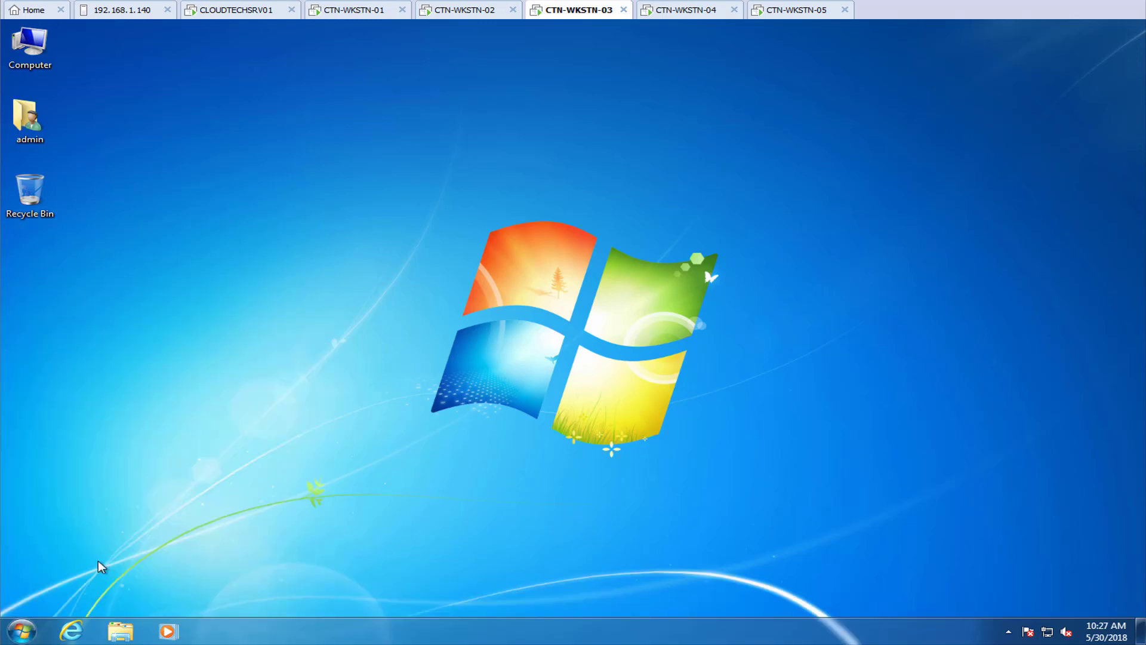
- Run appwiz.cpl to review the programs installed on the Windows 7 machine, and close the list
{"action": "left_click", "coordinate": [19, 625]}
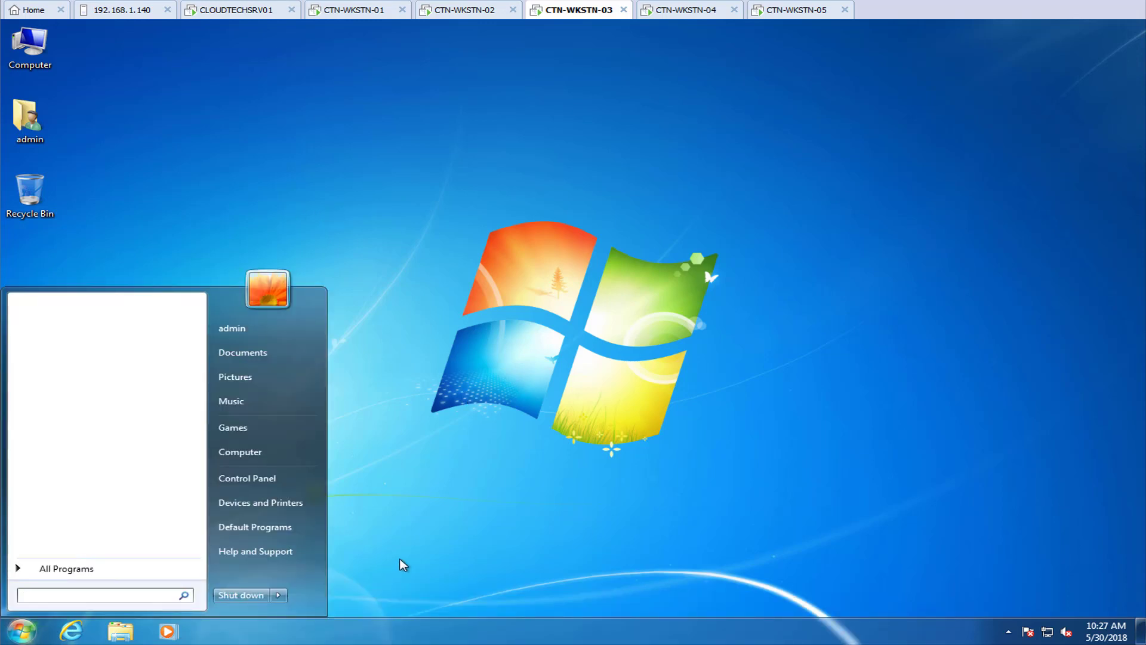
{"action": "type", "text": "appwiz.cpl"}
{"action": "key", "text": "Return"}
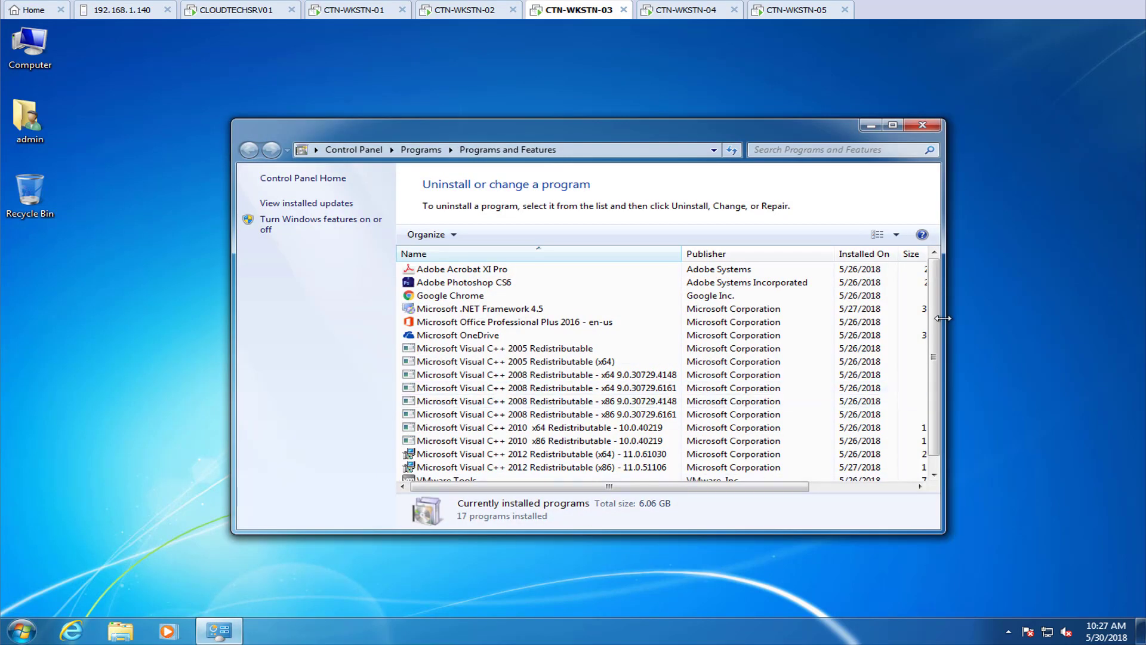
{"action": "scroll", "coordinate": [932, 327], "scroll_direction": "down", "scroll_amount": 1}
{"action": "scroll", "coordinate": [932, 327], "scroll_direction": "up", "scroll_amount": 1}
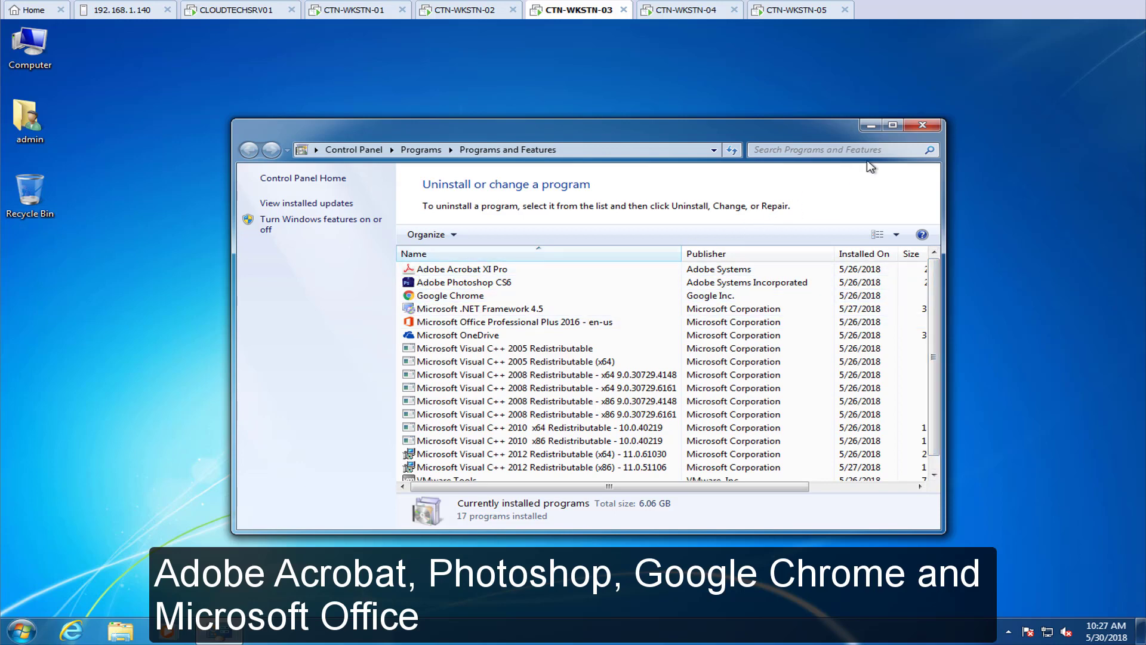
{"action": "left_click", "coordinate": [932, 127]}
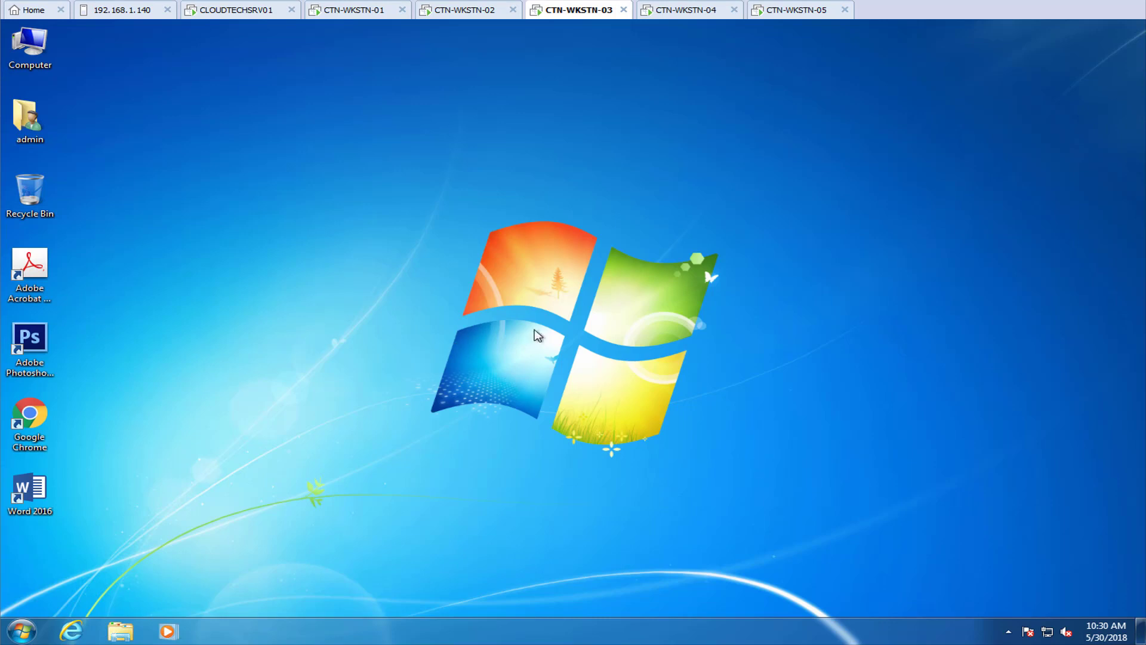
- Open Google Chrome, view its saved bookmarks and close the browser
{"action": "double_click", "coordinate": [51, 421]}
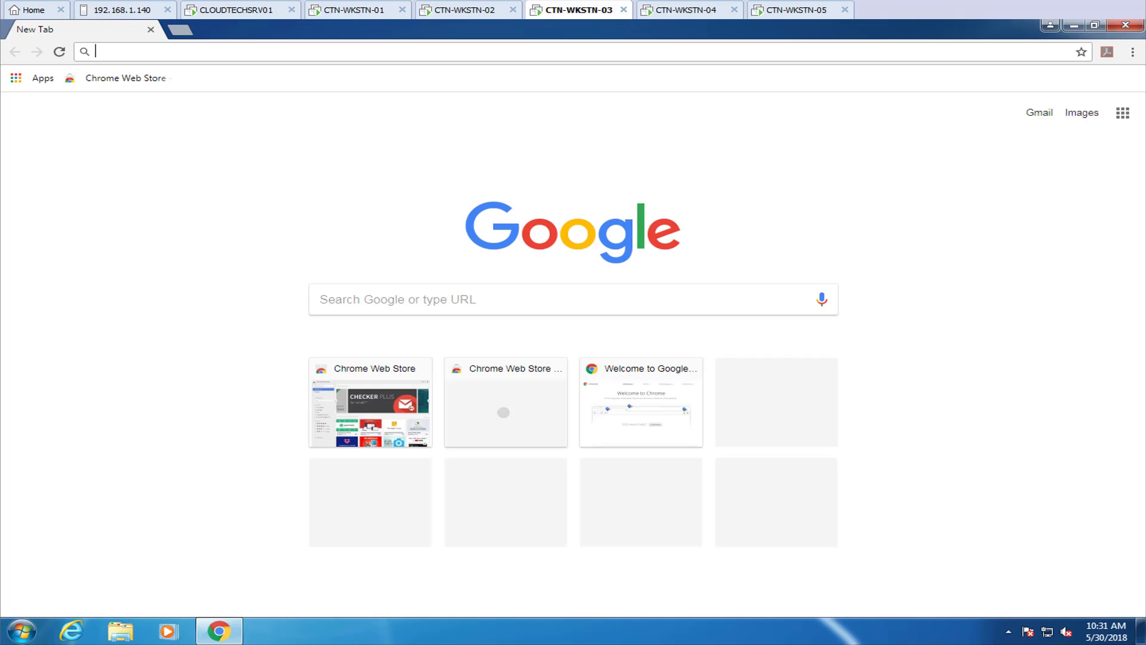
{"action": "left_click", "coordinate": [1133, 52]}
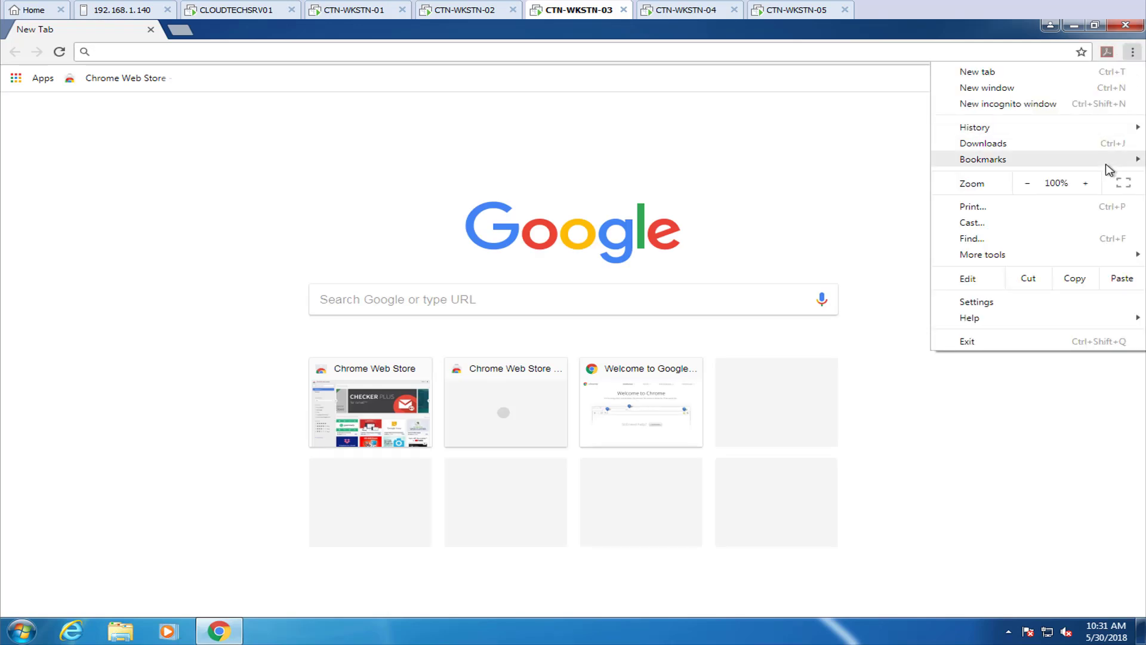
{"action": "mouse_move", "coordinate": [1105, 163]}
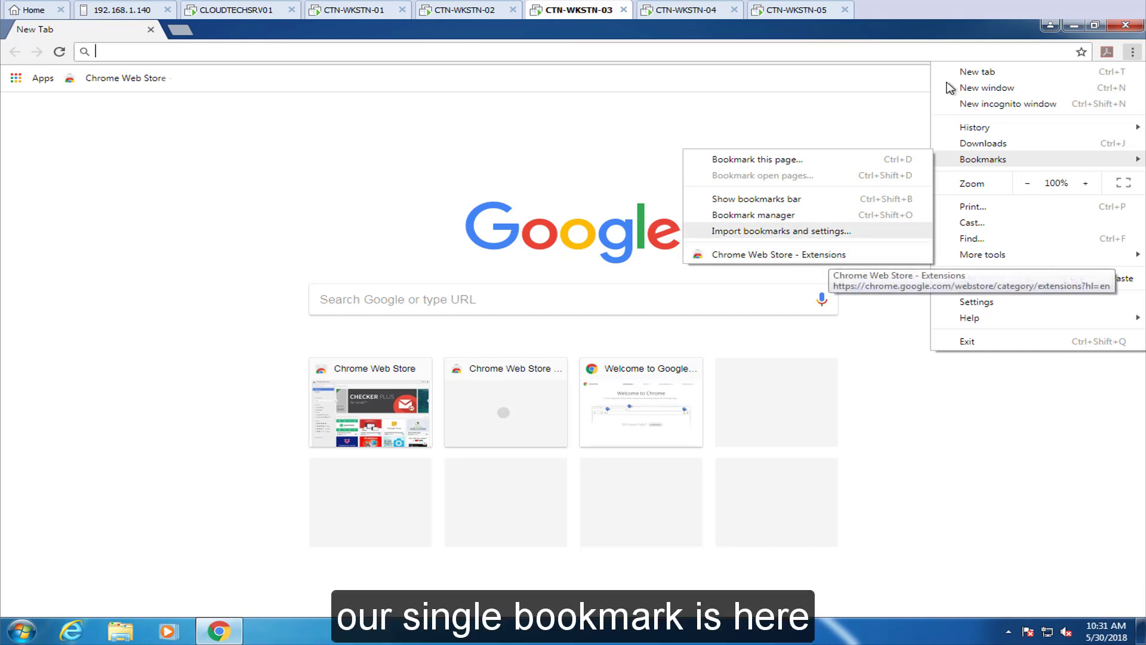
{"action": "left_click", "coordinate": [967, 44]}
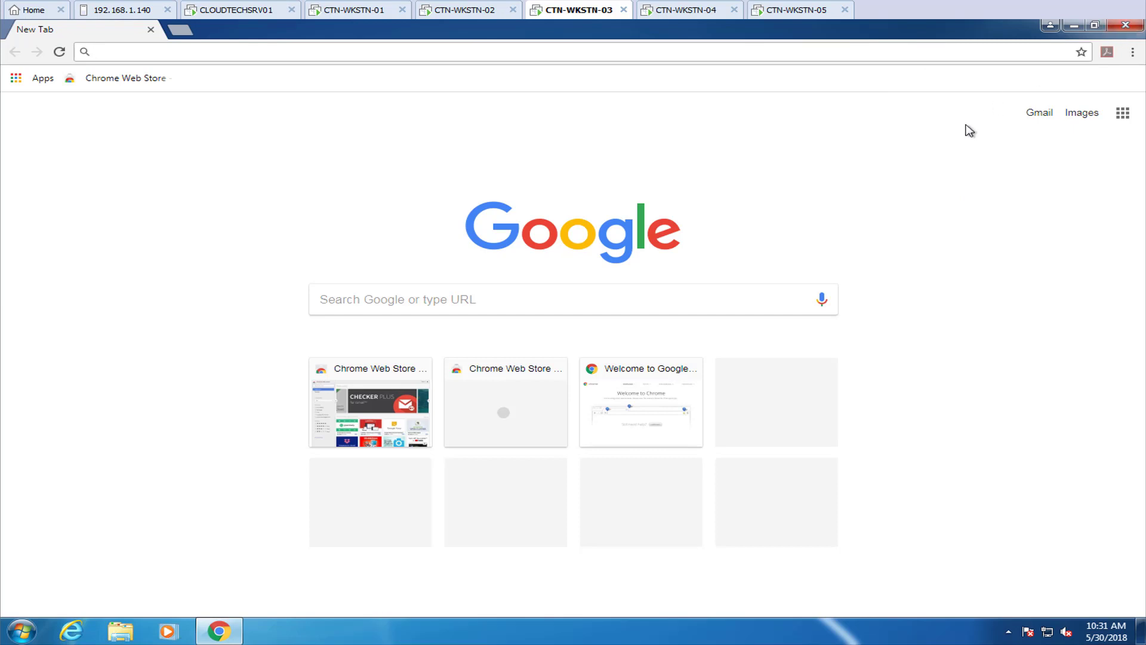
{"action": "key", "text": "alt+F4"}
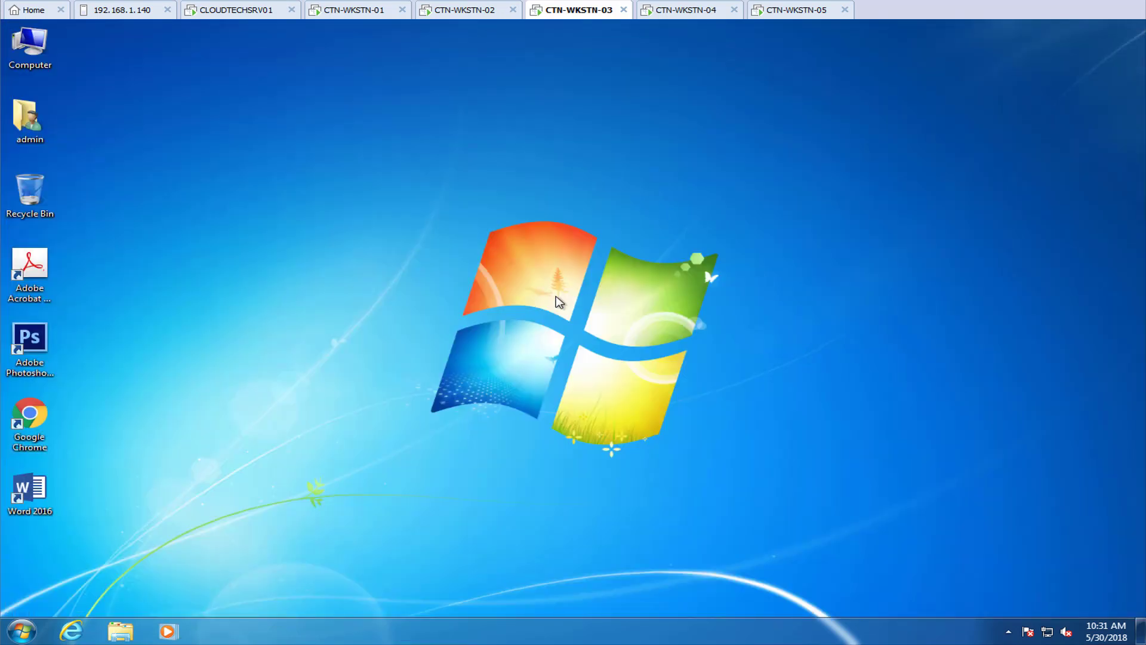
- Inspect the admin profile's Documents, Music, Pictures and Videos libraries for files and close the folder window
{"action": "double_click", "coordinate": [18, 120]}
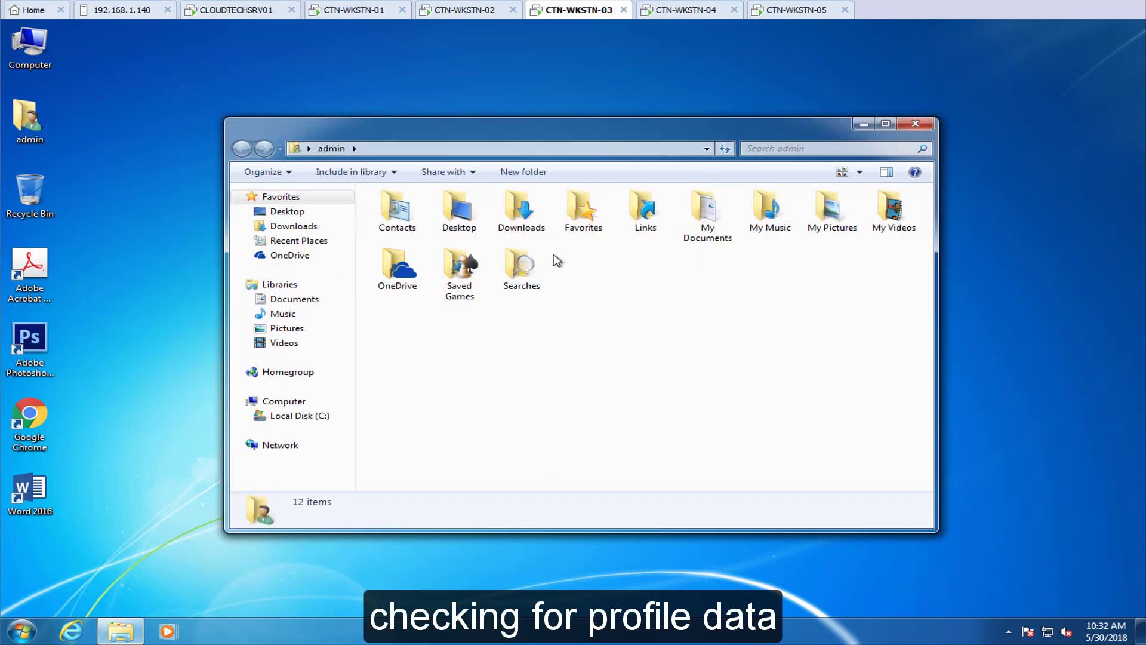
{"action": "left_click", "coordinate": [277, 301]}
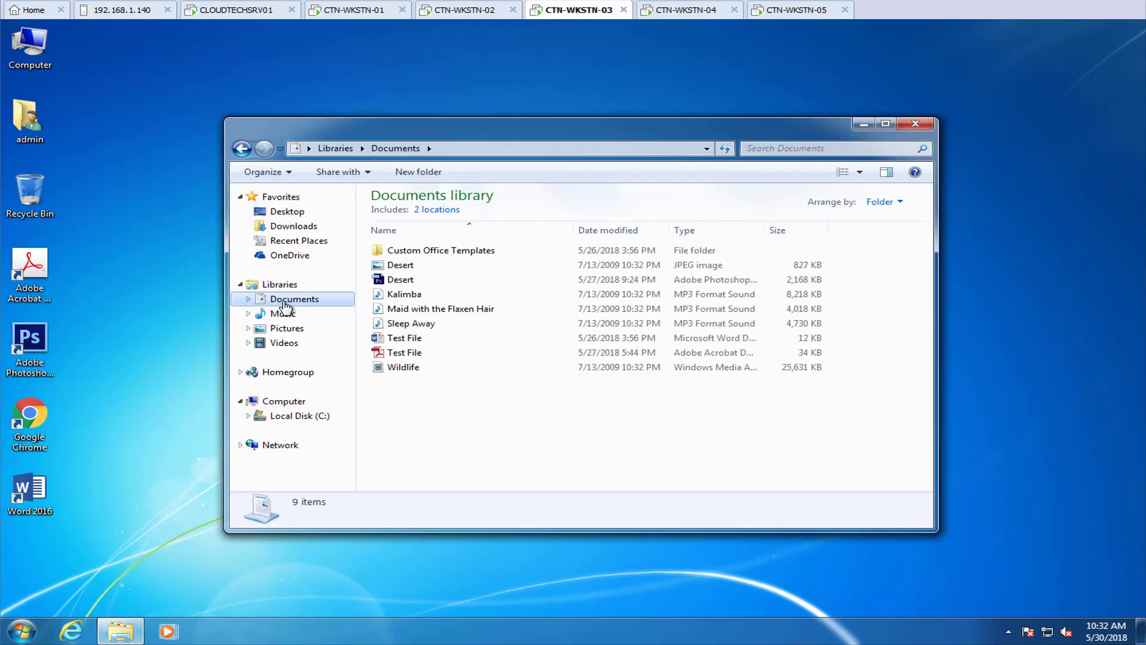
{"action": "left_click", "coordinate": [282, 313]}
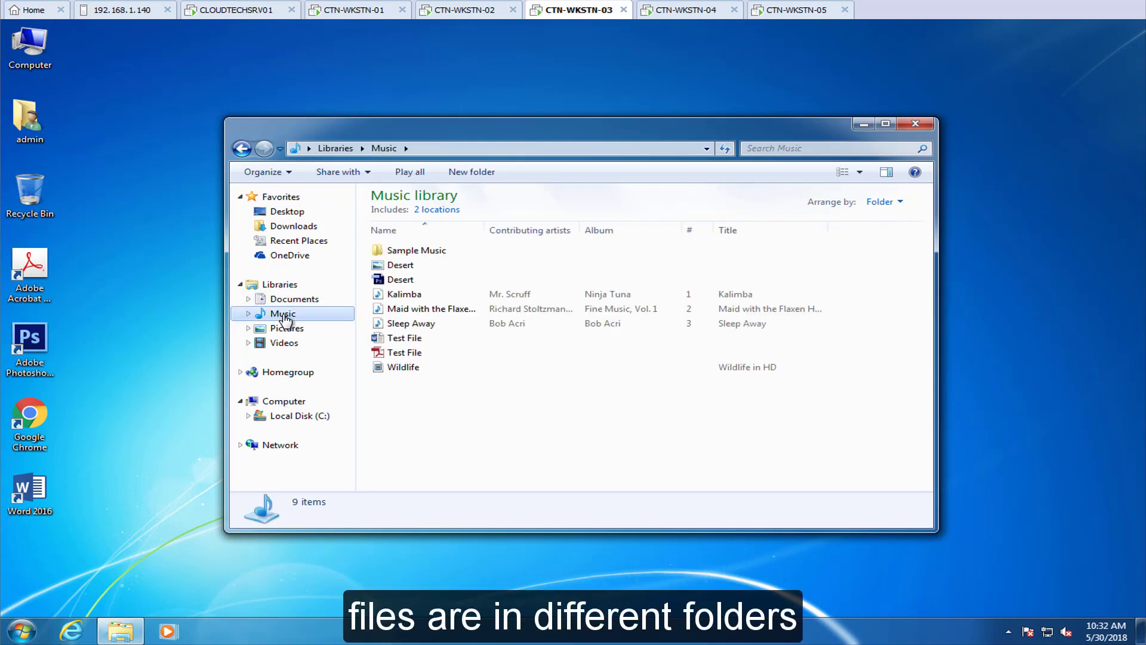
{"action": "left_click", "coordinate": [286, 332]}
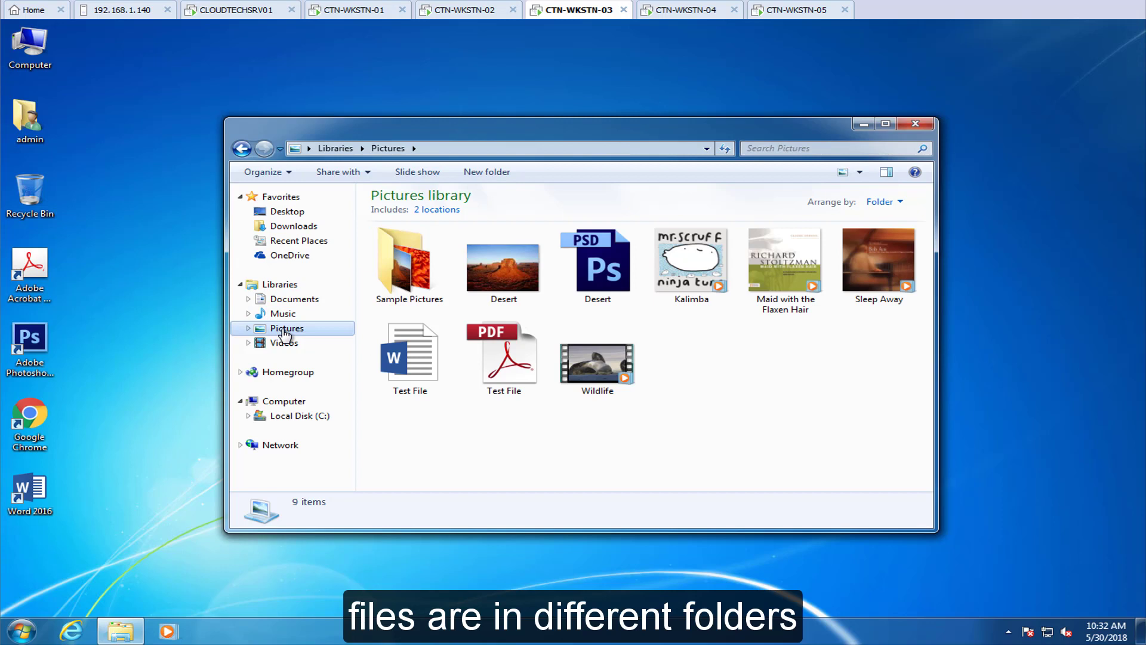
{"action": "left_click", "coordinate": [284, 344]}
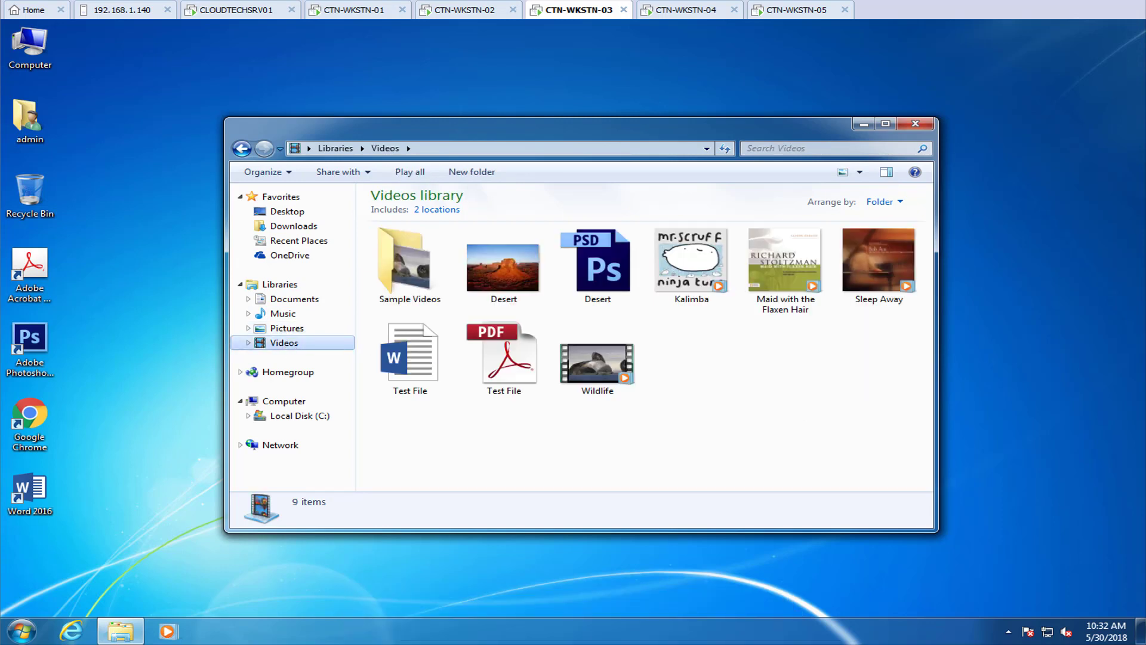
{"action": "left_click", "coordinate": [915, 123]}
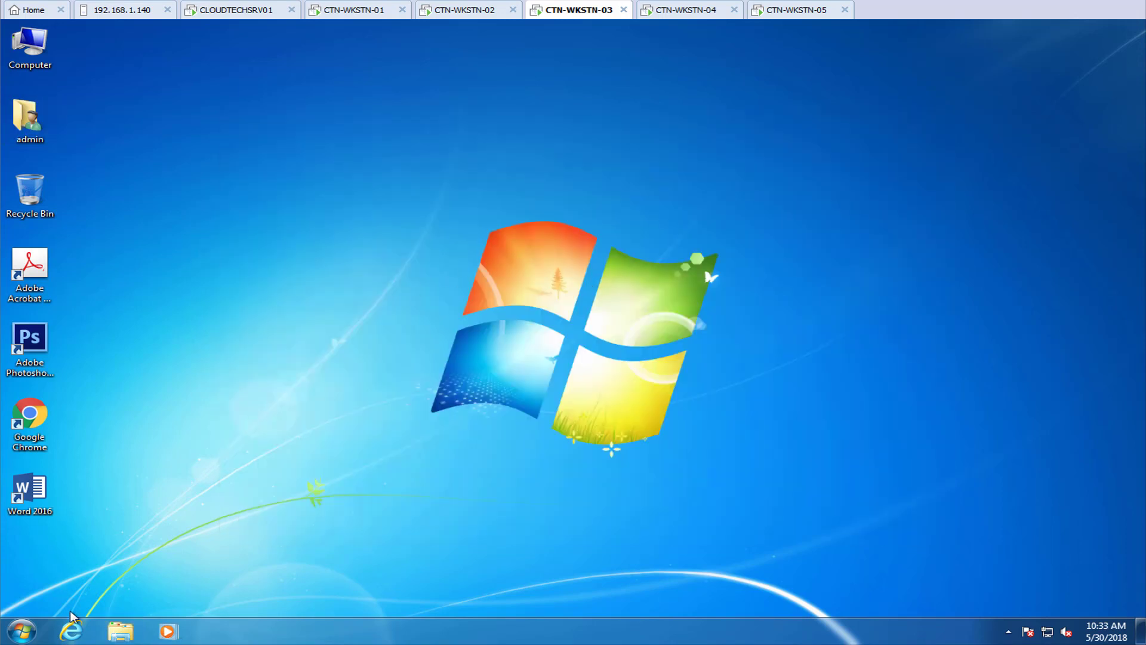
- Open Internet Explorer to check its homepage and saved favorites
{"action": "left_click", "coordinate": [74, 630]}
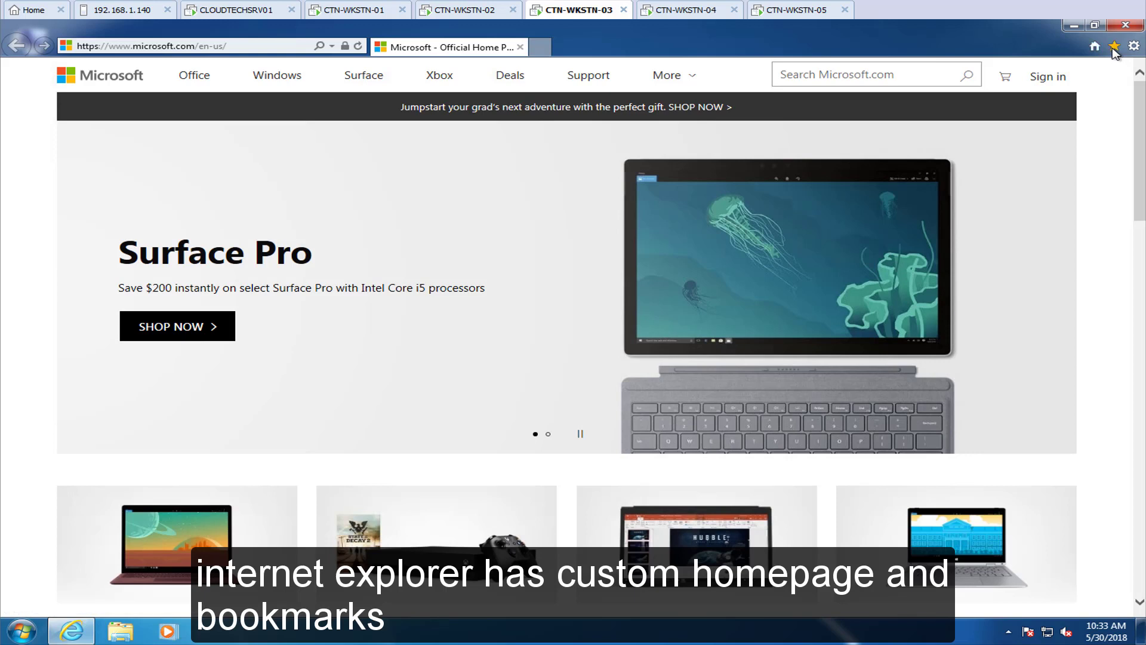
{"action": "left_click", "coordinate": [1113, 47]}
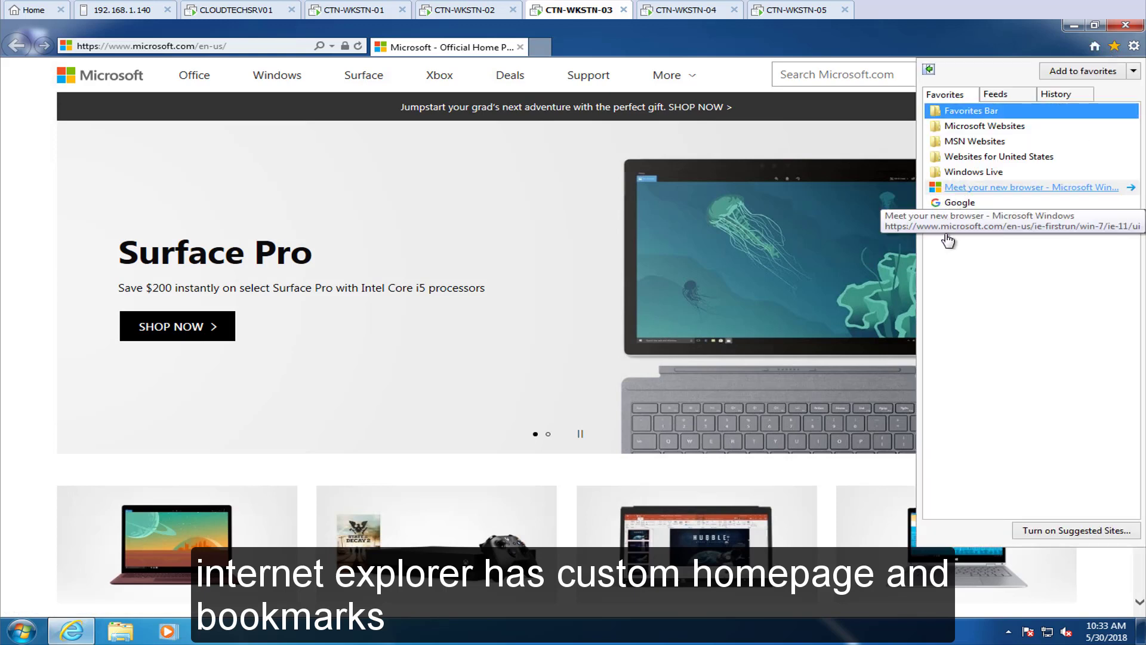
{"action": "left_click", "coordinate": [998, 38]}
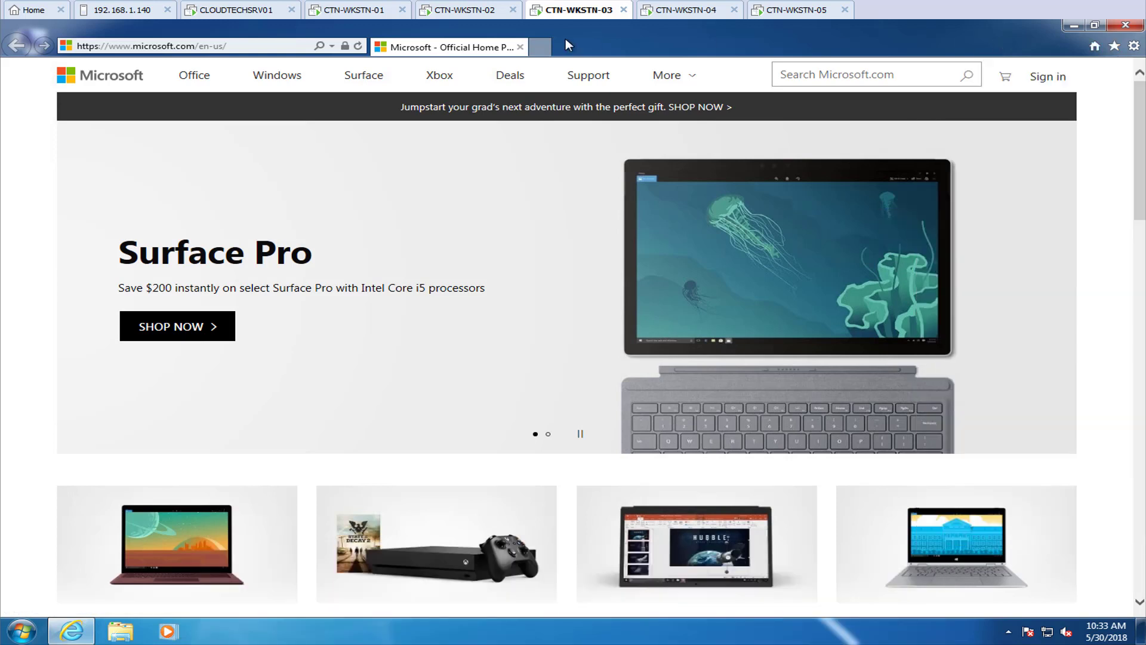
{"action": "left_click", "coordinate": [237, 46]}
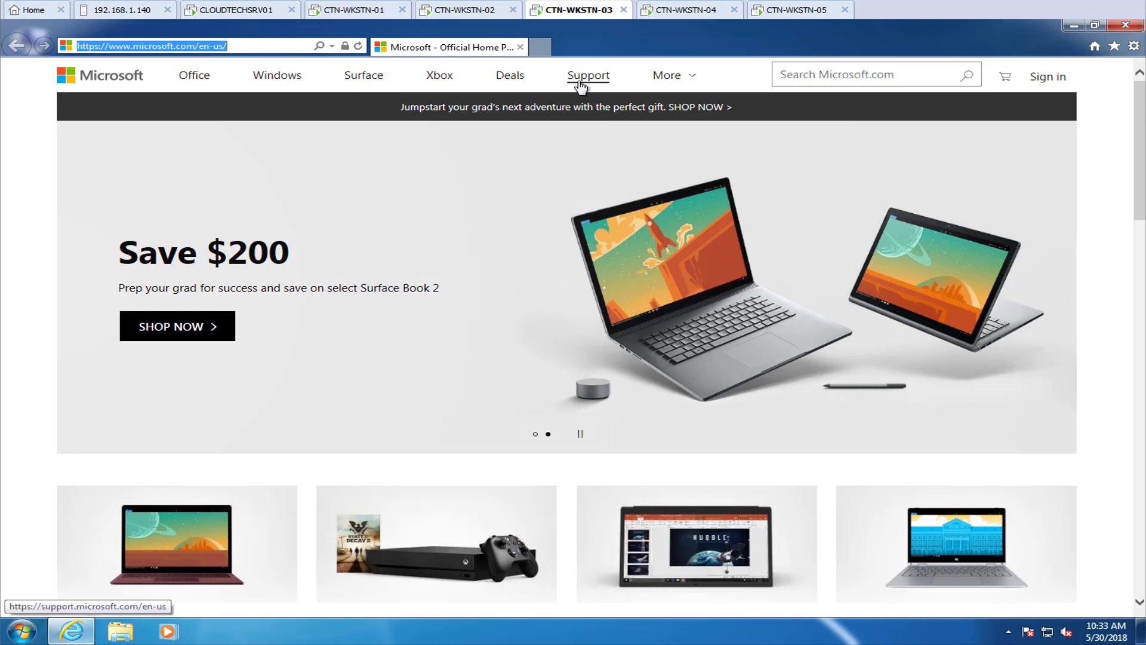
{"action": "type", "text": "http://pcmoverfree.azurewebsites.net"}
{"action": "key", "text": "Return"}
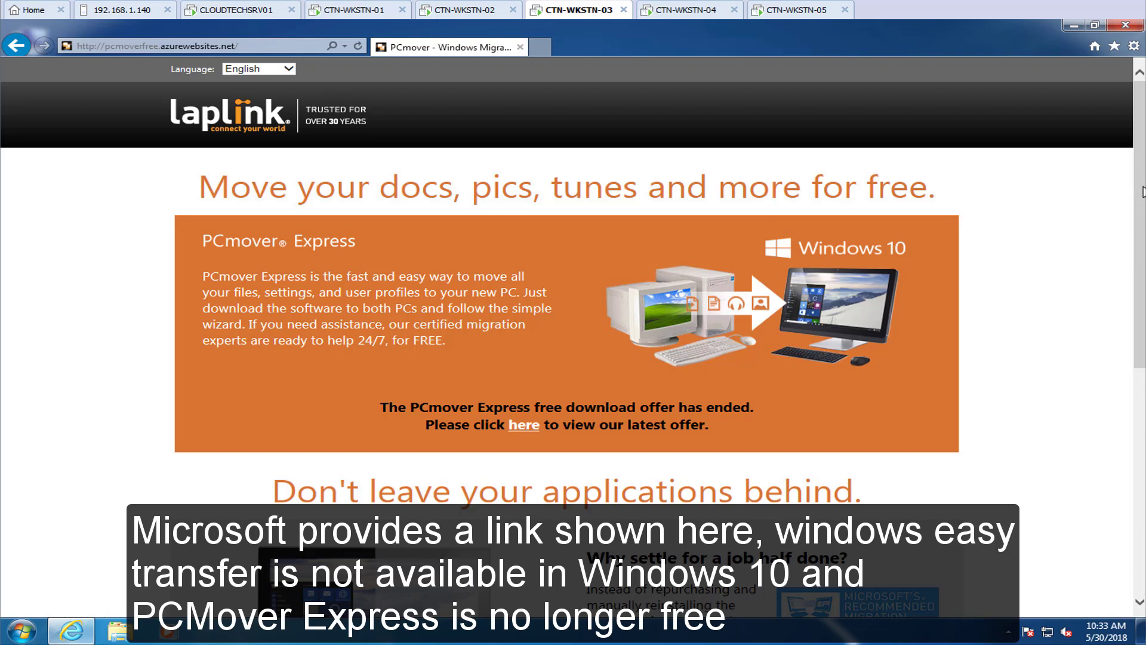
- Follow the link to the latest PCmover offer and review the feature comparison of PCmover Express and Professional
{"action": "left_click_drag", "start_coordinate": [1140, 187], "coordinate": [1140, 243]}
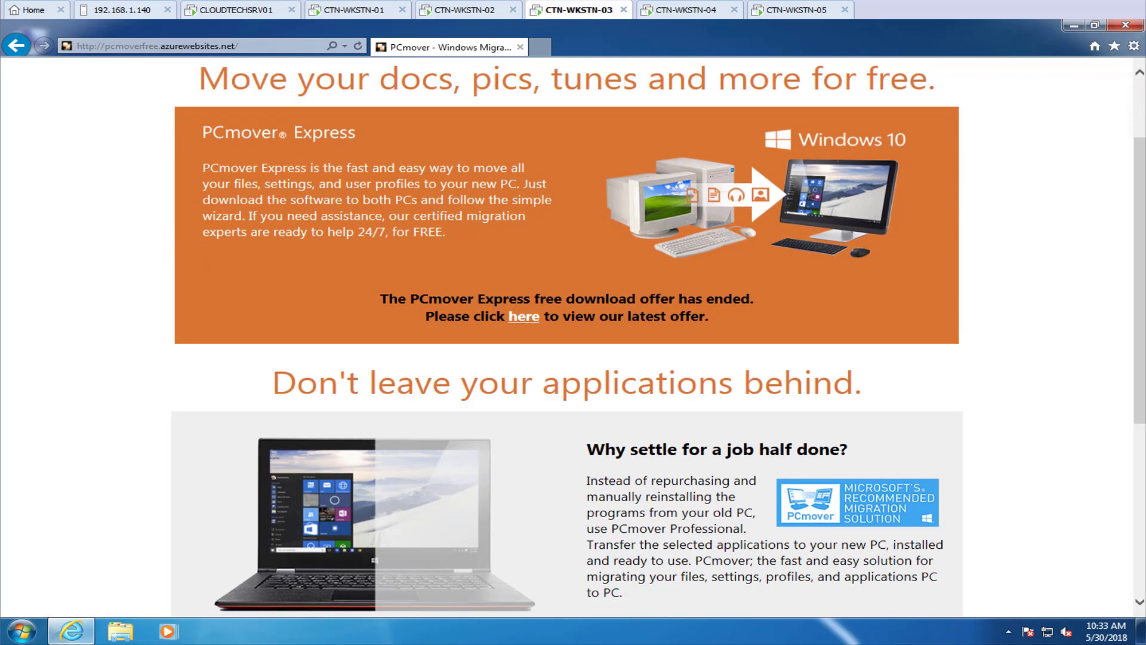
{"action": "left_click", "coordinate": [528, 325]}
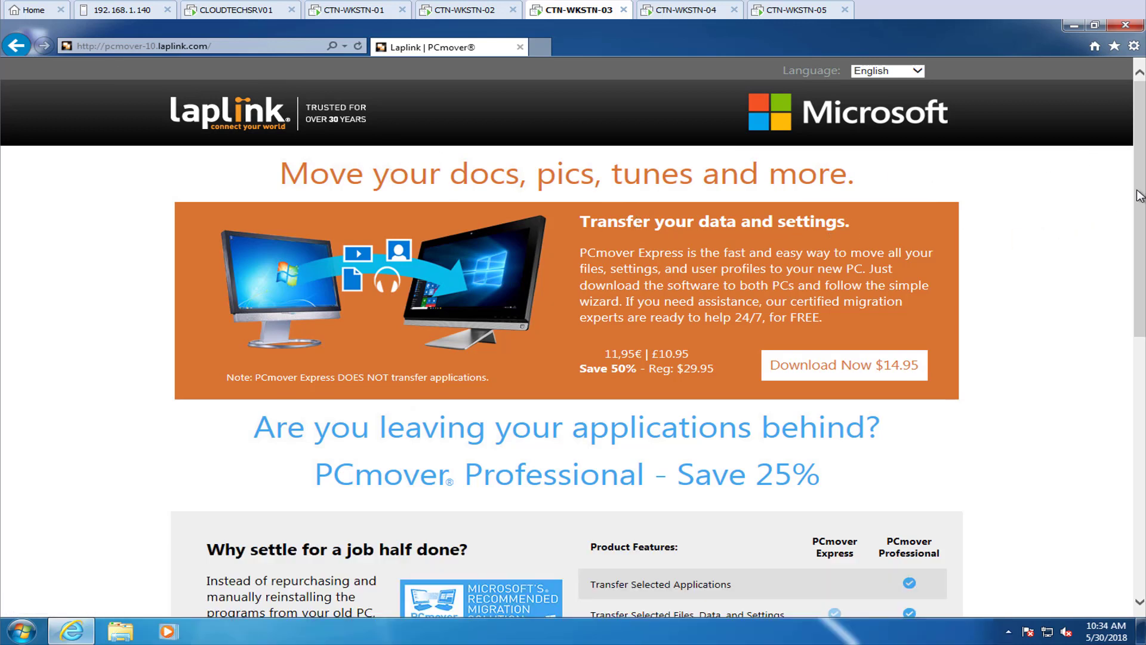
{"action": "left_click_drag", "start_coordinate": [1140, 195], "coordinate": [1138, 360]}
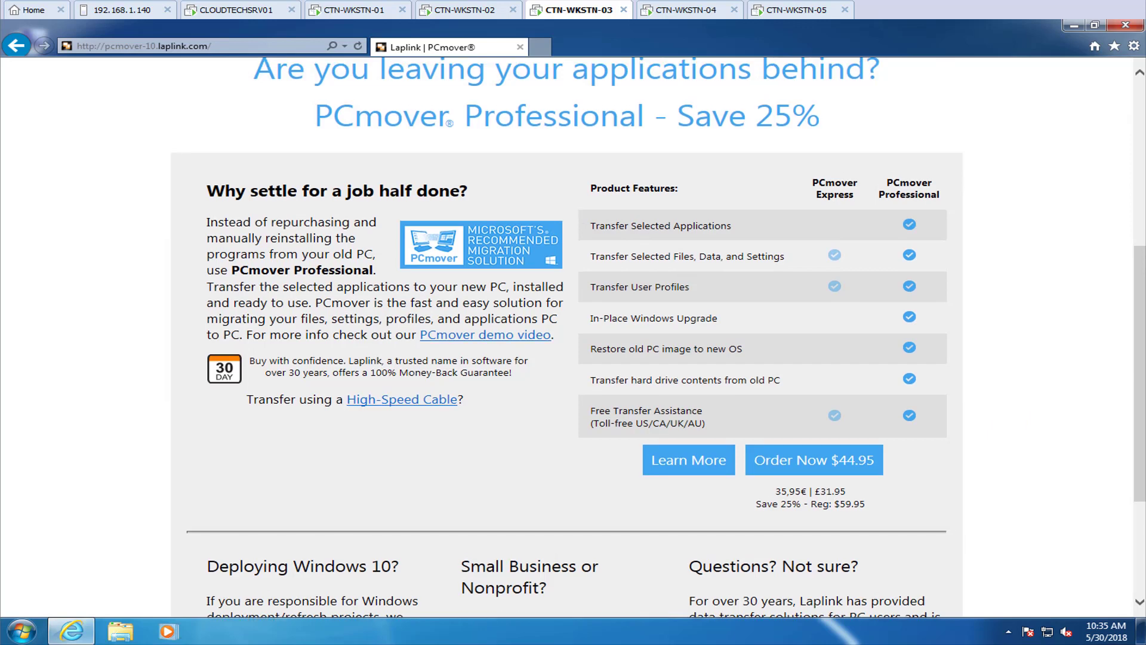
{"action": "left_click_drag", "start_coordinate": [1137, 391], "coordinate": [1136, 119]}
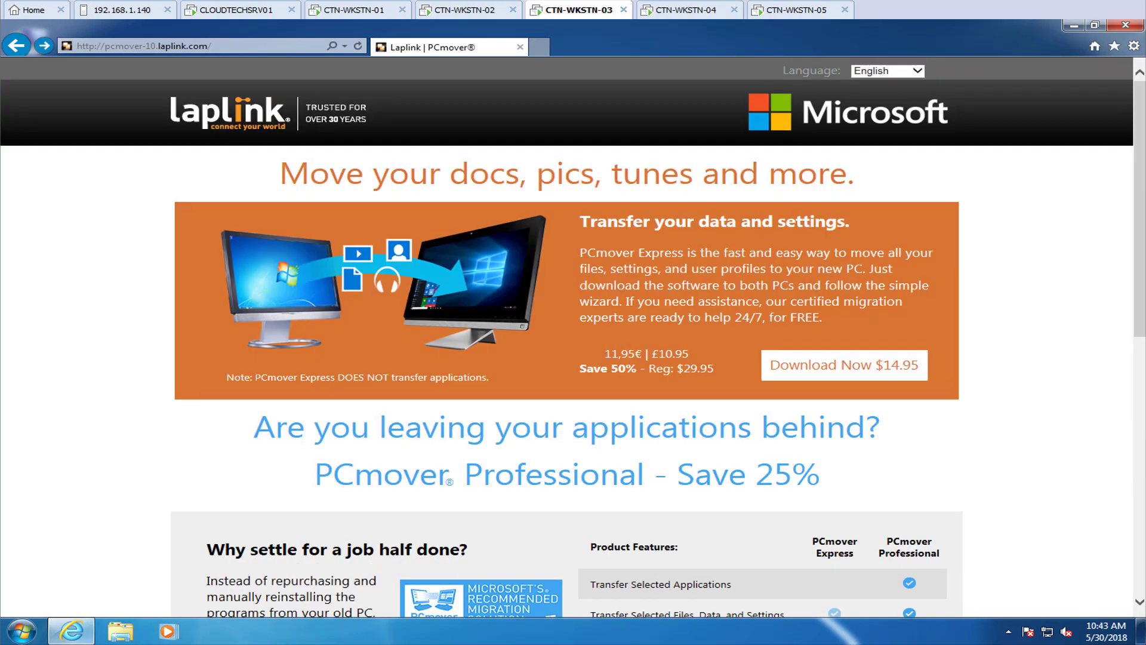
- Go to web.laplink.com and look through the products on the Laplink homepage
{"action": "left_click", "coordinate": [308, 48]}
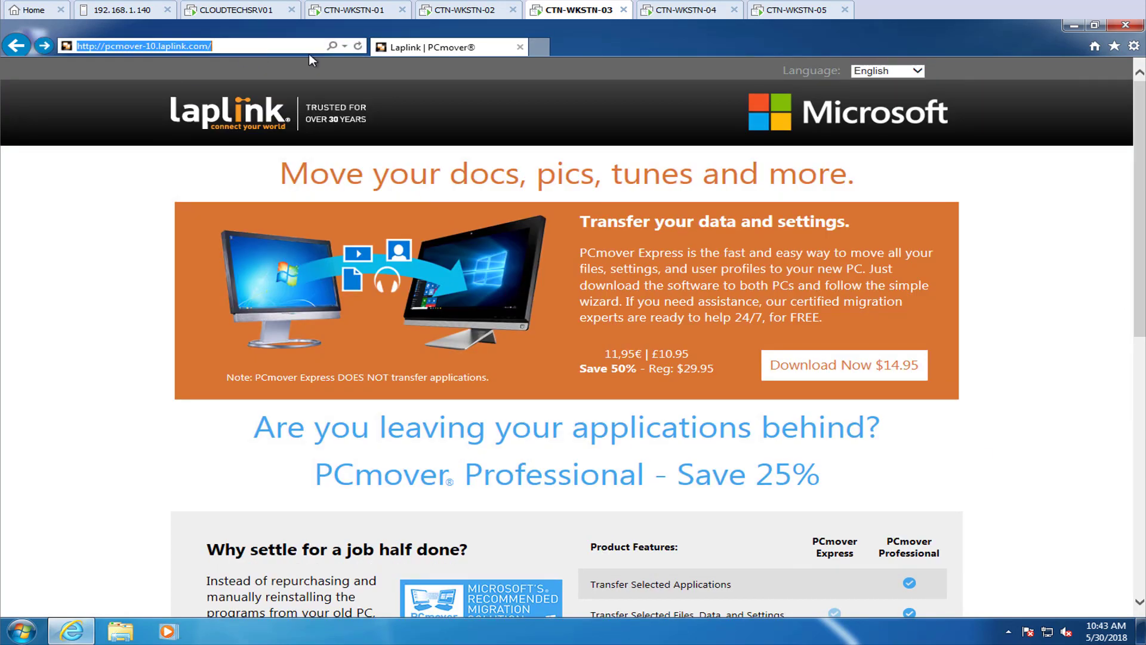
{"action": "type", "text": "web.laplink.com"}
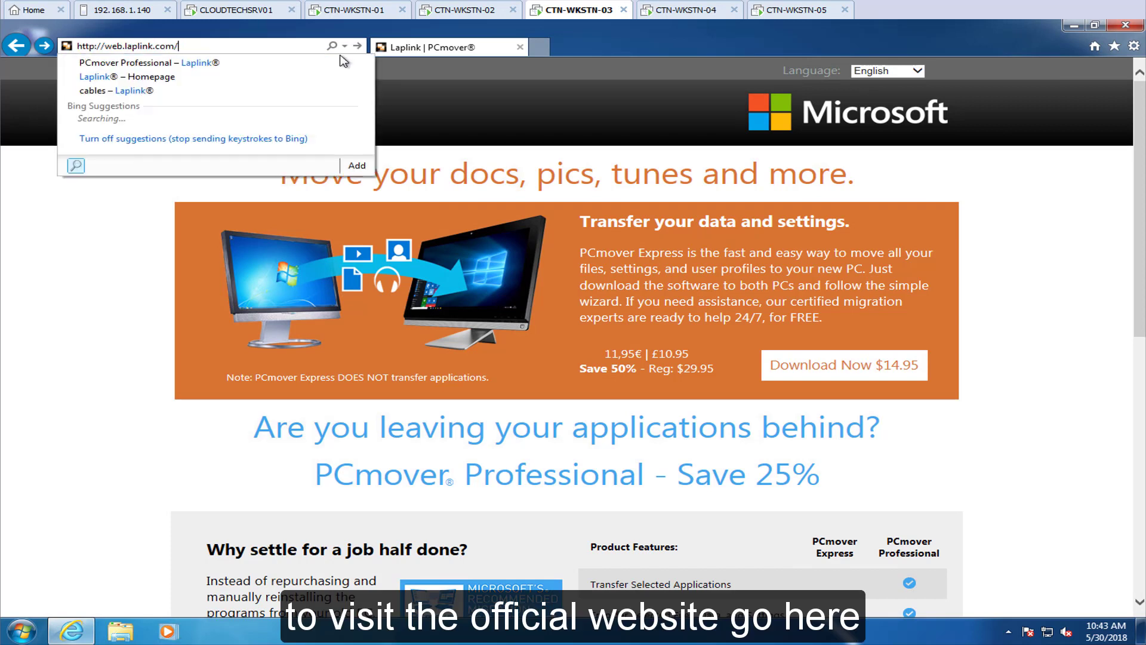
{"action": "key", "text": "Return"}
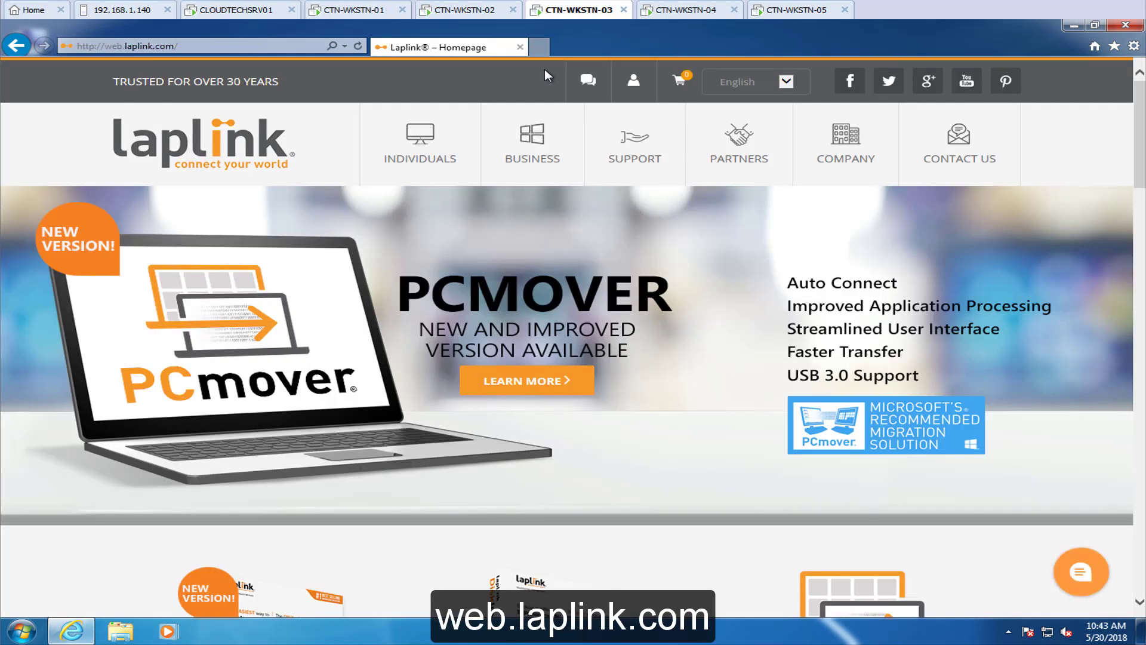
{"action": "left_click_drag", "start_coordinate": [1141, 121], "coordinate": [1141, 204]}
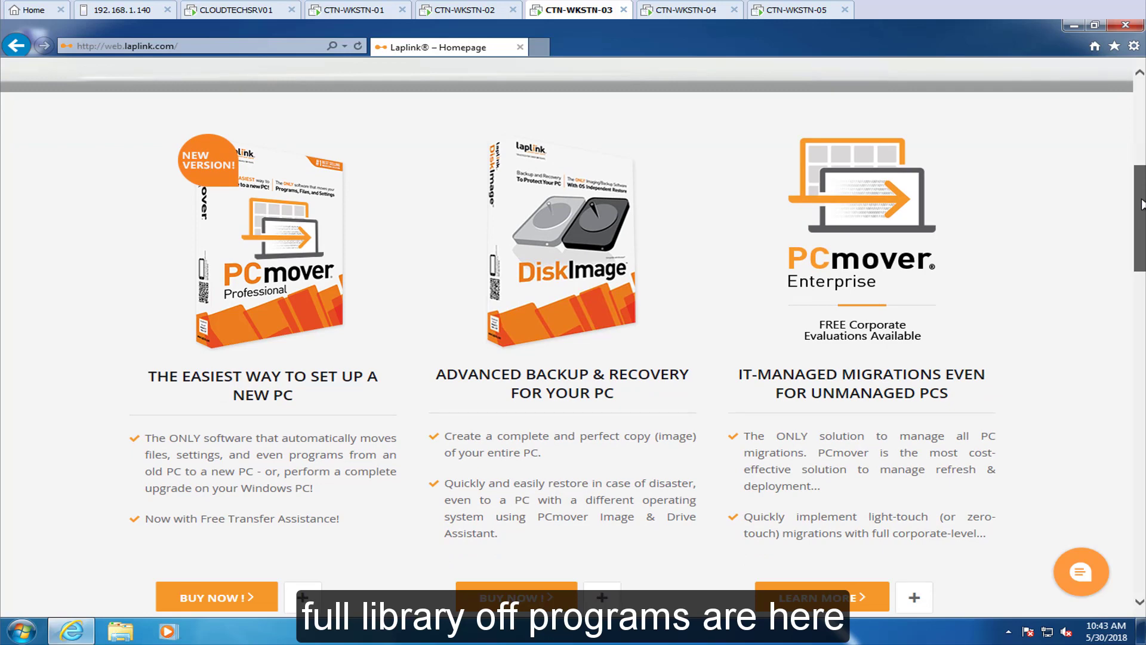
{"action": "left_click_drag", "start_coordinate": [1141, 204], "coordinate": [1141, 104]}
- Open the PCmover Professional product page for individuals and review its features and pricing
{"action": "mouse_move", "coordinate": [436, 145]}
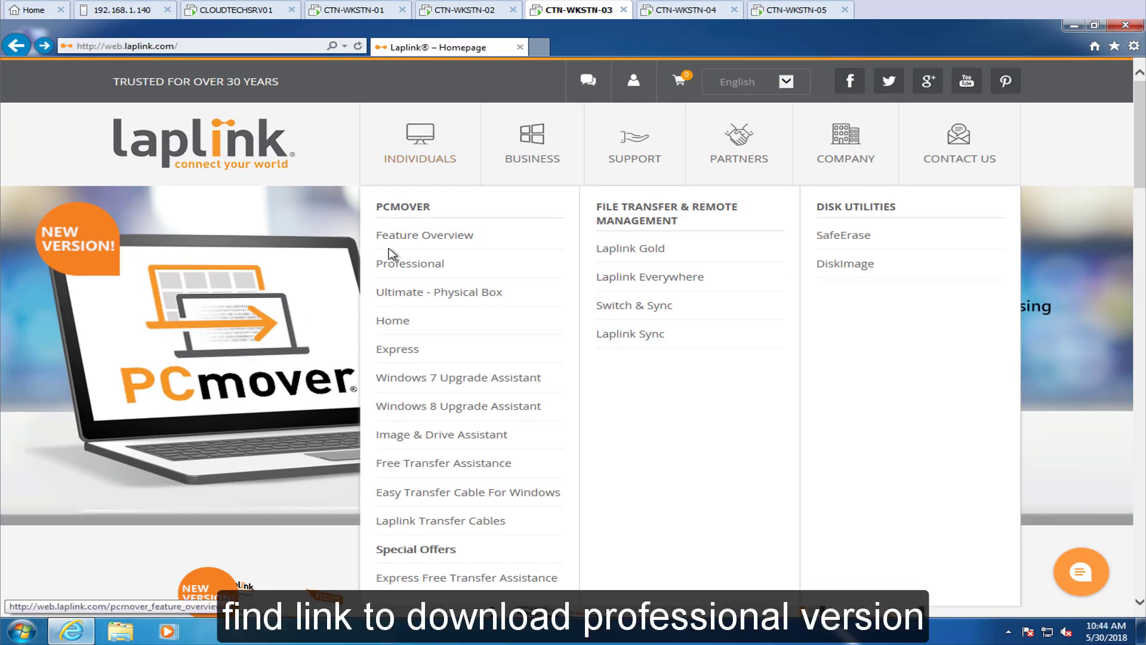
{"action": "left_click", "coordinate": [440, 266]}
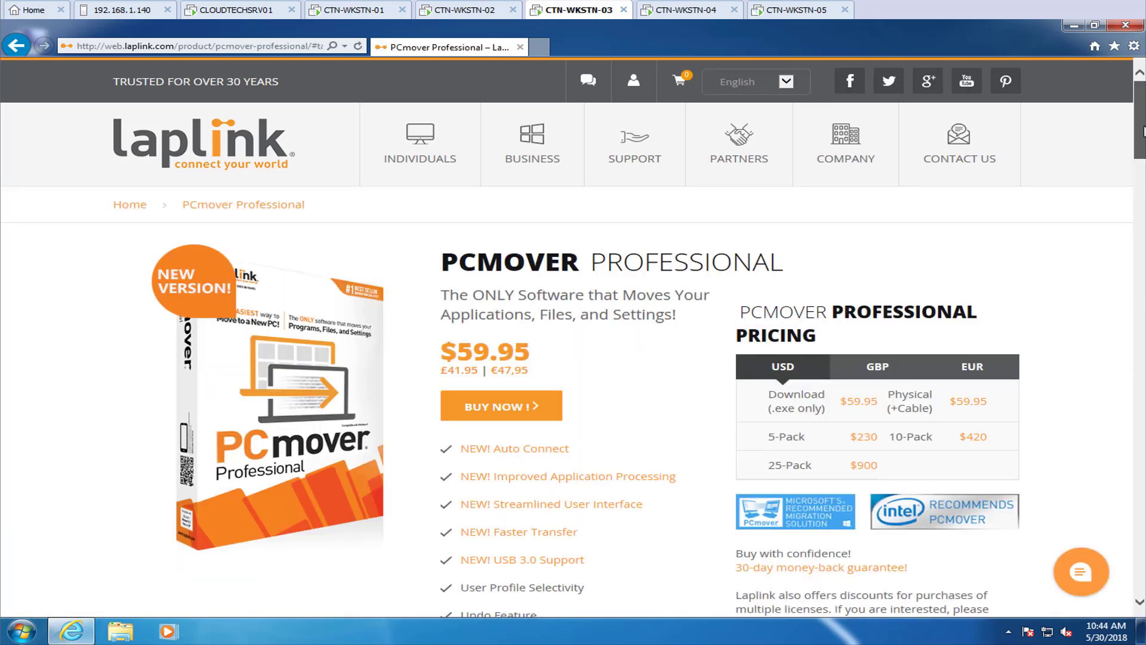
{"action": "left_click_drag", "start_coordinate": [1142, 122], "coordinate": [1144, 151]}
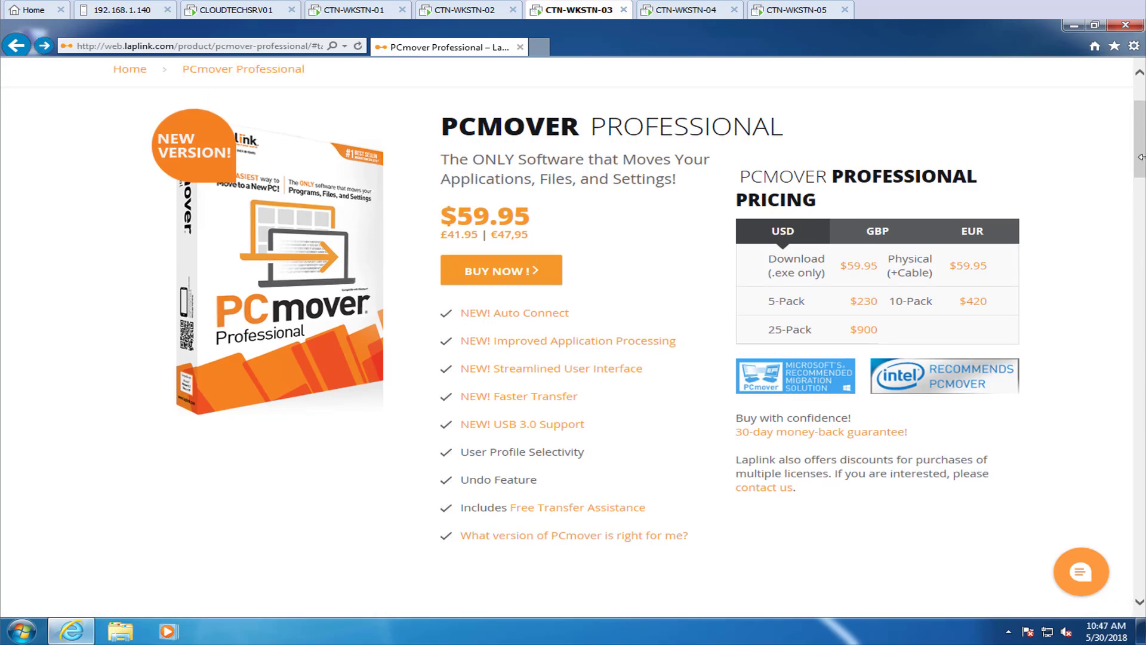
{"action": "left_click", "coordinate": [1142, 97]}
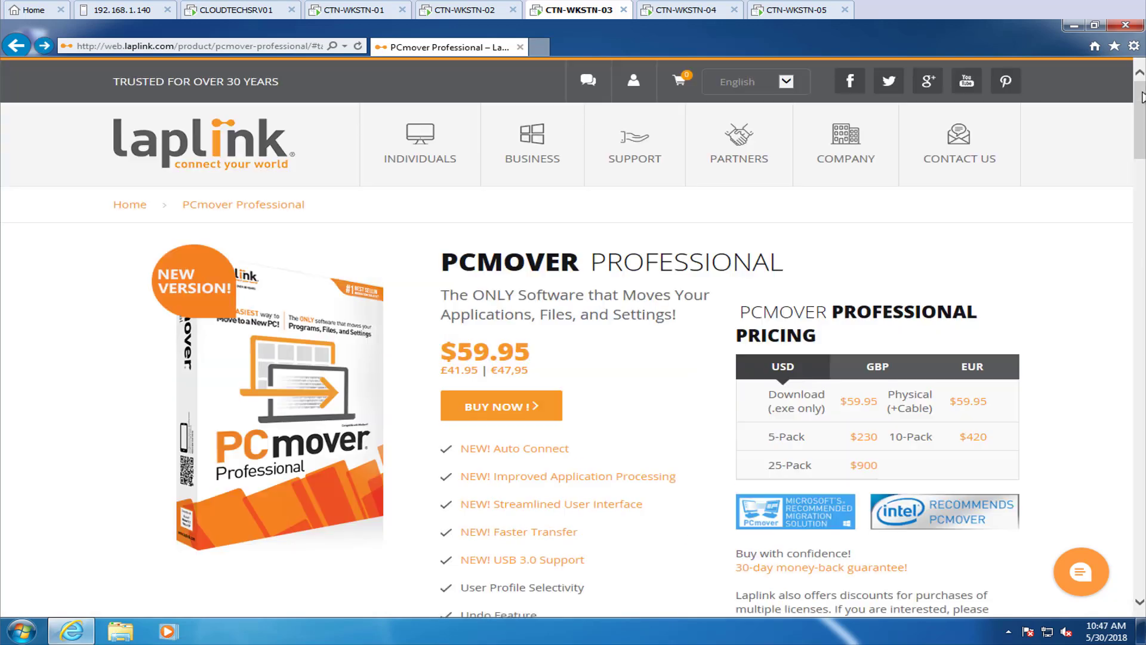
- View the Laplink Transfer Cables page and close Internet Explorer
{"action": "mouse_move", "coordinate": [418, 136]}
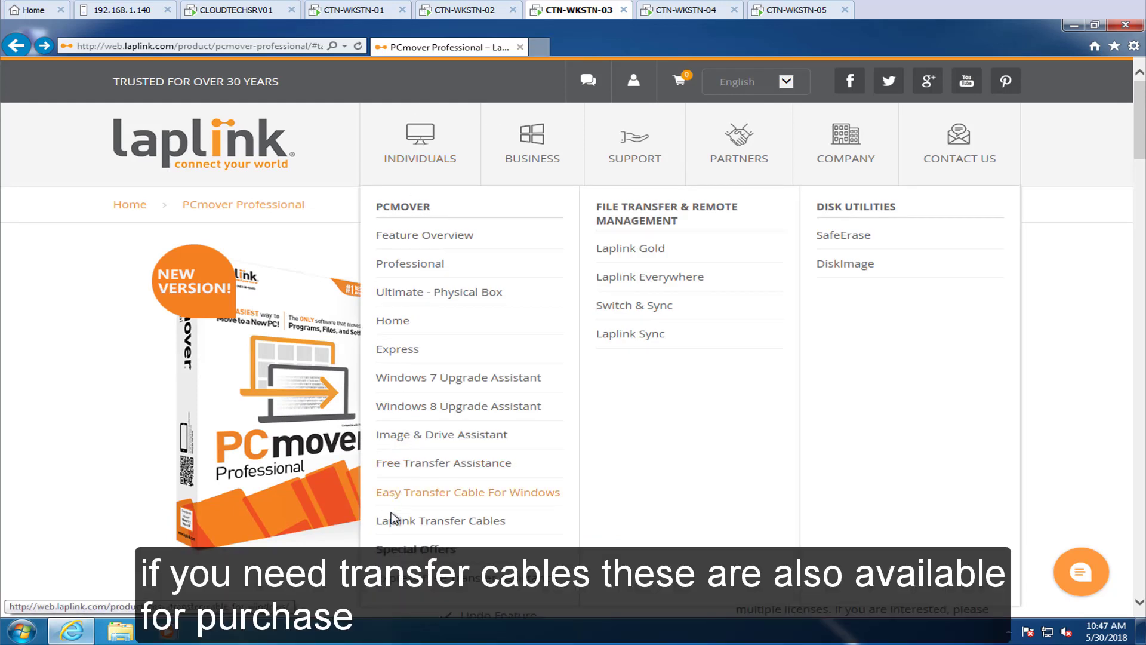
{"action": "left_click", "coordinate": [488, 526]}
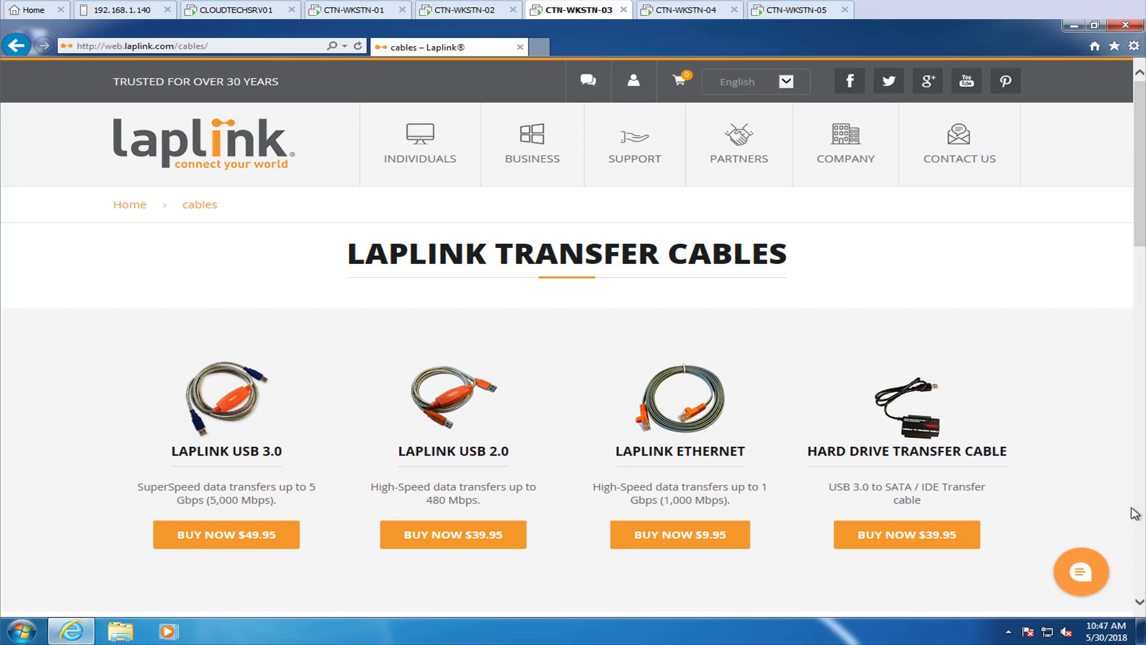
{"action": "left_click", "coordinate": [16, 46]}
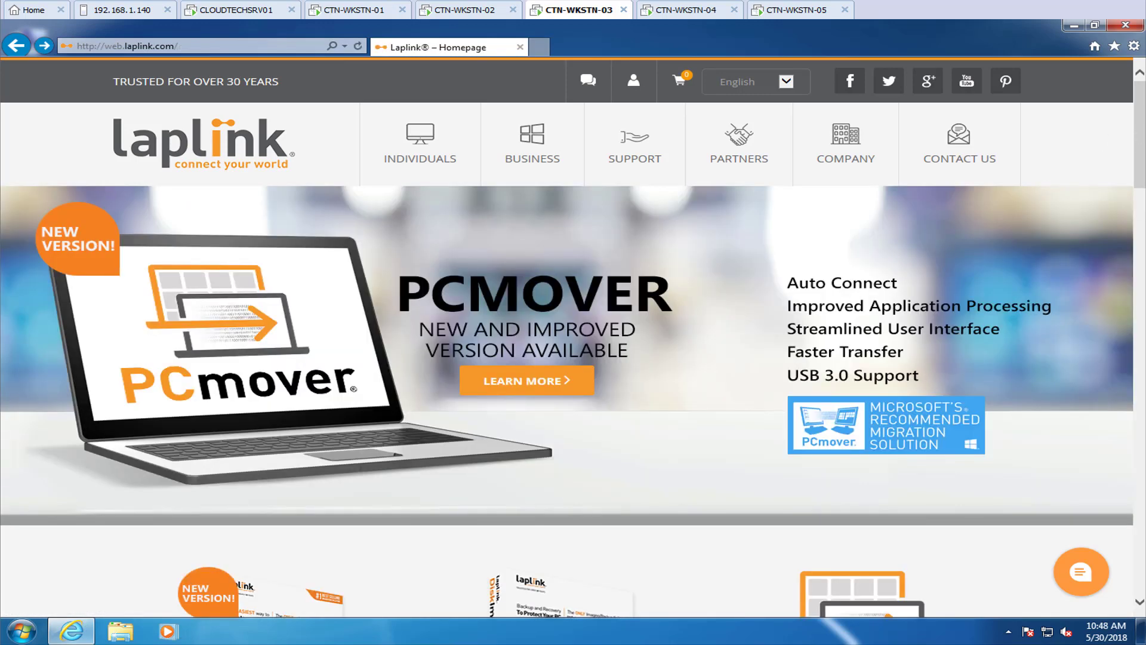
{"action": "left_click", "coordinate": [1127, 27]}
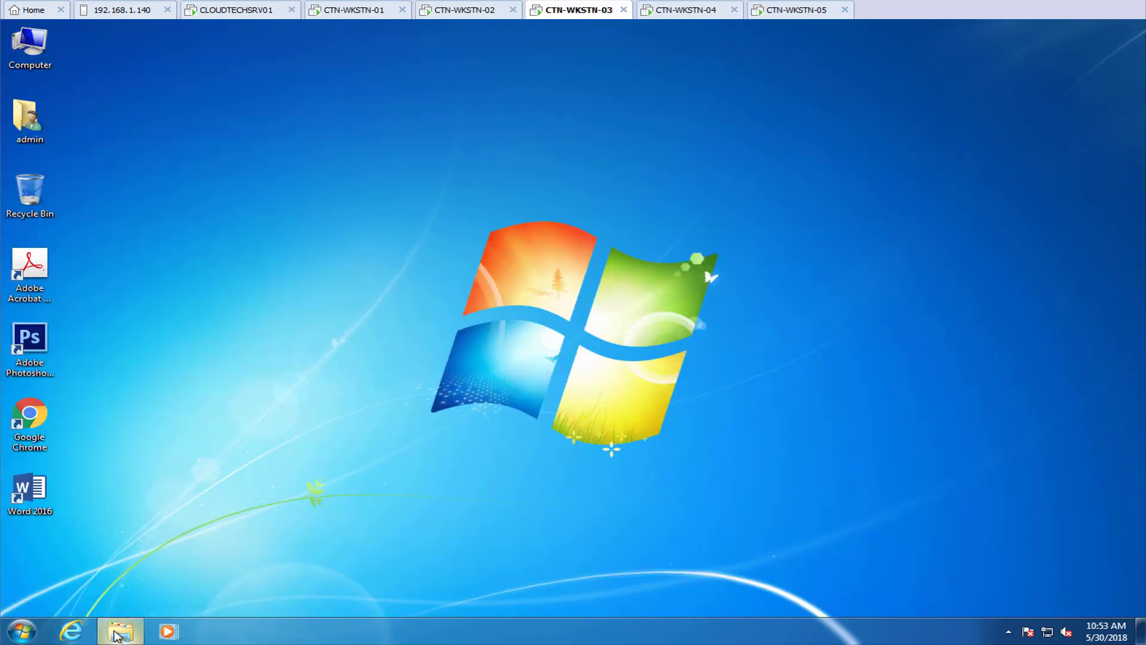
- Run Setup from the Laplink PCmover Professional 11 folder in Downloads, allow it to make changes, and close the folder window
{"action": "left_click", "coordinate": [119, 631]}
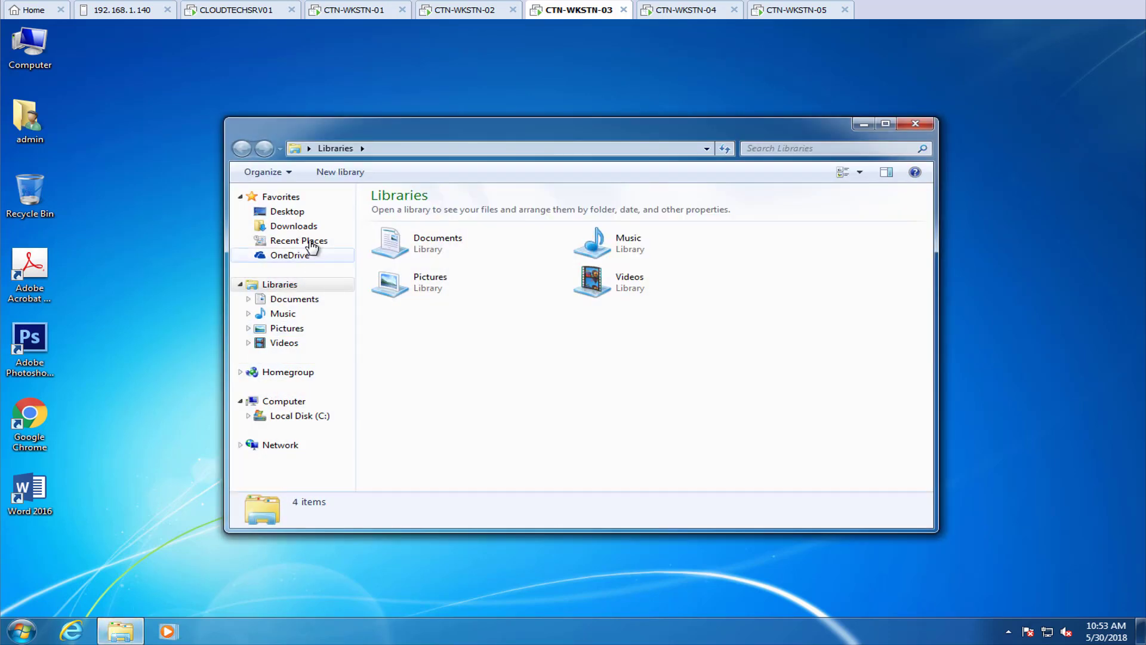
{"action": "left_click", "coordinate": [326, 227]}
{"action": "left_click", "coordinate": [449, 214]}
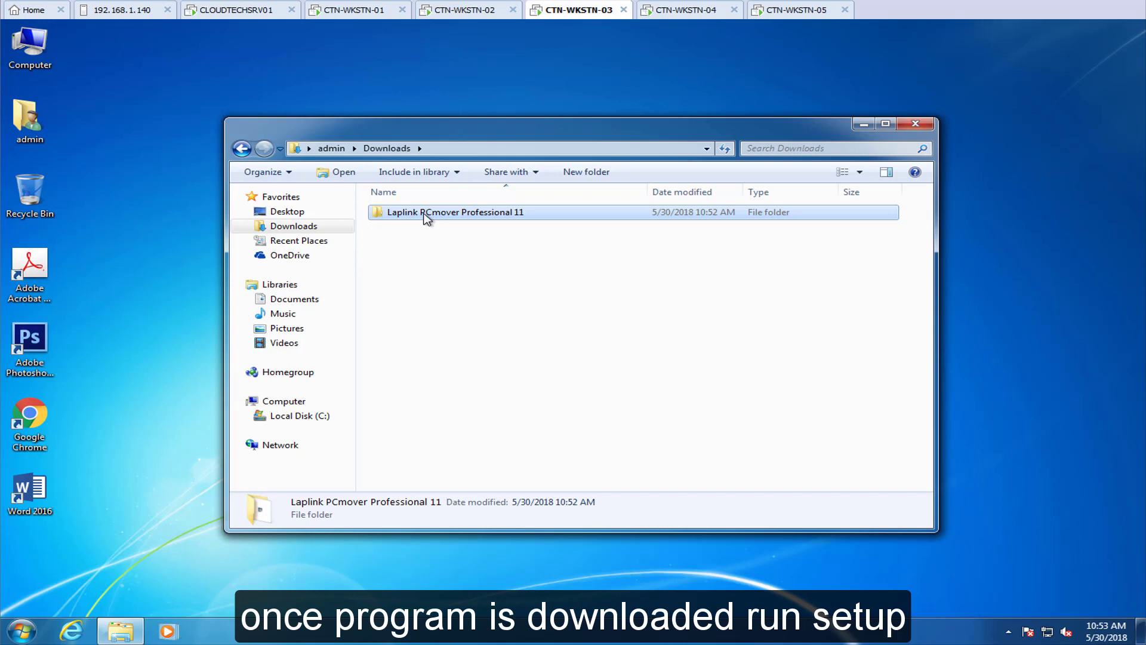
{"action": "double_click", "coordinate": [426, 214]}
{"action": "left_click", "coordinate": [399, 214]}
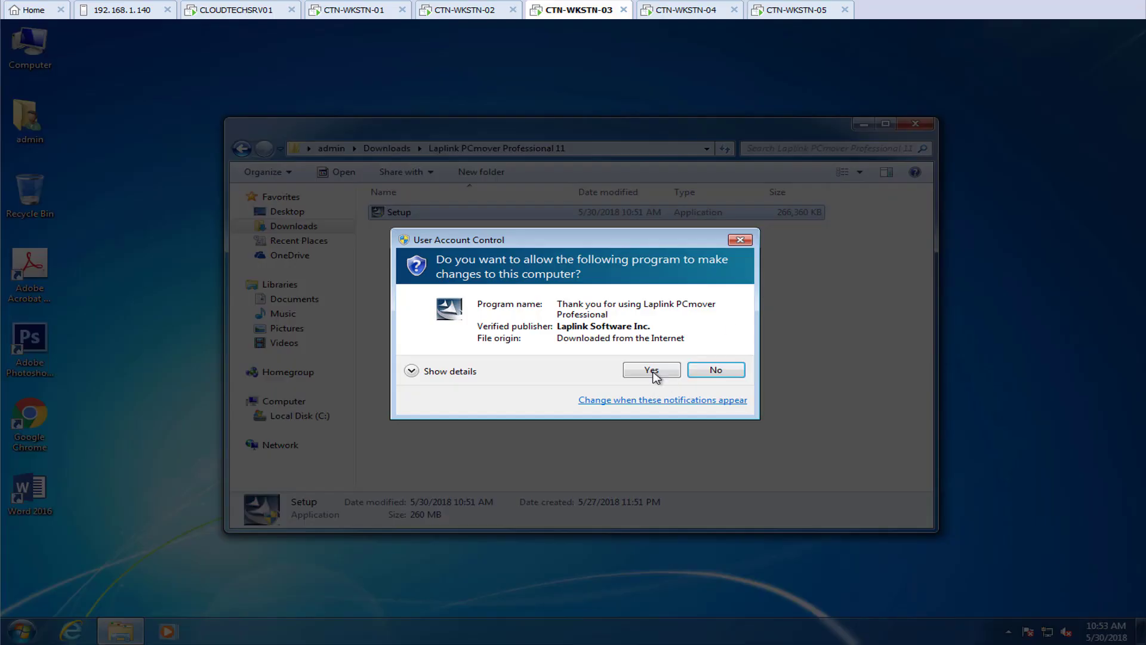
{"action": "left_click", "coordinate": [652, 373]}
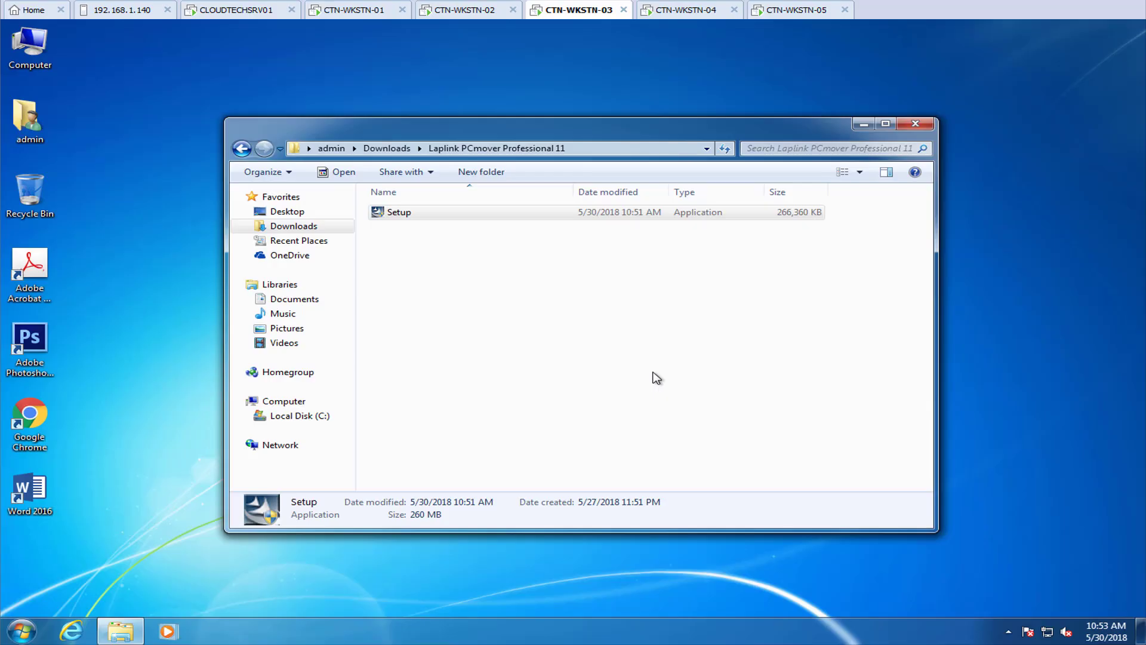
{"action": "left_click", "coordinate": [916, 124]}
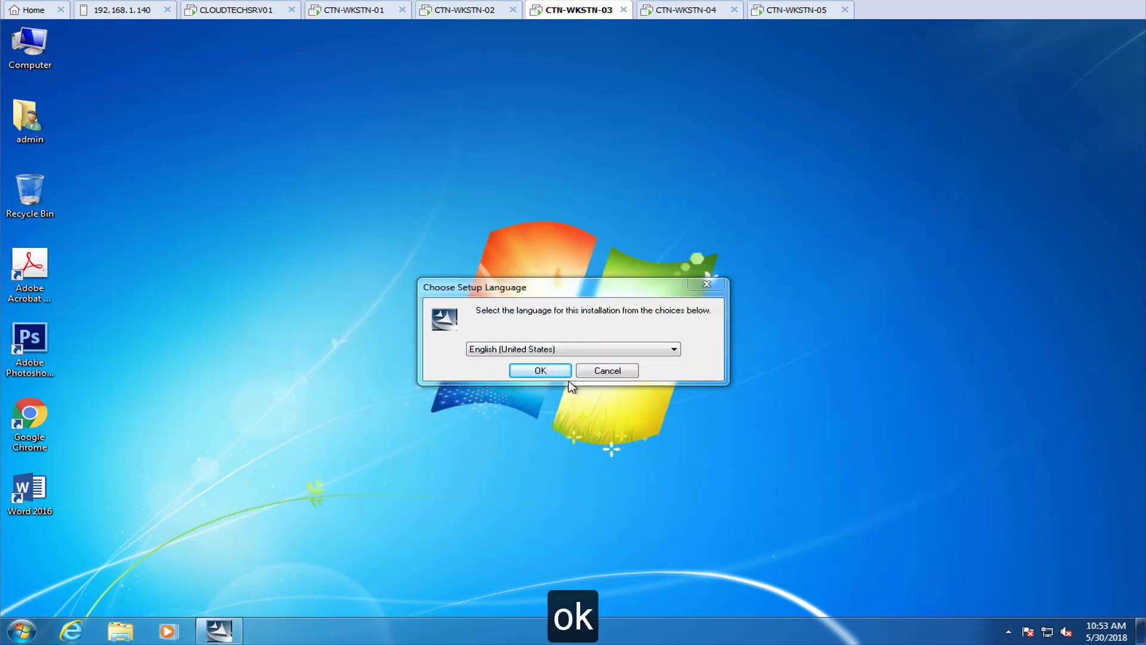
- Choose English (United States) as the setup language and accept the PCmover Professional license agreement
{"action": "left_click", "coordinate": [523, 374]}
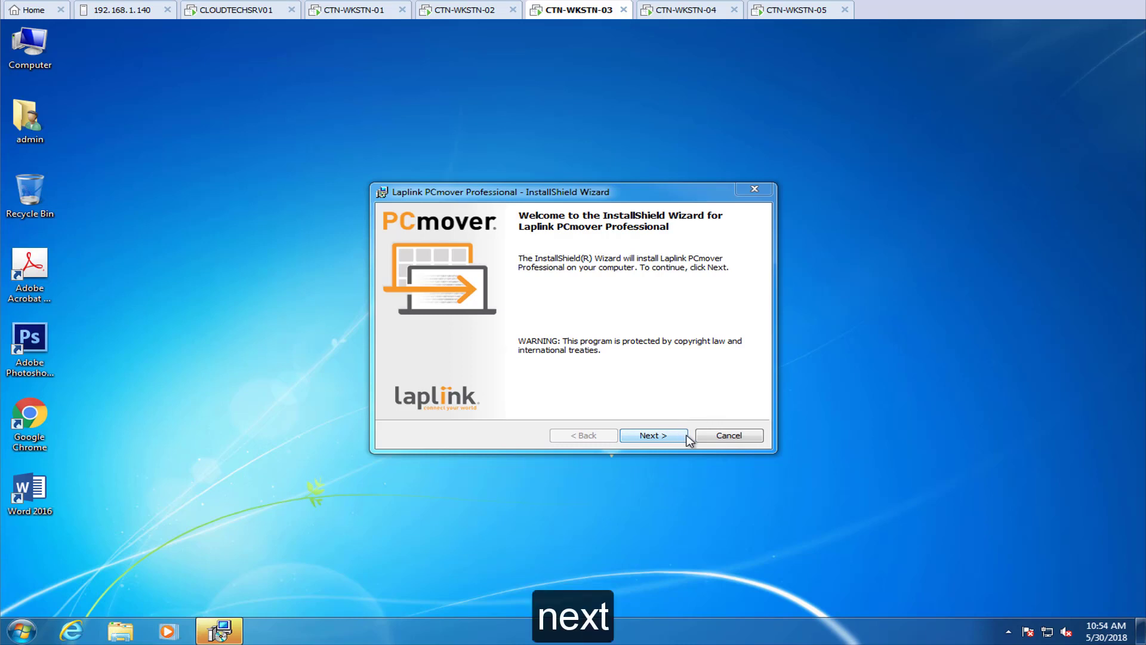
{"action": "left_click", "coordinate": [669, 436]}
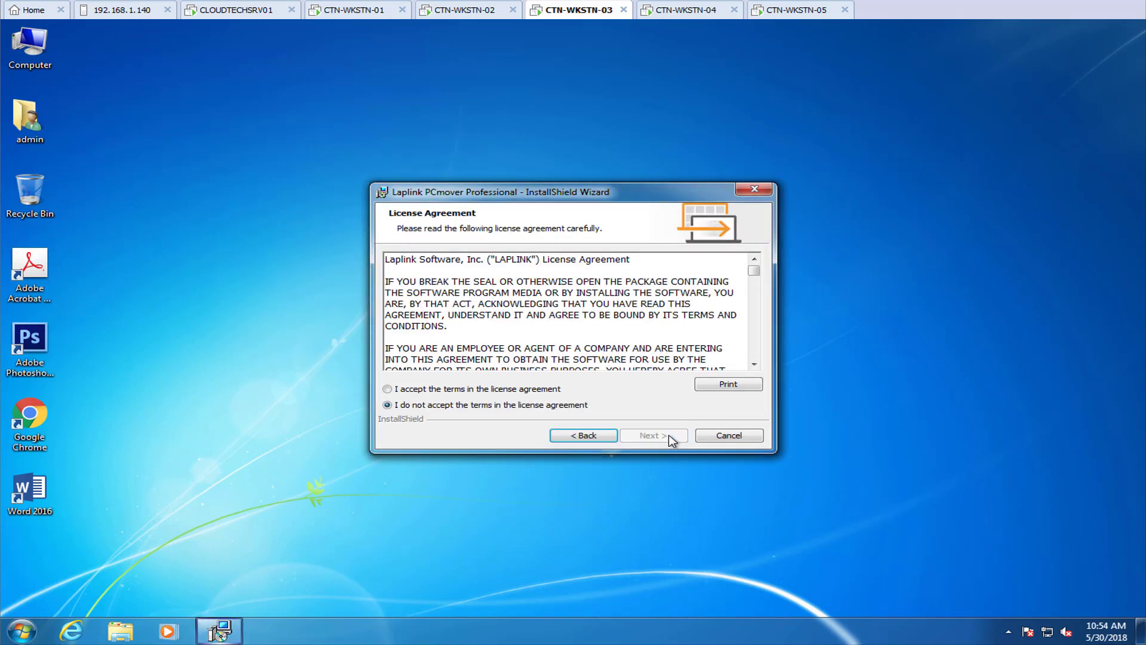
{"action": "left_click_drag", "start_coordinate": [756, 272], "coordinate": [753, 354]}
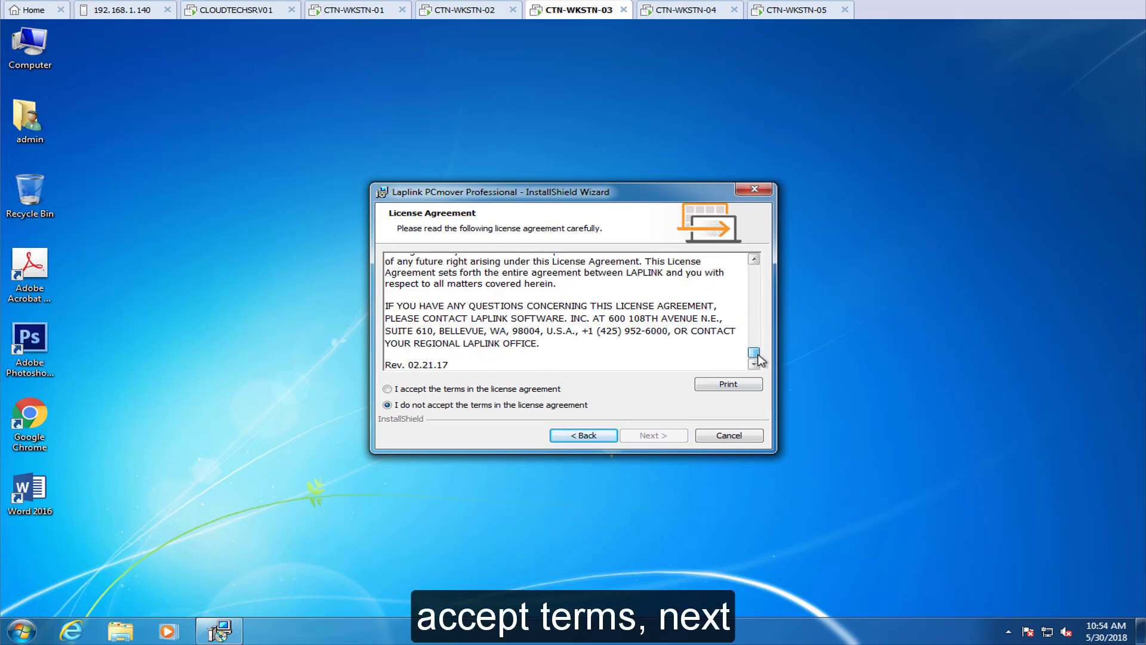
{"action": "left_click", "coordinate": [389, 390]}
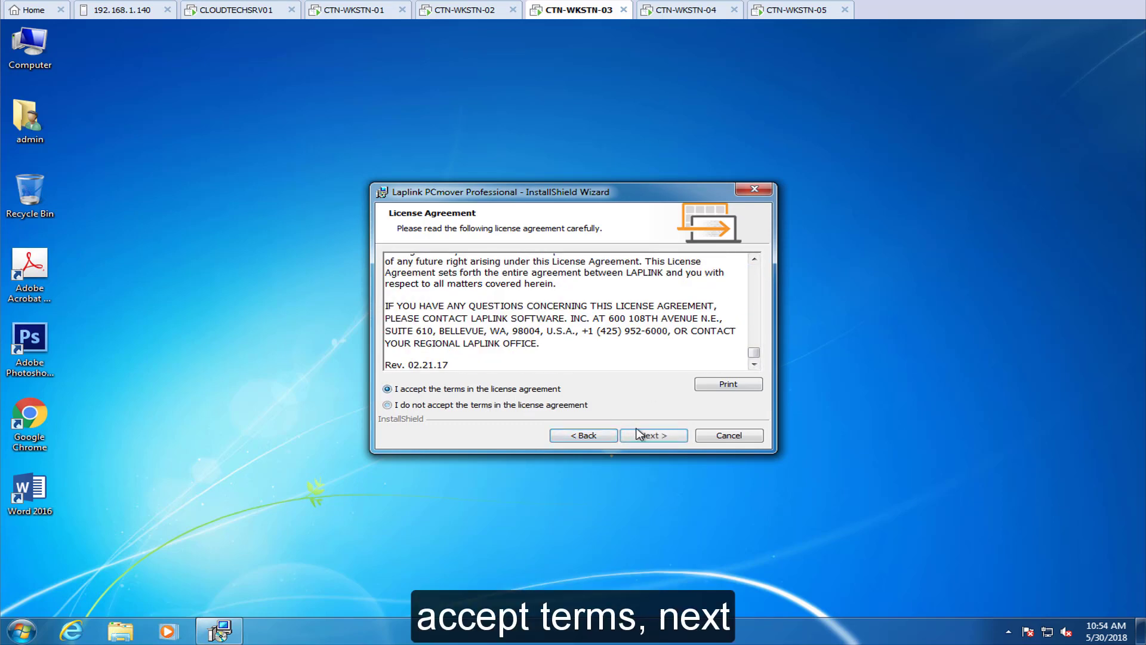
{"action": "left_click", "coordinate": [676, 440]}
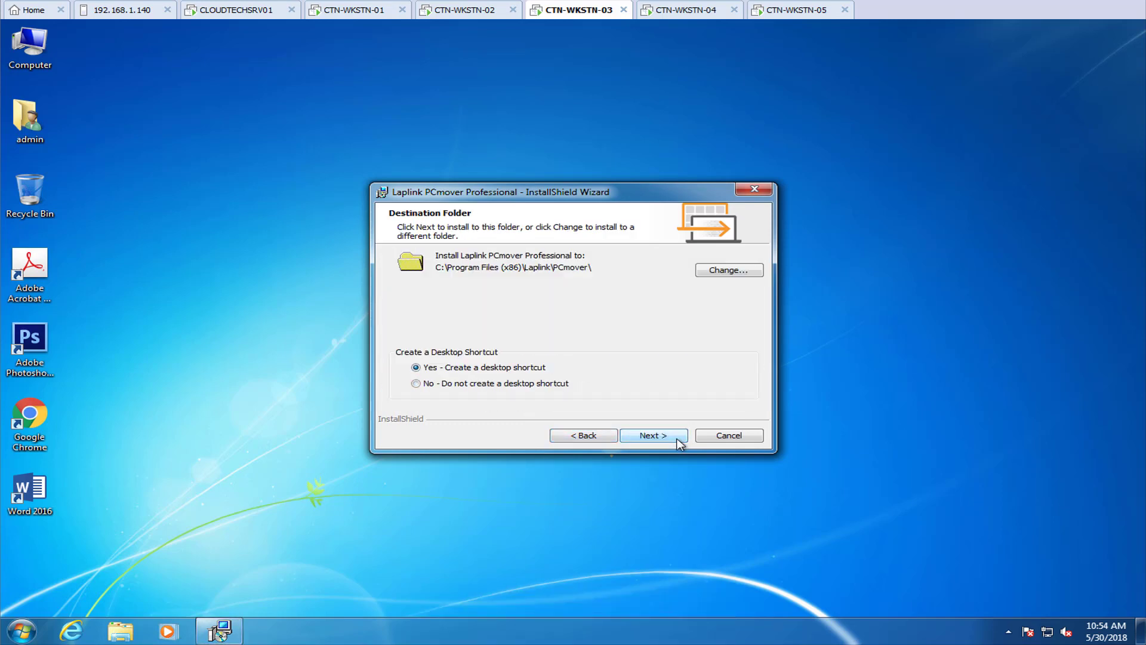
- Install PCmover Professional to the default folder with a desktop shortcut and finish the wizard without launching the program
{"action": "left_click", "coordinate": [678, 439]}
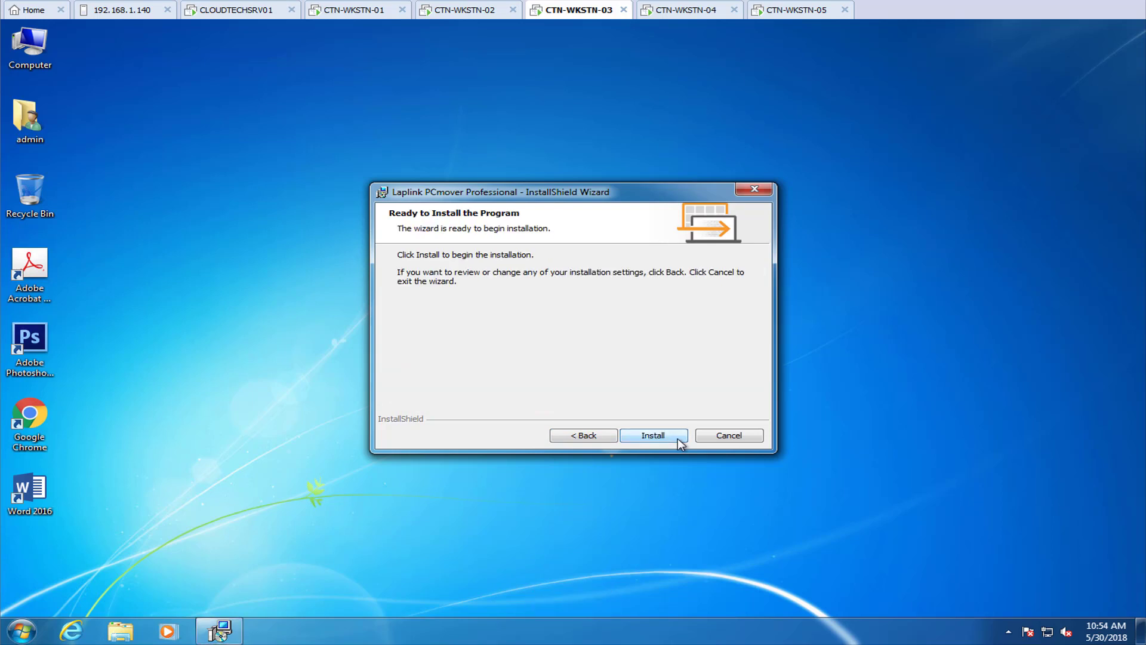
{"action": "left_click", "coordinate": [678, 438]}
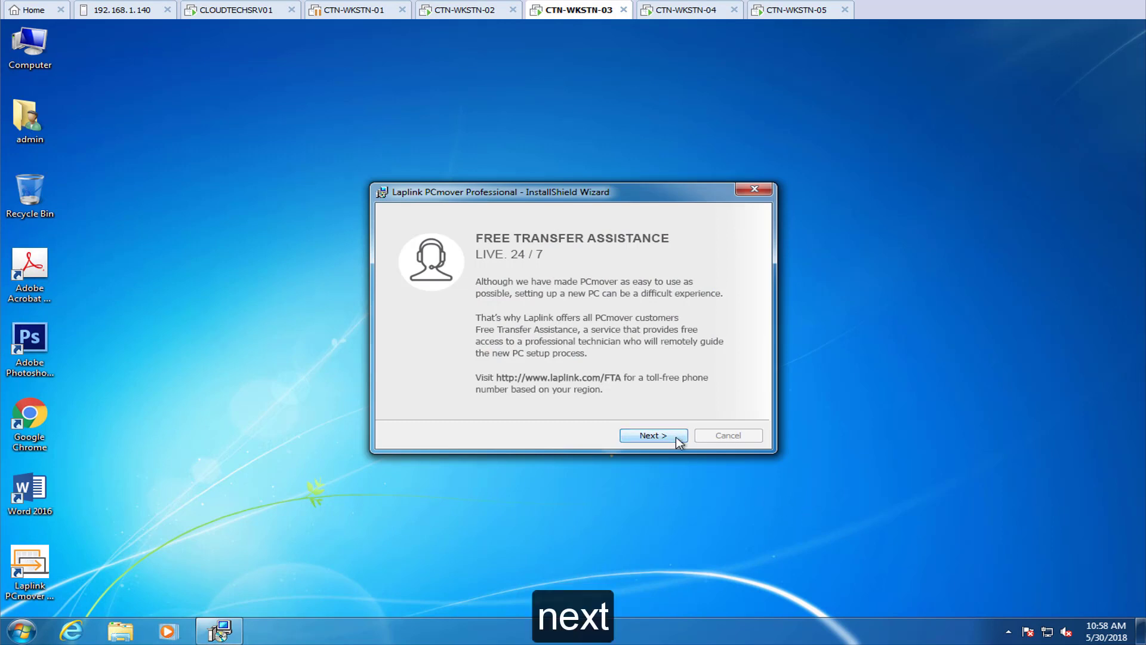
{"action": "left_click", "coordinate": [675, 436]}
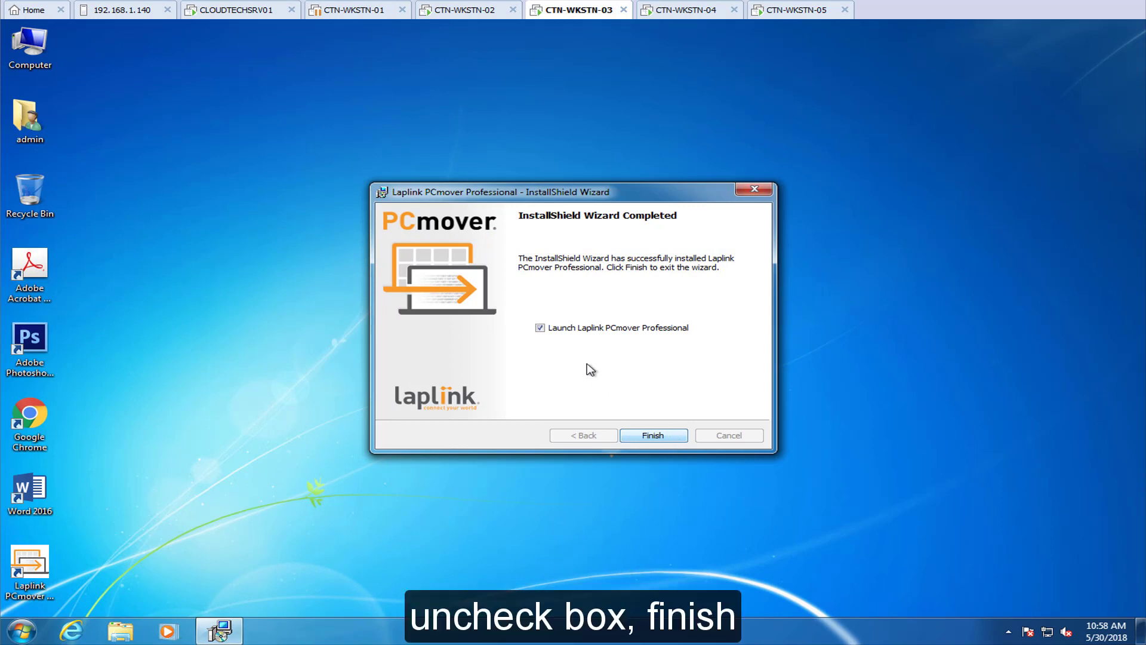
{"action": "left_click", "coordinate": [541, 329]}
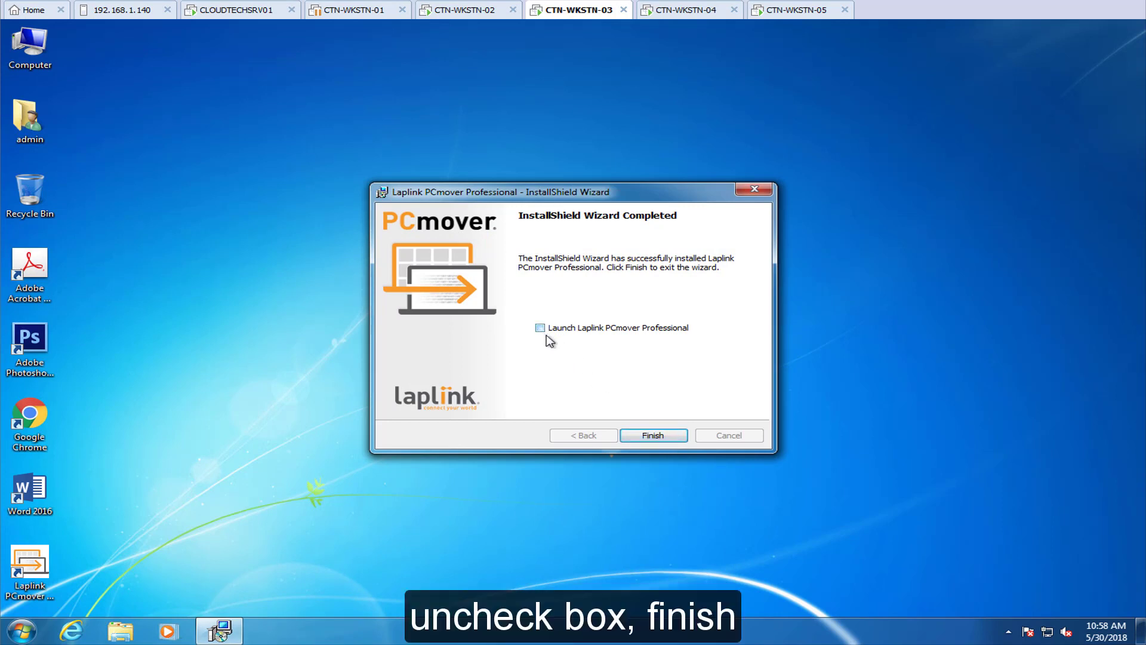
{"action": "left_click", "coordinate": [686, 436]}
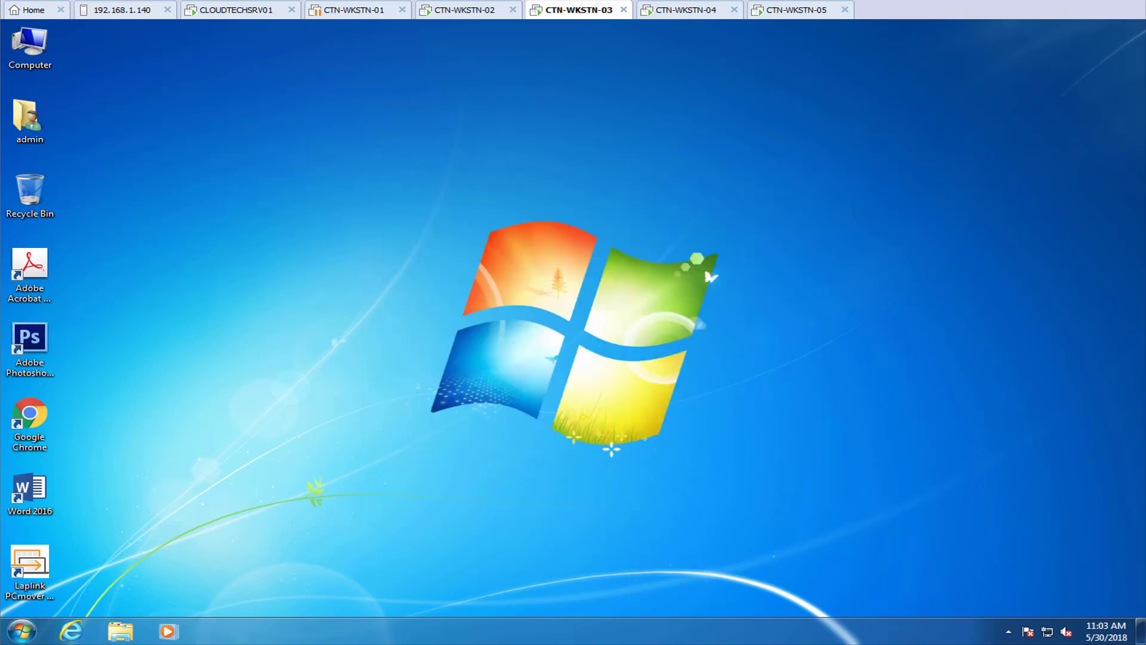
- Search for powercfg.cpl and open Power Options
{"action": "left_click", "coordinate": [25, 636]}
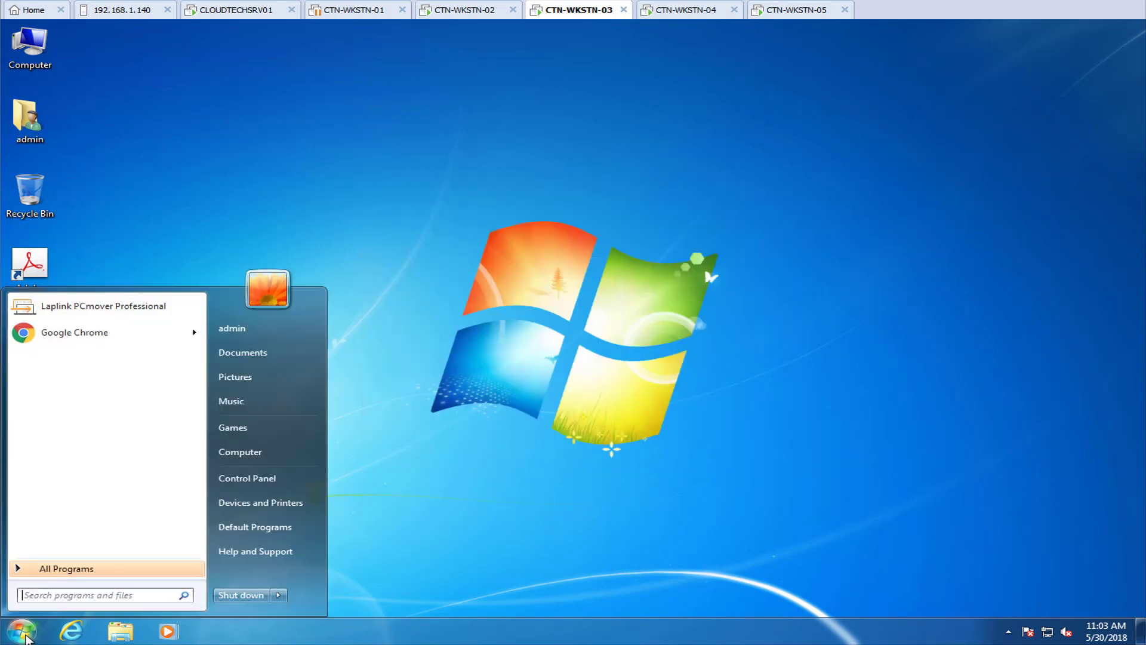
{"action": "left_click", "coordinate": [84, 593]}
{"action": "type", "text": "powercfg.cpl"}
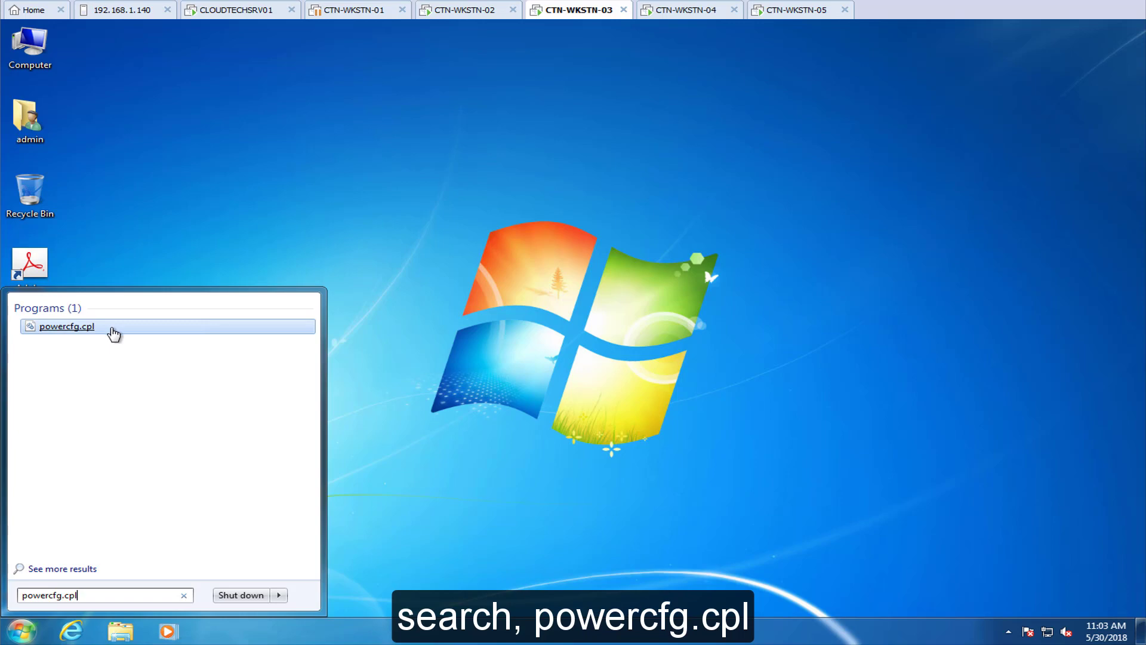
{"action": "left_click", "coordinate": [114, 333]}
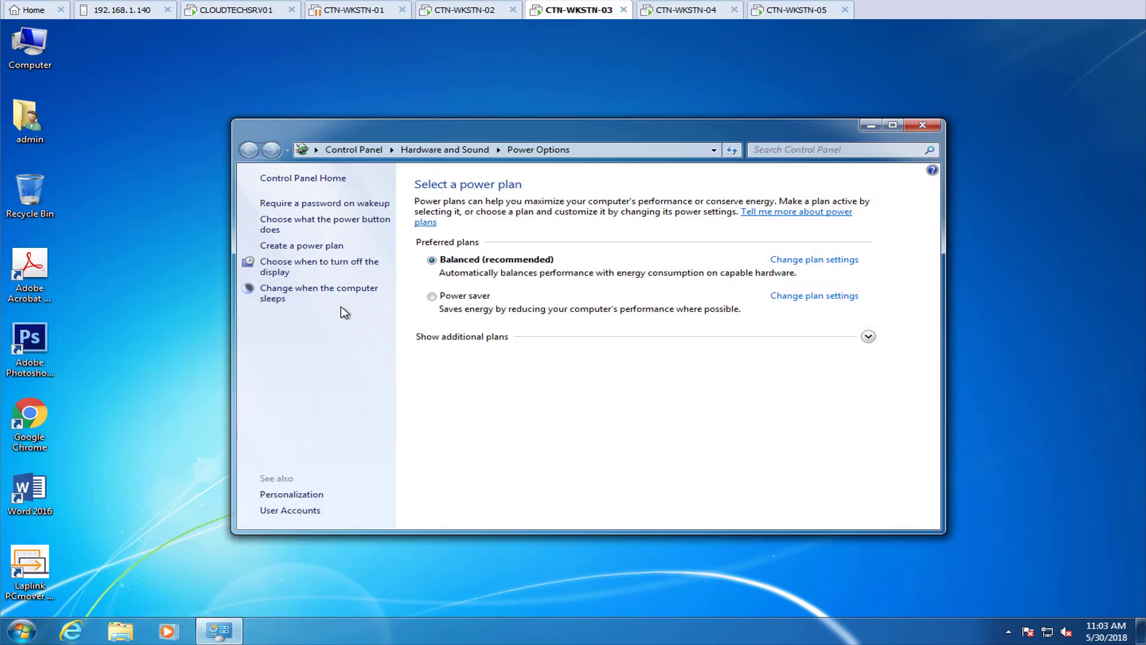
- Set the Balanced plan's display turn-off and computer sleep times to Never and save the changes
{"action": "left_click", "coordinate": [317, 298]}
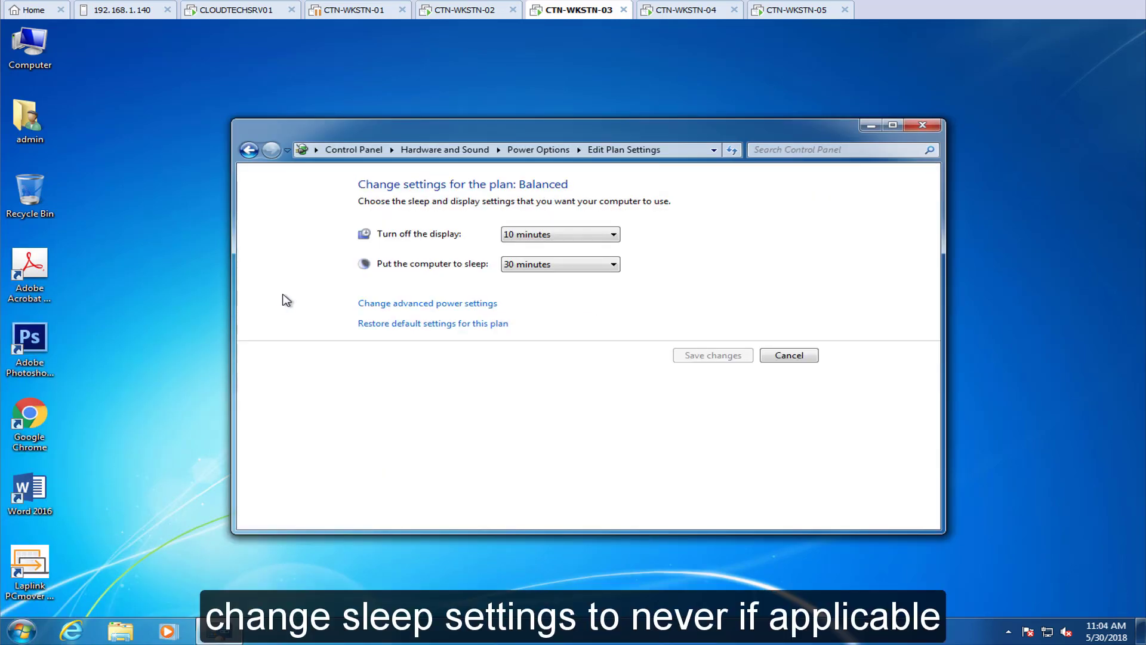
{"action": "left_click", "coordinate": [615, 234]}
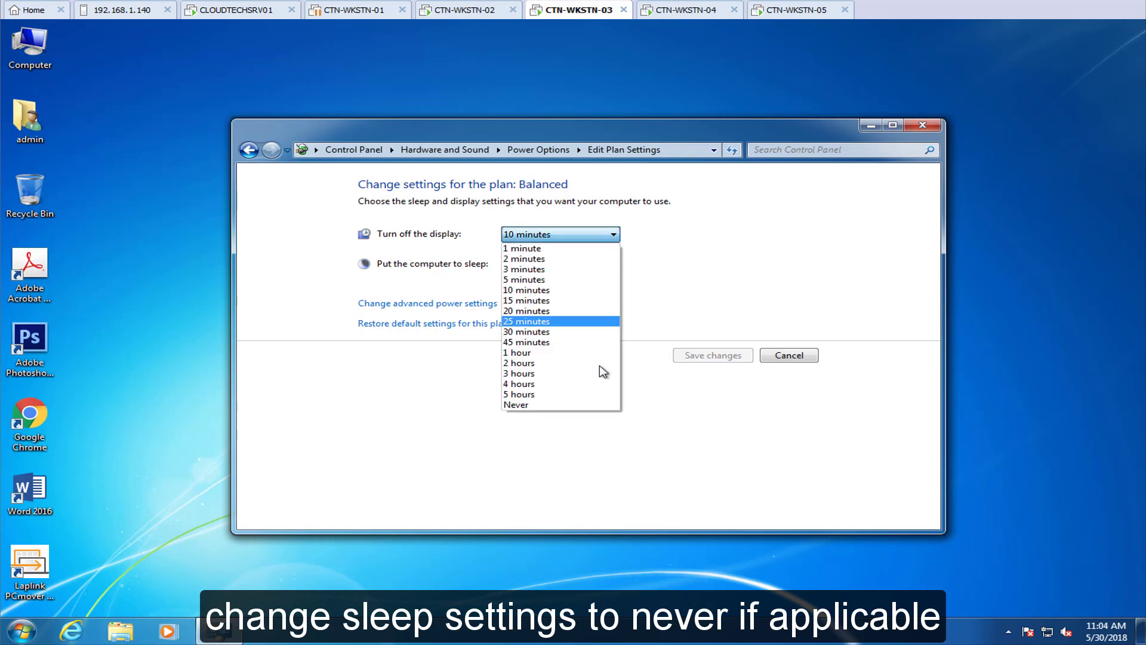
{"action": "left_click", "coordinate": [597, 405]}
{"action": "left_click", "coordinate": [615, 264]}
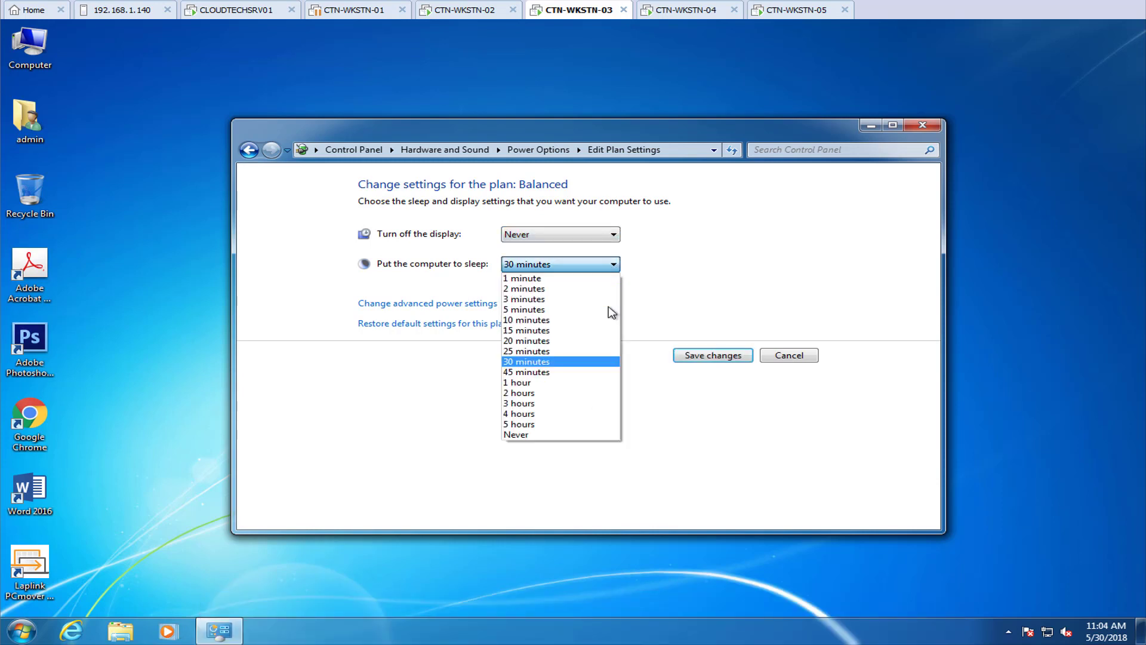
{"action": "left_click", "coordinate": [604, 434]}
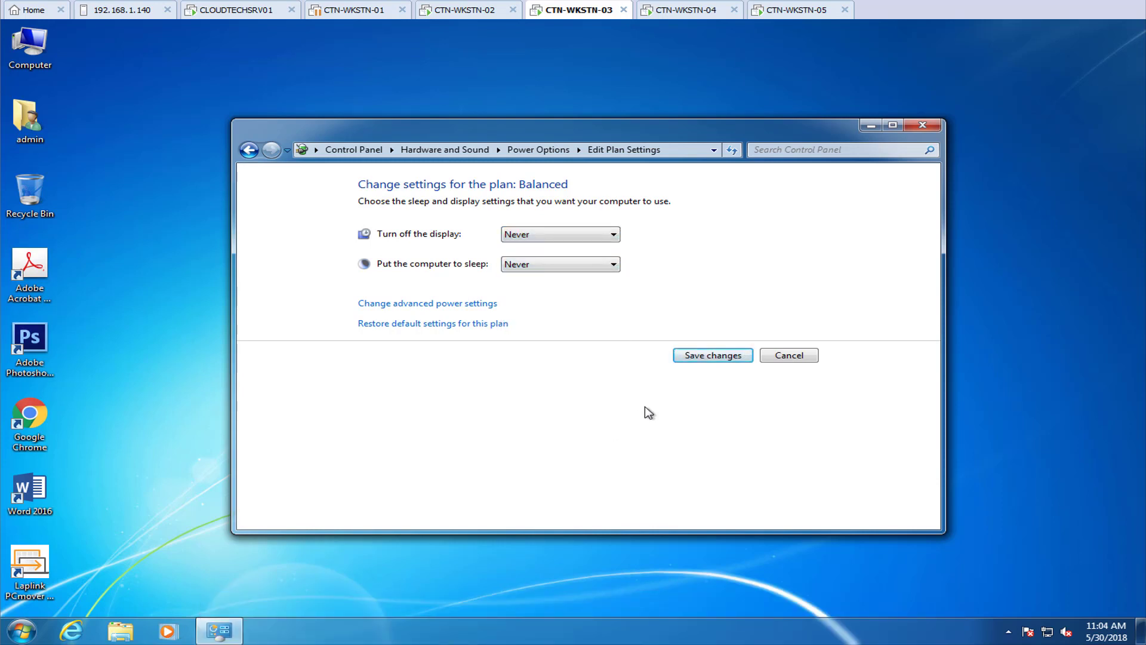
{"action": "left_click", "coordinate": [726, 356]}
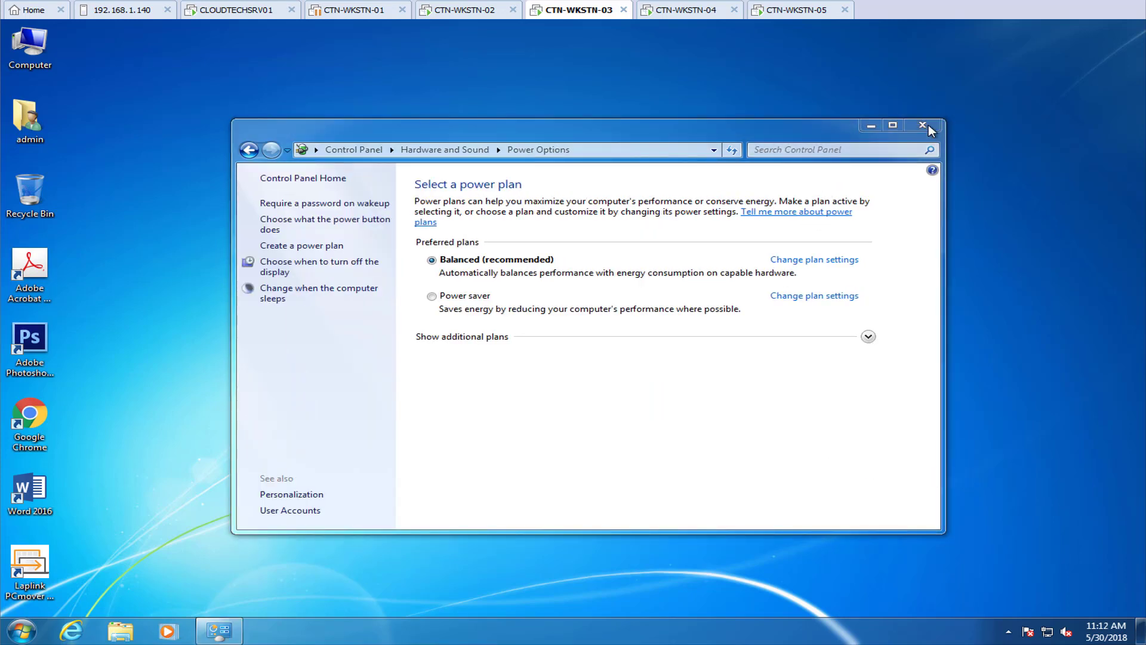
- Close Power Options, search for firewall.cpl and open Windows Firewall
{"action": "left_click", "coordinate": [922, 125]}
{"action": "left_click", "coordinate": [22, 631]}
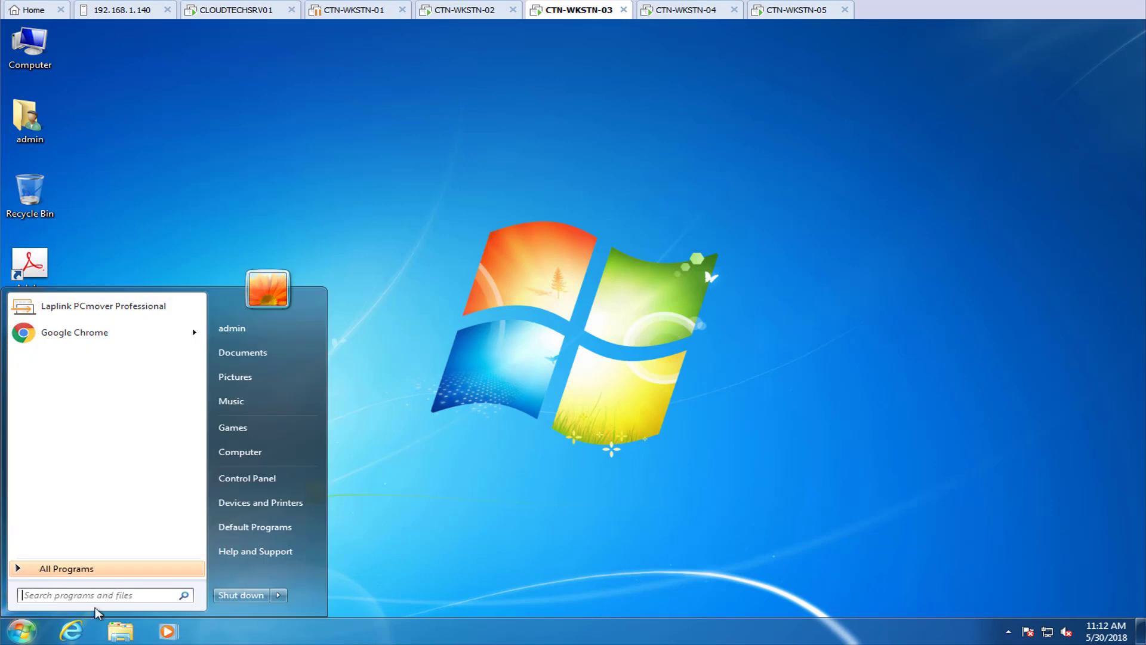
{"action": "type", "text": "firewall.cpl"}
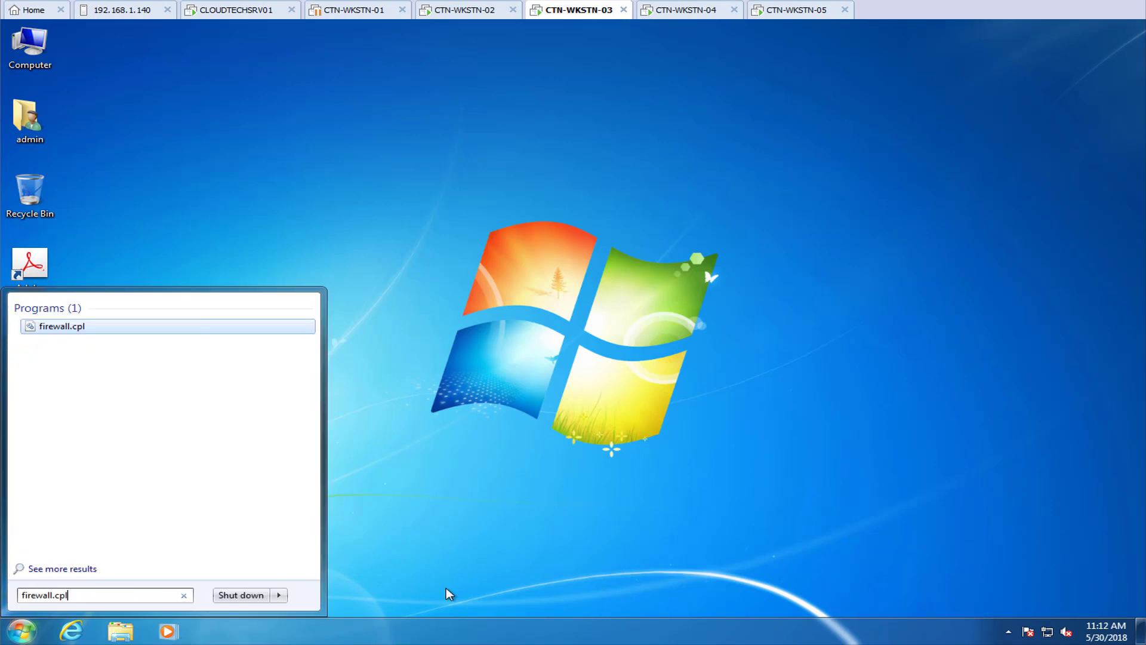
{"action": "left_click", "coordinate": [75, 329]}
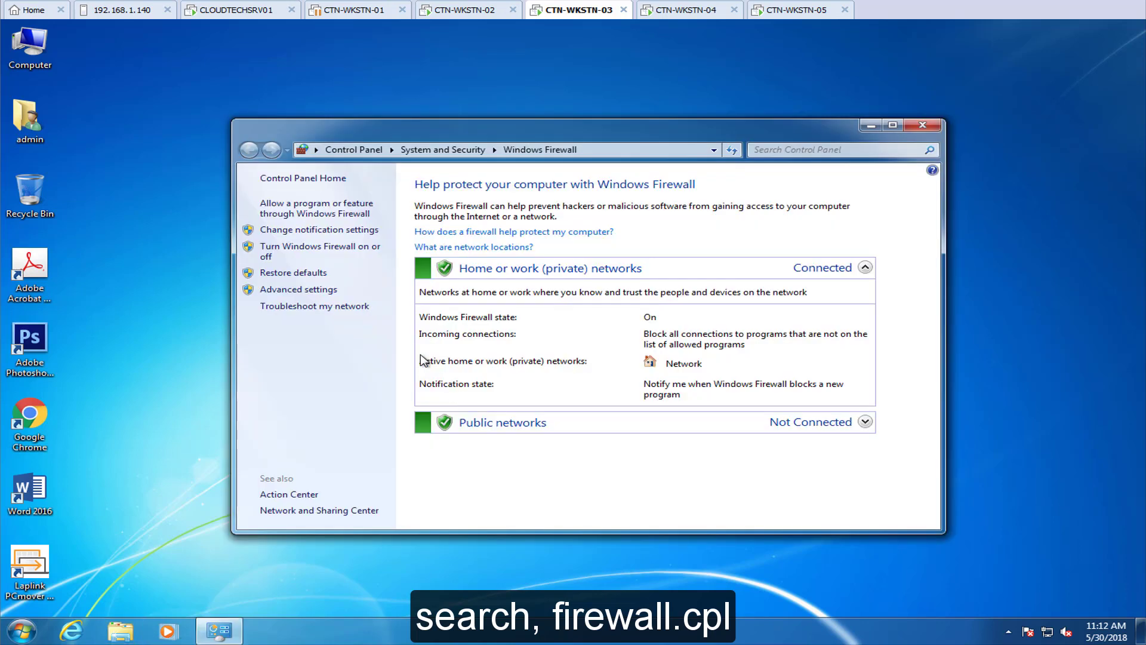
- Check for Laplink PCmover Professional among the programs allowed through Windows Firewall, and close the window without changes
{"action": "left_click", "coordinate": [309, 215]}
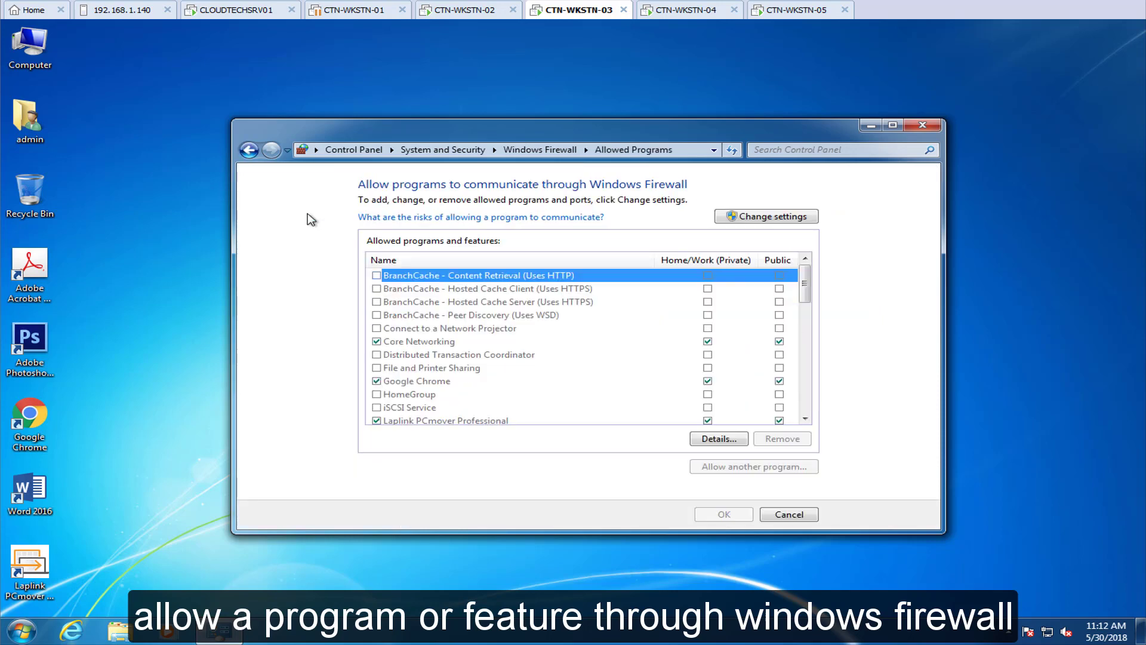
{"action": "left_click_drag", "start_coordinate": [807, 282], "coordinate": [808, 320]}
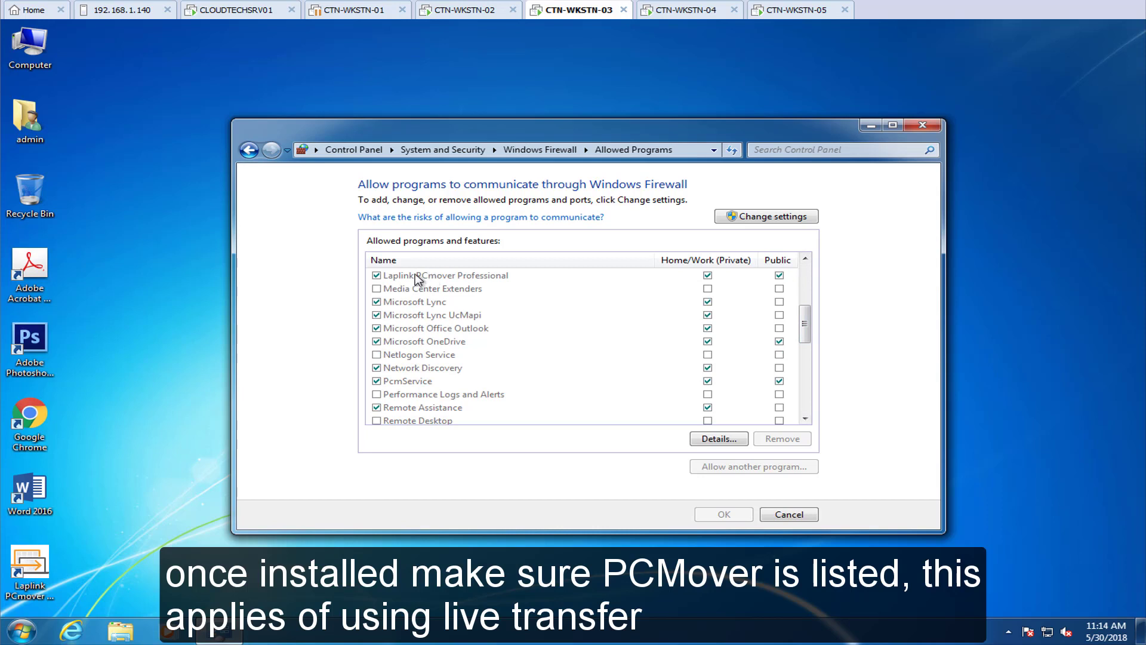
{"action": "left_click", "coordinate": [416, 276]}
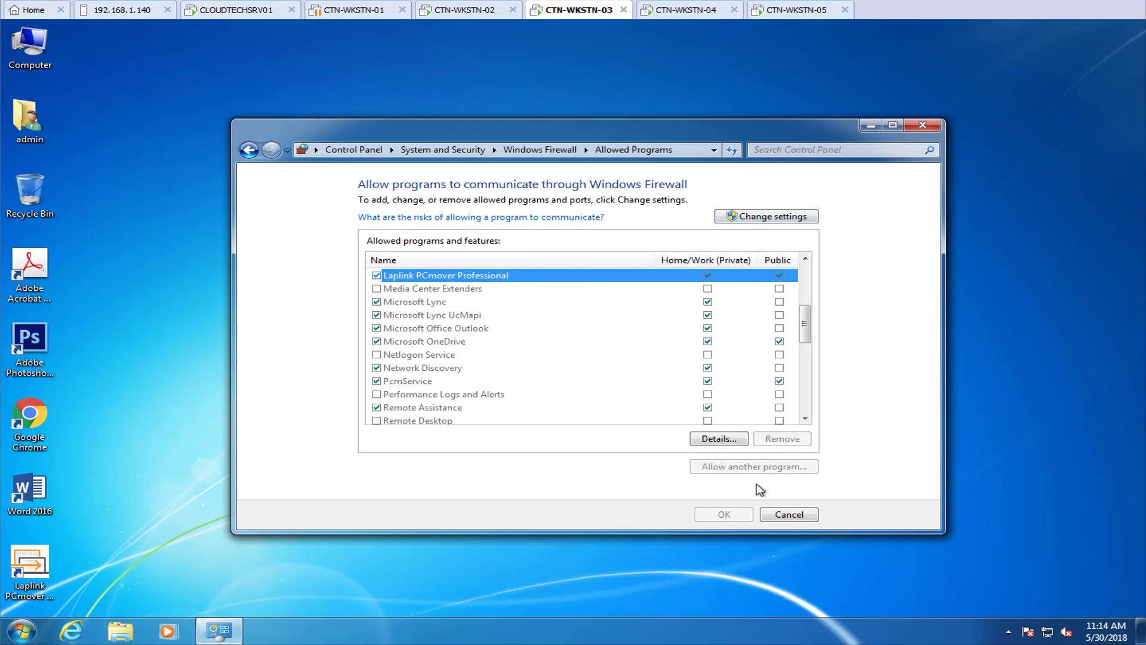
{"action": "left_click", "coordinate": [789, 514]}
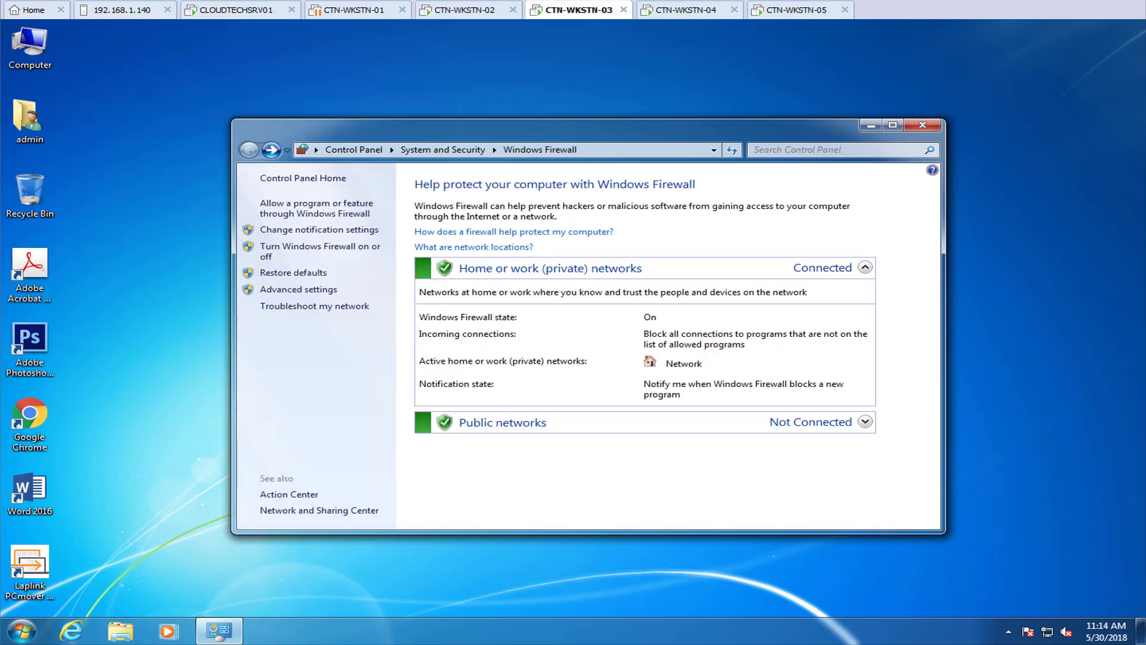
{"action": "left_click", "coordinate": [927, 126]}
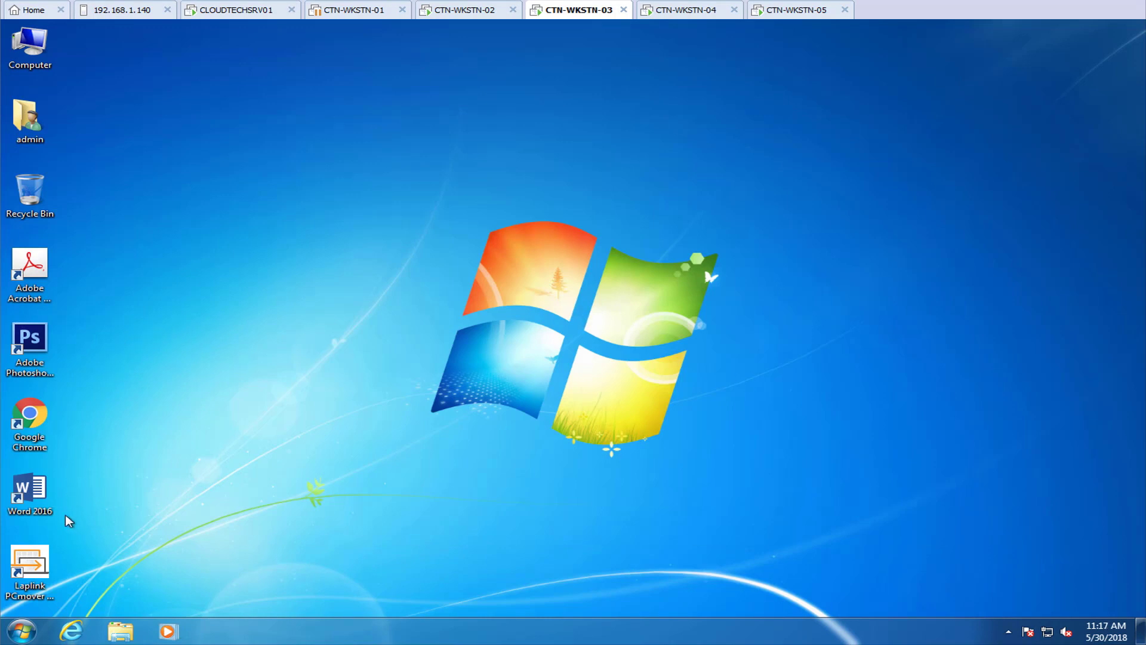
- Switch to Laplink PCmover Professional and choose File Based Transfer from its advanced options
{"action": "left_click", "coordinate": [36, 564]}
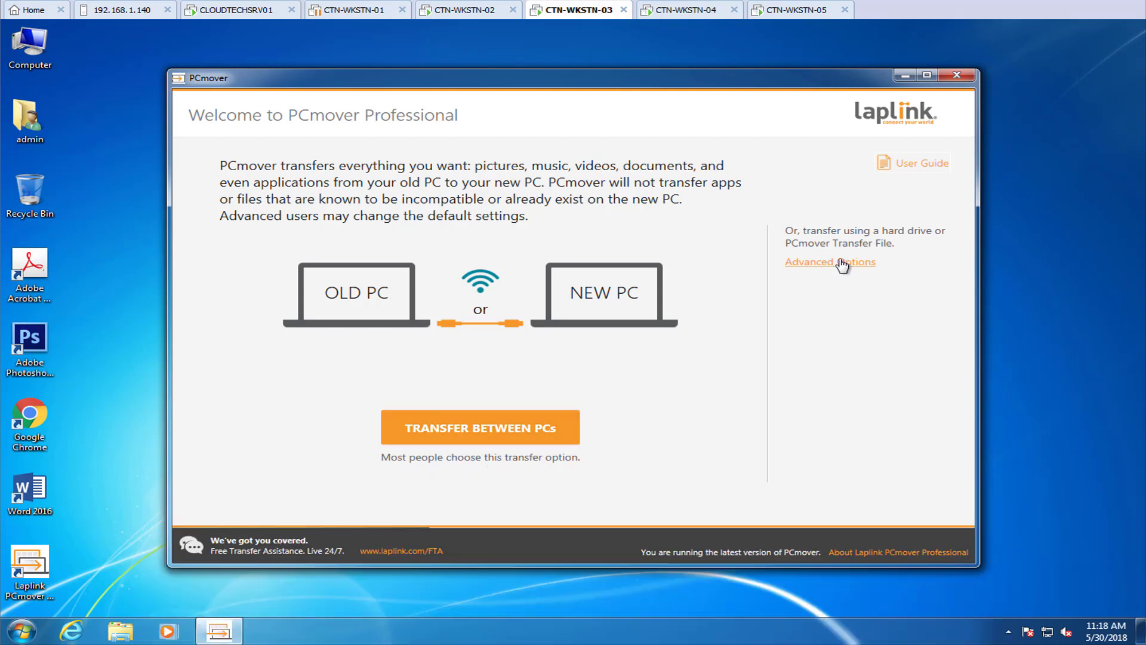
{"action": "left_click", "coordinate": [834, 264]}
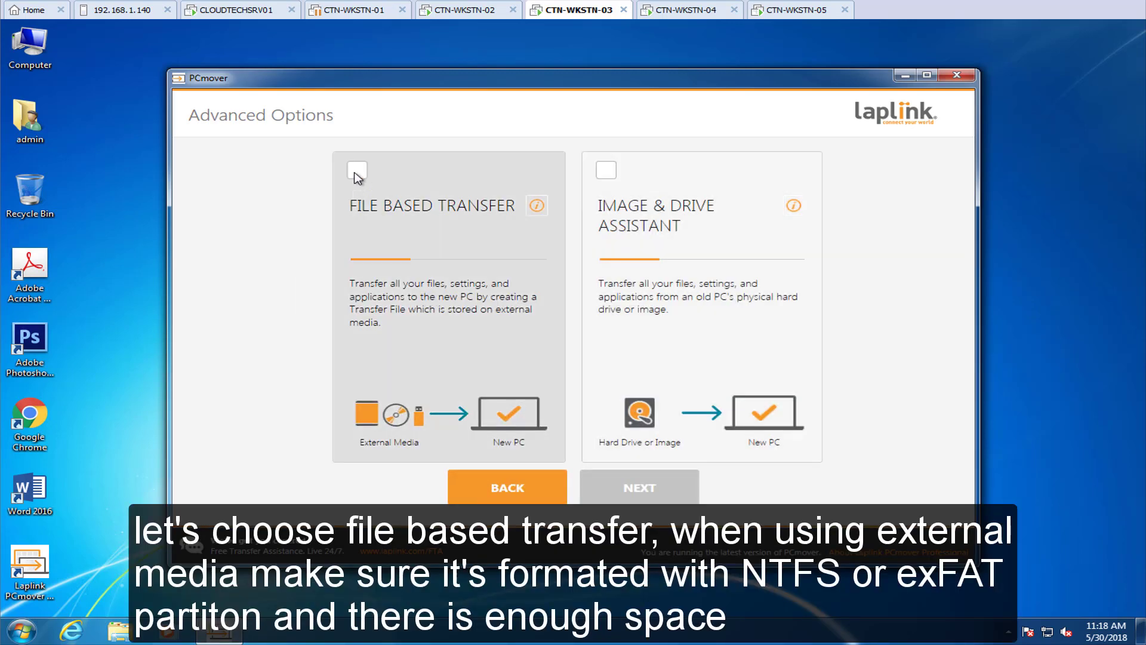
{"action": "left_click", "coordinate": [357, 172]}
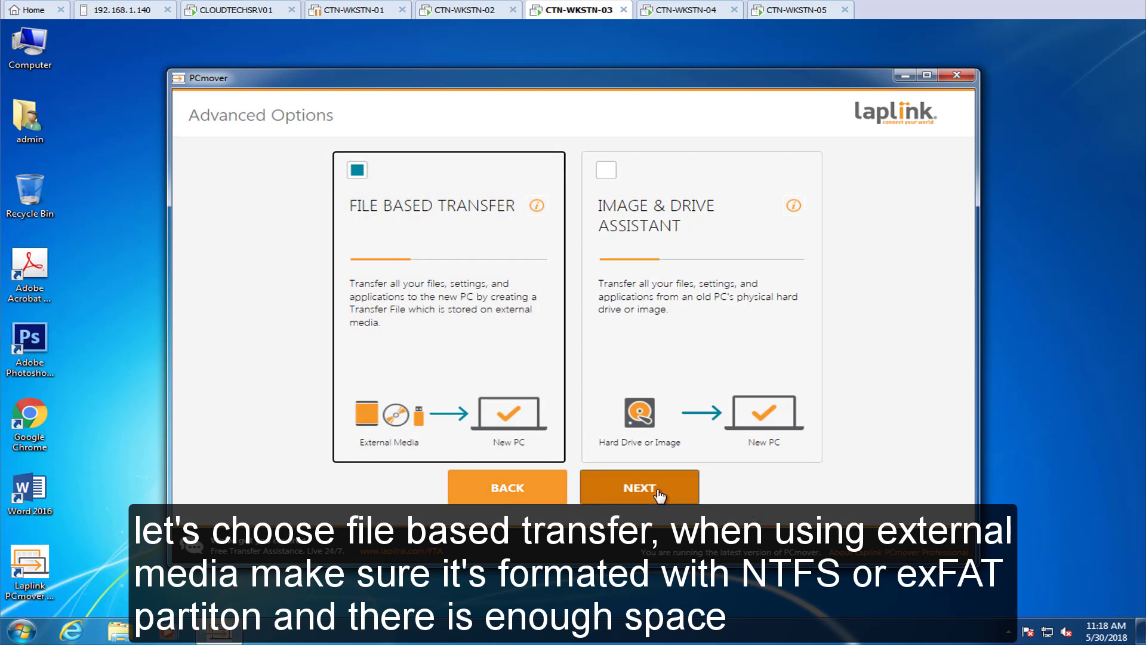
{"action": "left_click", "coordinate": [639, 487]}
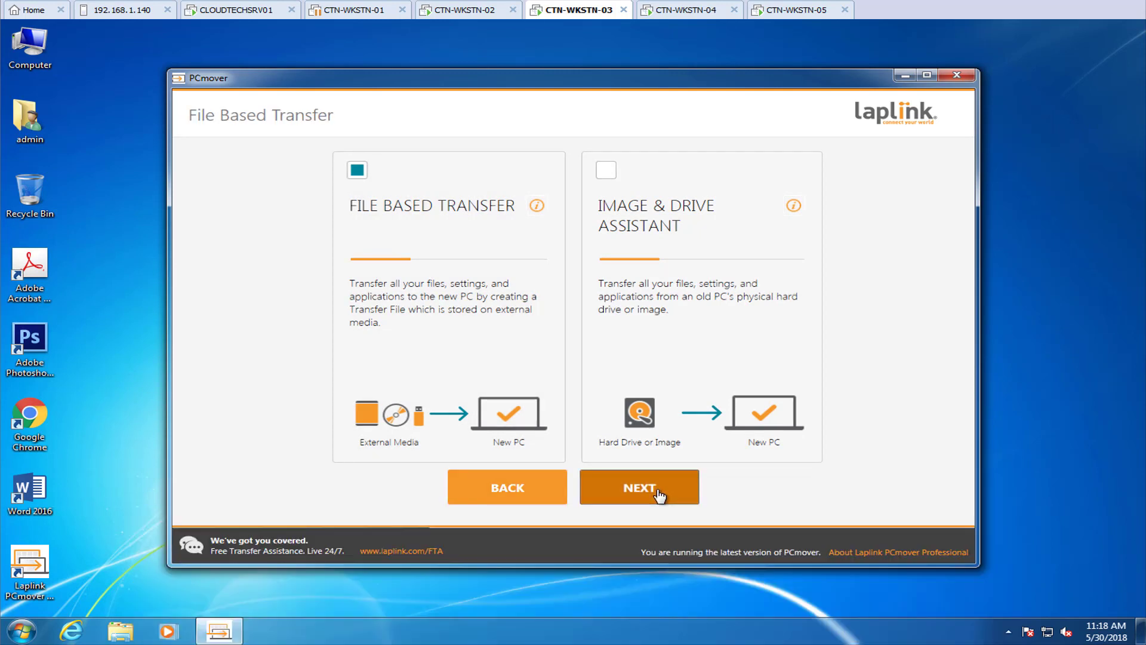
{"action": "left_click", "coordinate": [659, 494]}
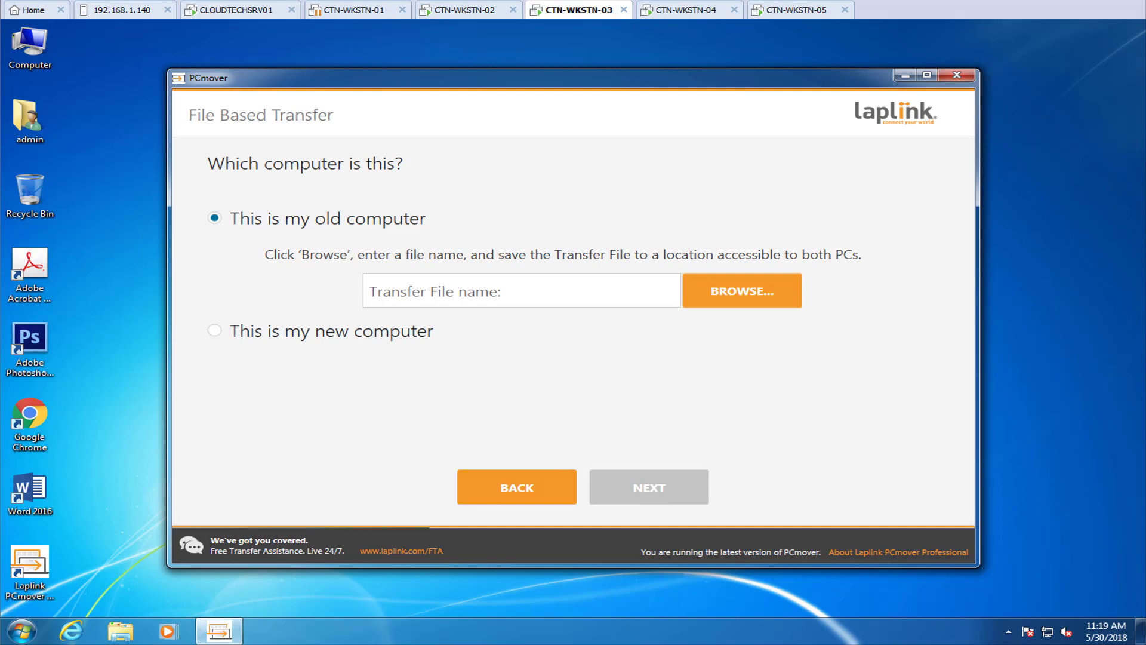
- Connect the SanDisk Ultra USB drive to the CTN-WKSTN-03 virtual machine and dismiss AutoPlay
{"action": "left_click", "coordinate": [101, 0]}
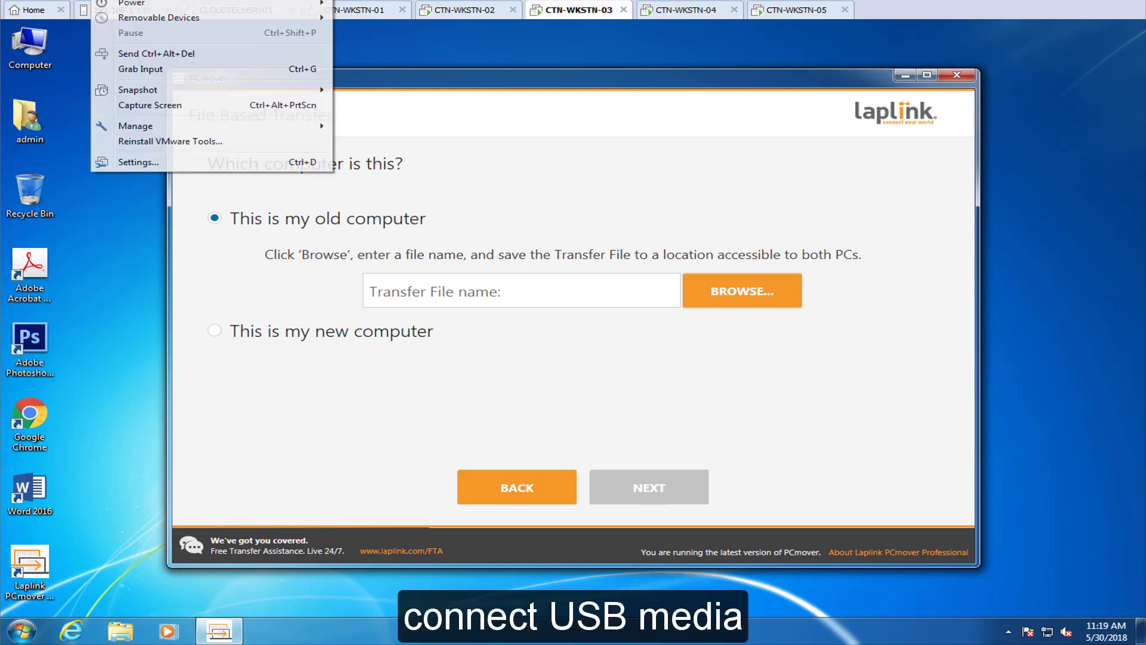
{"action": "mouse_move", "coordinate": [148, 18]}
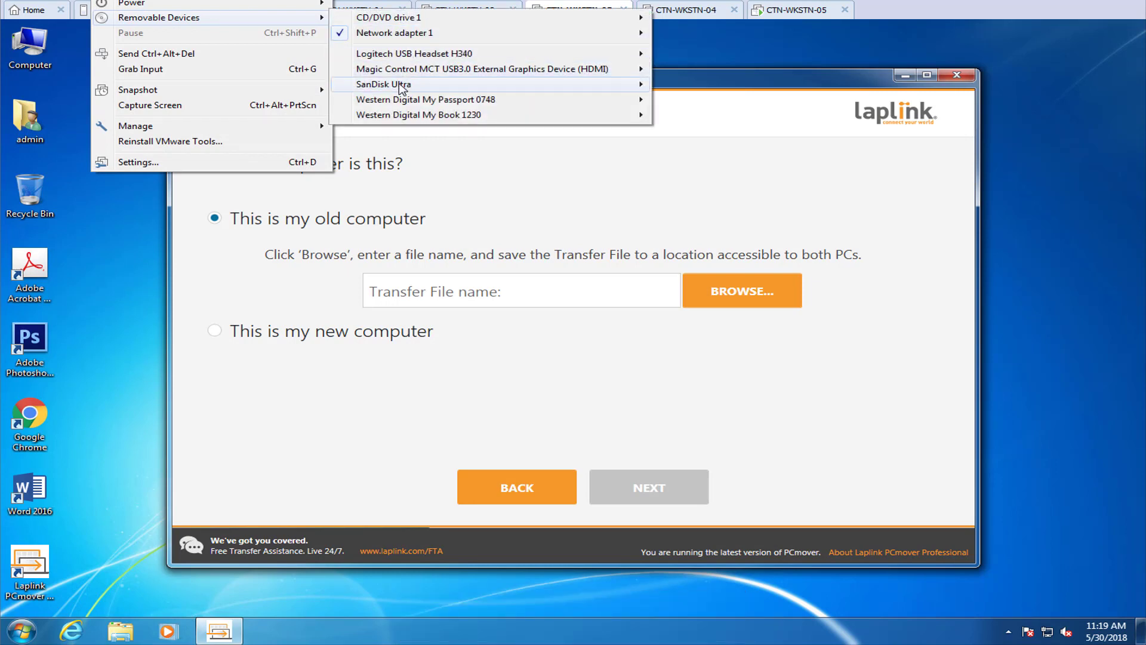
{"action": "mouse_move", "coordinate": [397, 84]}
{"action": "left_click", "coordinate": [697, 88]}
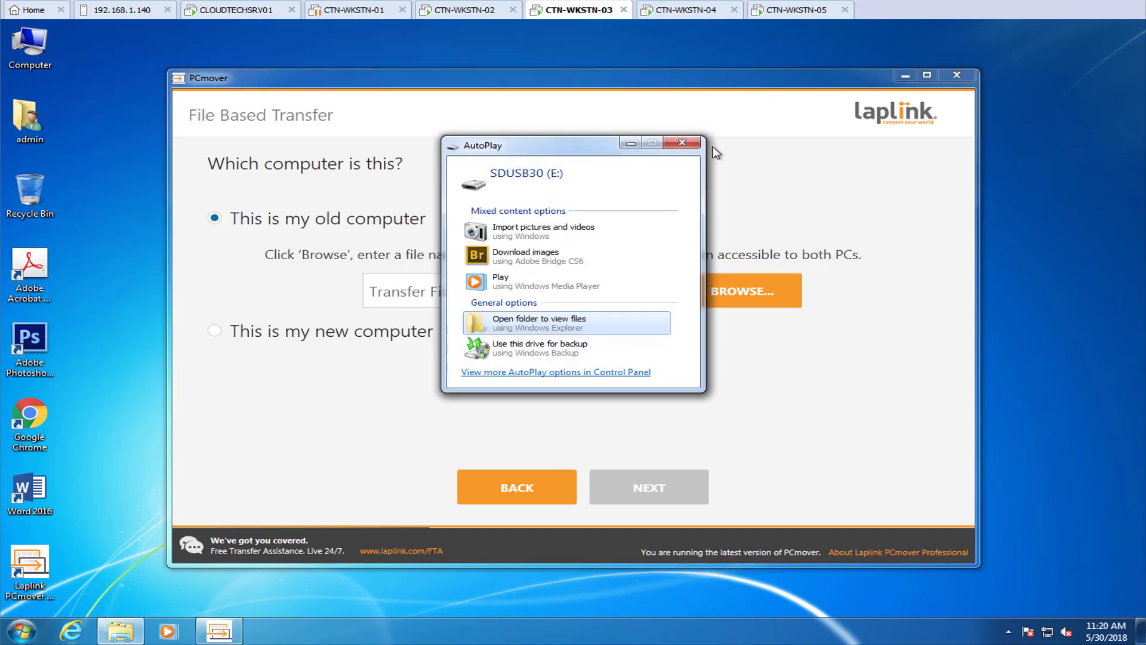
{"action": "left_click", "coordinate": [682, 142]}
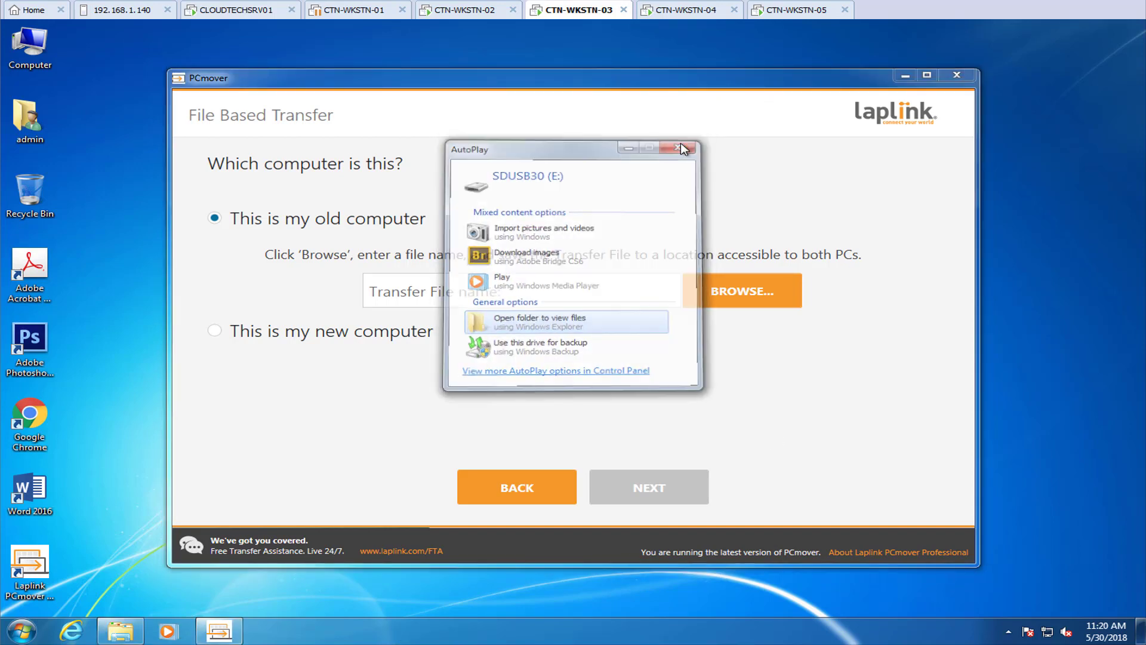
- Save the old computer's transfer file as PCMover_BKUP in the PCMover Files folder on SDUSB30 (E:) and continue to the system scan
{"action": "left_click", "coordinate": [733, 290]}
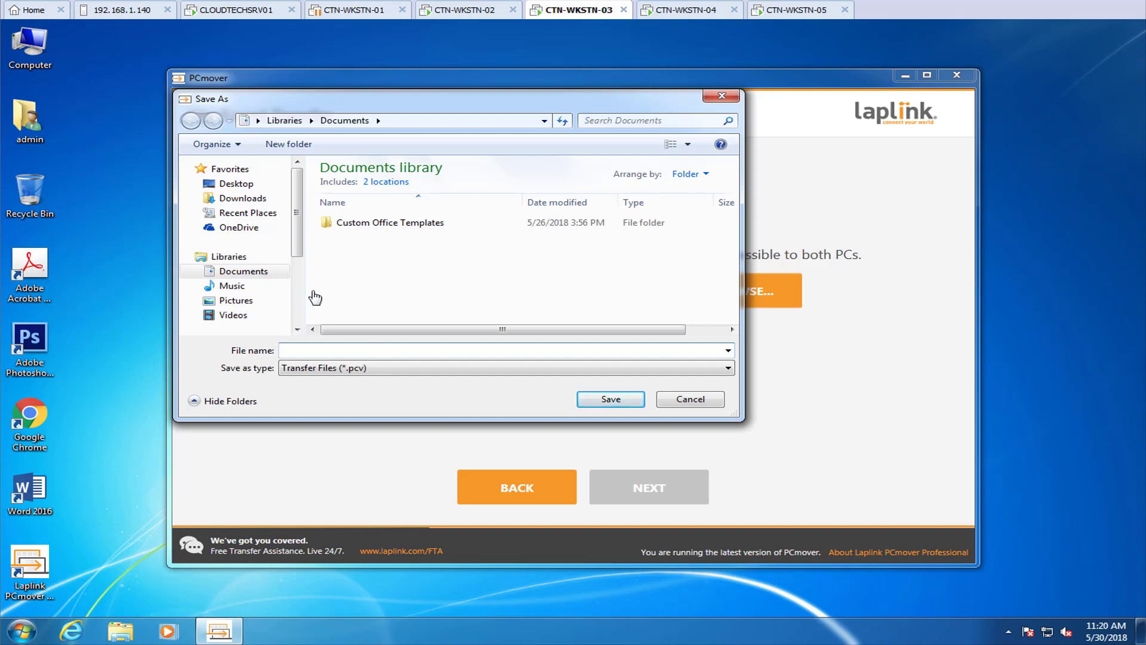
{"action": "scroll", "coordinate": [302, 294], "scroll_direction": "down", "scroll_amount": 3}
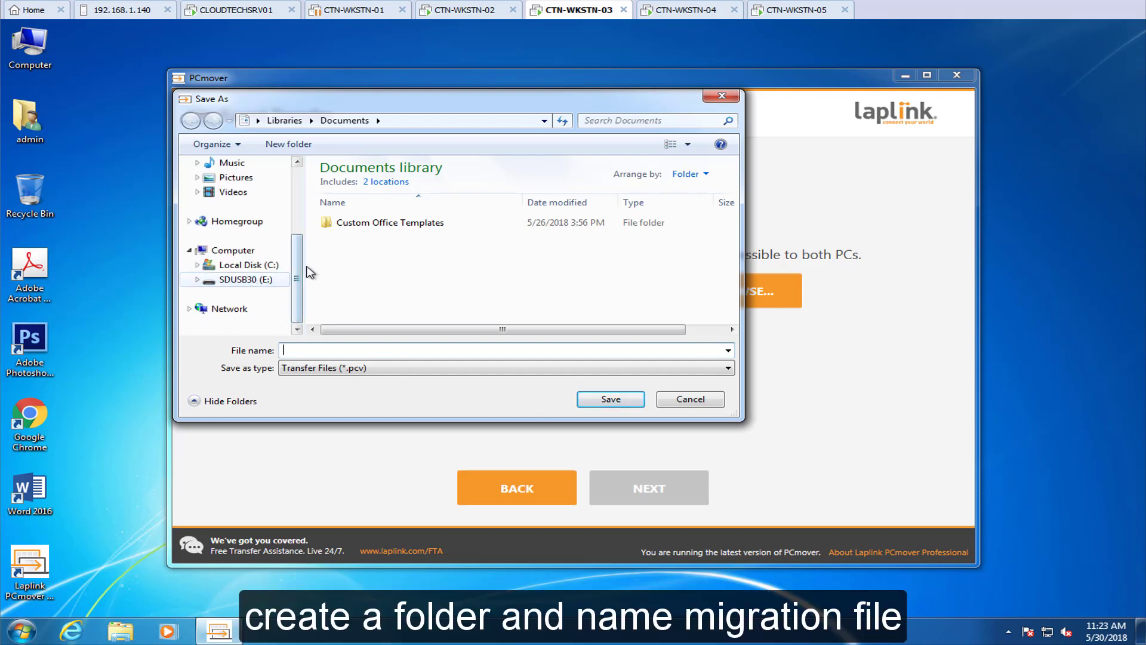
{"action": "left_click", "coordinate": [258, 283]}
{"action": "double_click", "coordinate": [399, 190]}
{"action": "left_click", "coordinate": [389, 351]}
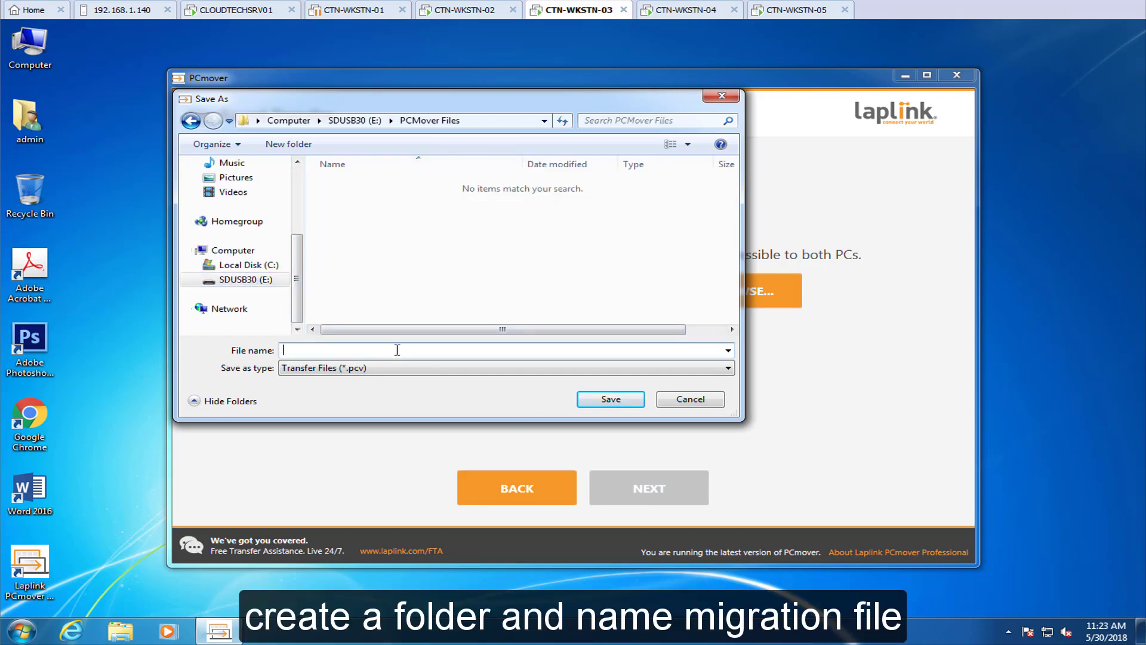
{"action": "type", "text": "PCMover_BKUP"}
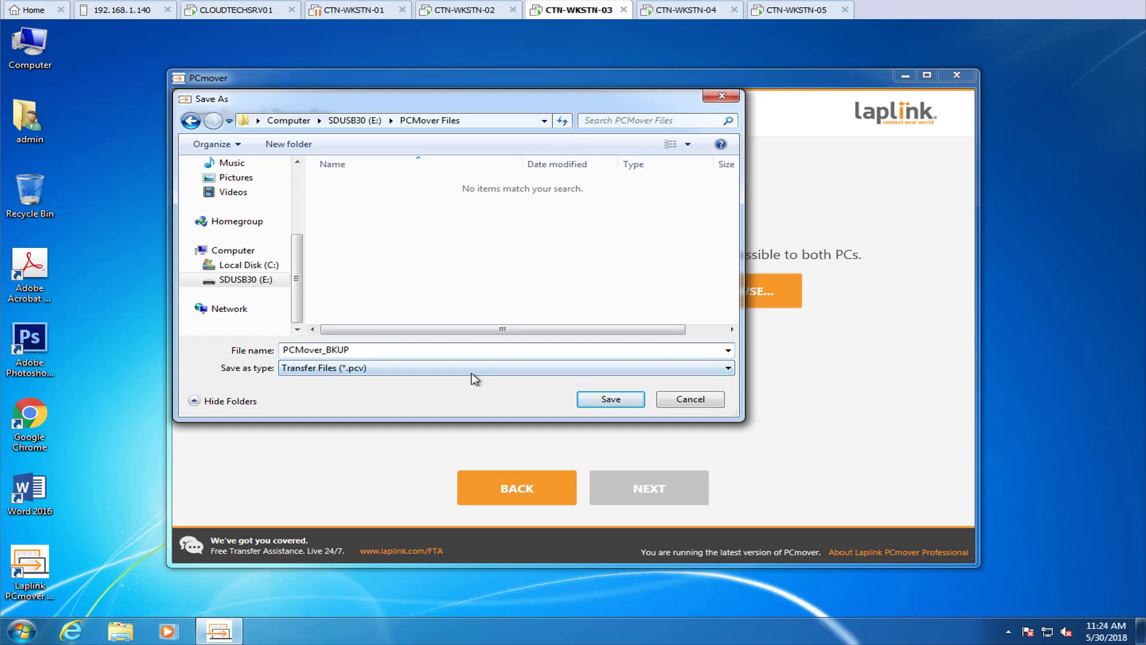
{"action": "left_click", "coordinate": [621, 401]}
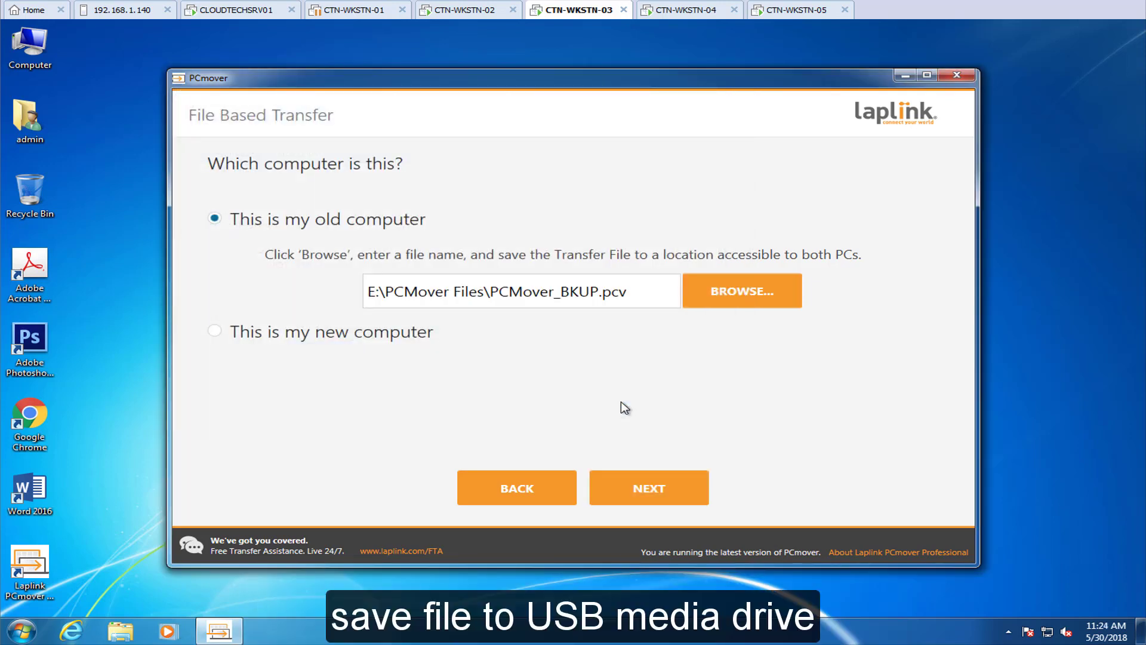
{"action": "left_click", "coordinate": [673, 497]}
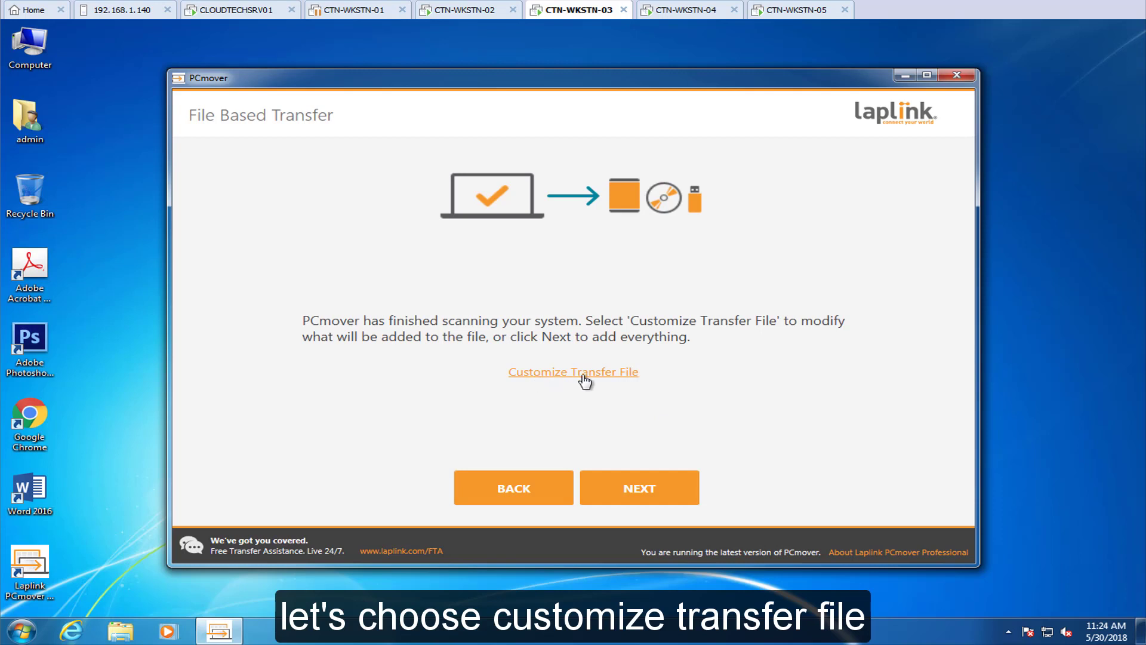
- Customize the transfer file by opening the Documents category and expanding the C:\Users\admin\Documents folder
{"action": "left_click", "coordinate": [530, 373]}
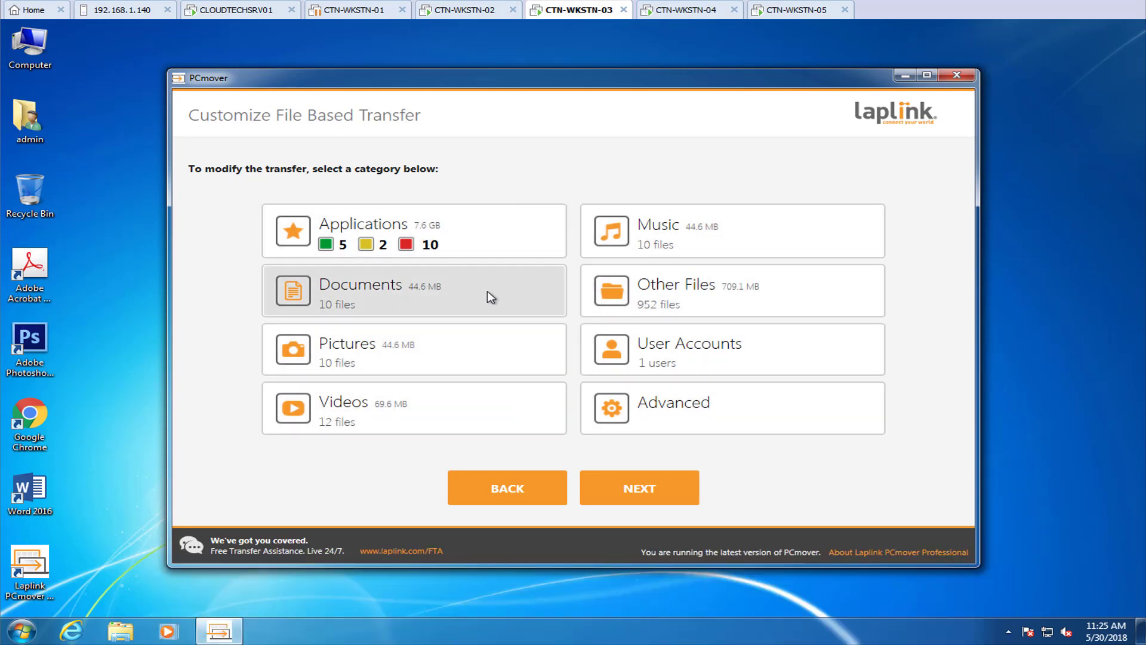
{"action": "left_click", "coordinate": [358, 292]}
{"action": "left_click", "coordinate": [226, 196]}
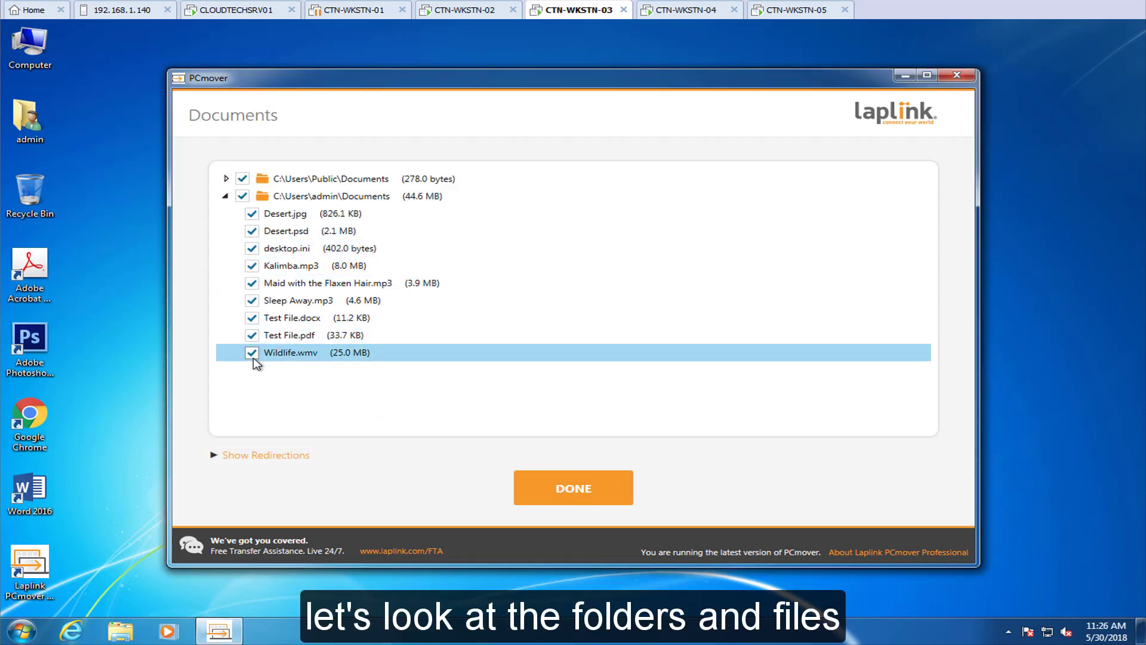
- Compare the listed files with the Documents library in Windows Explorer and return to PCmover
{"action": "left_click", "coordinate": [120, 631]}
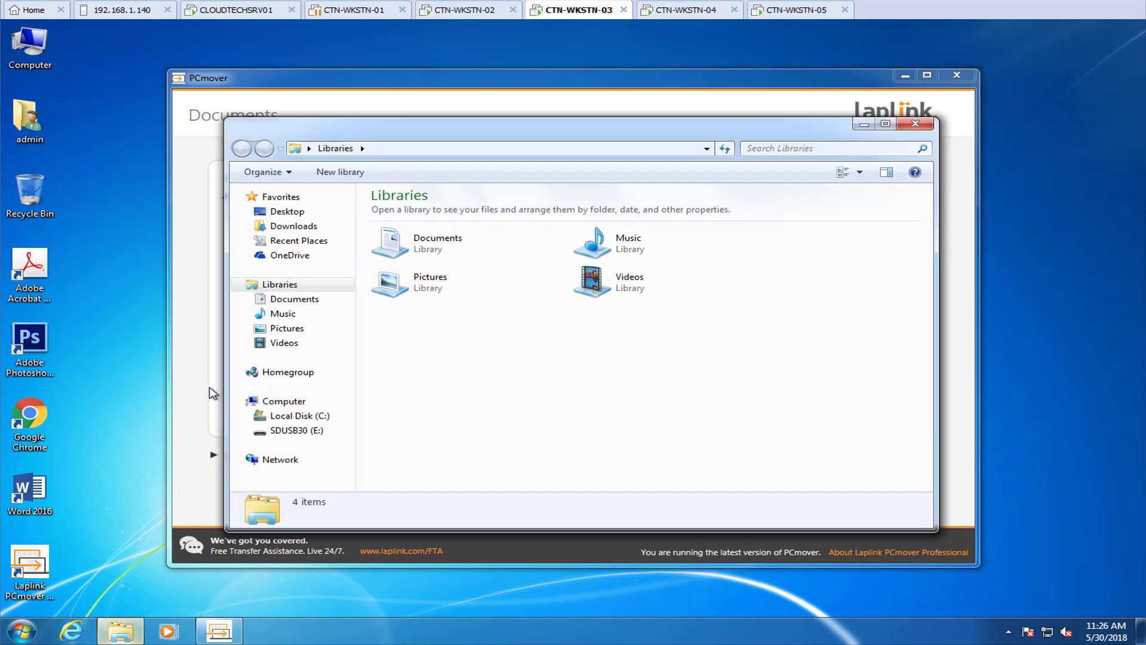
{"action": "left_click", "coordinate": [290, 302]}
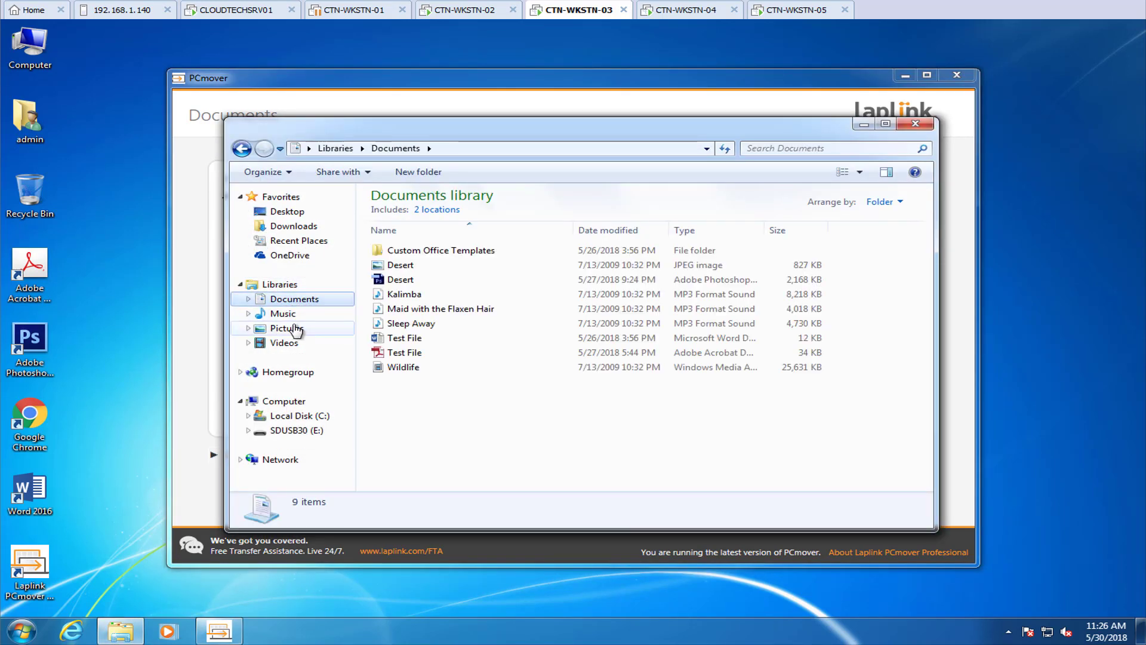
{"action": "left_click", "coordinate": [424, 98]}
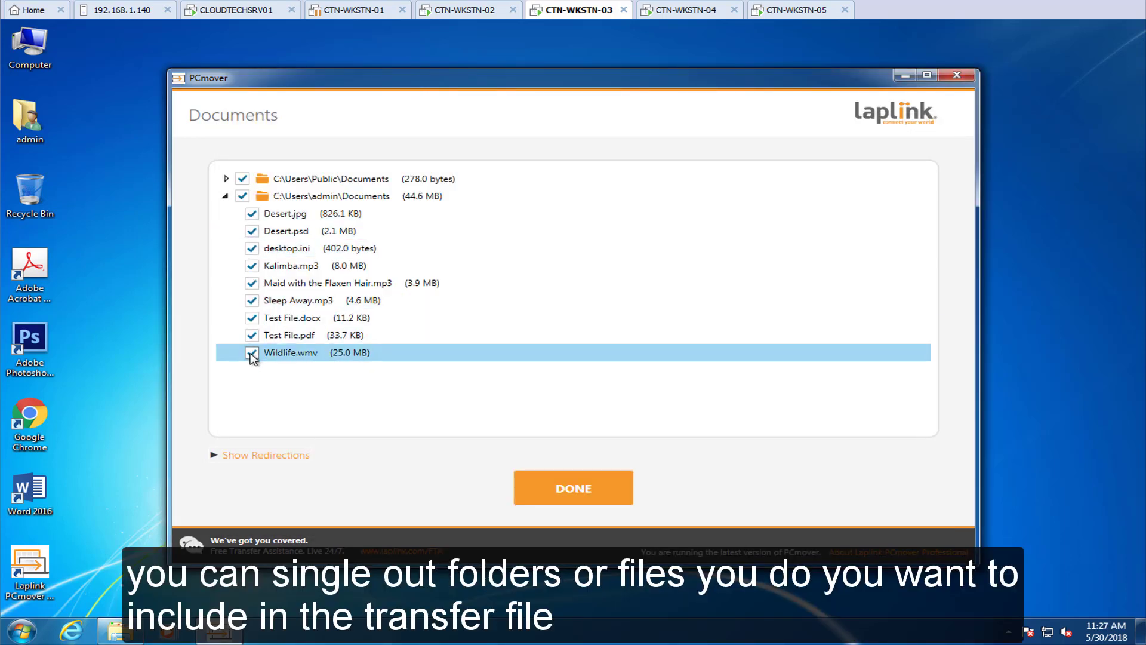
- Exclude Desert.jpg and Desert.psd from the transfer and include both files again
{"action": "left_click", "coordinate": [252, 214]}
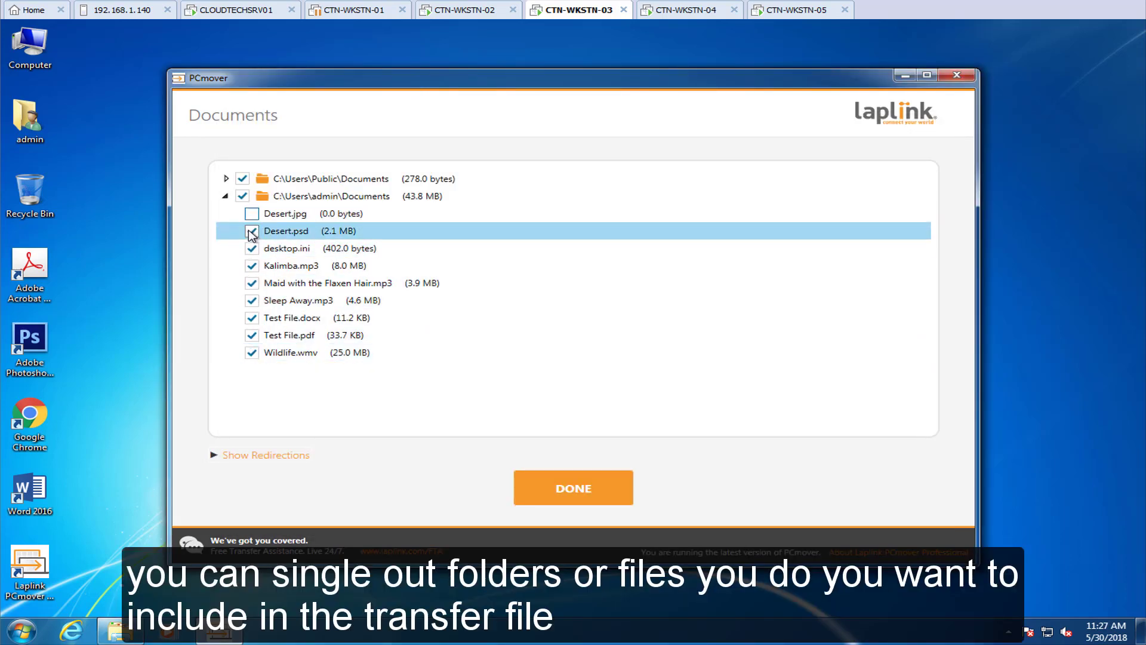
{"action": "left_click", "coordinate": [252, 231]}
{"action": "left_click", "coordinate": [251, 231]}
{"action": "left_click", "coordinate": [252, 214]}
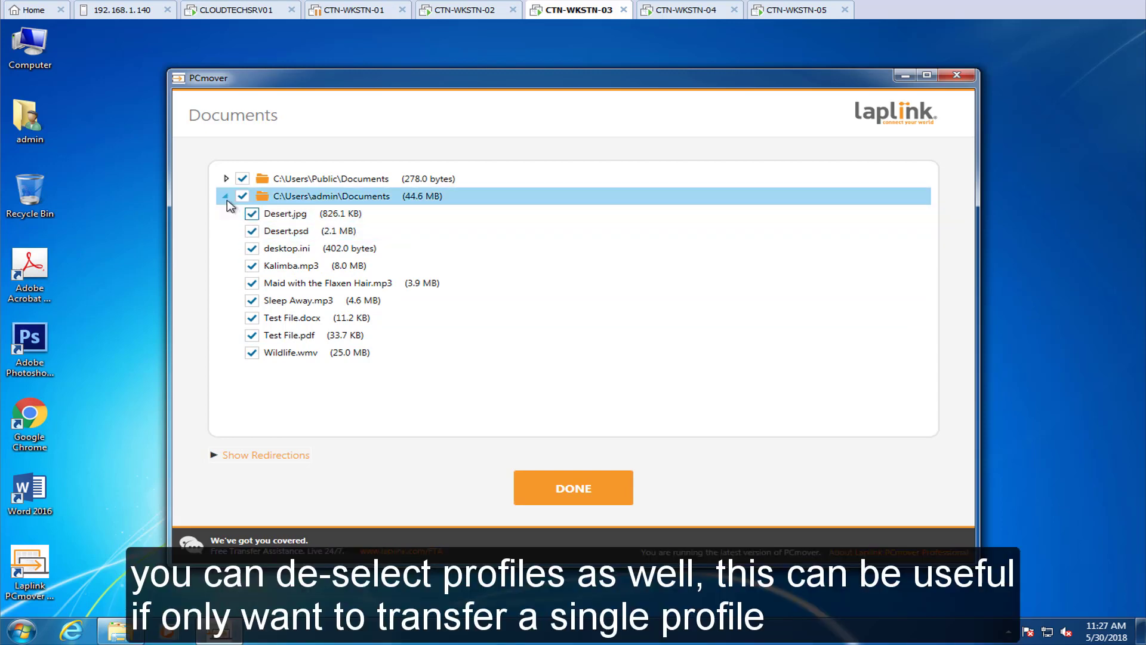
- Finish the Documents selection, take Windows Explorer back to Libraries and return to the PCmover category list
{"action": "left_click", "coordinate": [597, 495]}
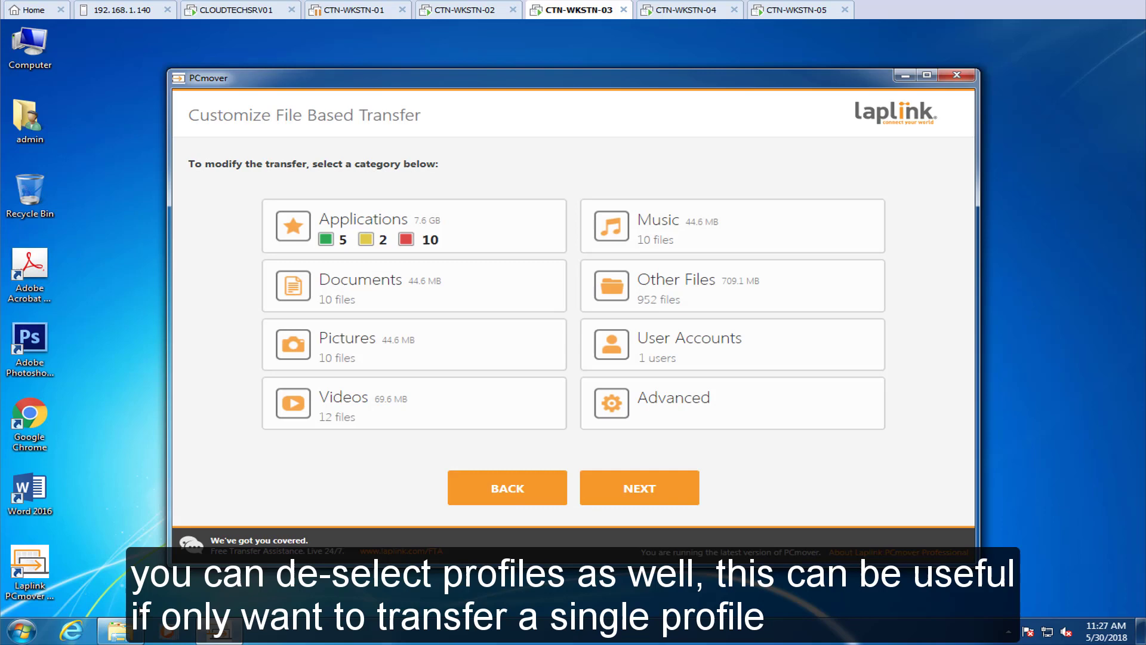
{"action": "left_click", "coordinate": [119, 631]}
{"action": "left_click", "coordinate": [242, 149]}
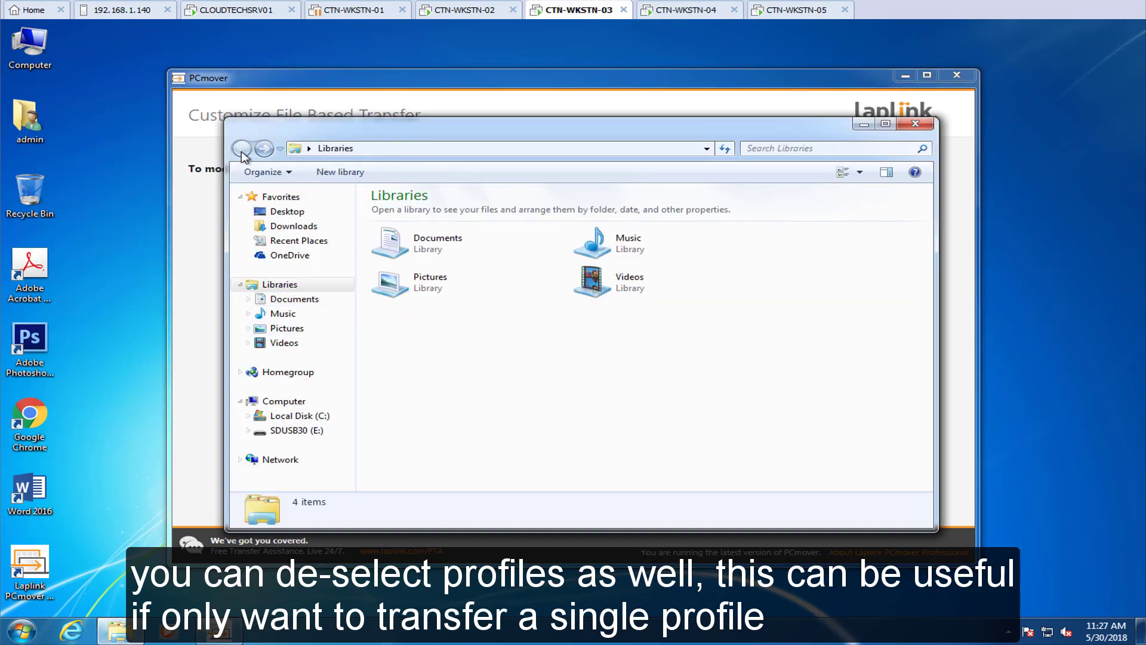
{"action": "left_click", "coordinate": [503, 85]}
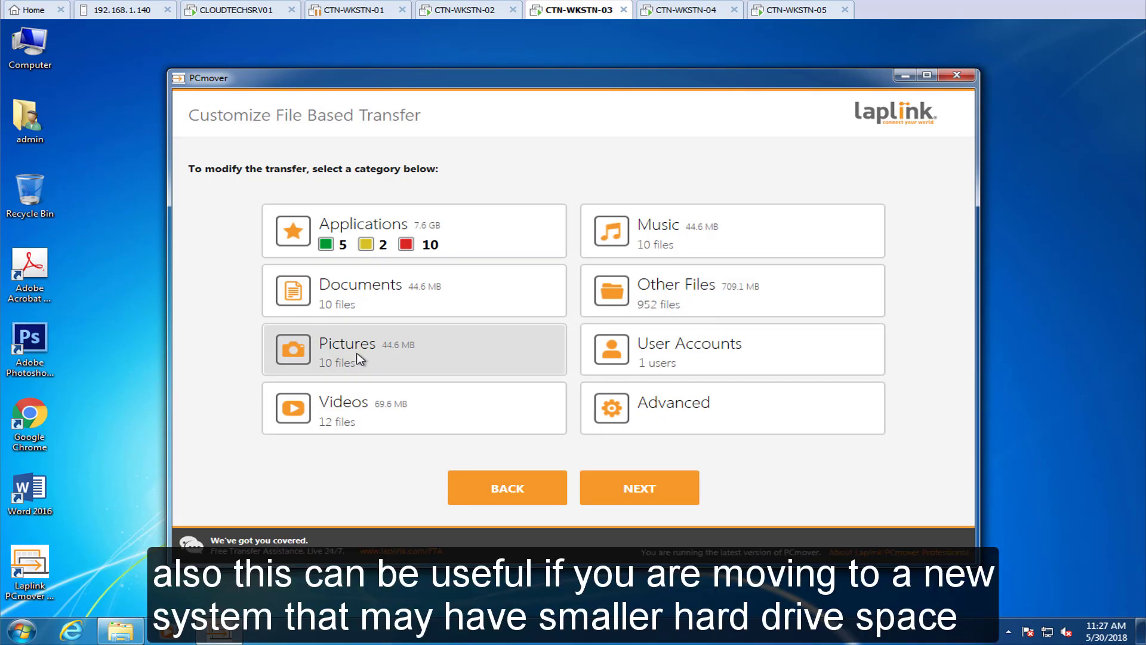
- Open the Pictures category of the transfer and view the Pictures library in Windows Explorer for comparison
{"action": "left_click", "coordinate": [358, 357]}
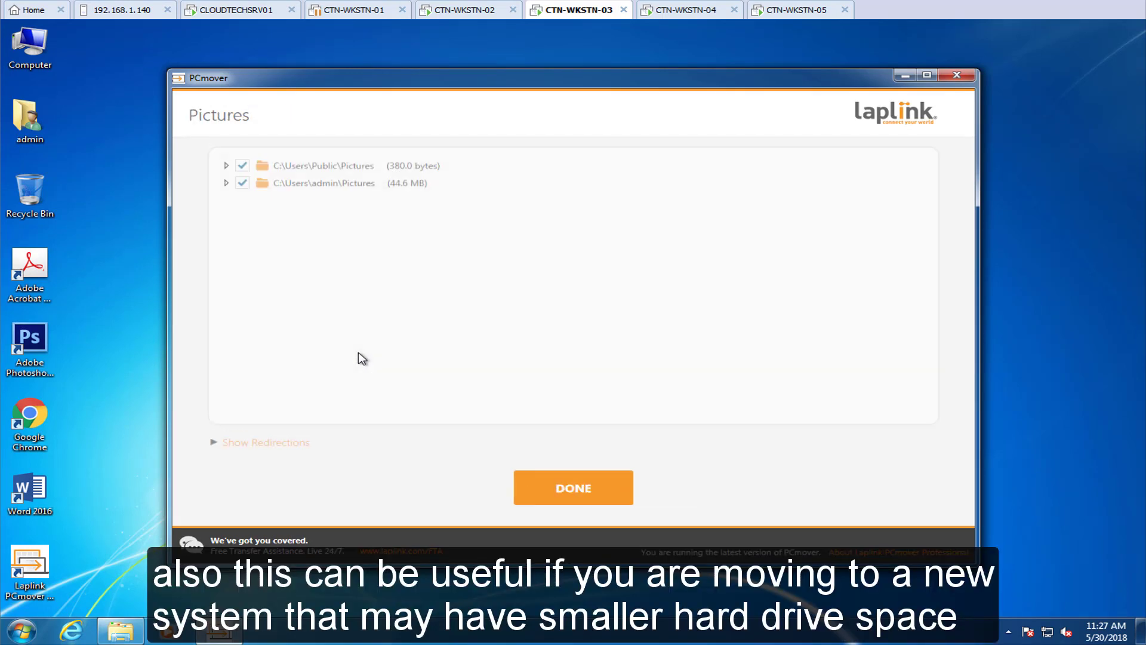
{"action": "left_click", "coordinate": [120, 631]}
{"action": "left_click", "coordinate": [277, 329]}
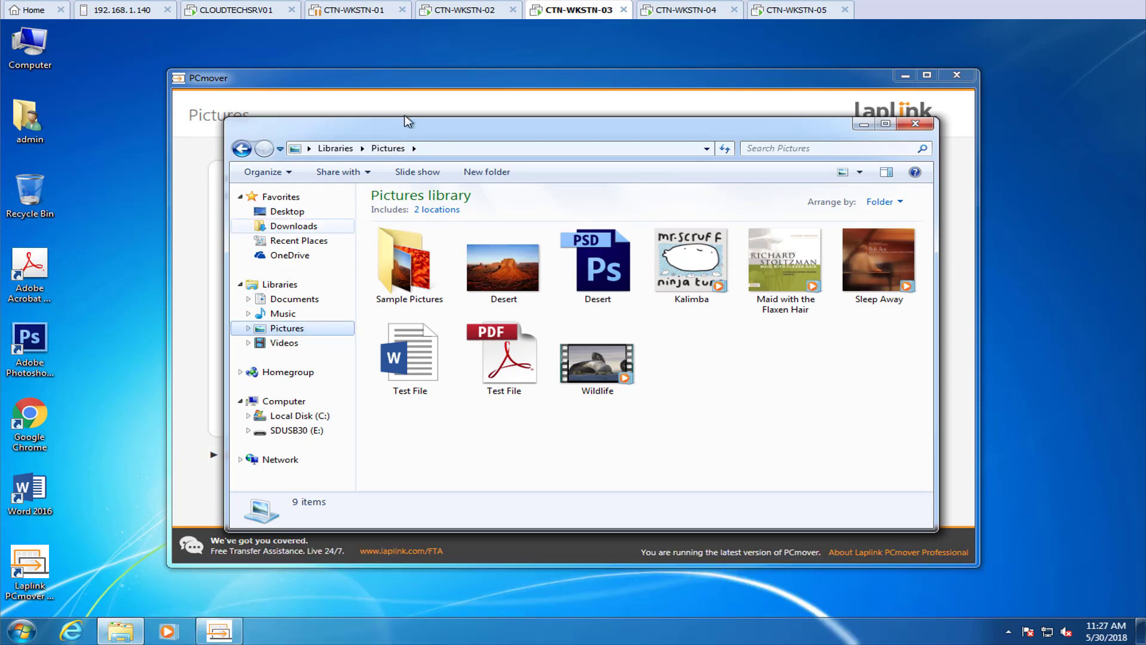
- Return to PCmover, review the files under C:\Users\admin\Pictures and finish the Pictures selection
{"action": "left_click", "coordinate": [424, 91]}
{"action": "left_click", "coordinate": [226, 196]}
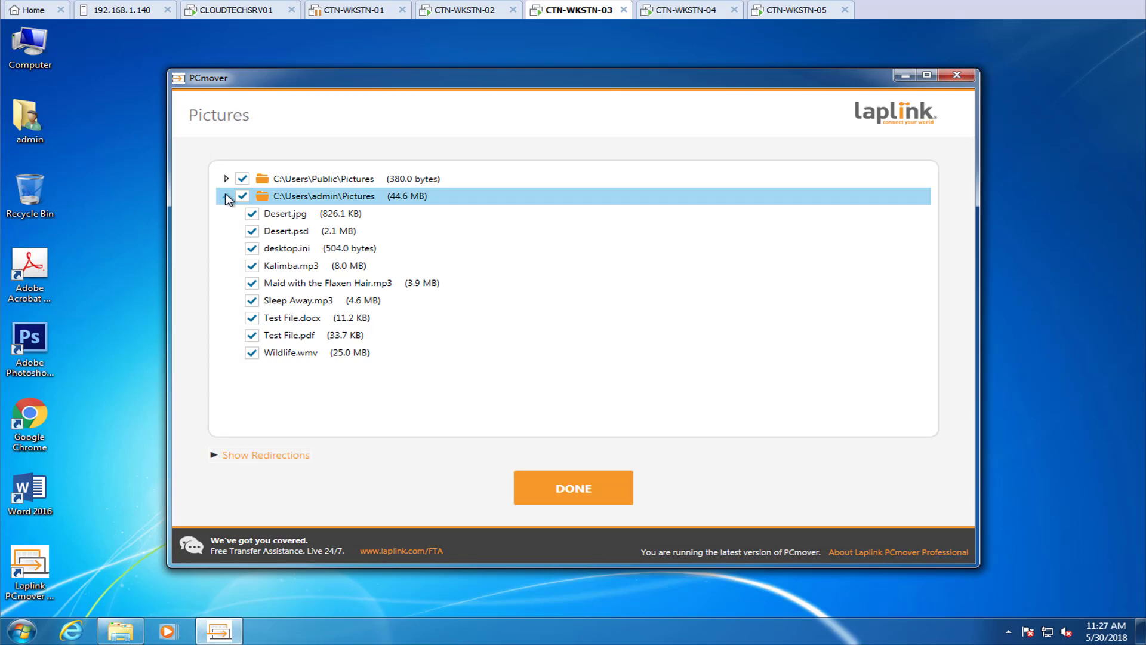
{"action": "left_click", "coordinate": [227, 197]}
{"action": "left_click", "coordinate": [540, 484]}
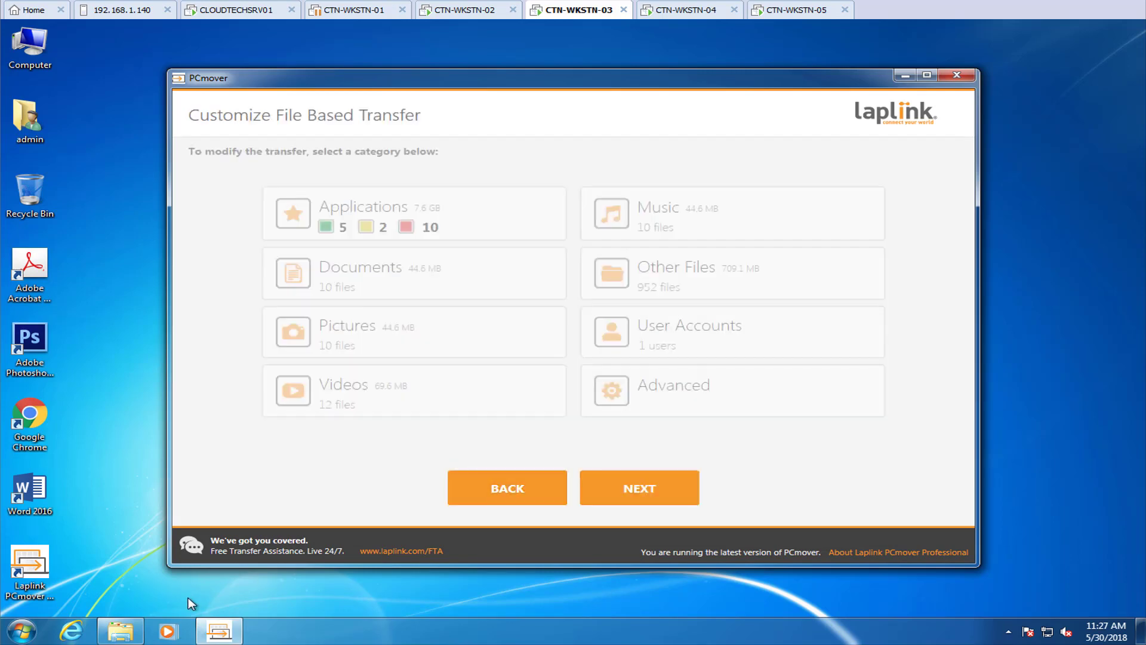
- Review the admin Videos folder in PCmover's Videos category against the Videos library in Windows Explorer and finish the category
{"action": "left_click", "coordinate": [118, 636]}
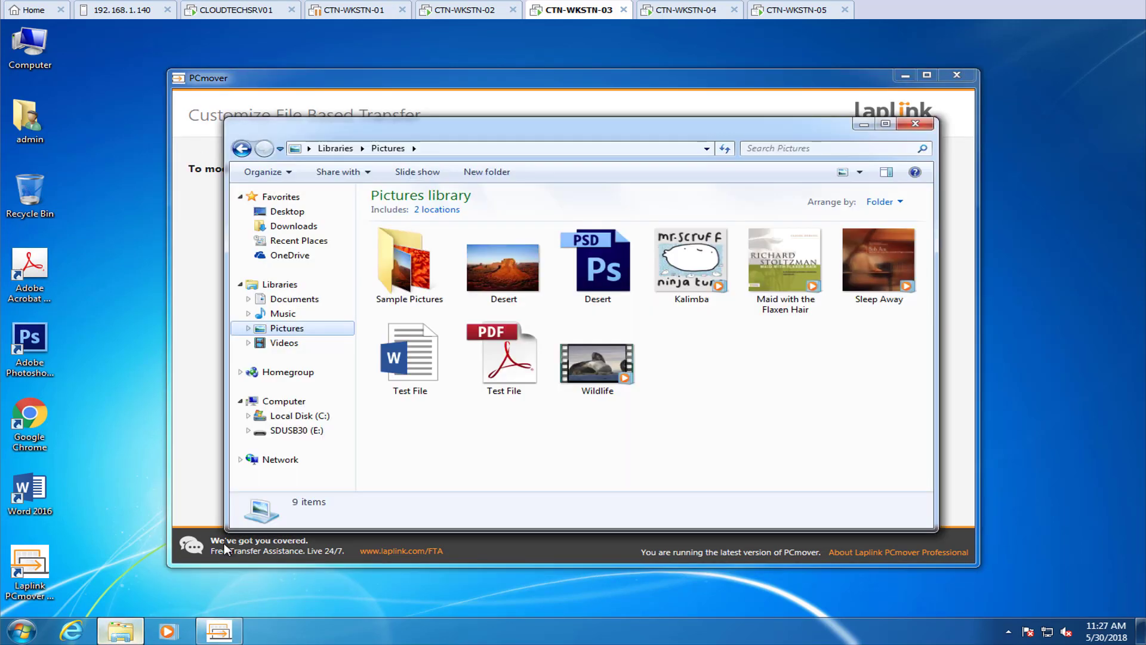
{"action": "left_click", "coordinate": [540, 91]}
{"action": "left_click", "coordinate": [352, 402]}
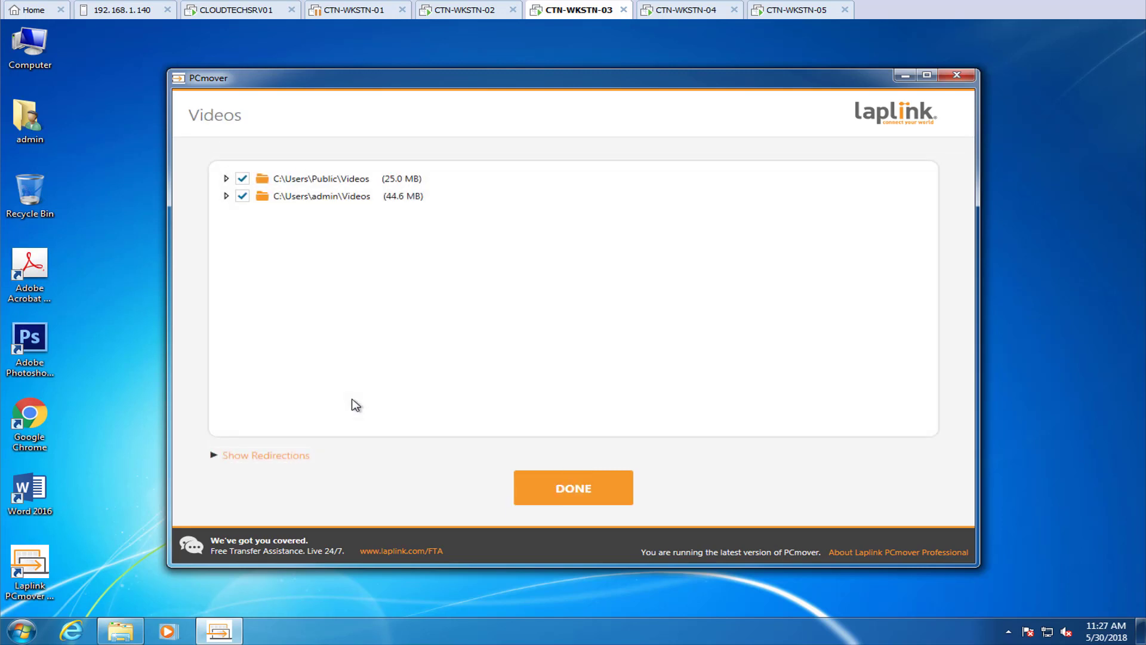
{"action": "left_click", "coordinate": [227, 197]}
{"action": "left_click", "coordinate": [227, 196]}
{"action": "left_click", "coordinate": [111, 630]}
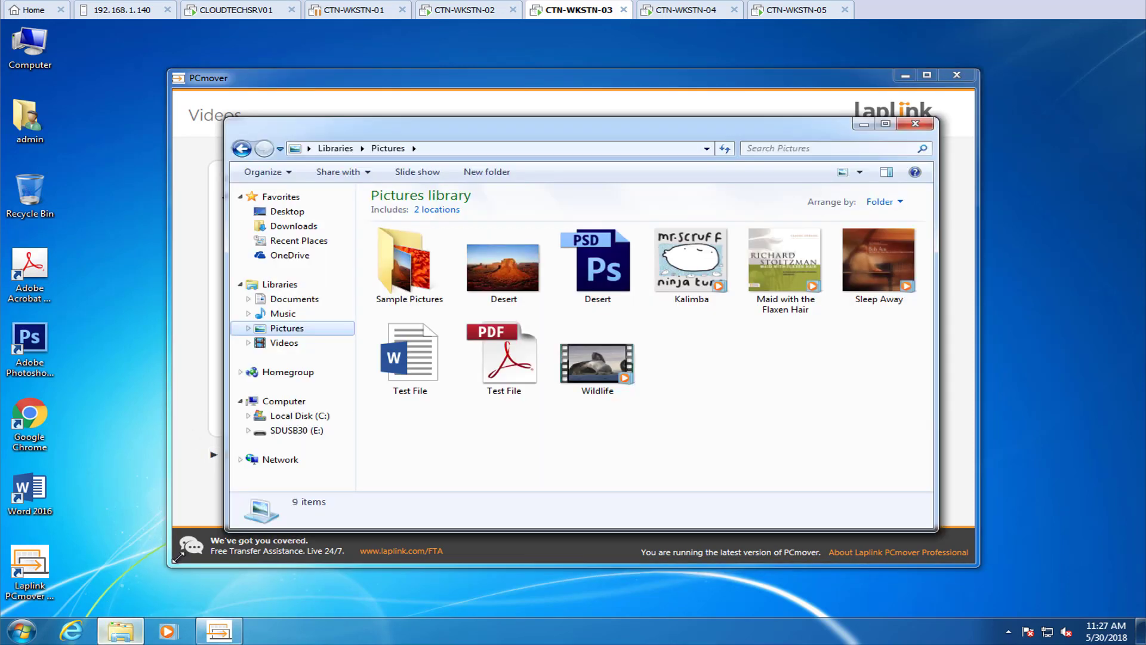
{"action": "left_click", "coordinate": [286, 344]}
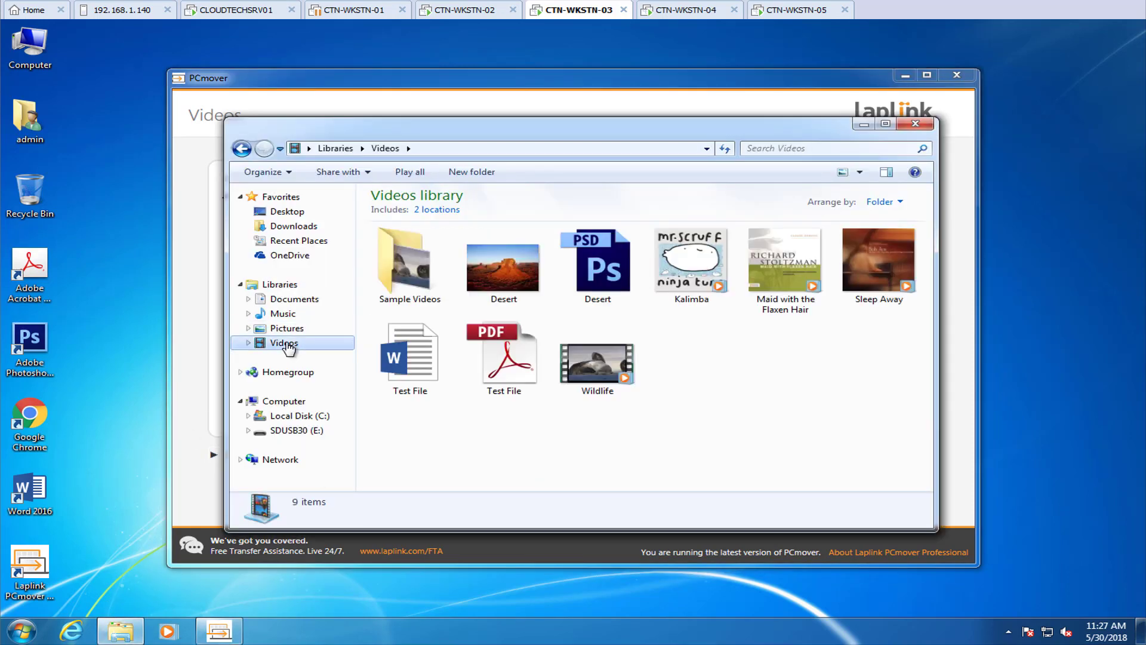
{"action": "left_click", "coordinate": [367, 100]}
{"action": "left_click", "coordinate": [541, 486]}
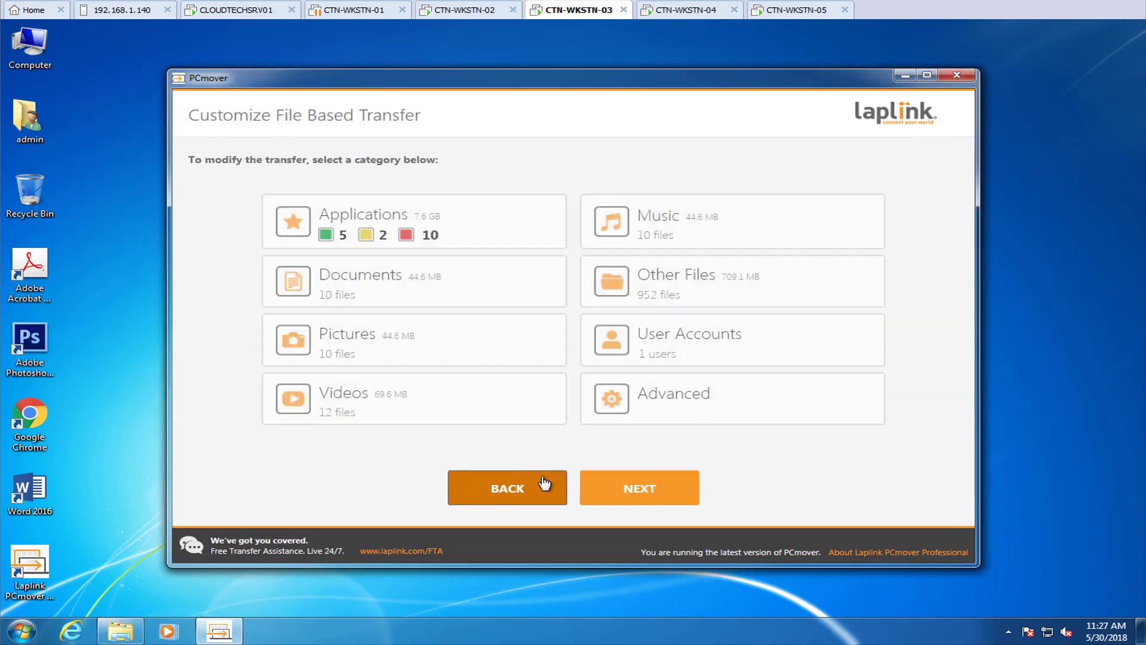
- Compare the admin Music folder in PCmover's Music category with the Music library in Windows Explorer, widening its Name column, and finish the category
{"action": "left_click", "coordinate": [650, 227]}
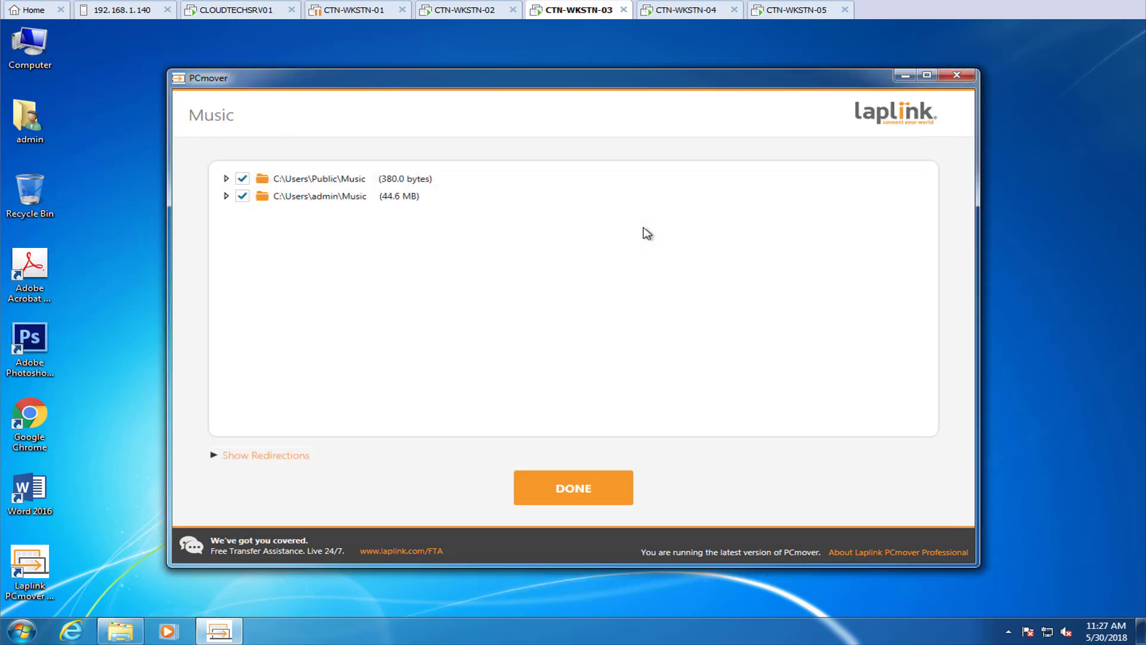
{"action": "left_click", "coordinate": [227, 196]}
{"action": "left_click", "coordinate": [120, 631]}
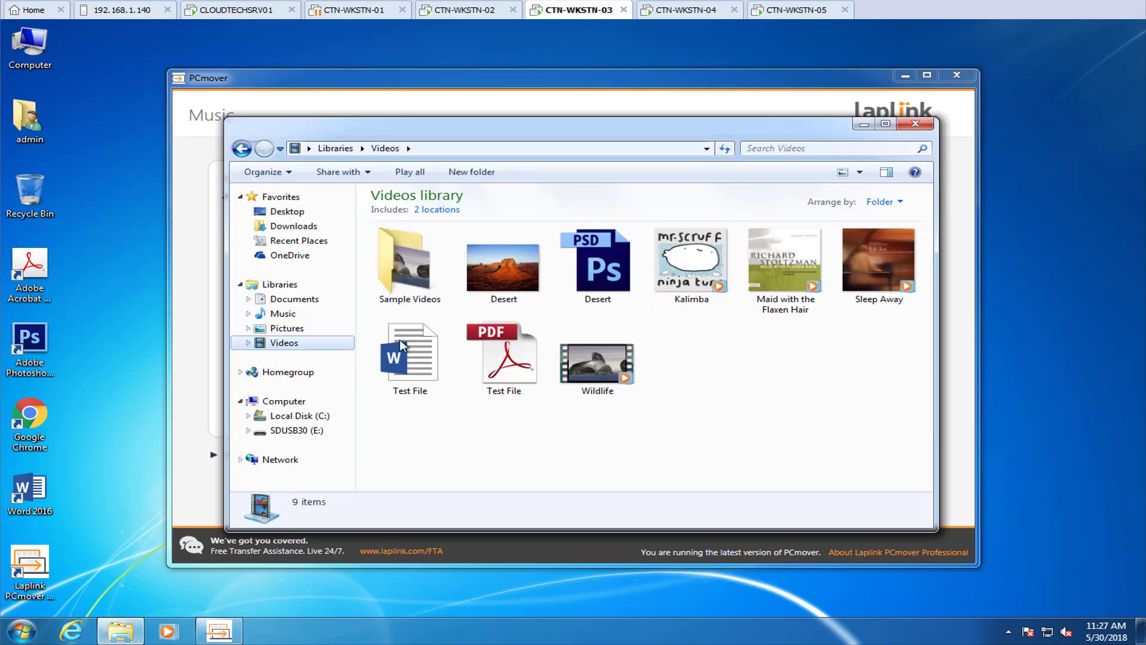
{"action": "left_click", "coordinate": [283, 314]}
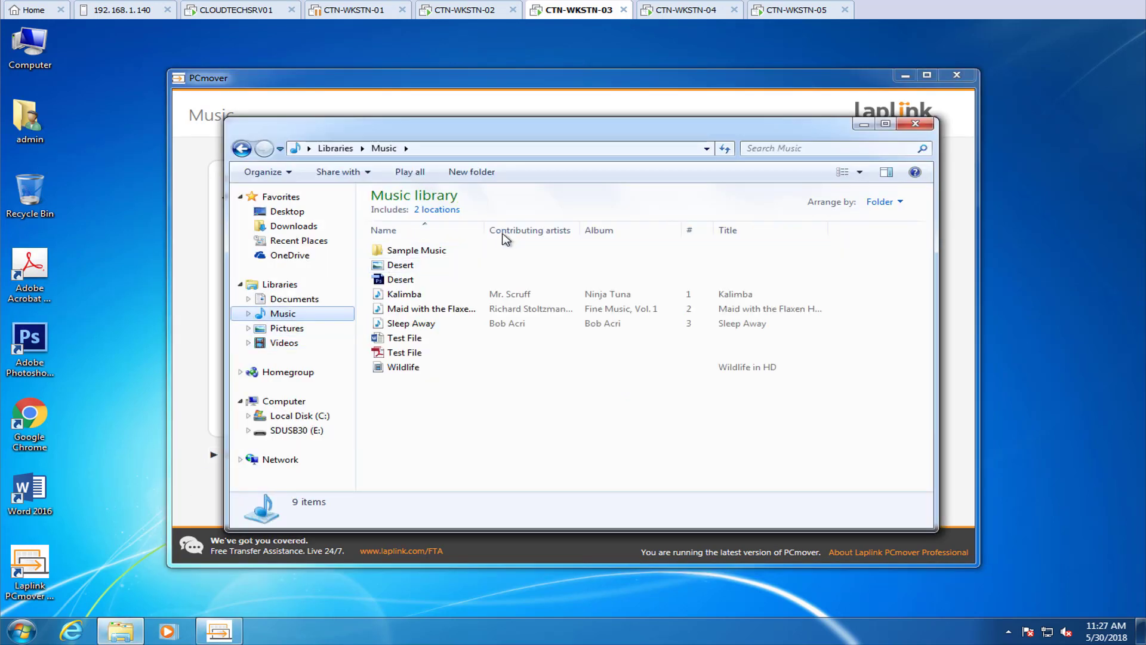
{"action": "left_click_drag", "start_coordinate": [484, 230], "coordinate": [541, 231]}
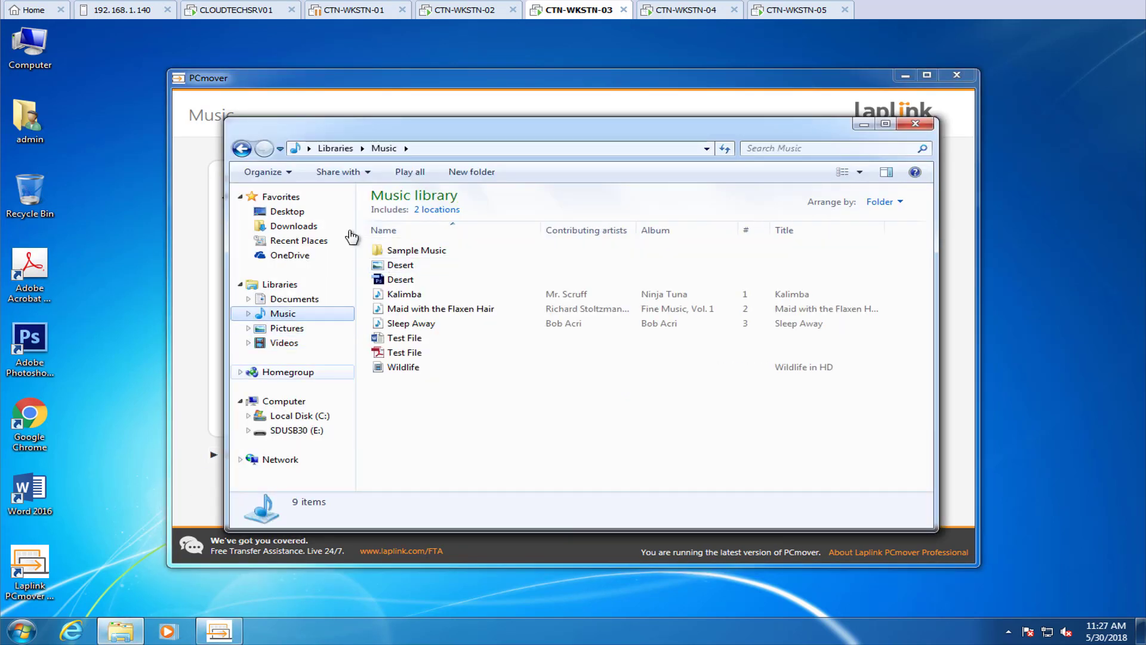
{"action": "left_click", "coordinate": [463, 89]}
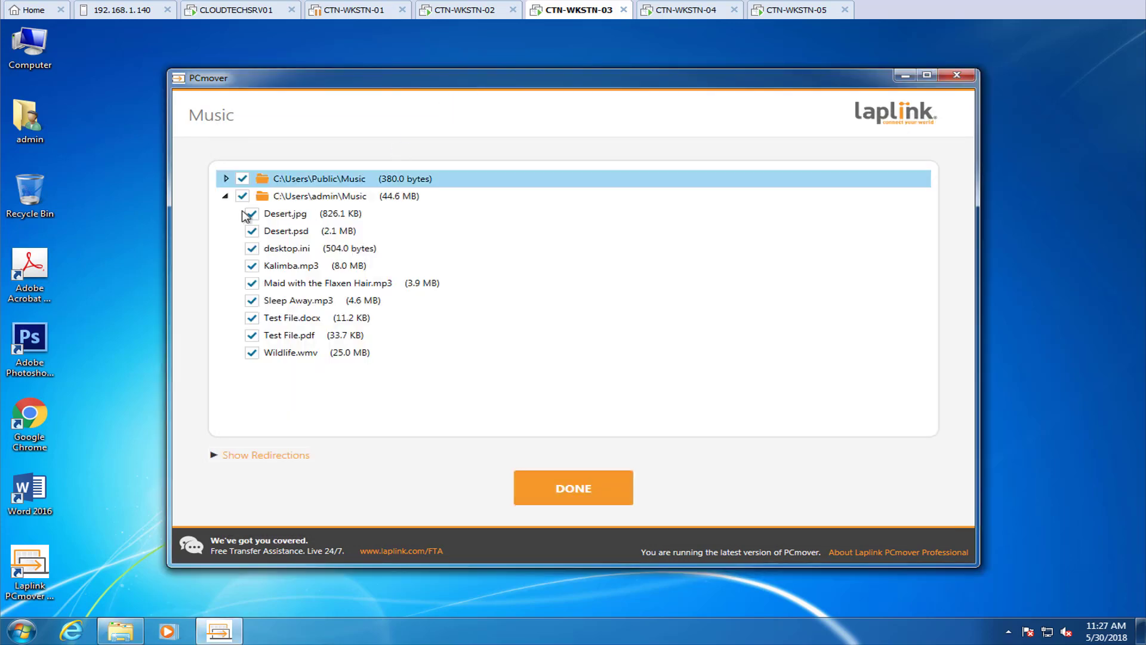
{"action": "left_click", "coordinate": [560, 484]}
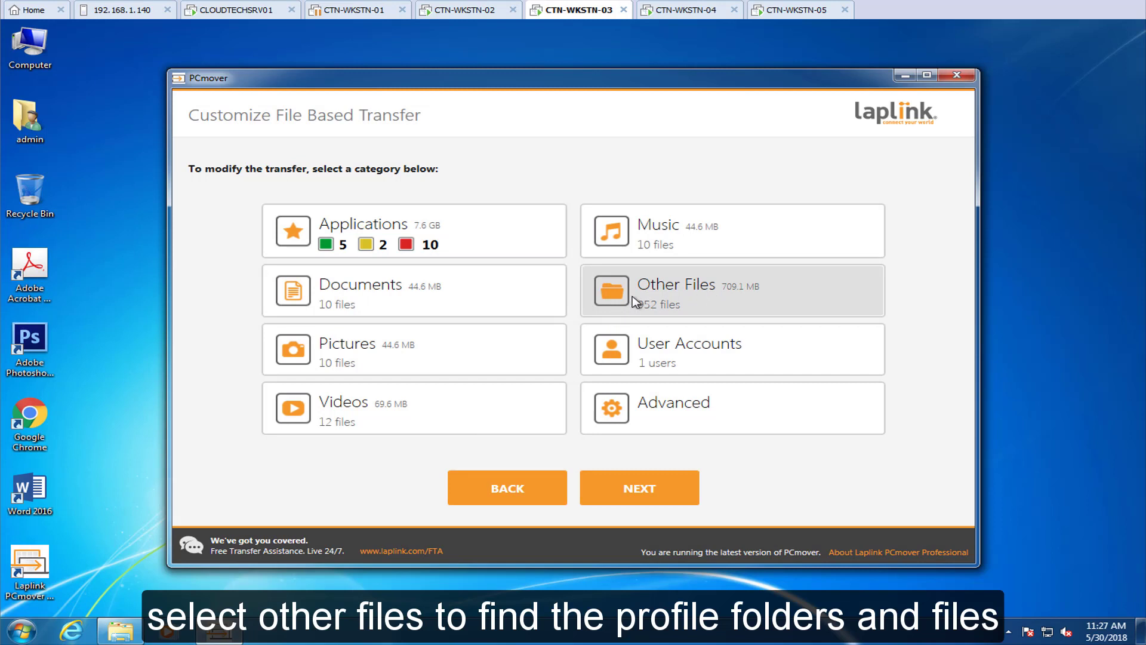
- Review the C:\ drive and its Users folder in the Other Files category and finish the category
{"action": "left_click", "coordinate": [713, 297]}
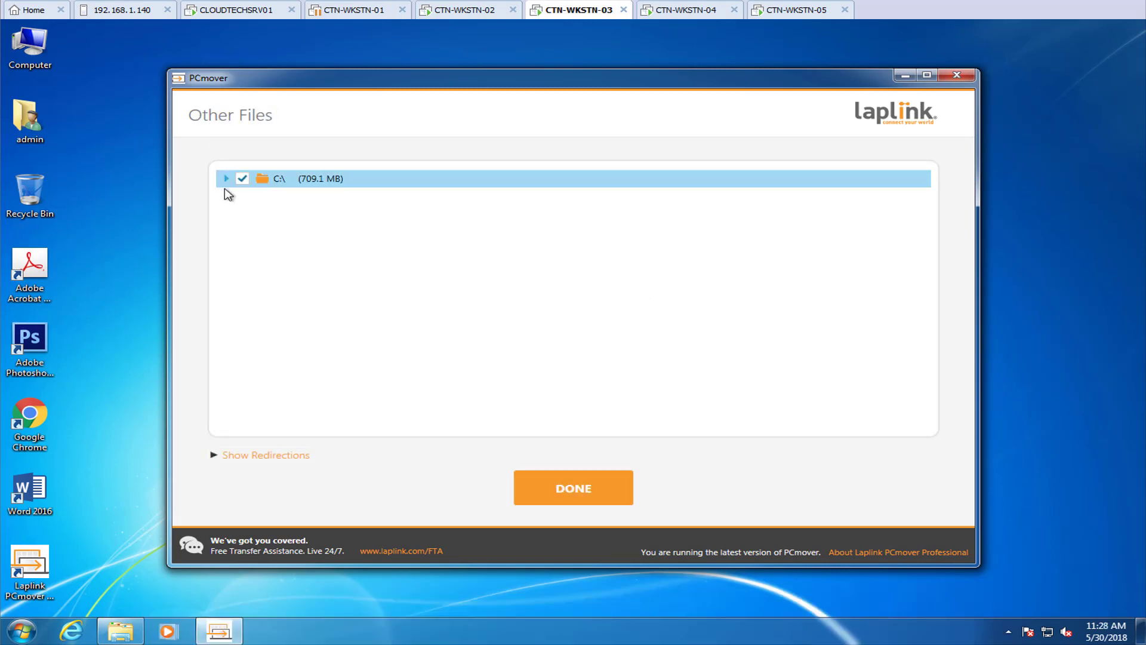
{"action": "left_click", "coordinate": [225, 180]}
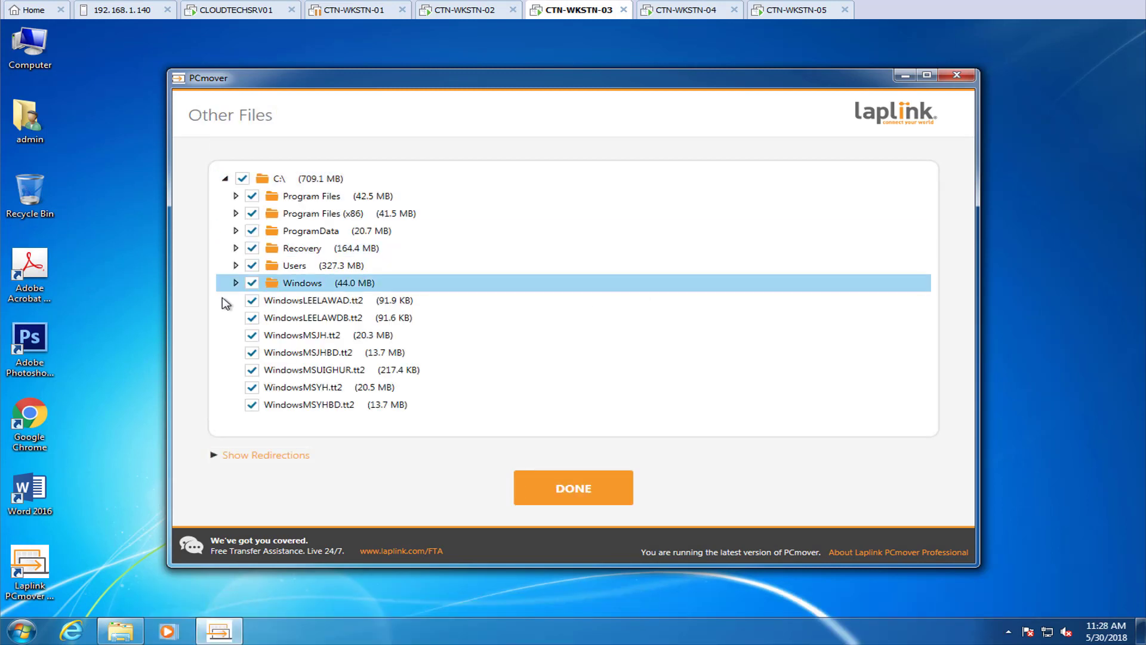
{"action": "left_click", "coordinate": [234, 267]}
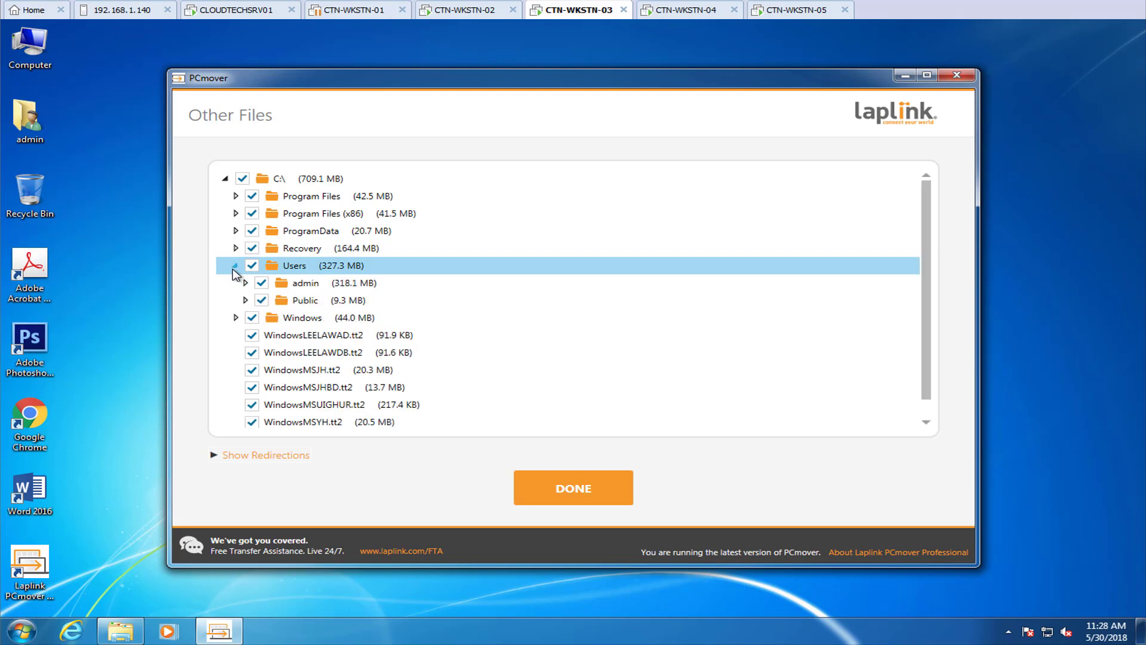
{"action": "left_click", "coordinate": [234, 266]}
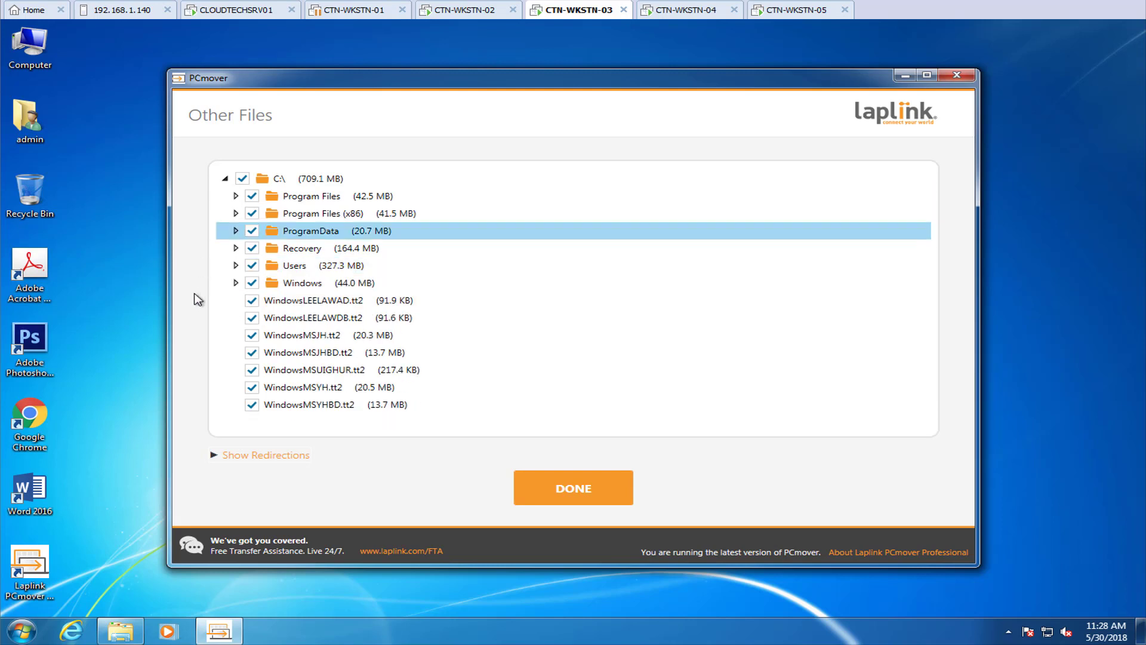
{"action": "left_click", "coordinate": [595, 494]}
- Check which old PC users are included under User Accounts, glance at the Windows Start menu and finish the category
{"action": "left_click", "coordinate": [609, 358]}
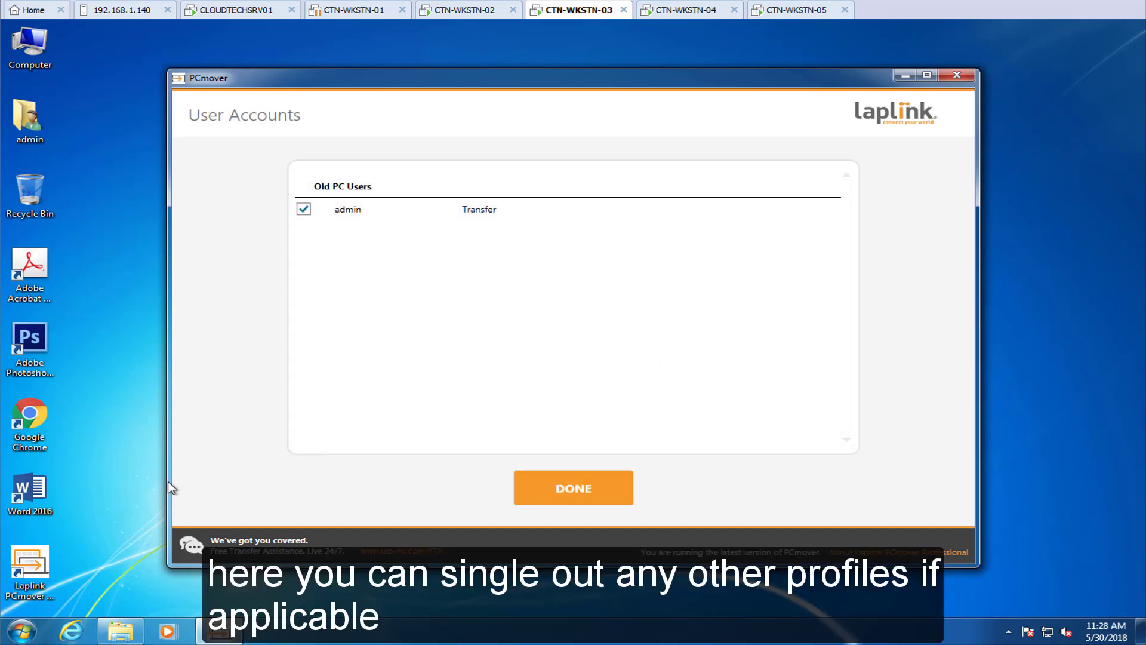
{"action": "left_click", "coordinate": [22, 631]}
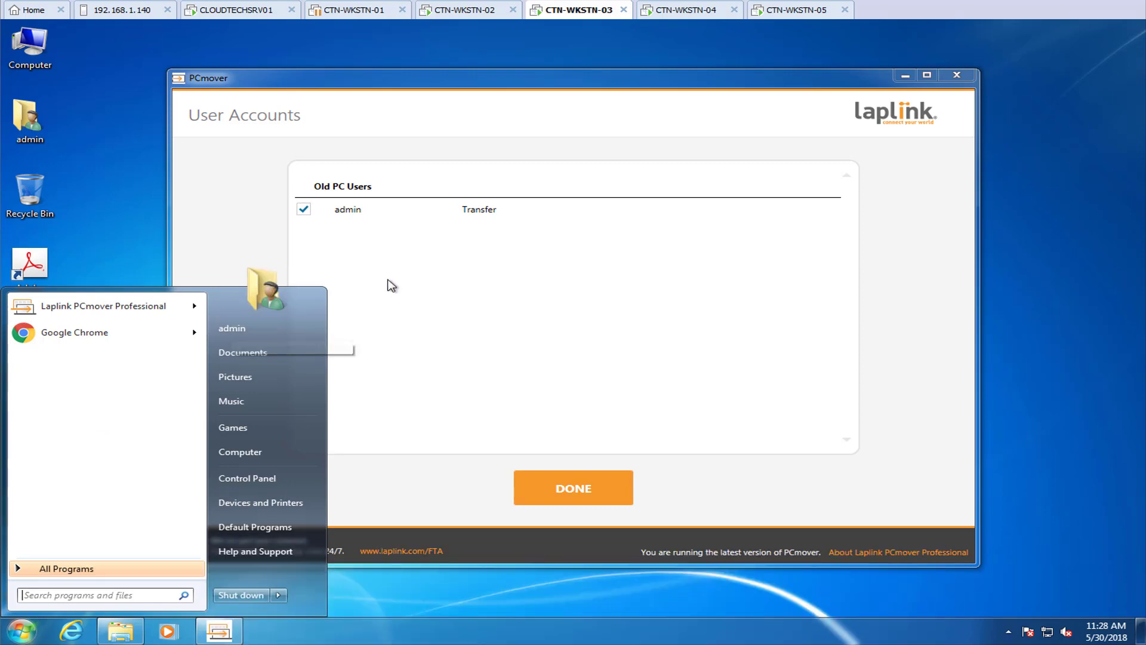
{"action": "left_click", "coordinate": [412, 379]}
{"action": "left_click", "coordinate": [565, 494]}
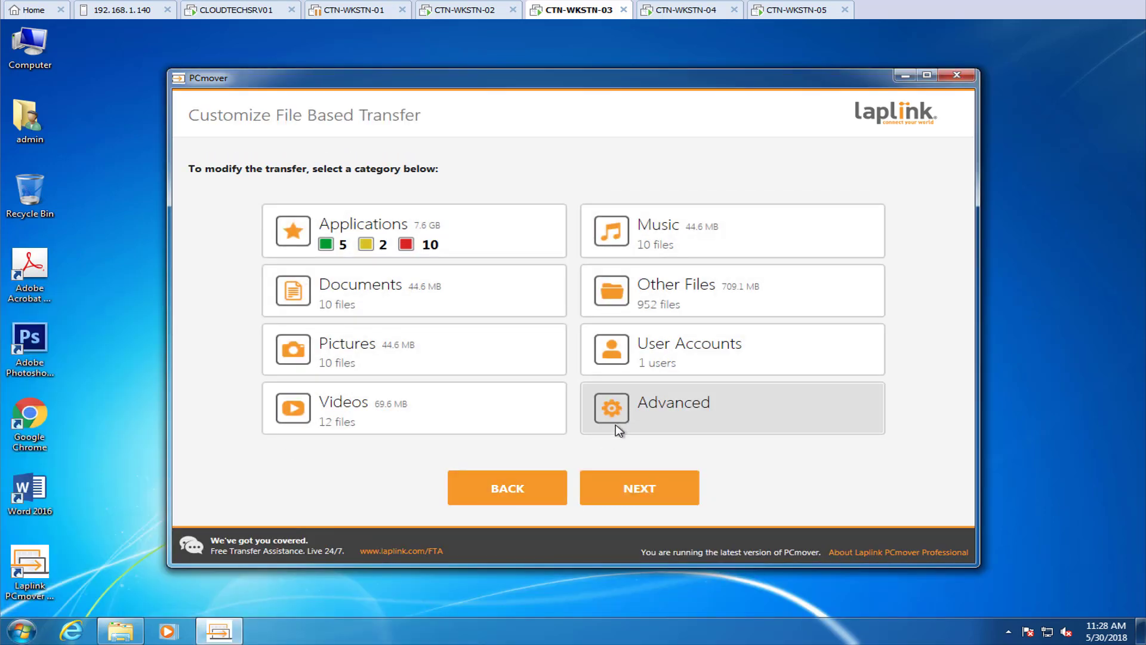
- Review the Advanced preferences for Main, E-mail, System Hooks, Application Settings and Troubleshooting plus the File Filters, and return to the category list
{"action": "left_click", "coordinate": [617, 428]}
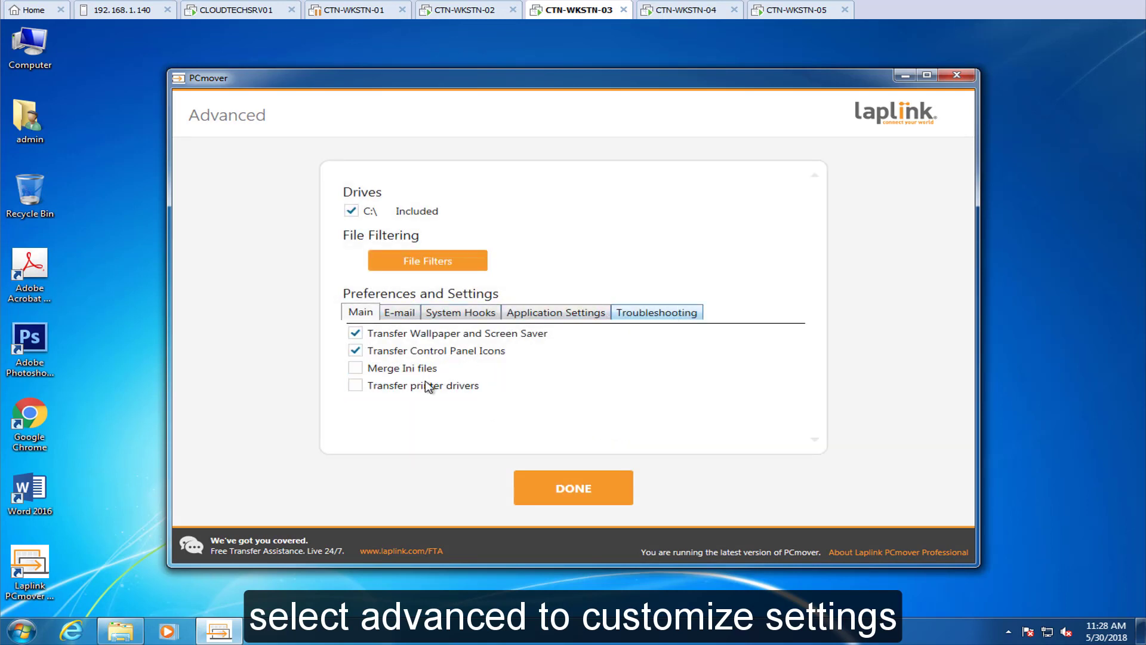
{"action": "mouse_move", "coordinate": [408, 391]}
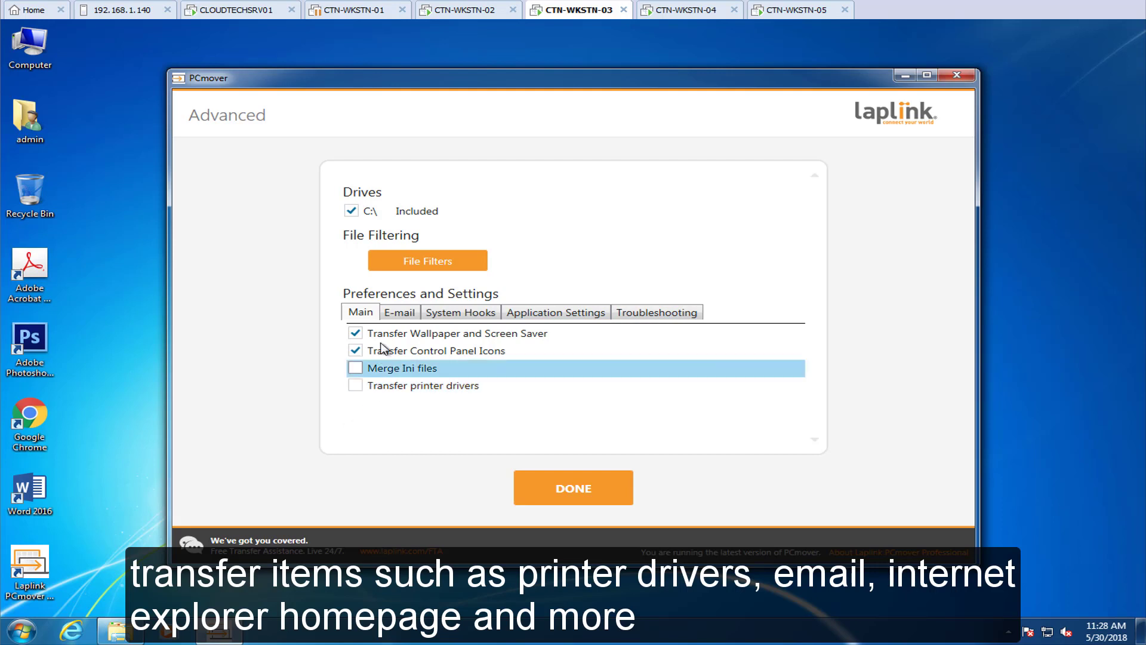
{"action": "left_click", "coordinate": [393, 314]}
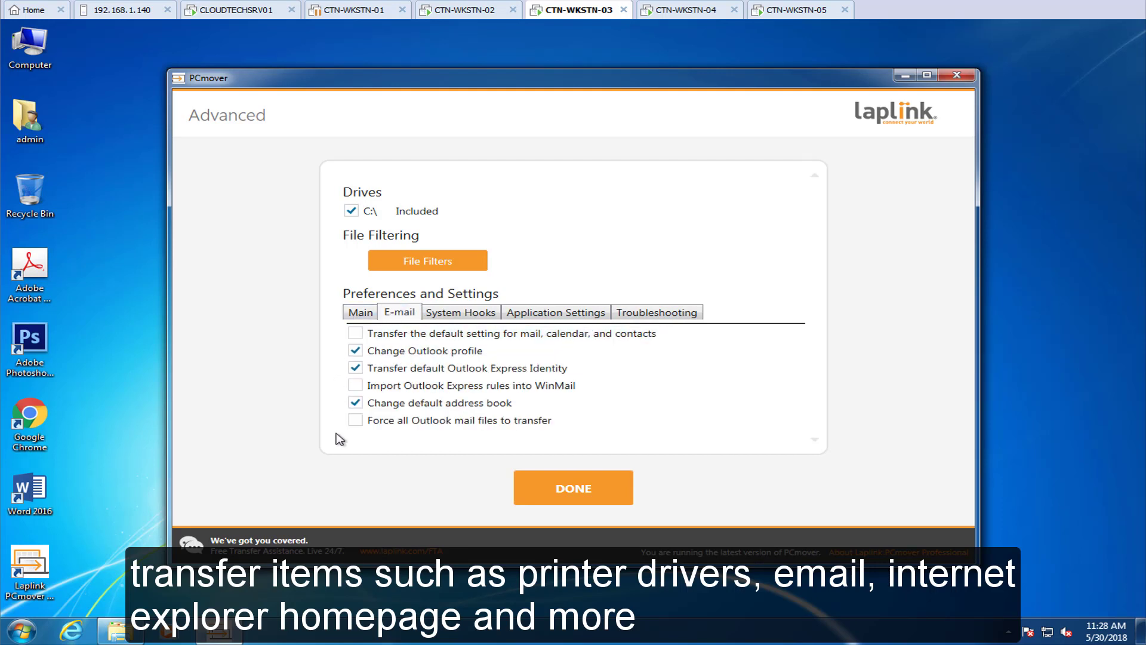
{"action": "left_click", "coordinate": [457, 314]}
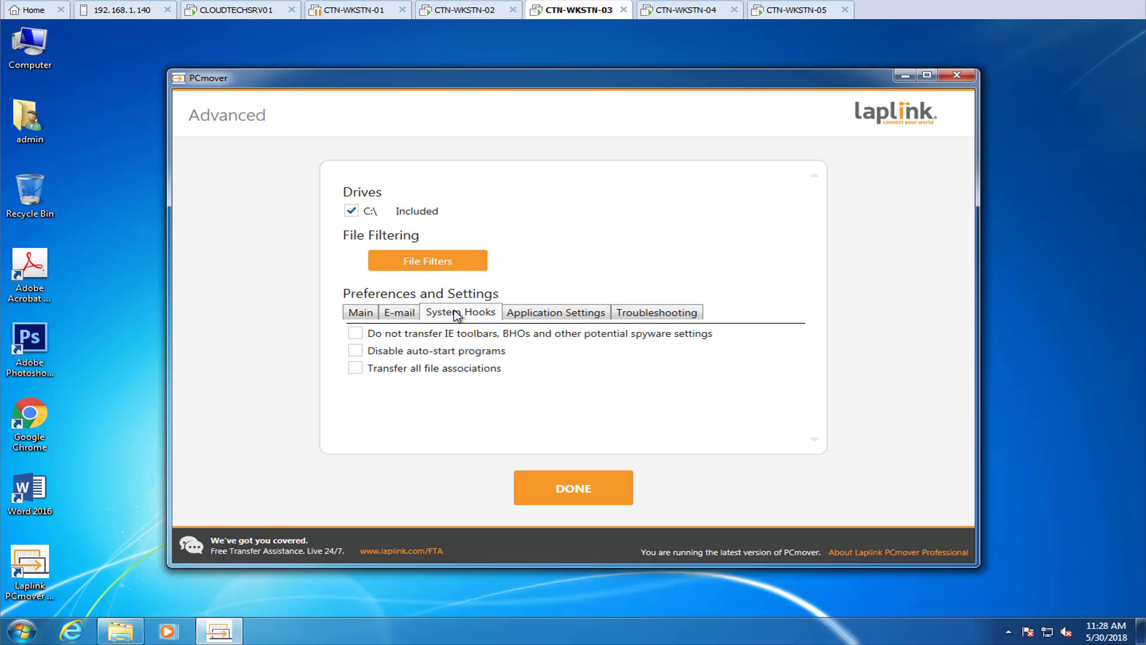
{"action": "left_click", "coordinate": [547, 315]}
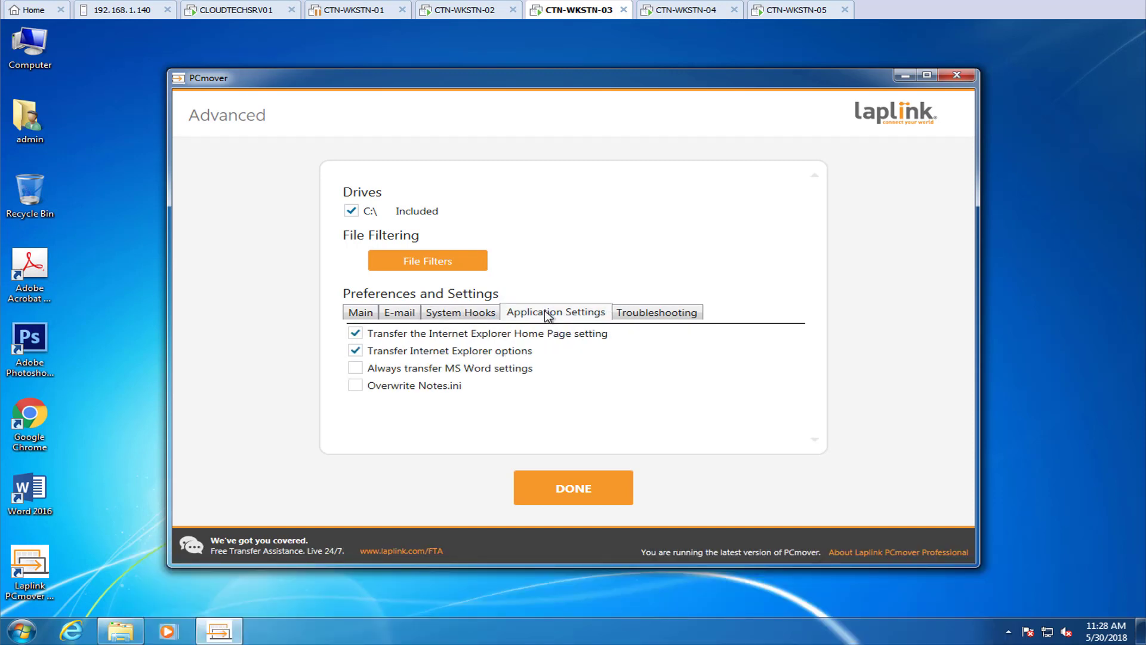
{"action": "left_click", "coordinate": [642, 314]}
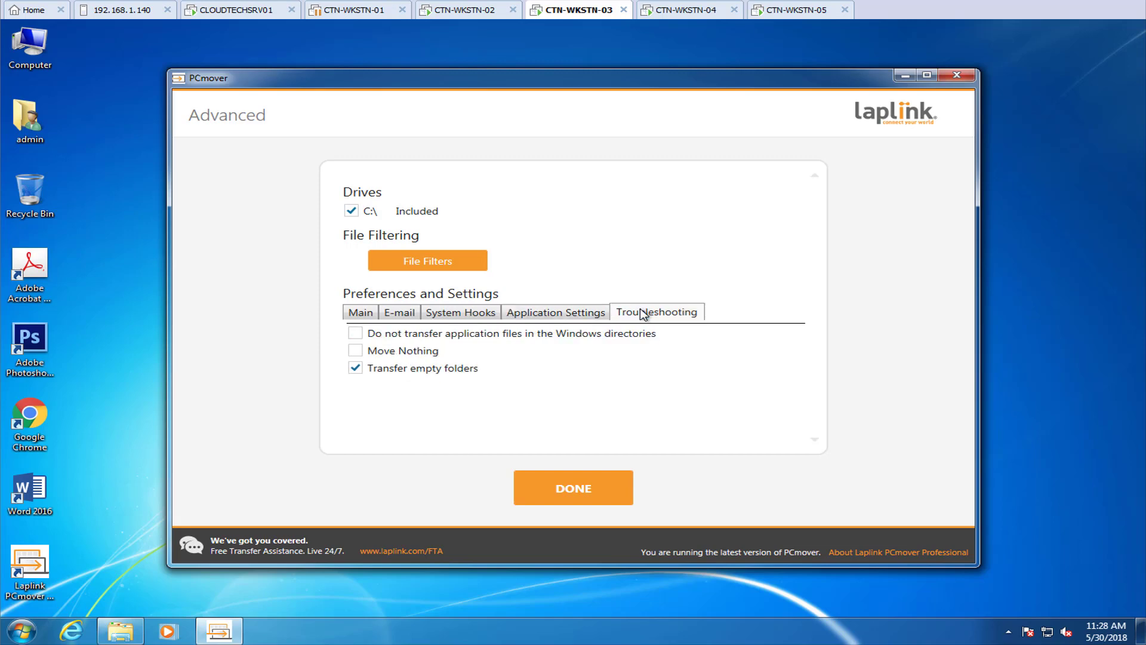
{"action": "left_click", "coordinate": [442, 273]}
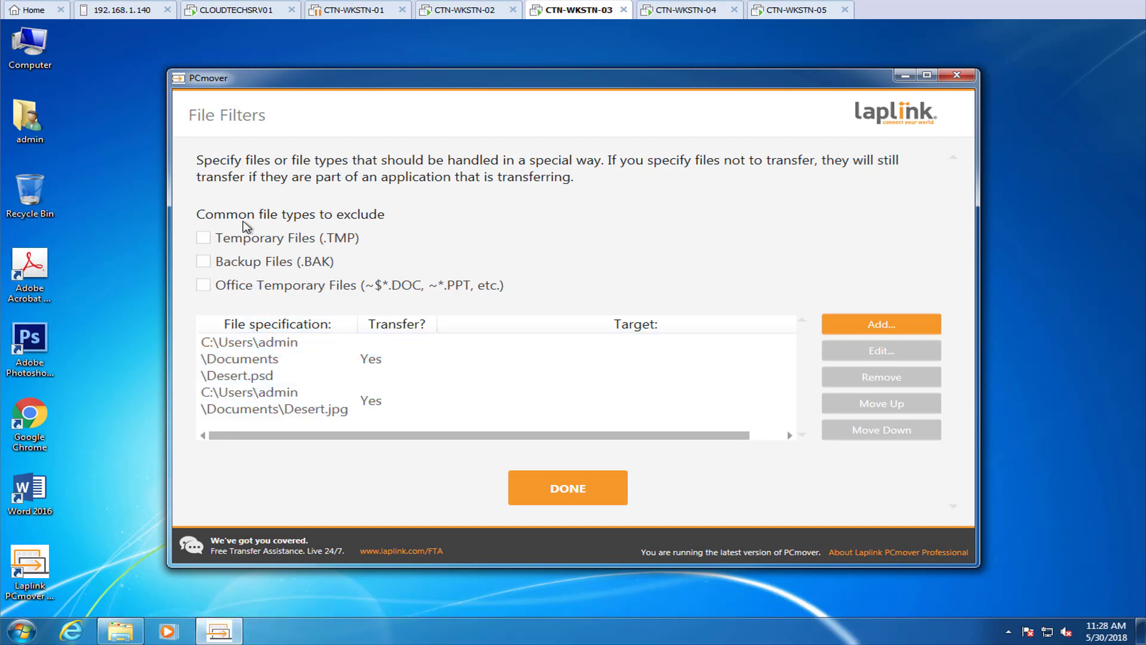
{"action": "left_click", "coordinate": [603, 497]}
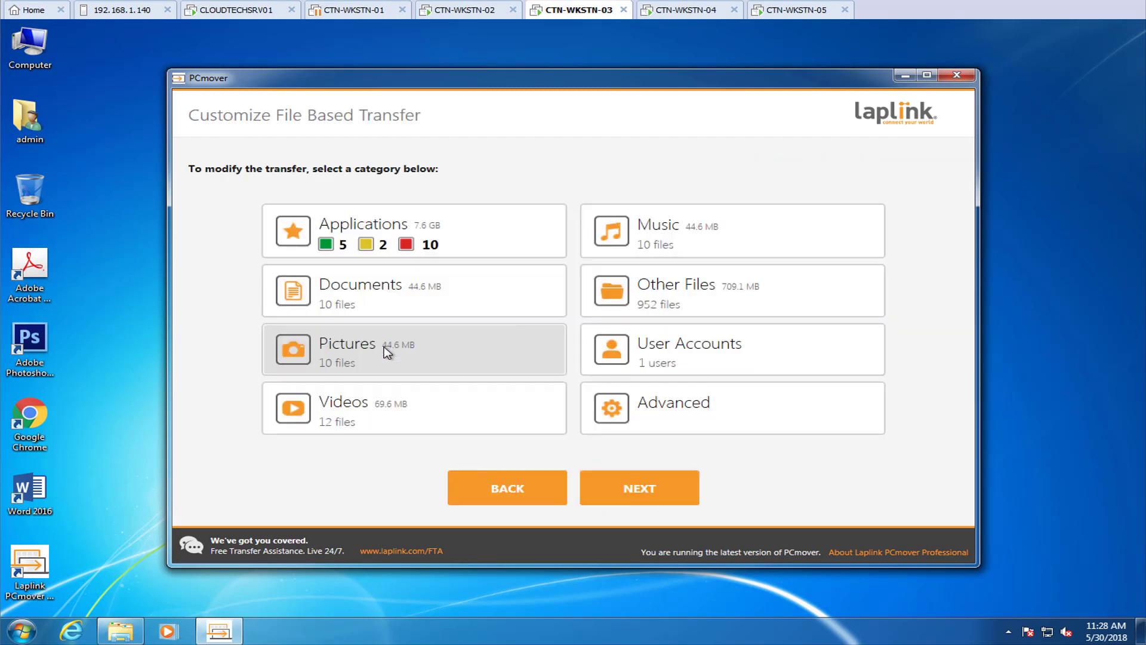
- Review the Confirmed, Likely and Not Selected groups of the Applications category and finish the category
{"action": "left_click", "coordinate": [406, 247]}
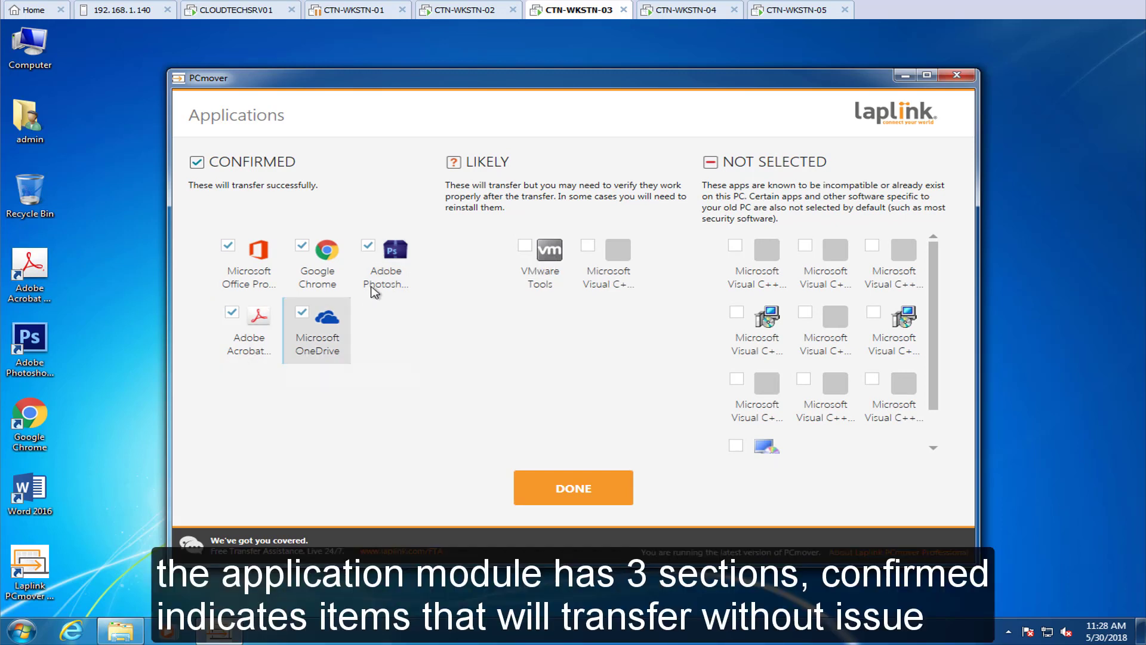
{"action": "left_click", "coordinate": [225, 246]}
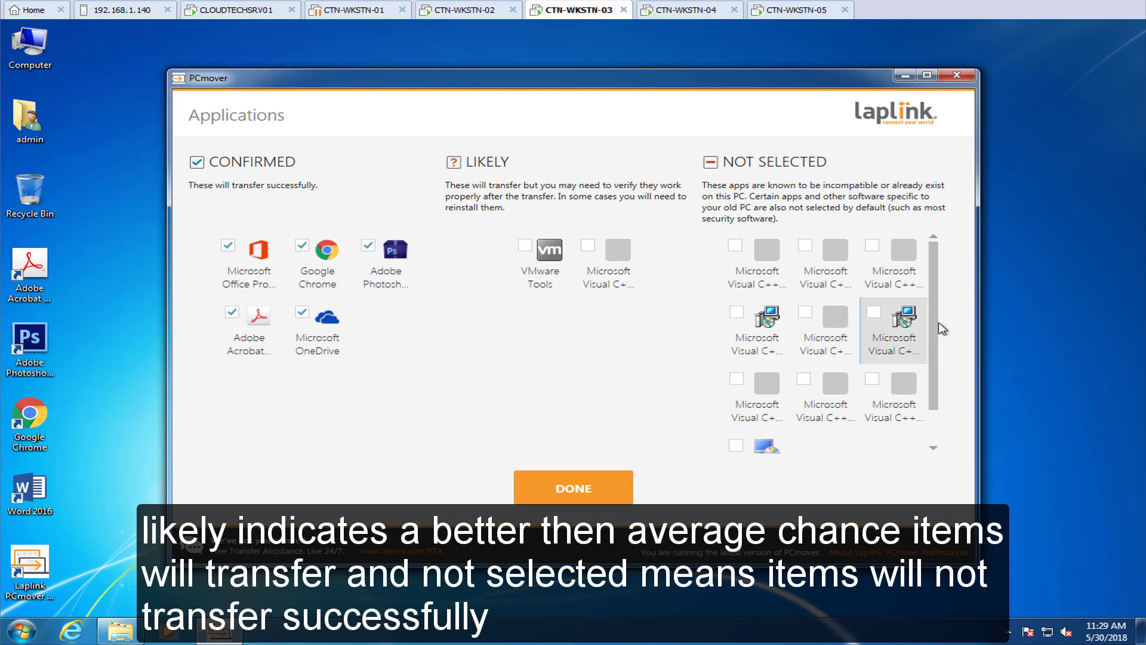
{"action": "mouse_move", "coordinate": [935, 328]}
{"action": "left_mouse_down"}
{"action": "mouse_move", "coordinate": [936, 376]}
{"action": "mouse_move", "coordinate": [934, 307]}
{"action": "left_mouse_up"}
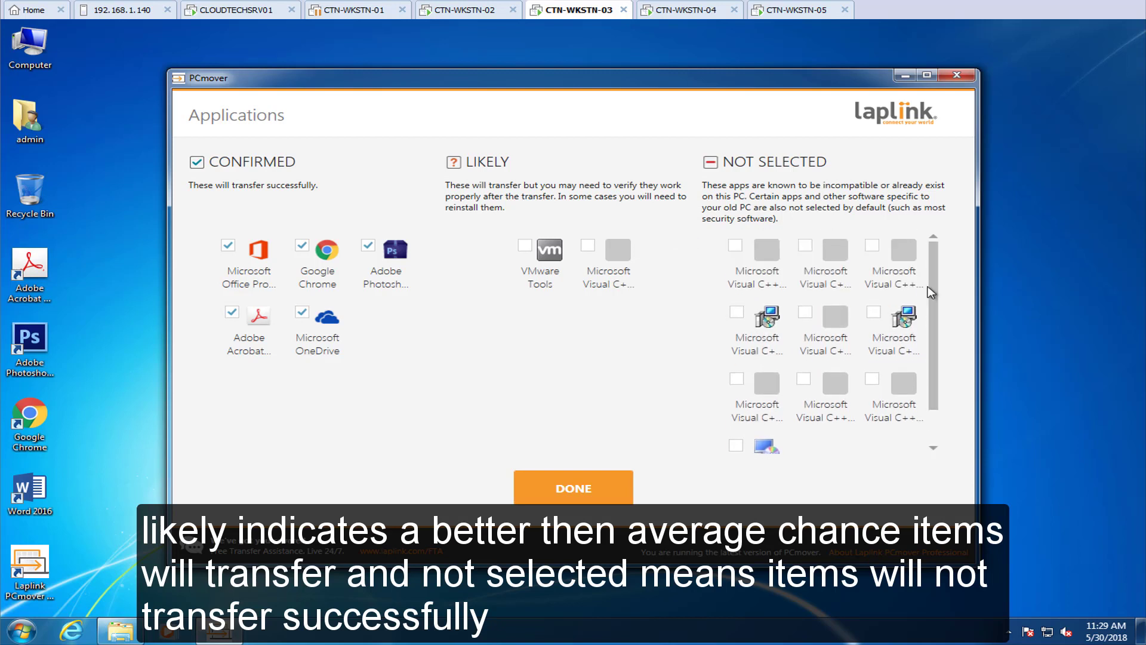
{"action": "left_click", "coordinate": [553, 491]}
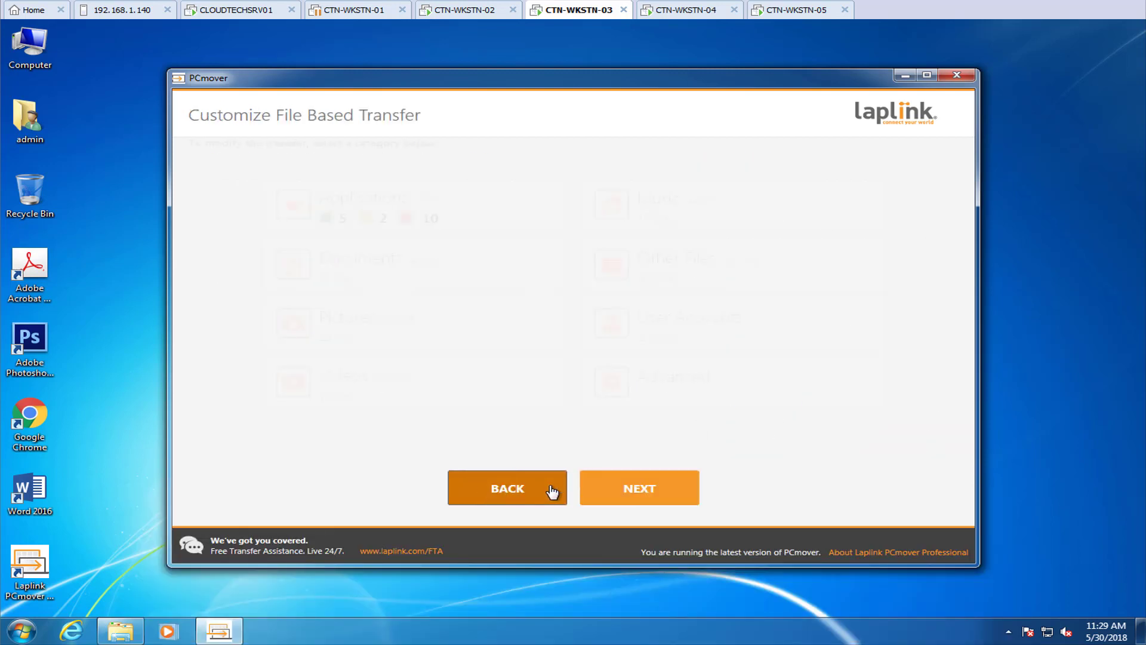
- Accept the customized selection, create the transfer file E:\PCMover Files\PCMover_BKUP.pcv and finish the file based transfer
{"action": "left_click", "coordinate": [679, 497]}
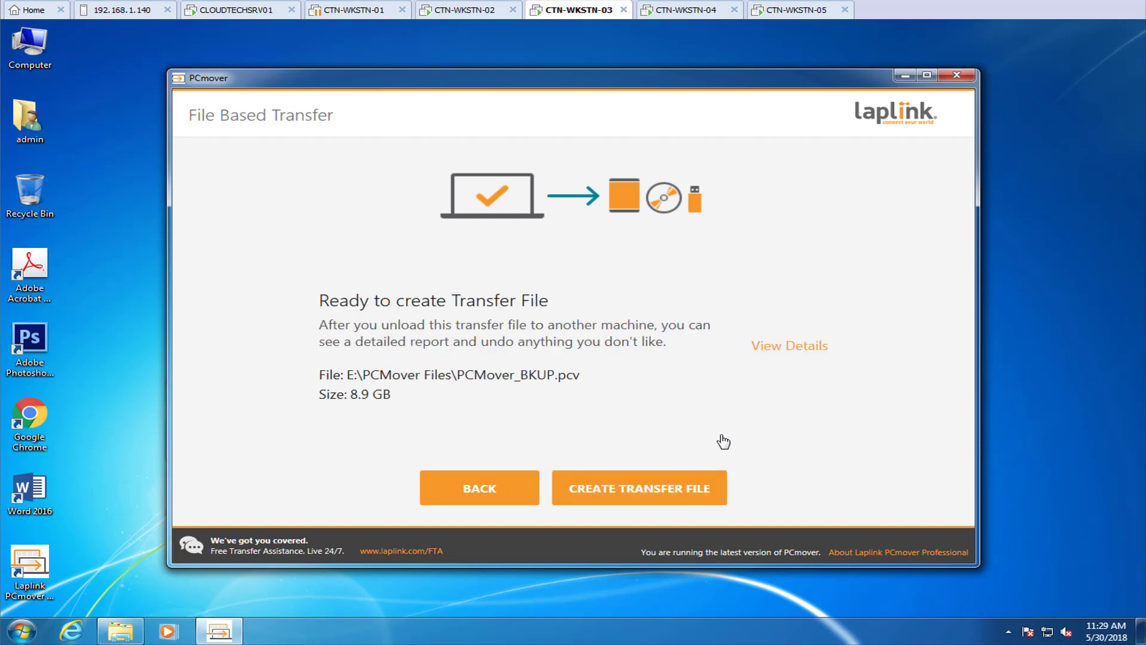
{"action": "left_click", "coordinate": [662, 490]}
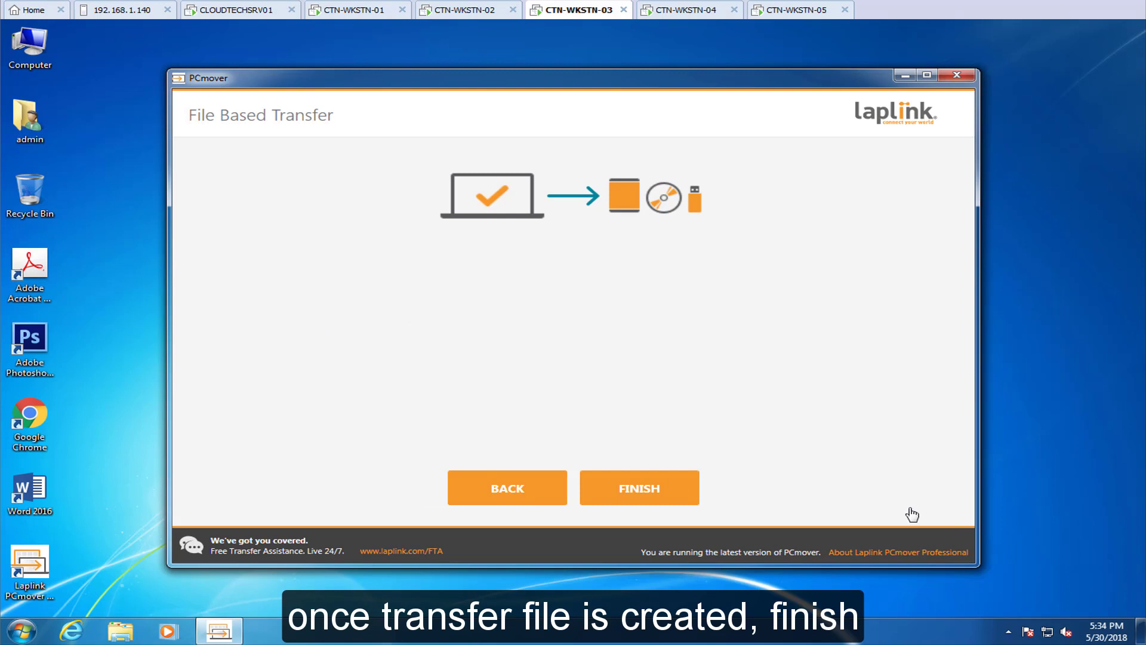
{"action": "left_click", "coordinate": [643, 487]}
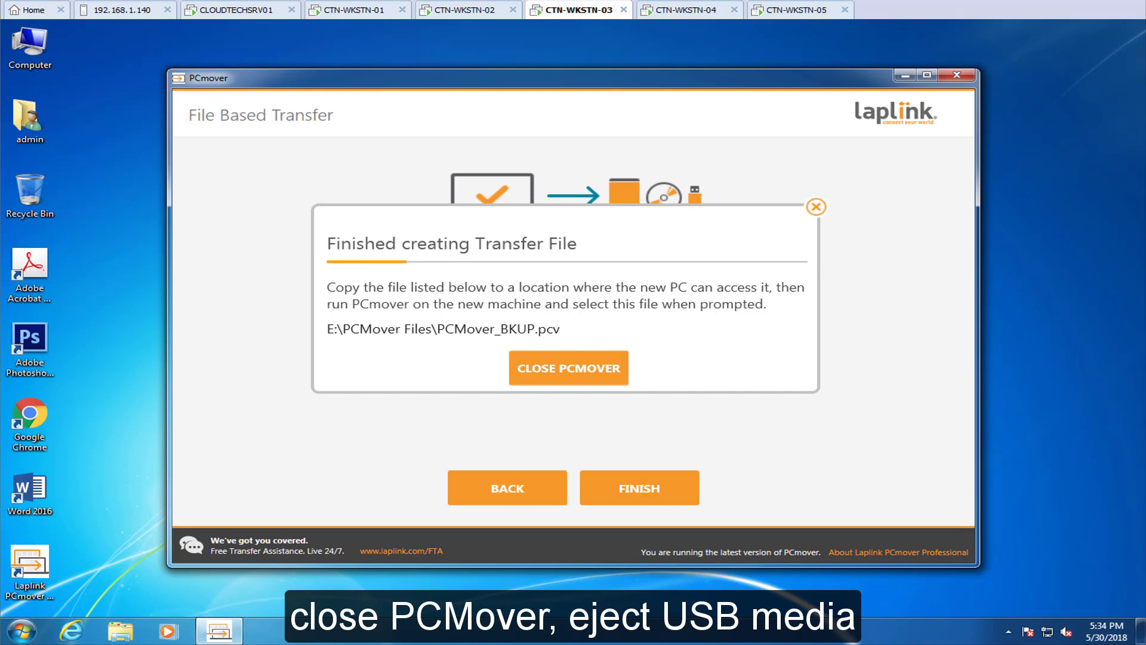
- Close PCmover on the old PC and disconnect the SanDisk Ultra USB drive from the CTN-WKSTN-03 virtual machine
{"action": "left_click", "coordinate": [603, 384]}
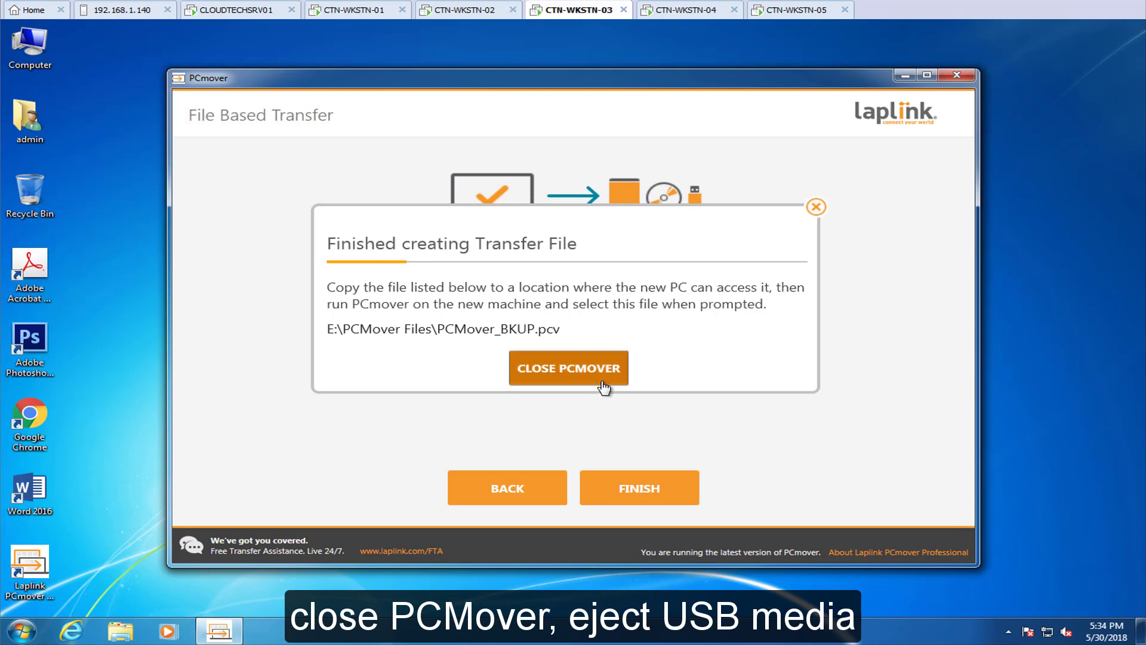
{"action": "left_click", "coordinate": [603, 385]}
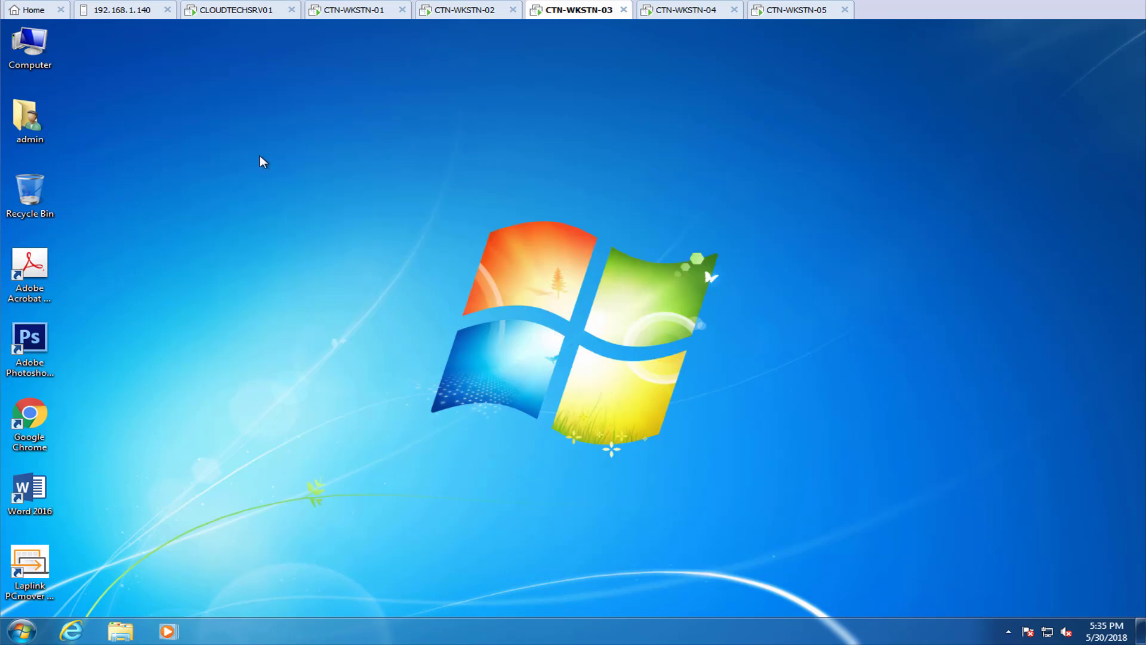
{"action": "left_click", "coordinate": [104, 0]}
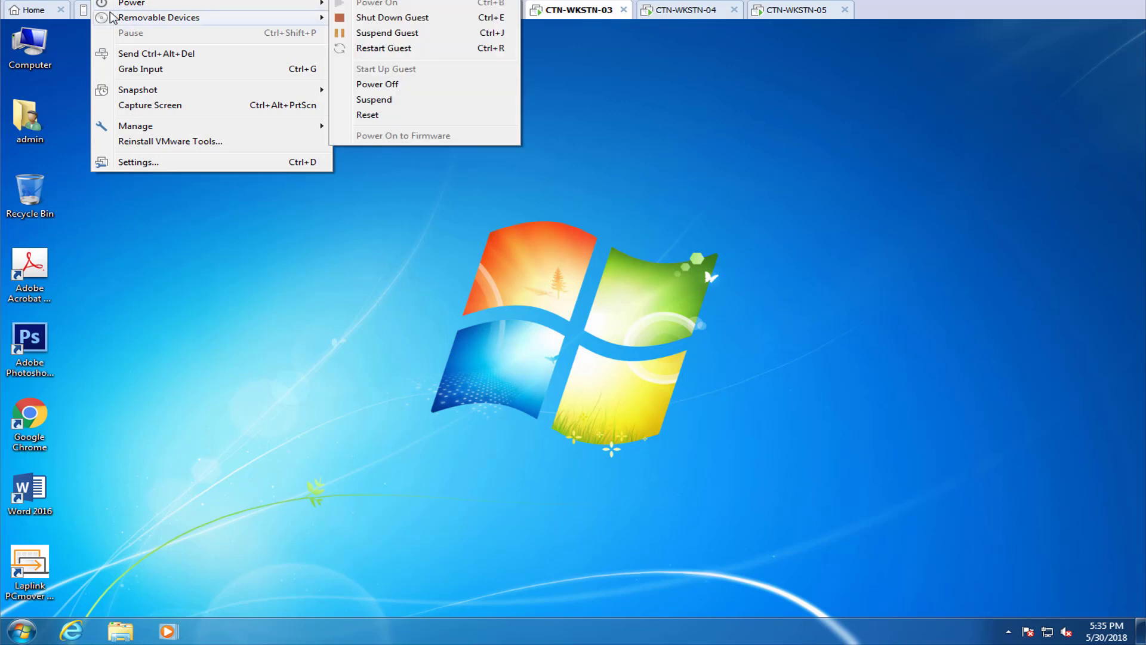
{"action": "mouse_move", "coordinate": [311, 17]}
{"action": "mouse_move", "coordinate": [576, 84]}
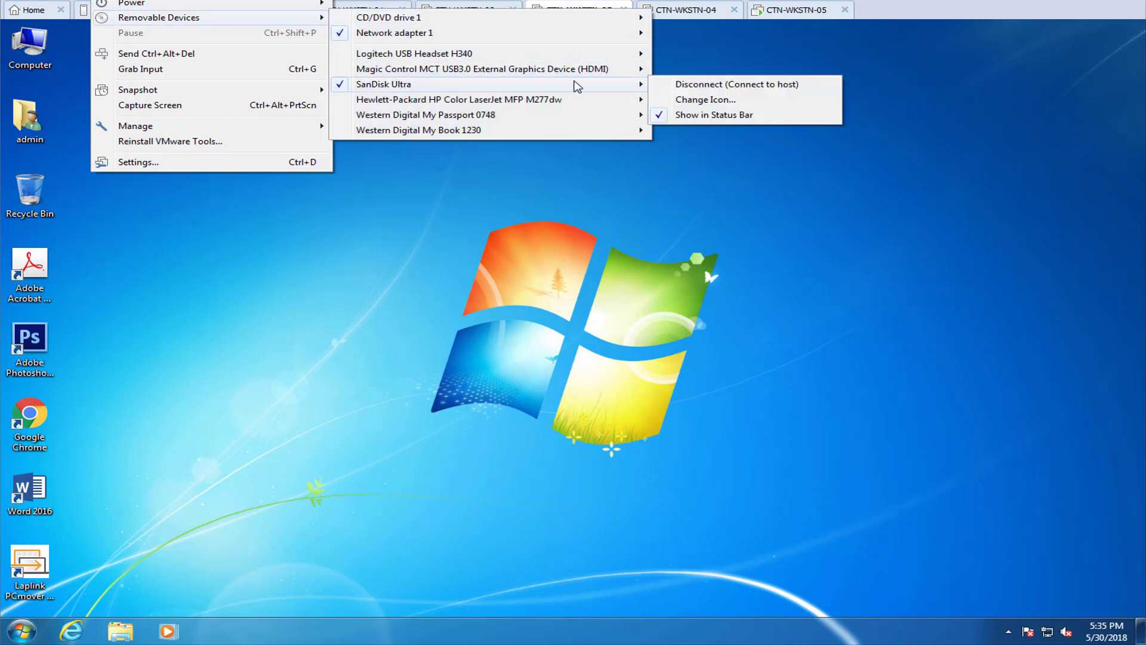
{"action": "left_click", "coordinate": [678, 86]}
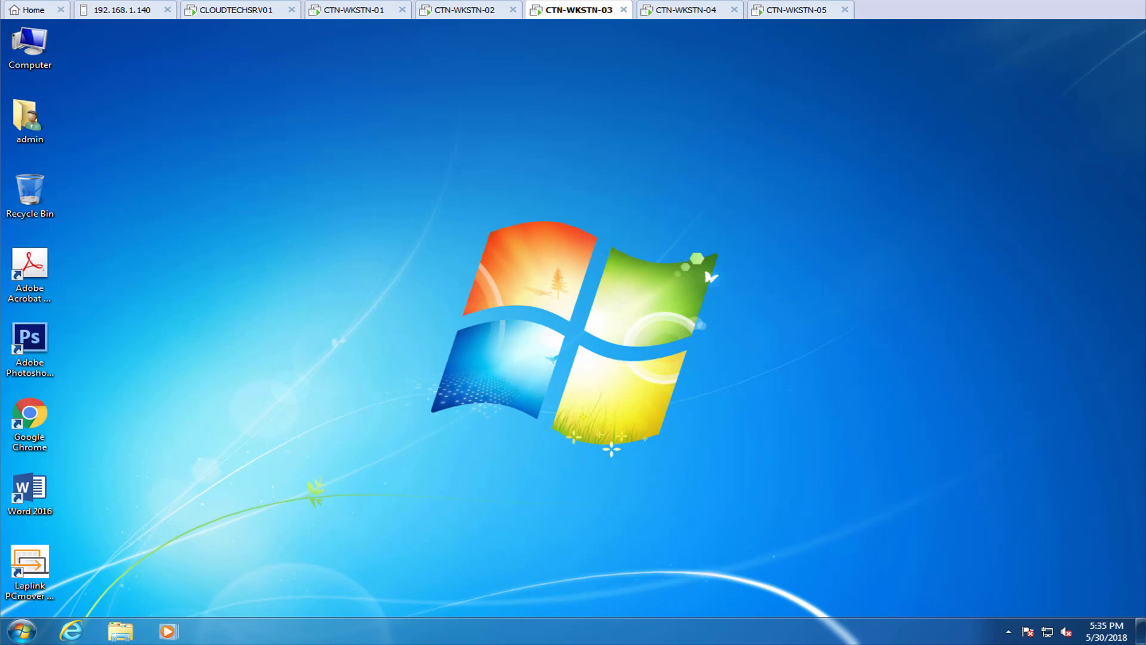
- Switch to the CTN-WKSTN-01 machine, dismiss the Windows version information and look through its list of Start menu apps
{"action": "left_click", "coordinate": [350, 9]}
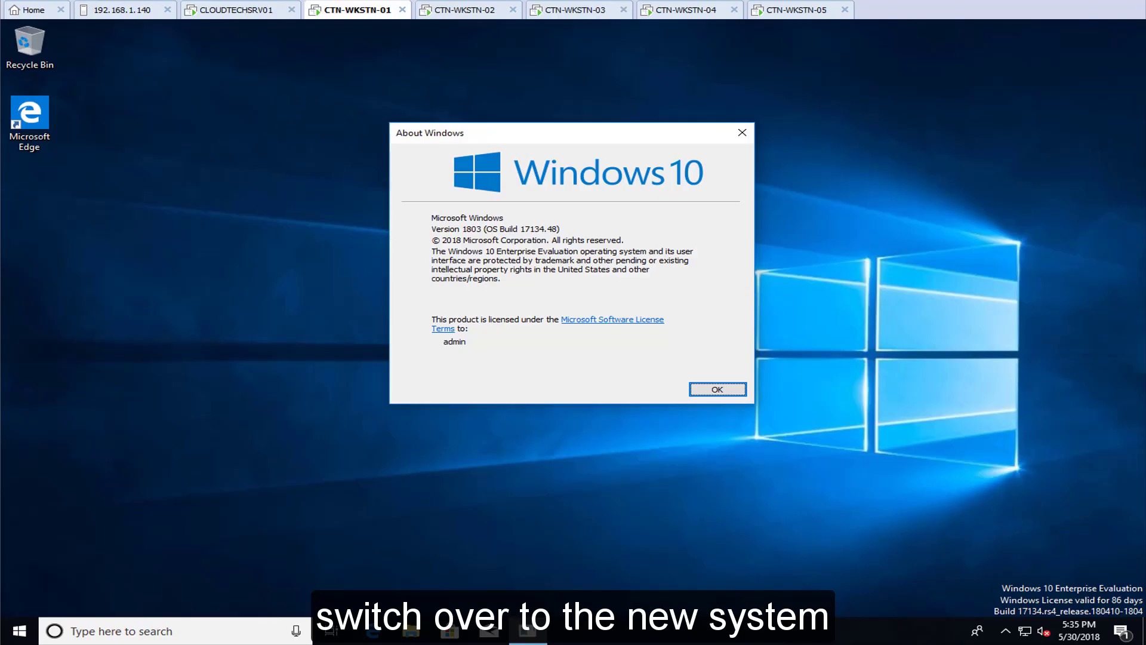
{"action": "left_click", "coordinate": [718, 390]}
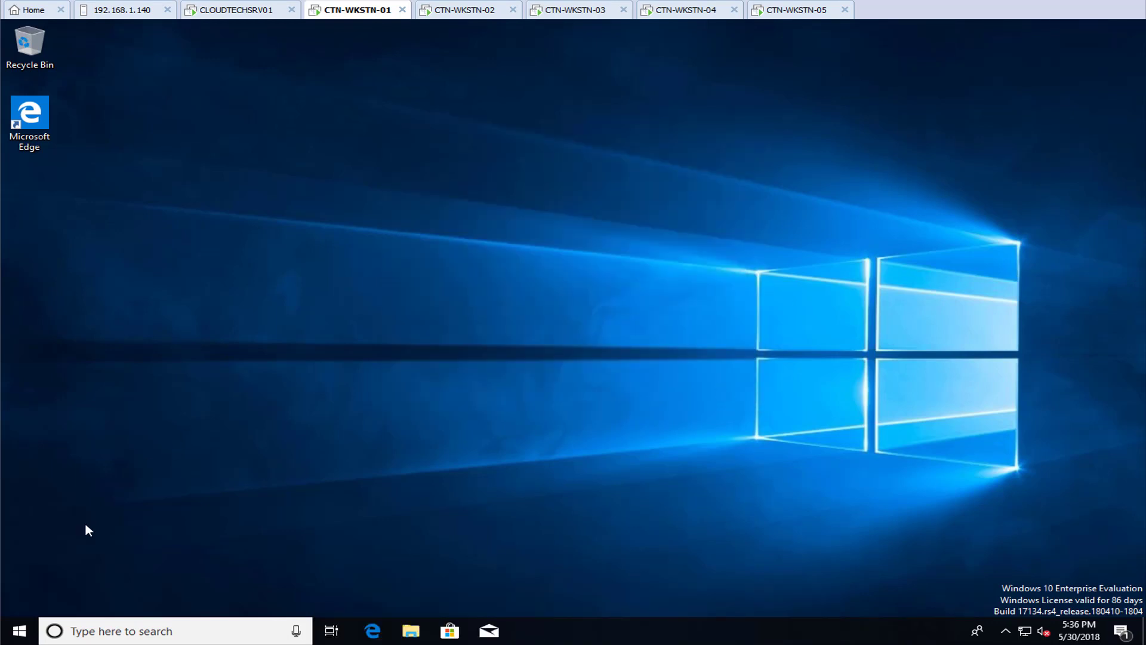
{"action": "left_click", "coordinate": [28, 628]}
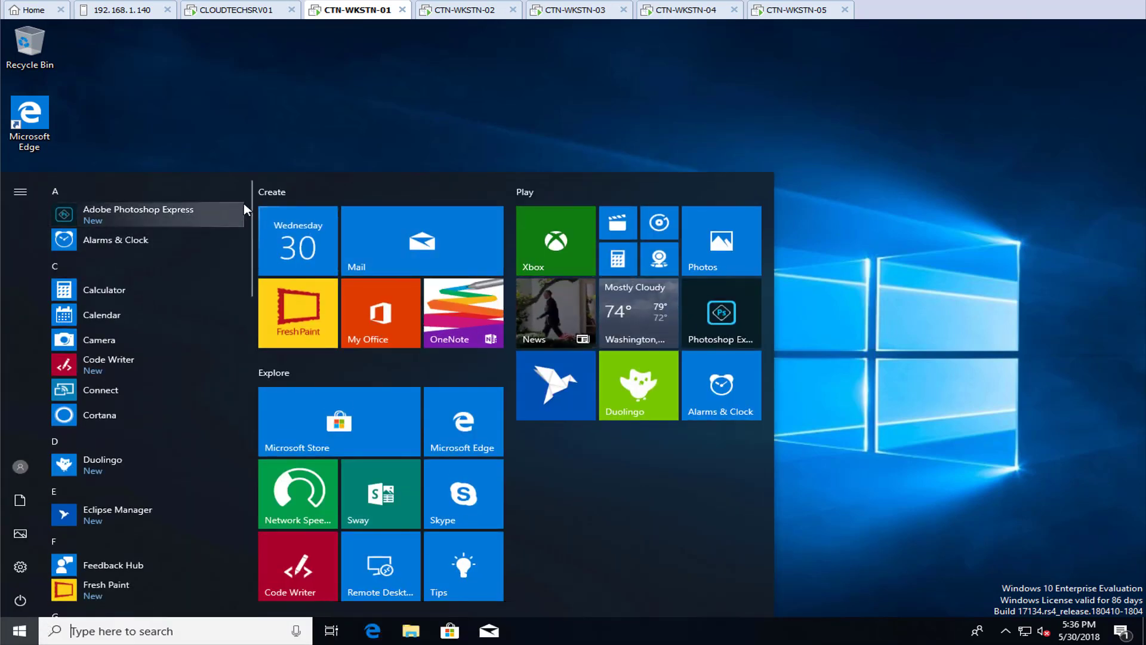
{"action": "left_click_drag", "start_coordinate": [251, 239], "coordinate": [251, 554]}
- Open Programs and Features through appwiz.cpl to check which programs are installed on the new PC, and close it
{"action": "left_click", "coordinate": [206, 638]}
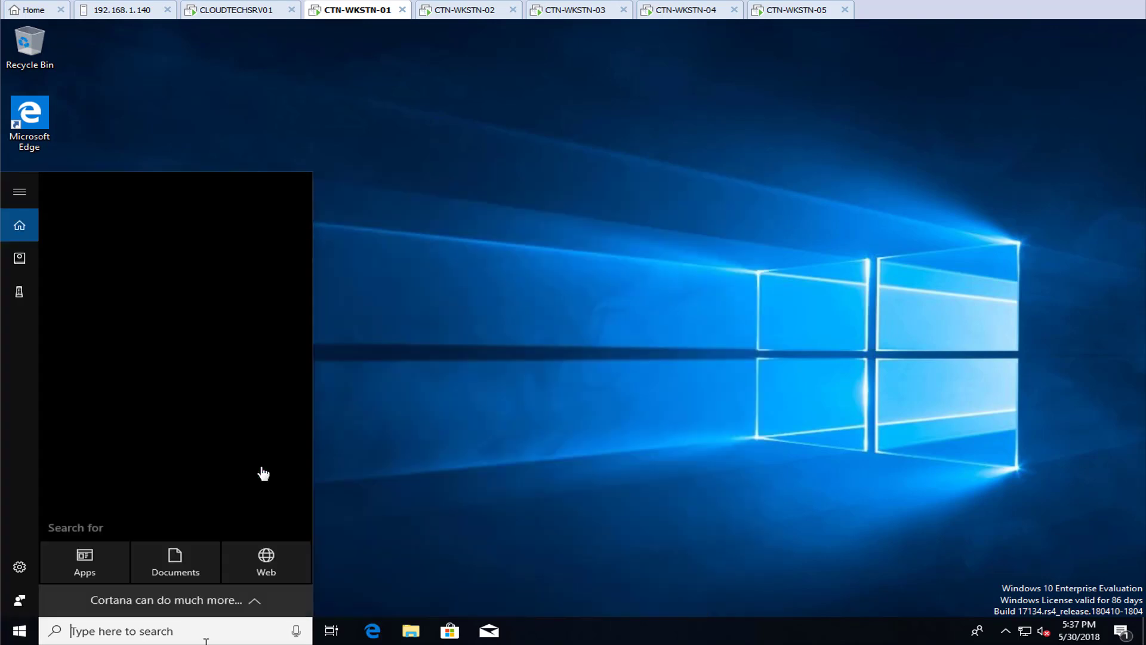
{"action": "type", "text": "appwiz.cpl"}
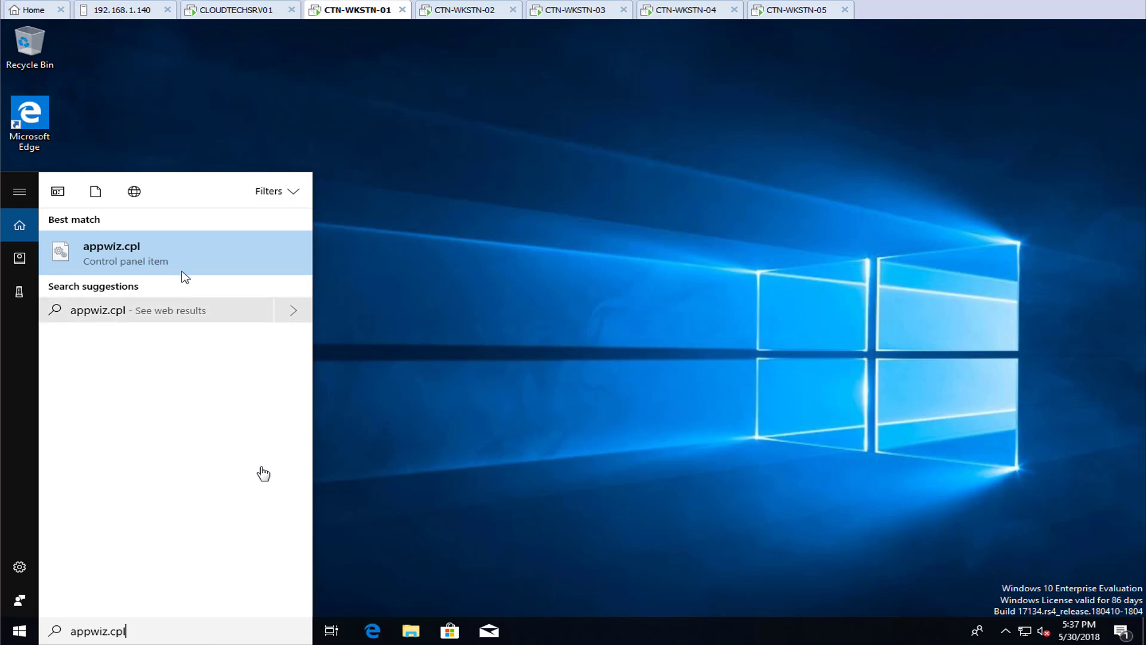
{"action": "left_click", "coordinate": [181, 251]}
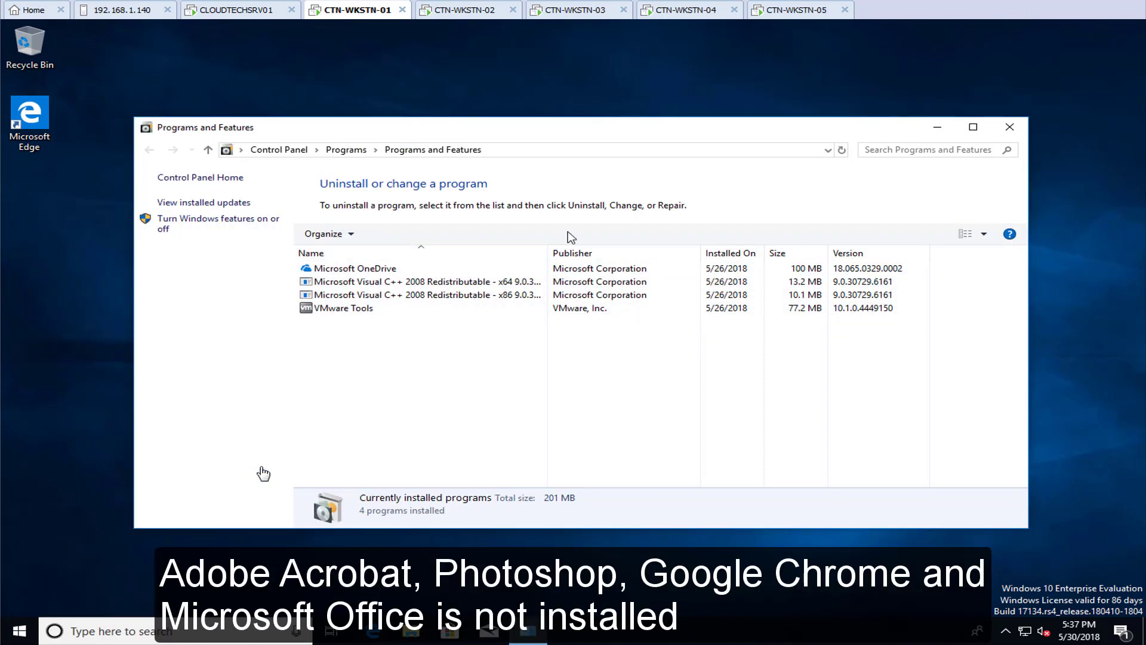
{"action": "left_click", "coordinate": [1010, 126]}
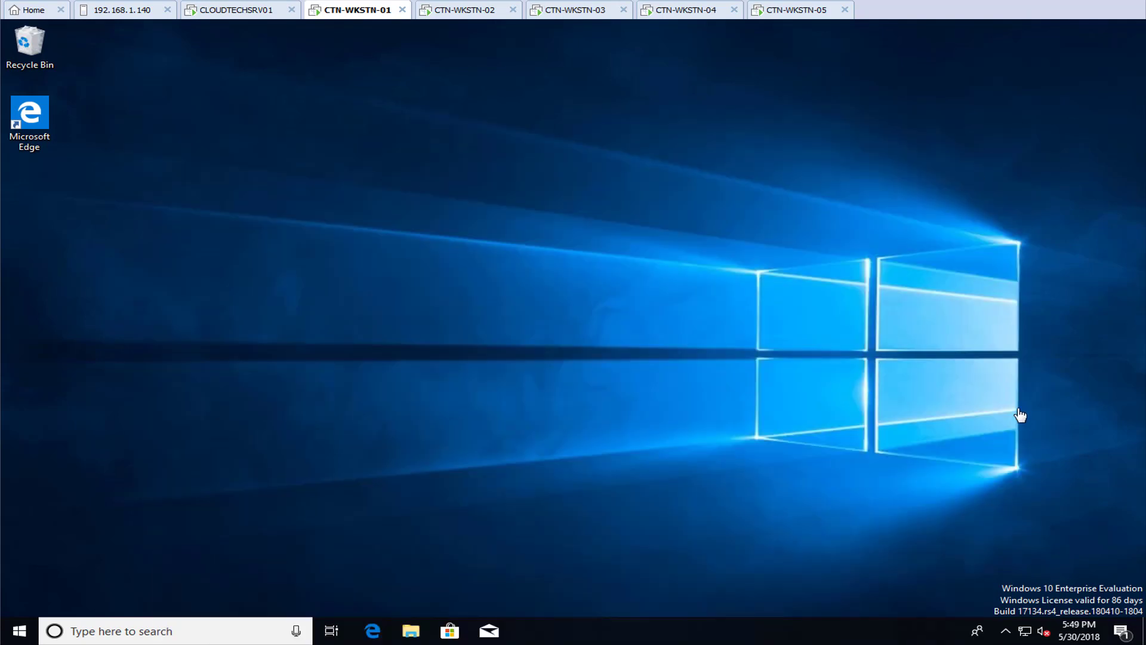
- Launch Internet Explorer on the new PC, check its home page and Favorites, and close the browser
{"action": "left_click", "coordinate": [185, 628]}
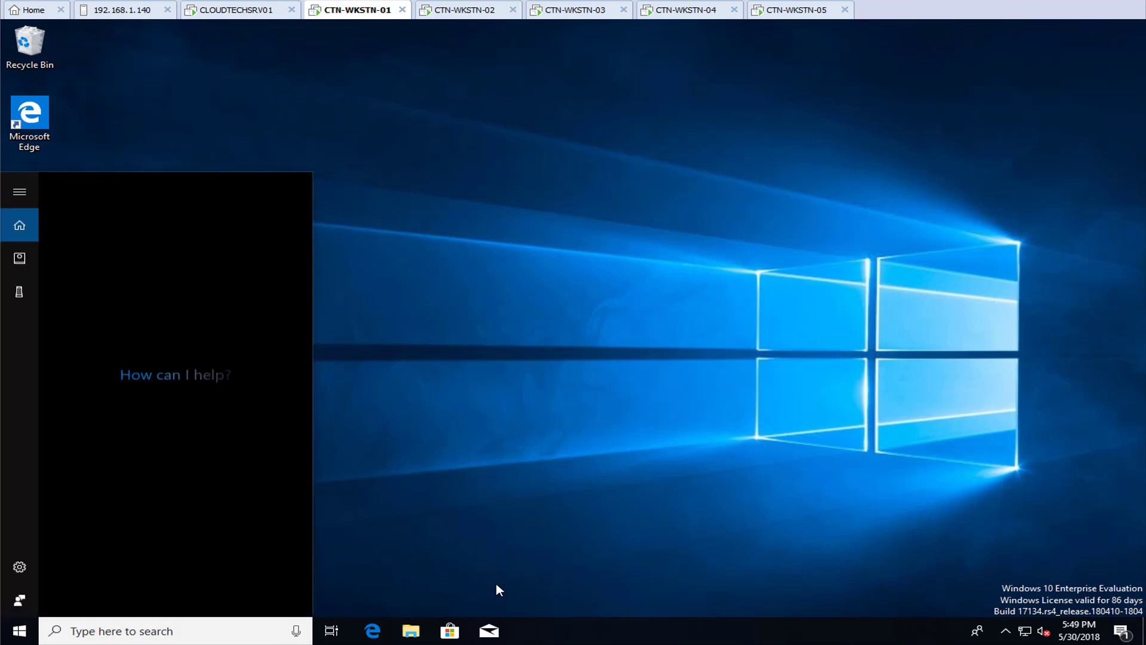
{"action": "type", "text": "internet"}
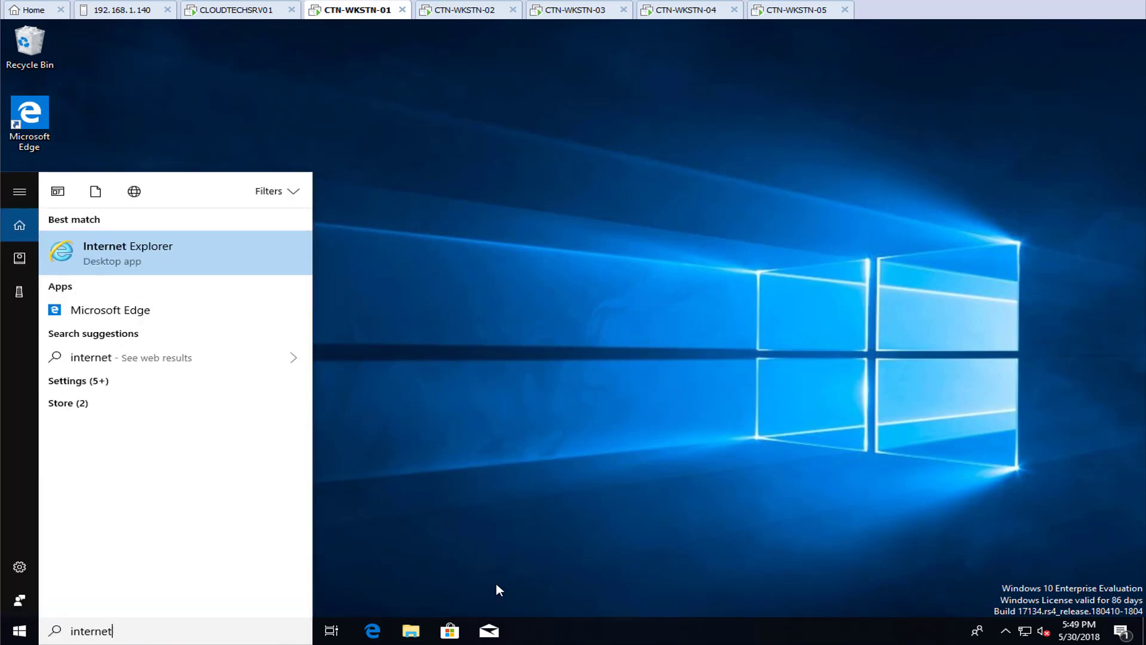
{"action": "type", "text": " explorer"}
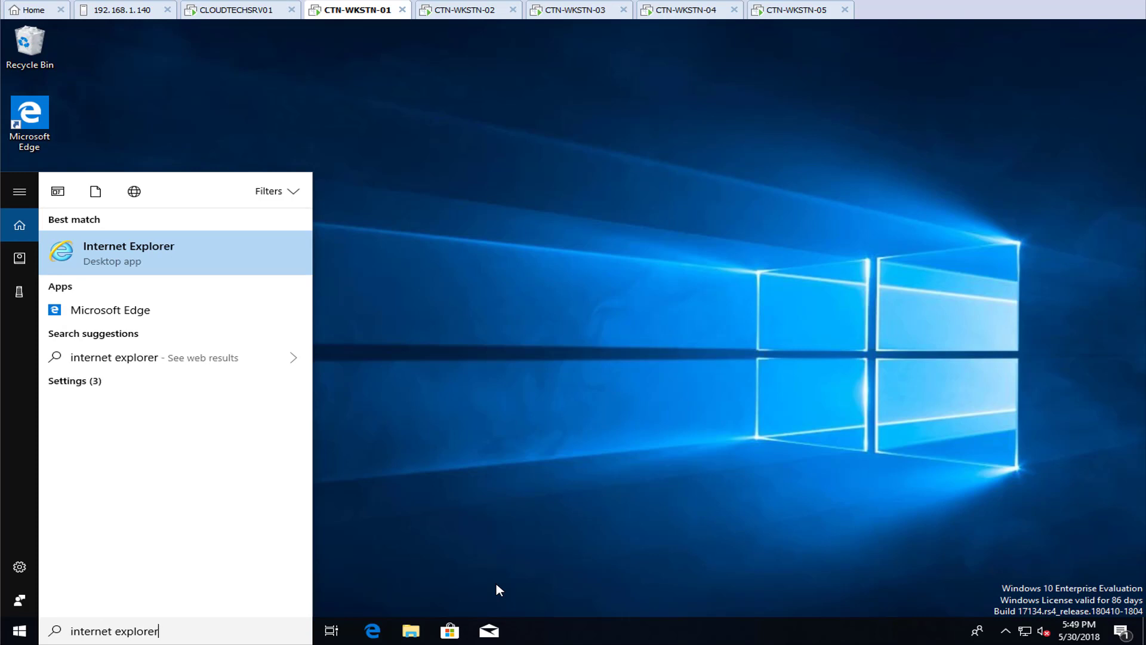
{"action": "key", "text": "Return"}
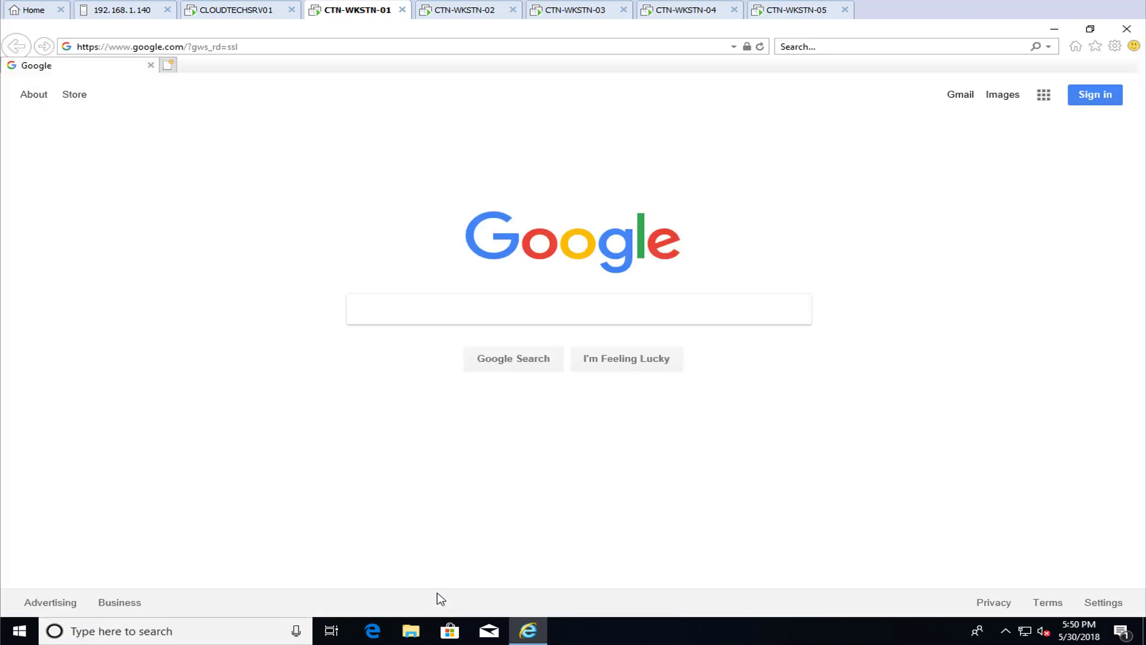
{"action": "left_click", "coordinate": [1095, 47]}
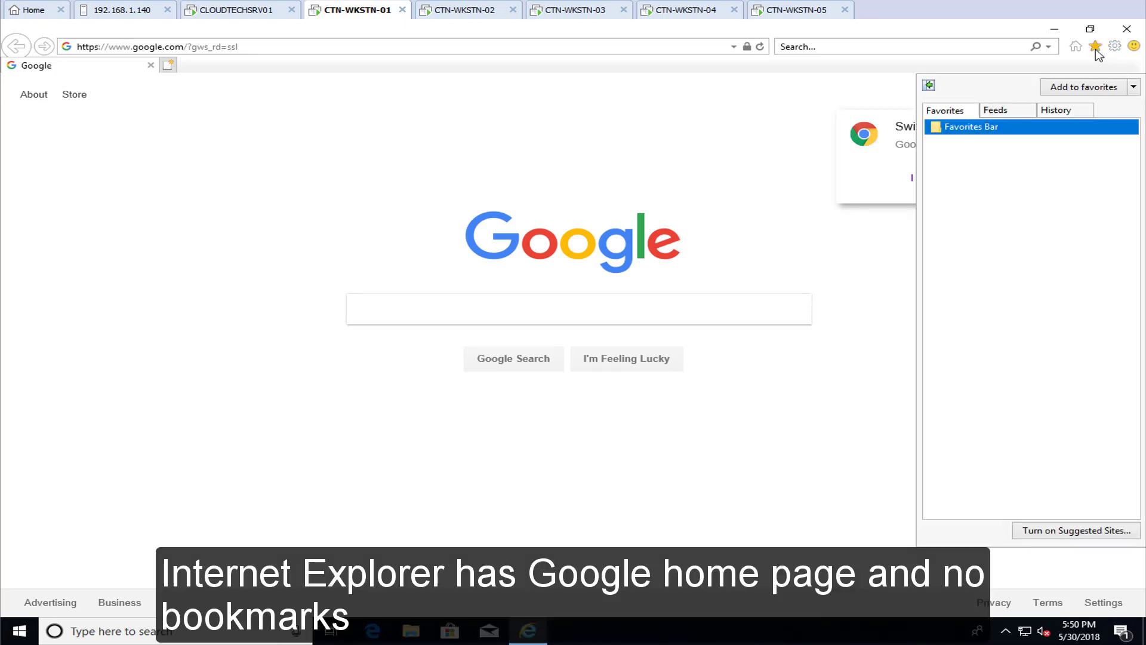
{"action": "left_click", "coordinate": [1096, 48]}
{"action": "left_click", "coordinate": [1126, 29]}
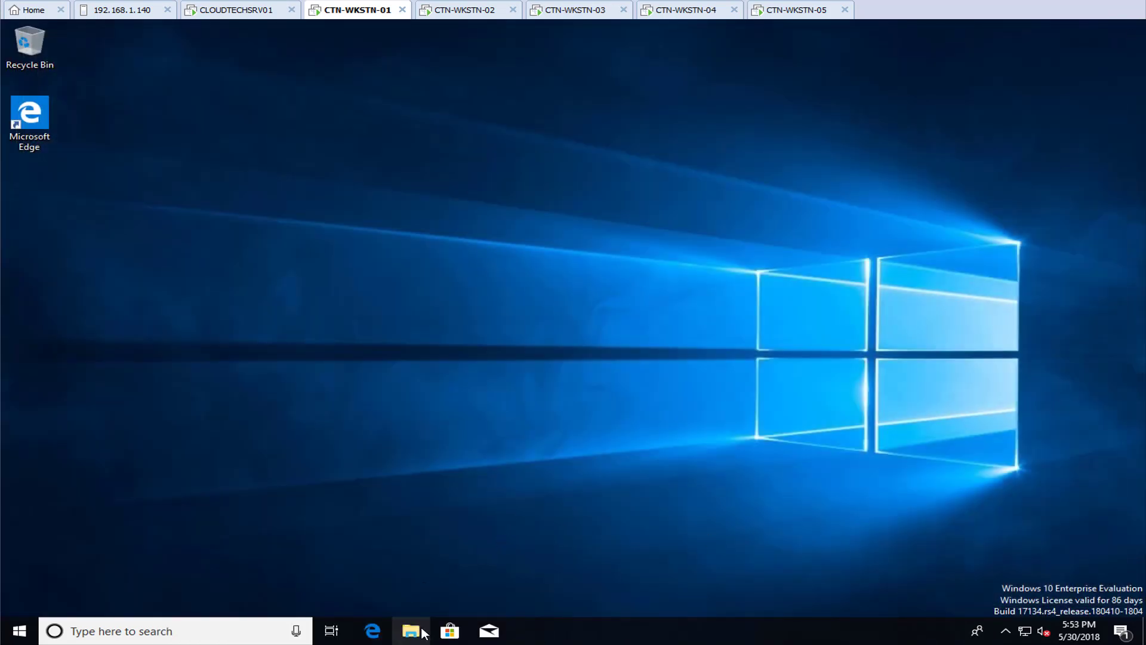
- Check the Documents, Music, Pictures and Videos folders of the new PC's profile for existing files
{"action": "left_click", "coordinate": [418, 631]}
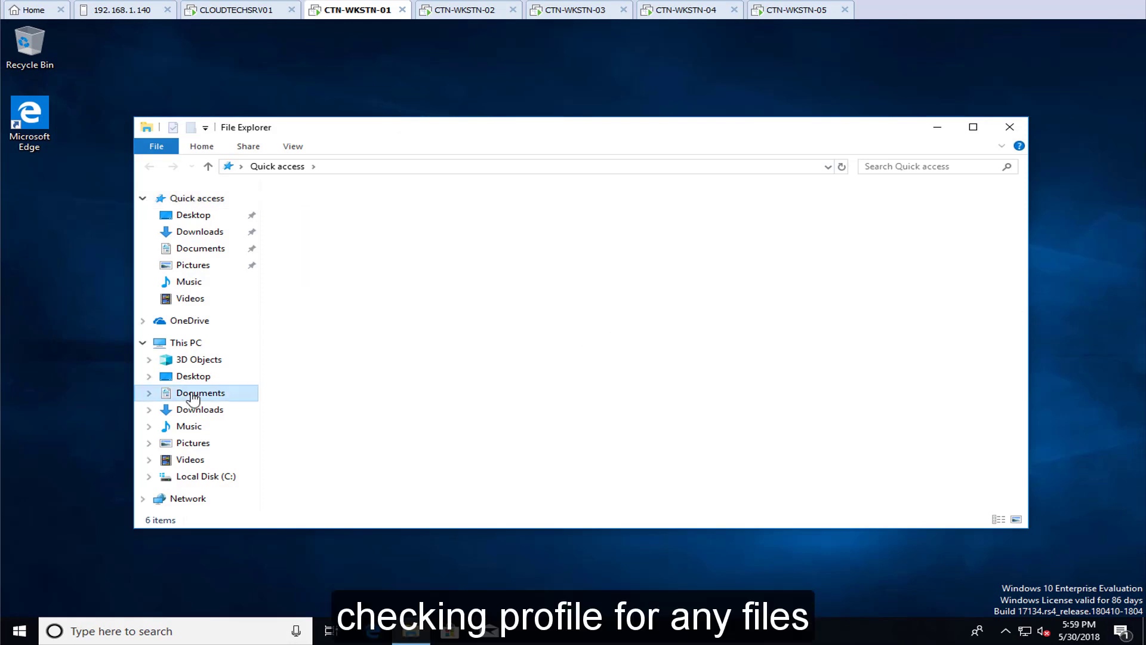
{"action": "left_click", "coordinate": [192, 395]}
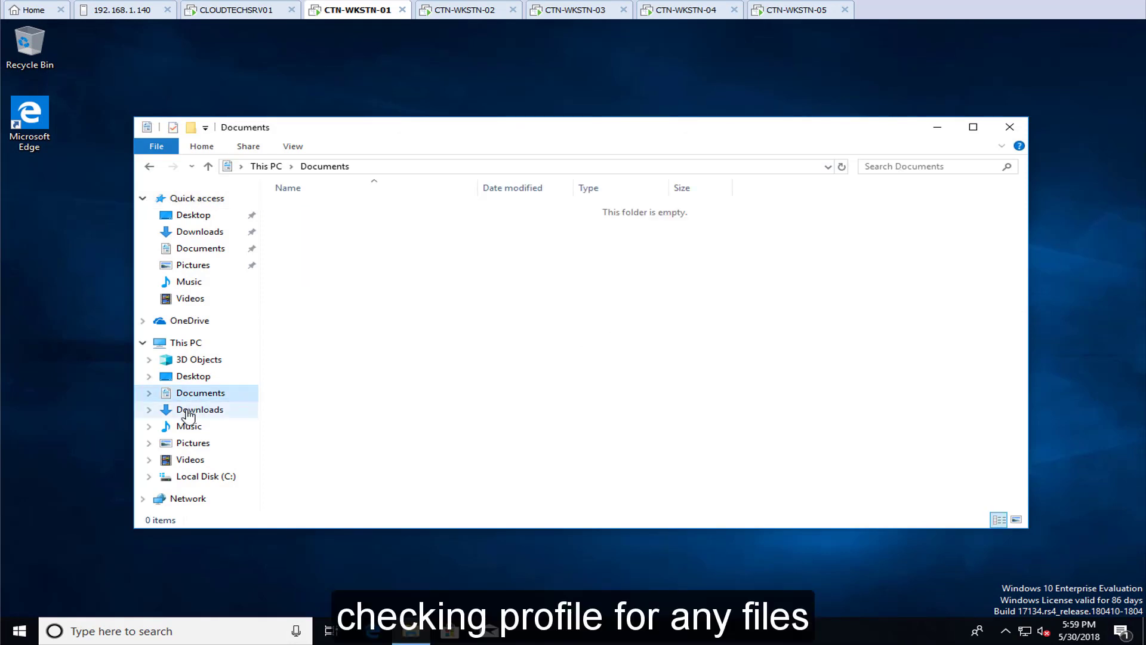
{"action": "left_click", "coordinate": [188, 428]}
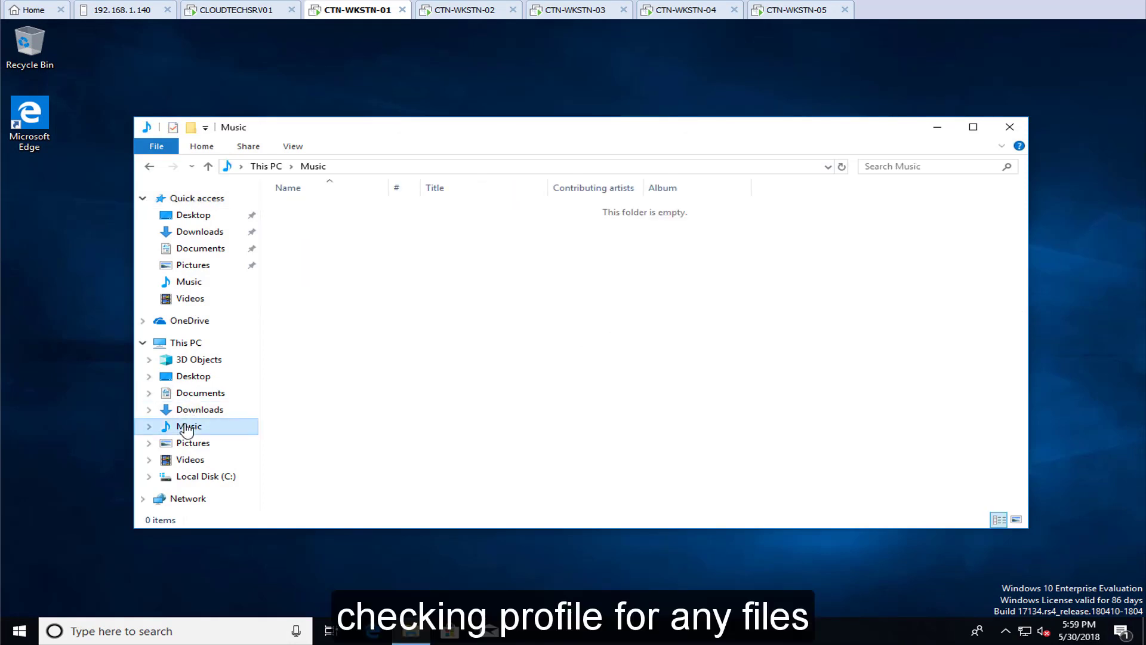
{"action": "left_click", "coordinate": [188, 447]}
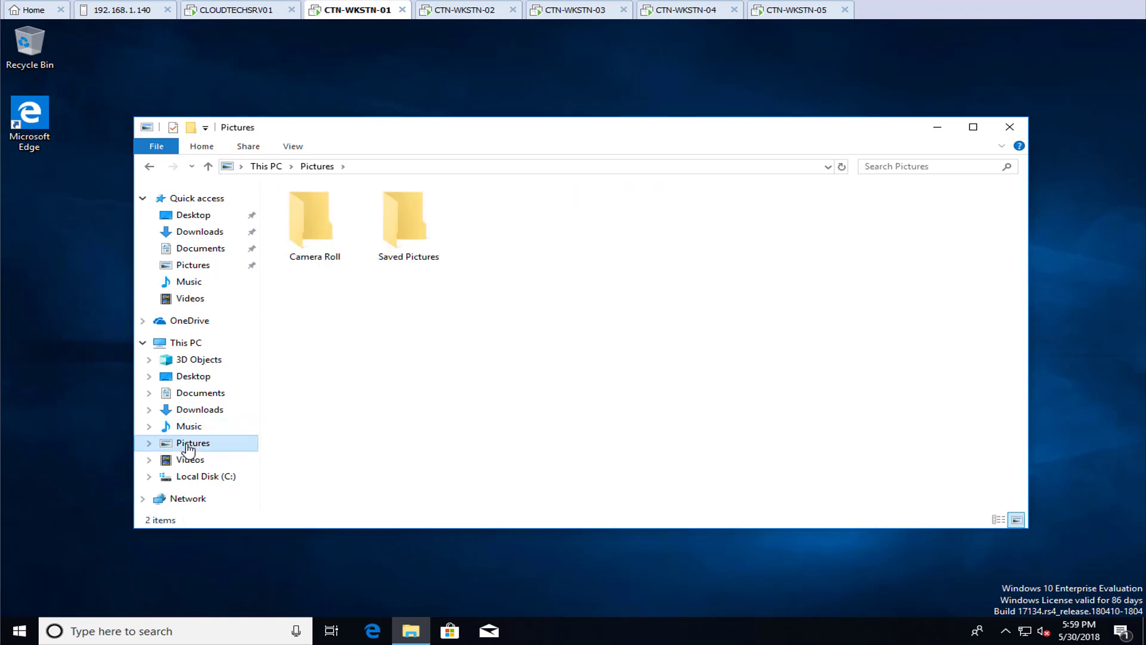
{"action": "left_click", "coordinate": [188, 463]}
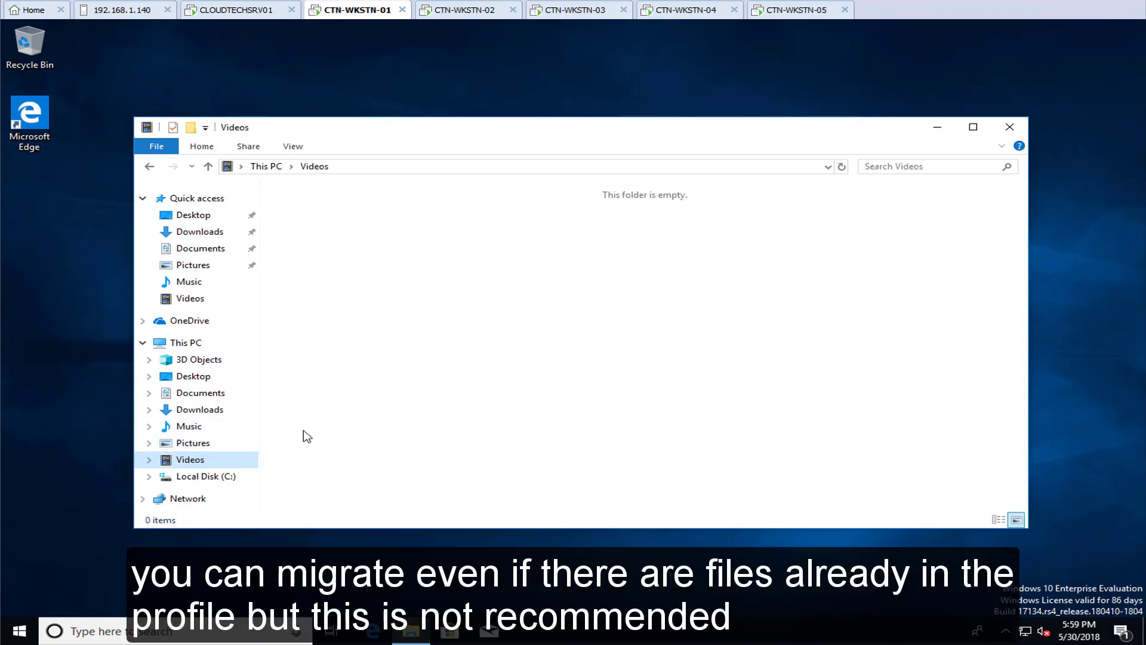
- Run Setup from the Laplink PCmover Professional 11 folder in Downloads, allow it to make changes and choose English (United States)
{"action": "left_click", "coordinate": [202, 410]}
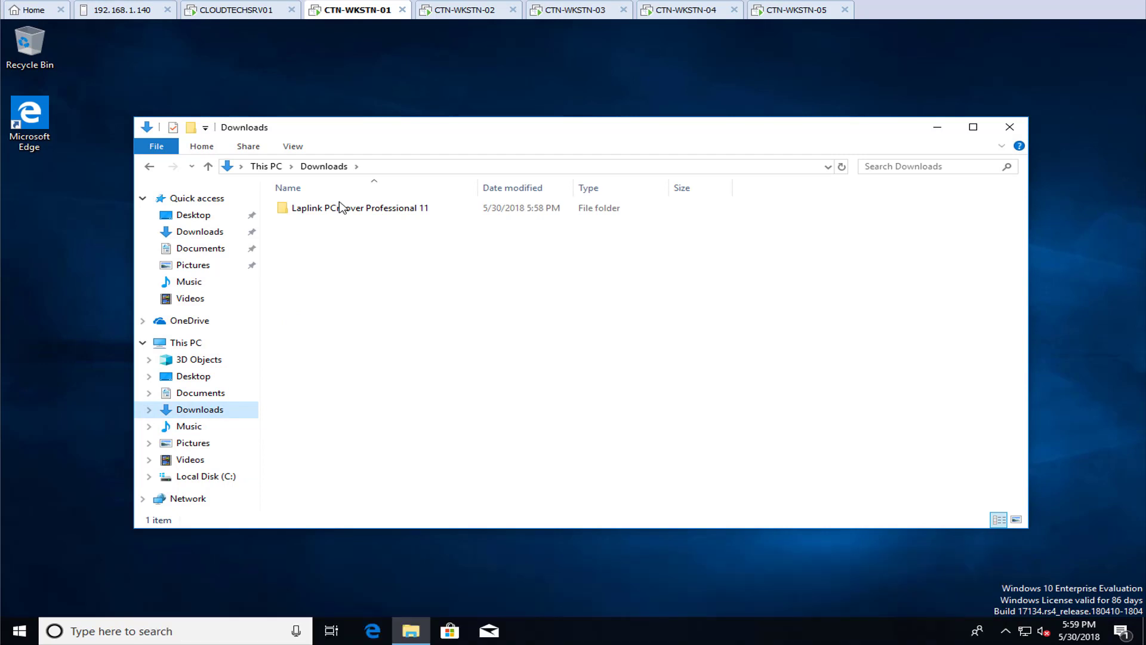
{"action": "double_click", "coordinate": [299, 214]}
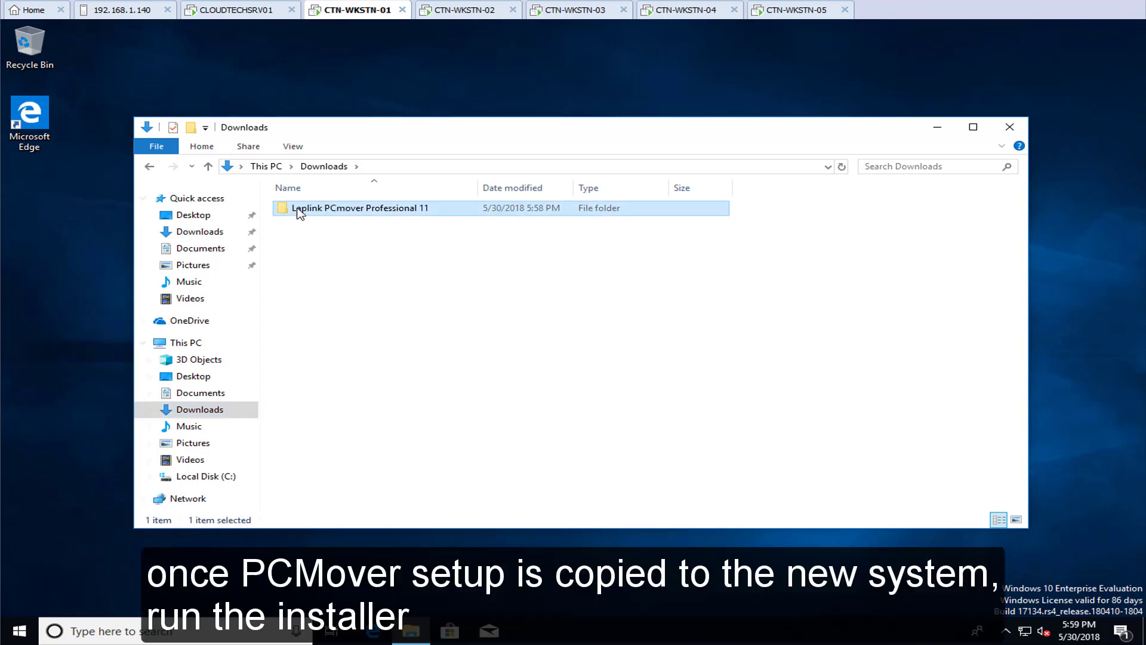
{"action": "left_click", "coordinate": [300, 215]}
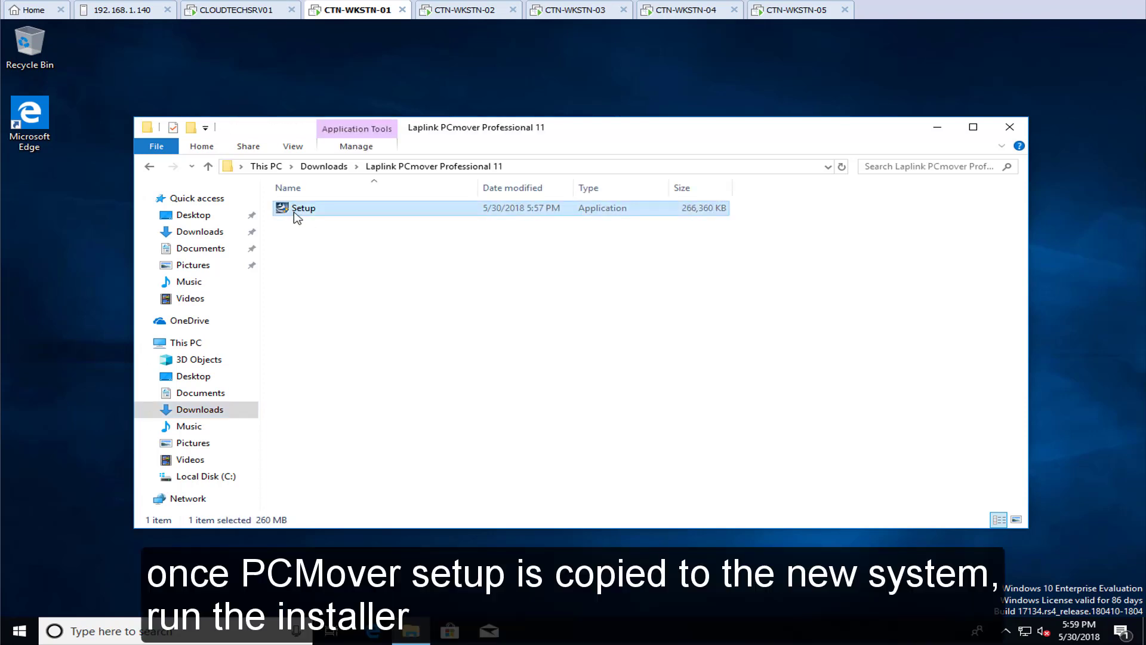
{"action": "double_click", "coordinate": [297, 213]}
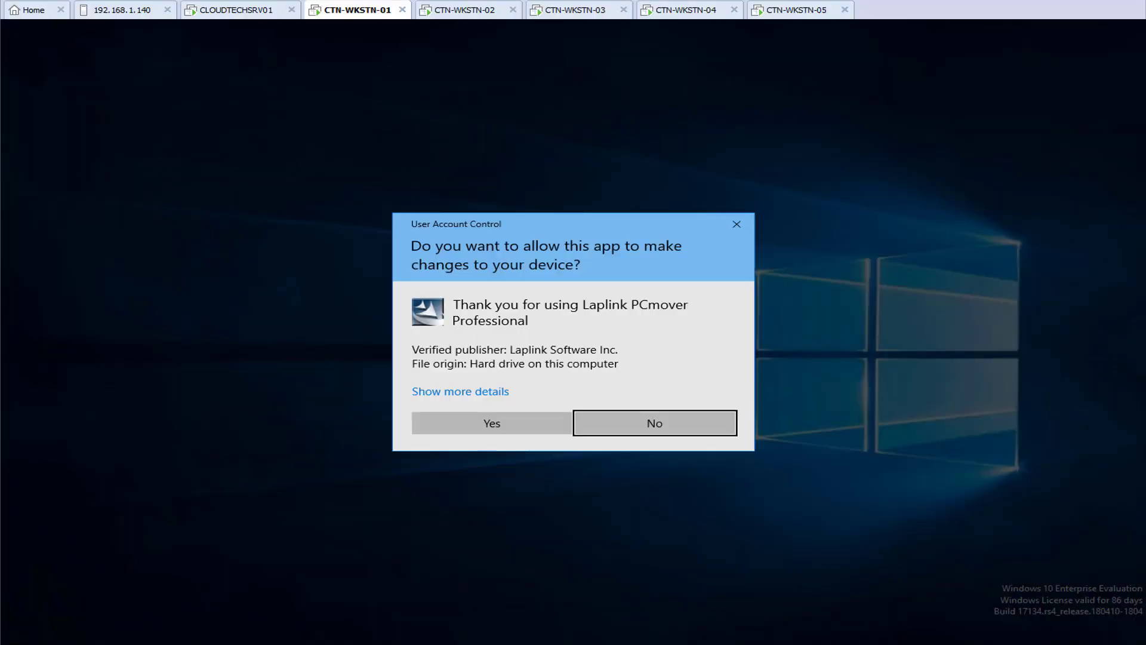
{"action": "left_click", "coordinate": [450, 427]}
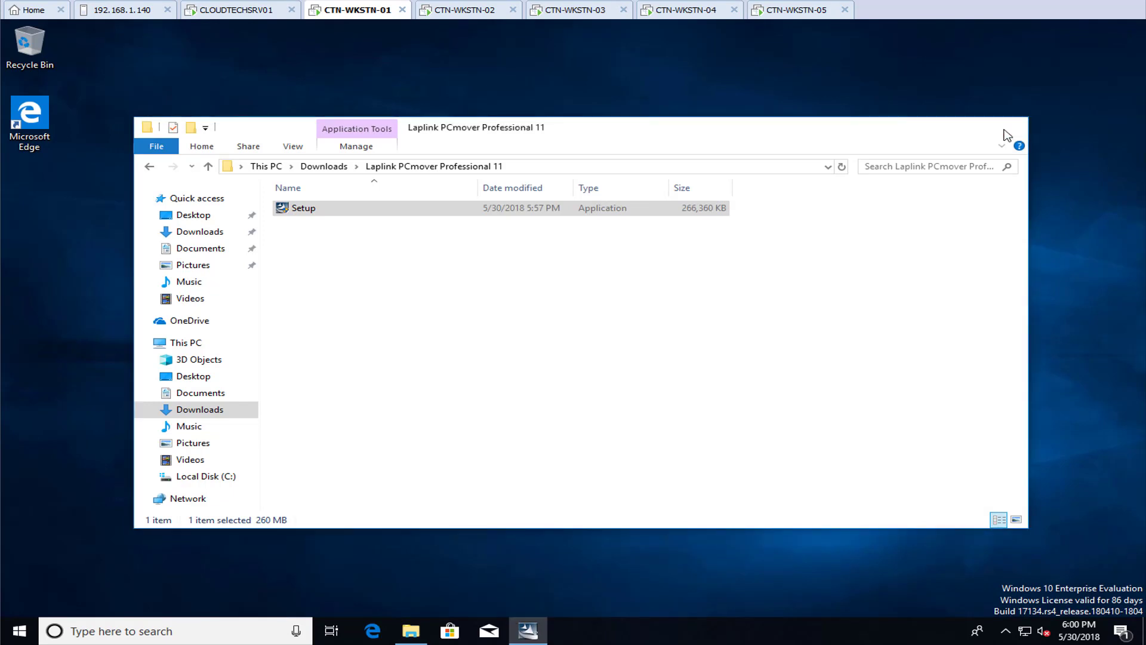
{"action": "left_click", "coordinate": [1008, 128]}
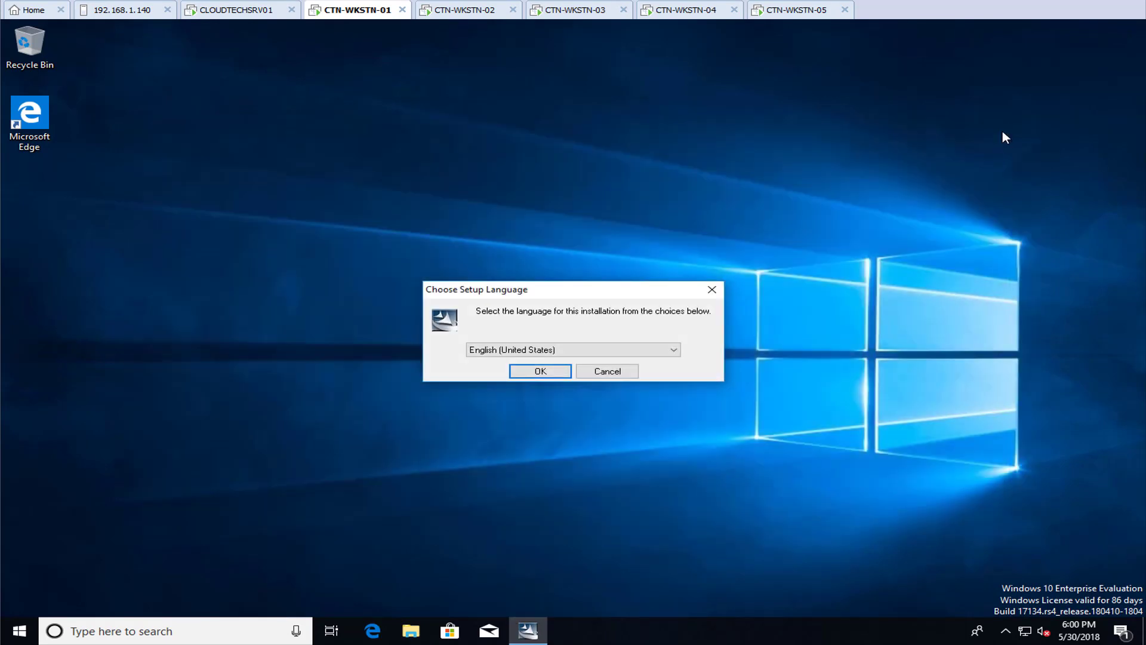
{"action": "left_click", "coordinate": [558, 372]}
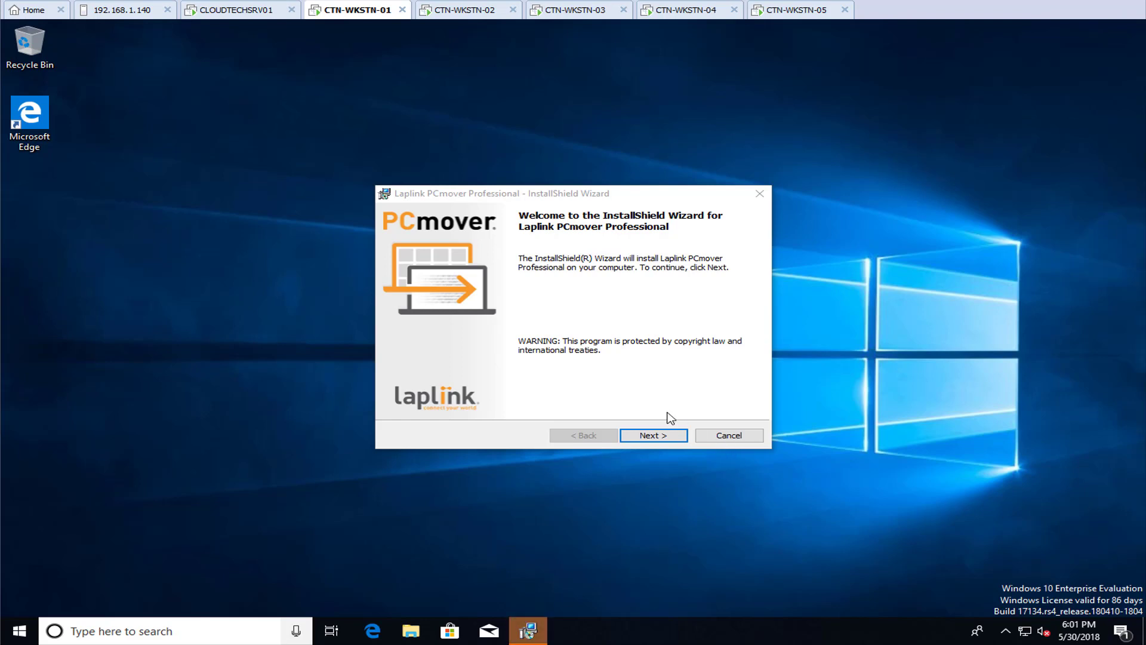
- Accept the PCmover license terms, keep the default destination folder and desktop shortcut, and install the program
{"action": "left_click", "coordinate": [681, 436]}
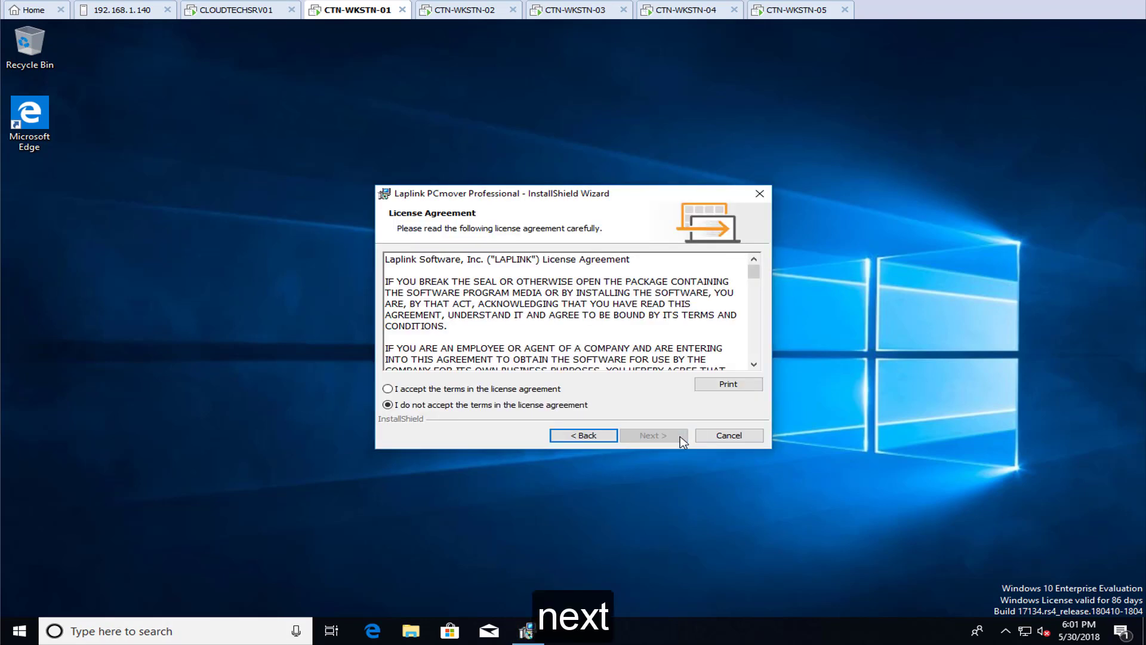
{"action": "left_click_drag", "start_coordinate": [760, 272], "coordinate": [760, 354]}
{"action": "left_click", "coordinate": [445, 389]}
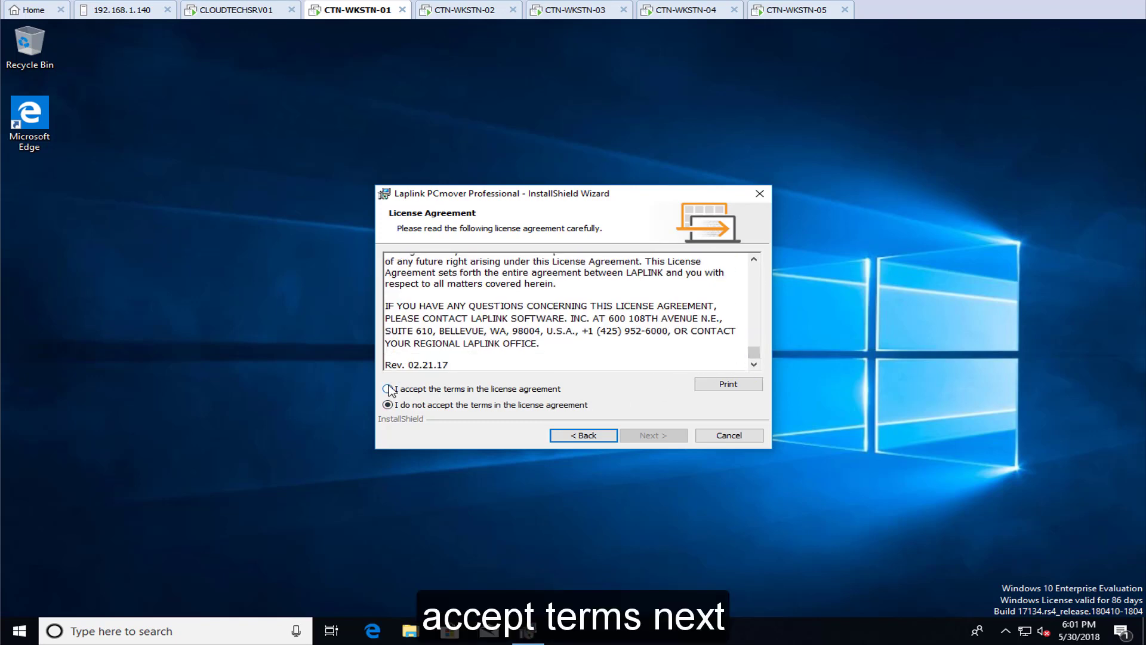
{"action": "left_click", "coordinate": [668, 436]}
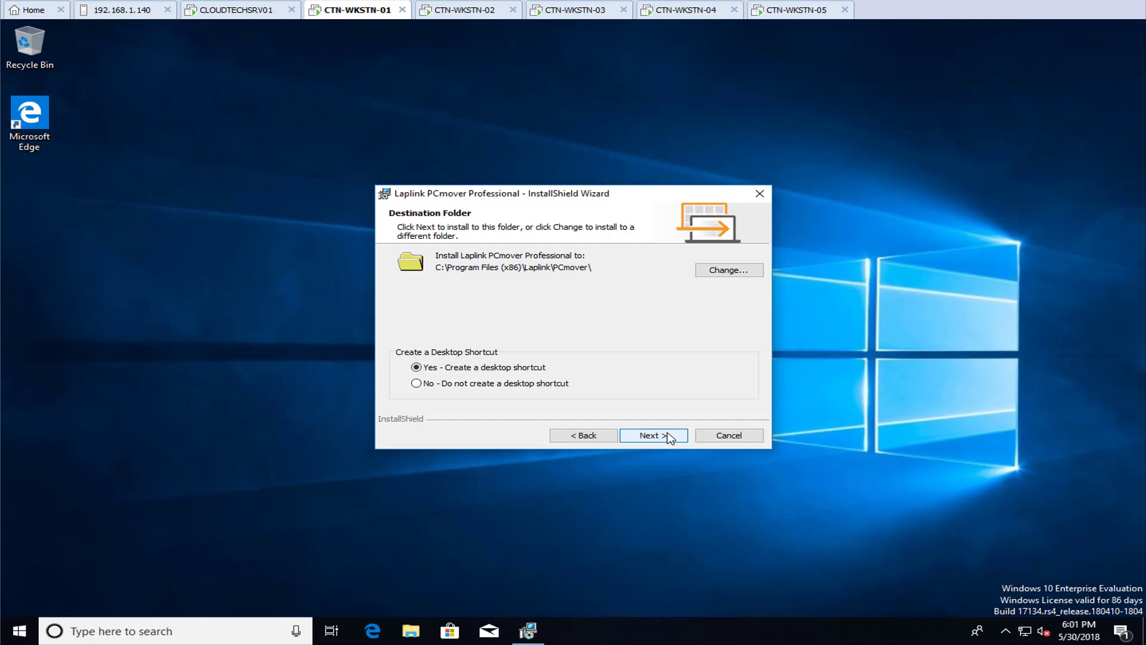
{"action": "left_click", "coordinate": [668, 435]}
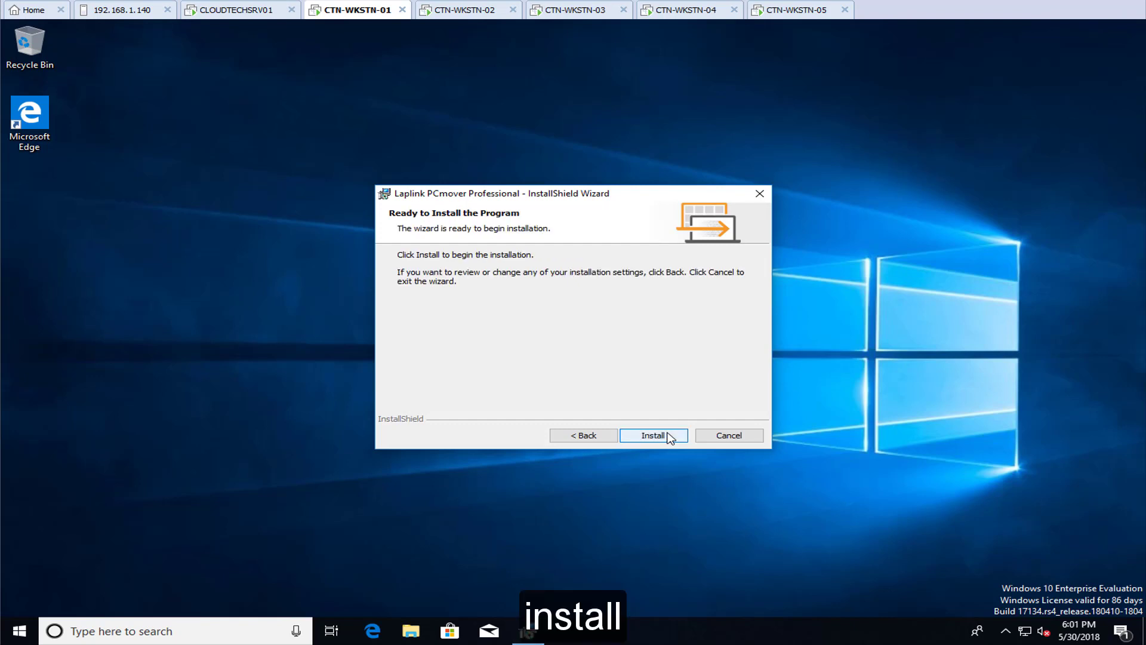
{"action": "left_click", "coordinate": [653, 435]}
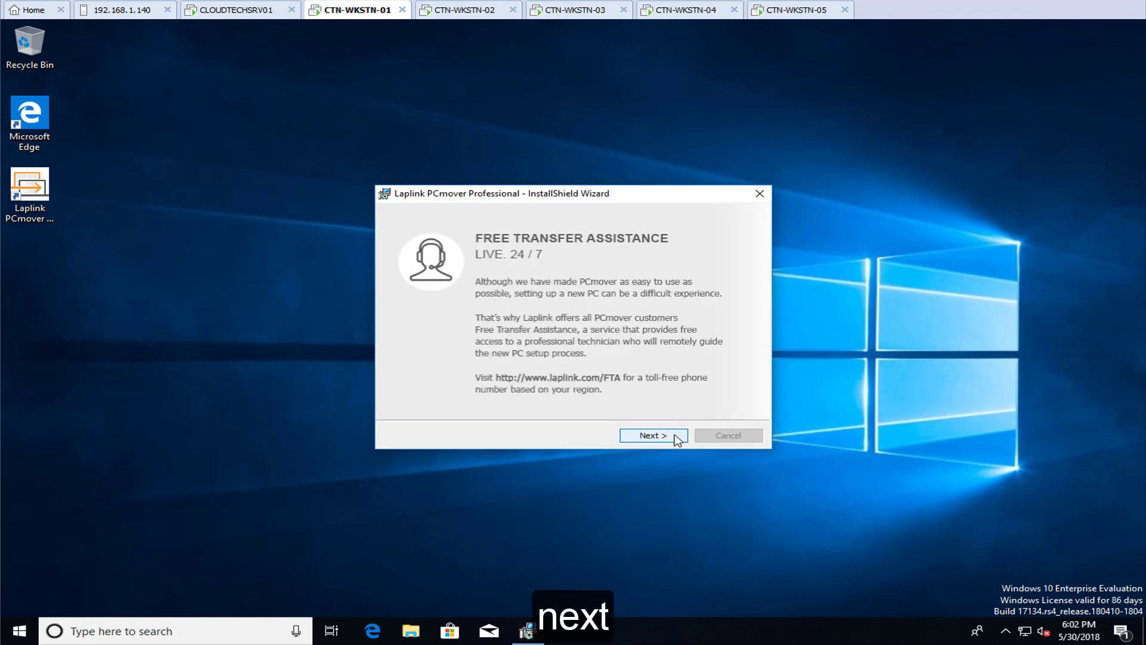
- Finish the PCmover installation wizard without launching the program
{"action": "left_click", "coordinate": [676, 439]}
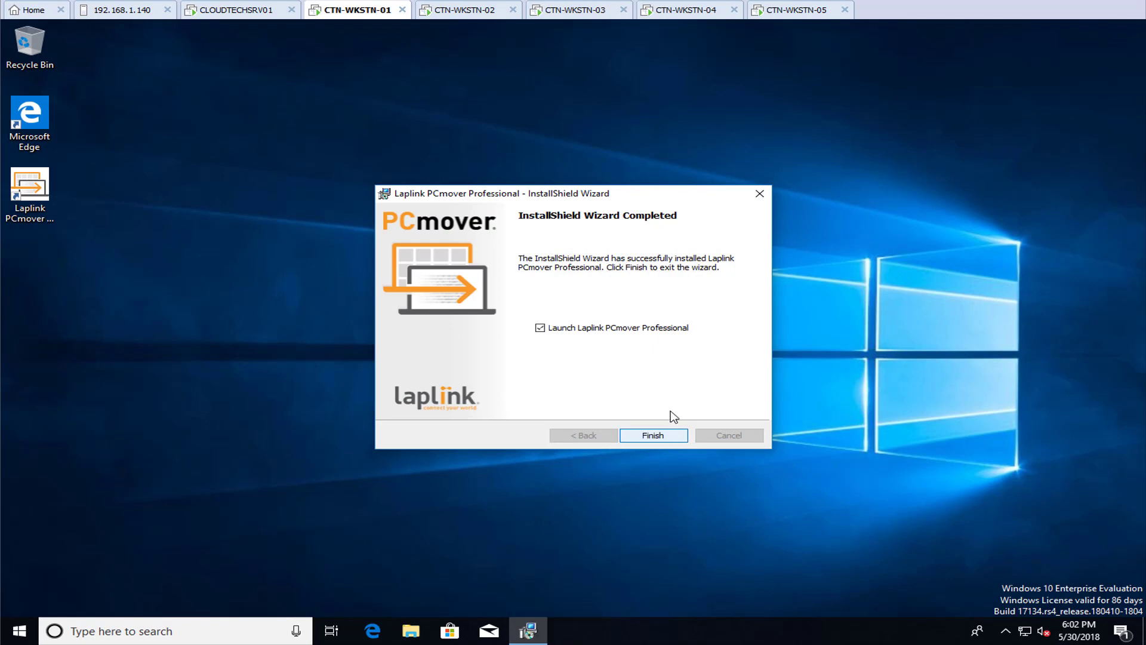
{"action": "left_click", "coordinate": [539, 328]}
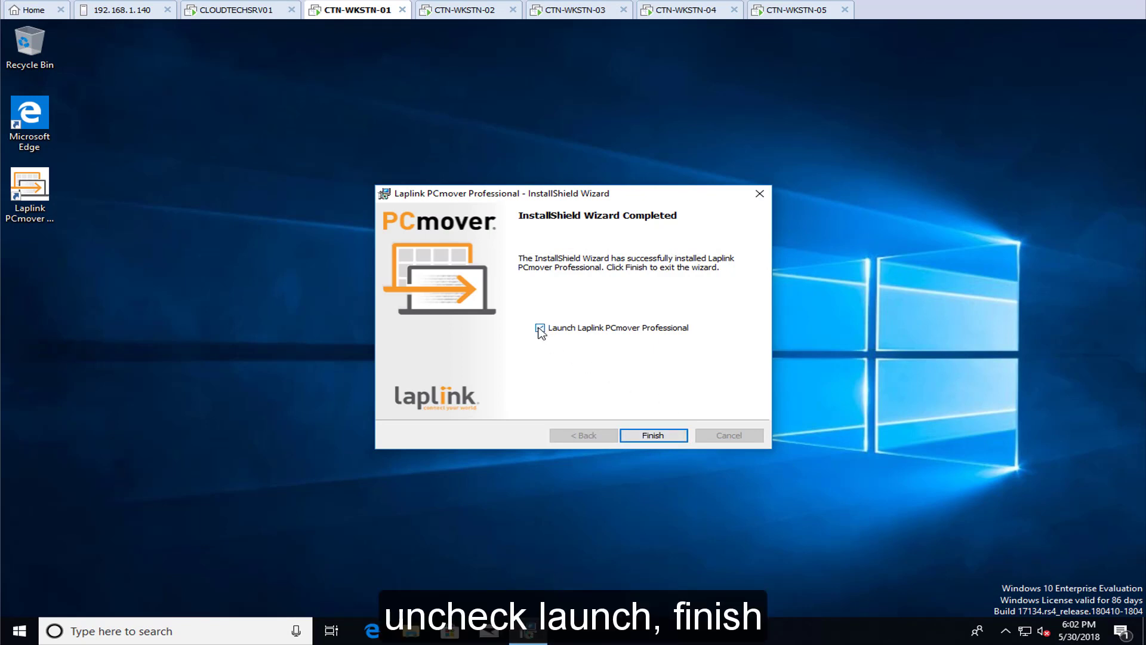
{"action": "left_click", "coordinate": [652, 437]}
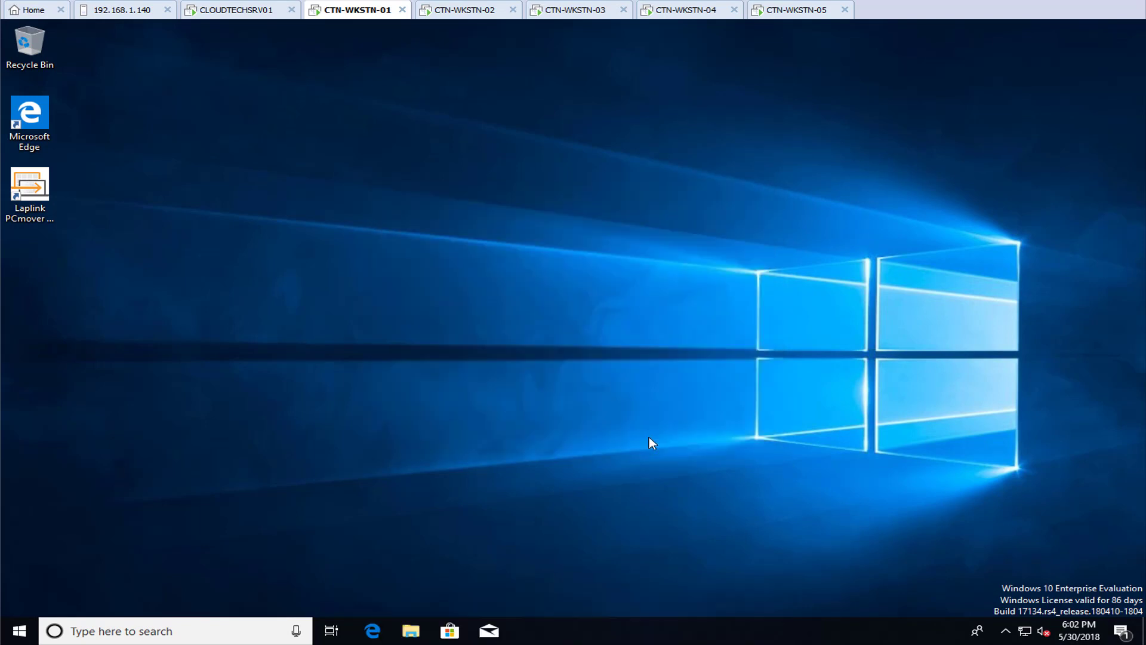
- Set both the screen turn-off and sleep times to Never in the Windows power and sleep settings
{"action": "left_click", "coordinate": [189, 626]}
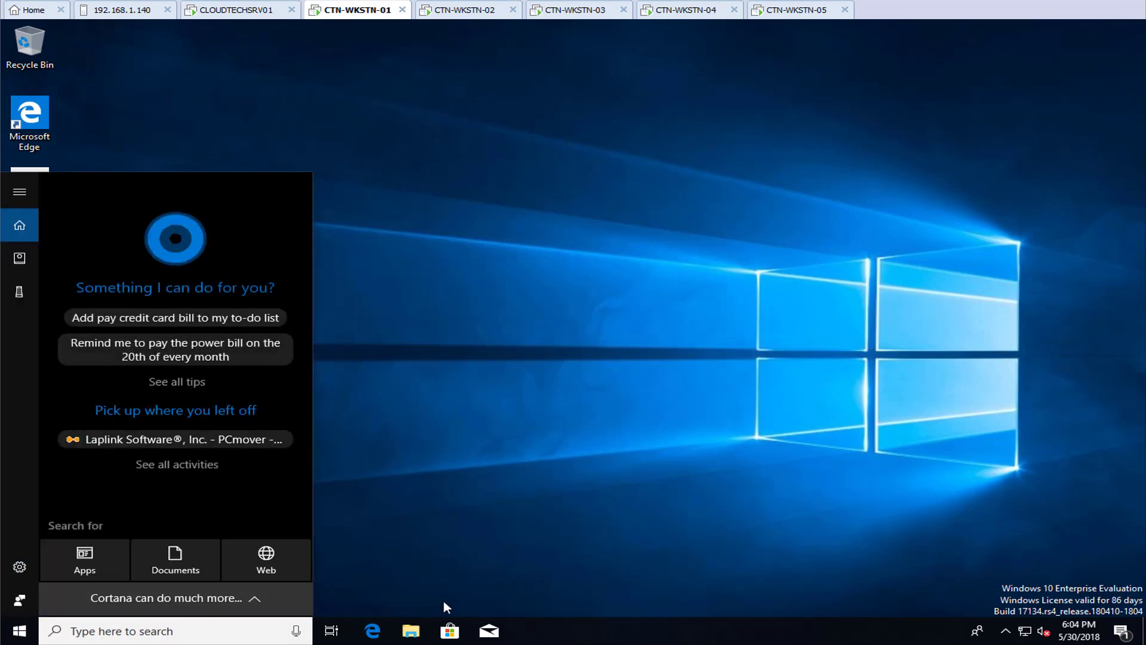
{"action": "type", "text": "power"}
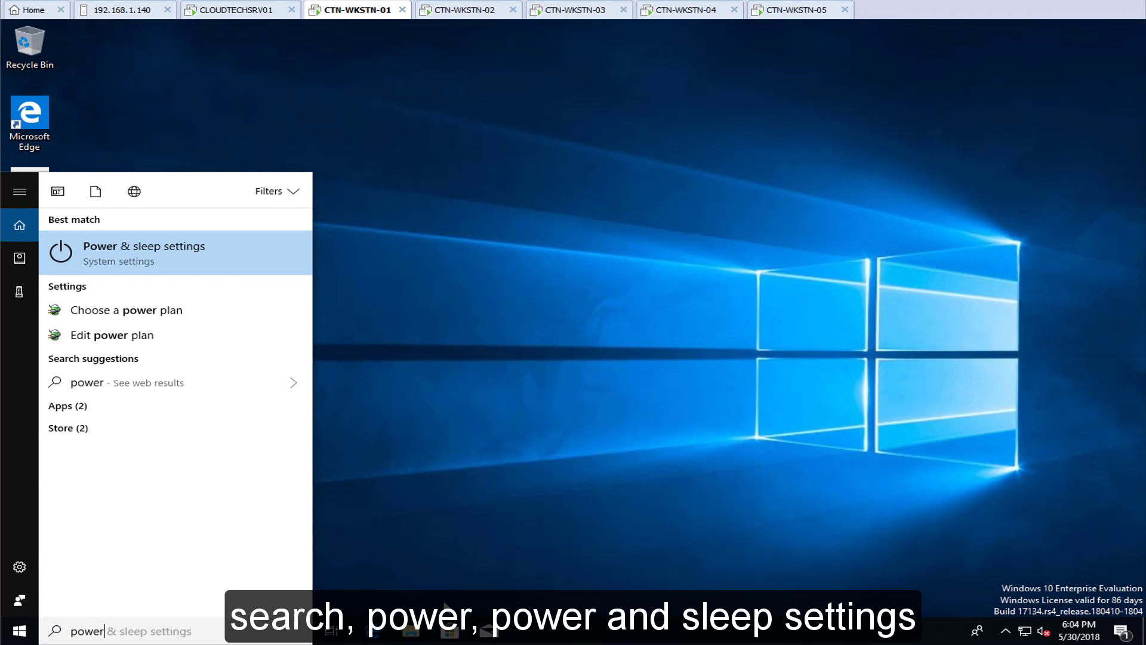
{"action": "key", "text": "Return"}
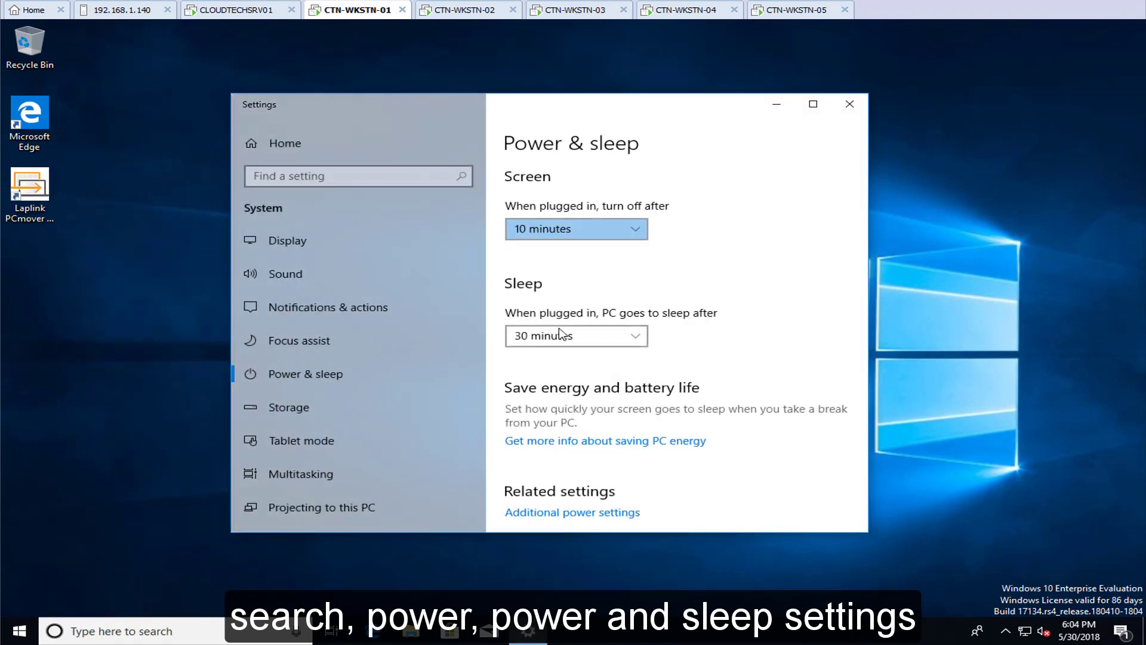
{"action": "left_click", "coordinate": [640, 227]}
{"action": "scroll", "coordinate": [634, 230], "scroll_direction": "down", "scroll_amount": 3}
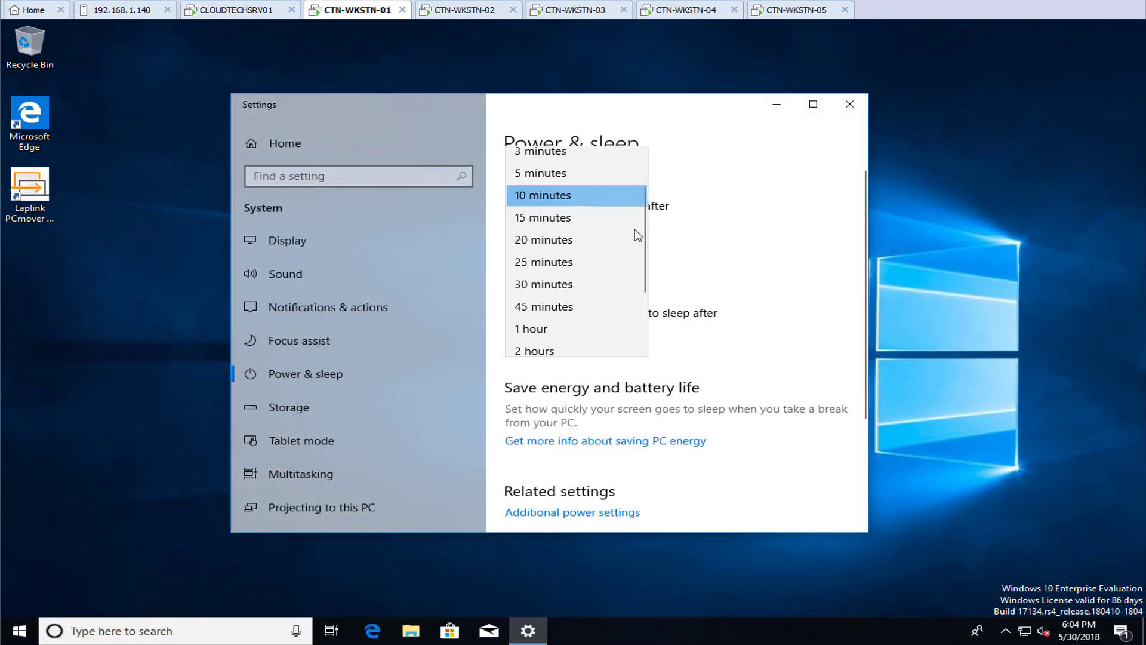
{"action": "left_click", "coordinate": [525, 339]}
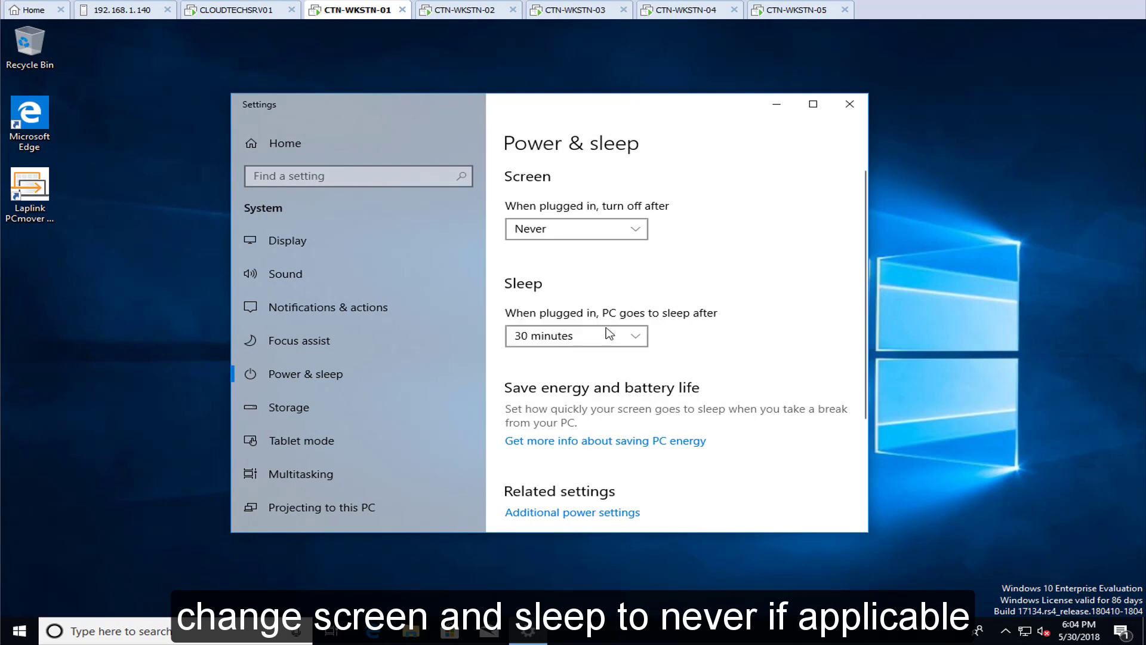
{"action": "left_click", "coordinate": [639, 336]}
{"action": "scroll", "coordinate": [637, 346], "scroll_direction": "down", "scroll_amount": 3}
{"action": "left_click", "coordinate": [558, 448]}
- Review the Windows Update status and its active hours in the Update & Security settings, leaving the hours unchanged
{"action": "left_click", "coordinate": [321, 179]}
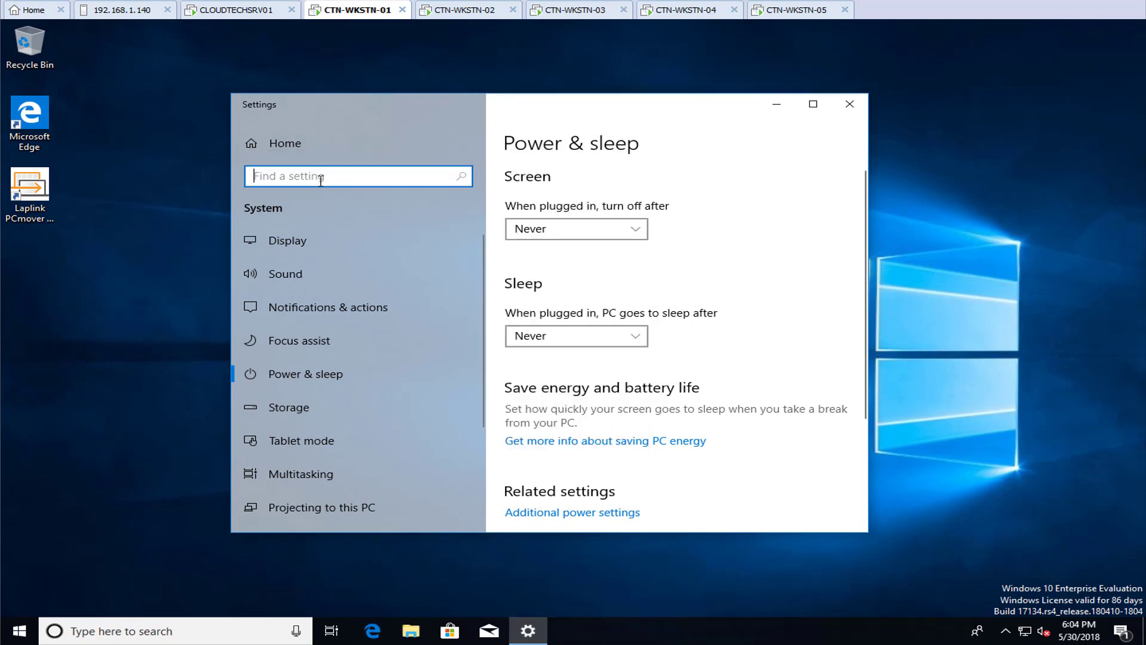
{"action": "left_click", "coordinate": [258, 148]}
{"action": "scroll", "coordinate": [445, 366], "scroll_direction": "down", "scroll_amount": 3}
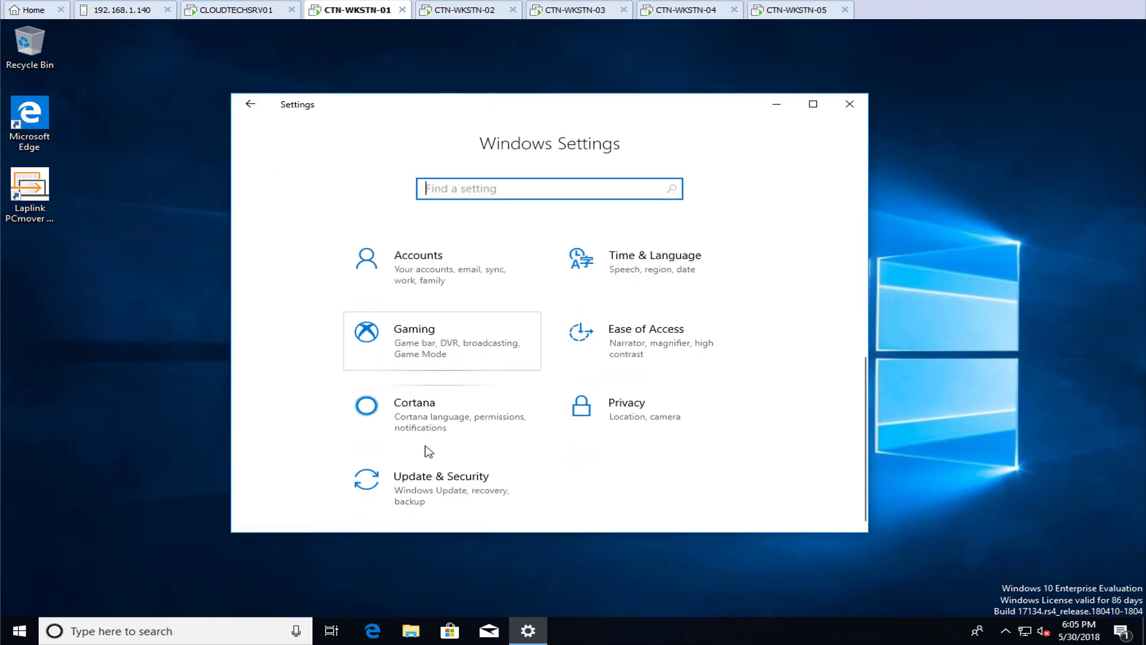
{"action": "left_click", "coordinate": [422, 490]}
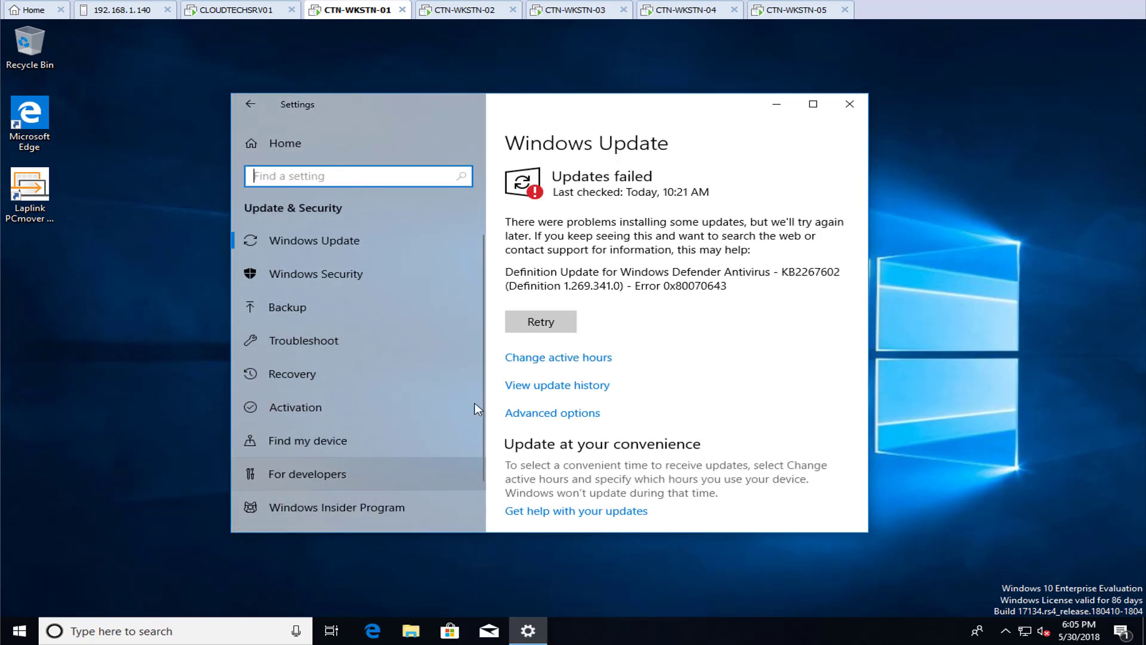
{"action": "left_click", "coordinate": [594, 358]}
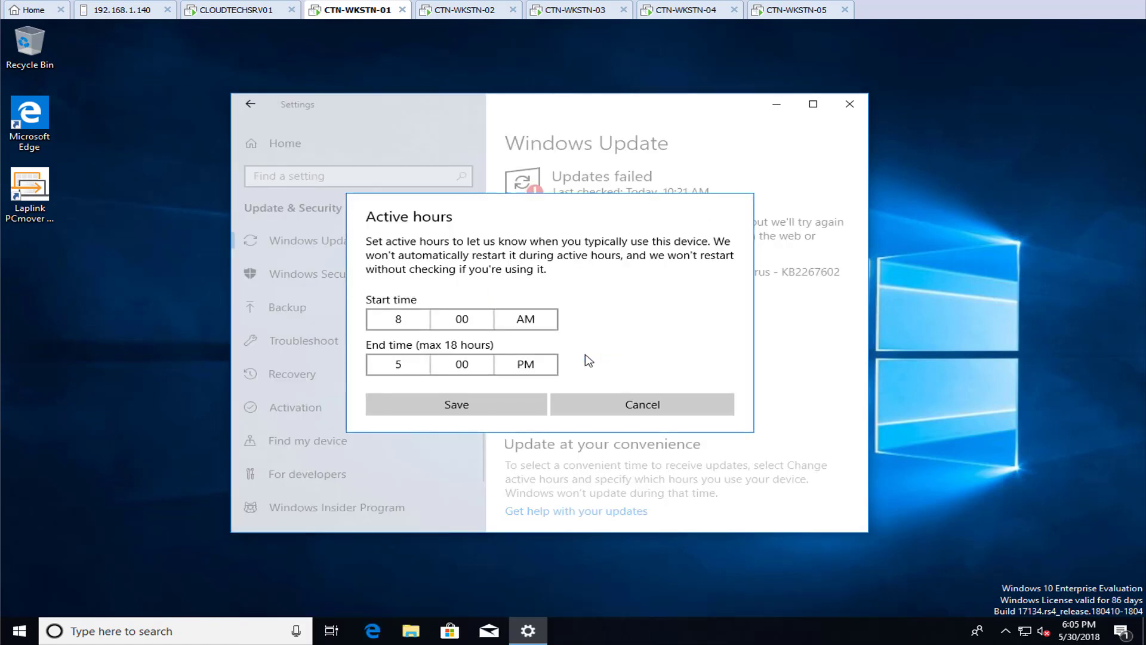
{"action": "left_click", "coordinate": [642, 404]}
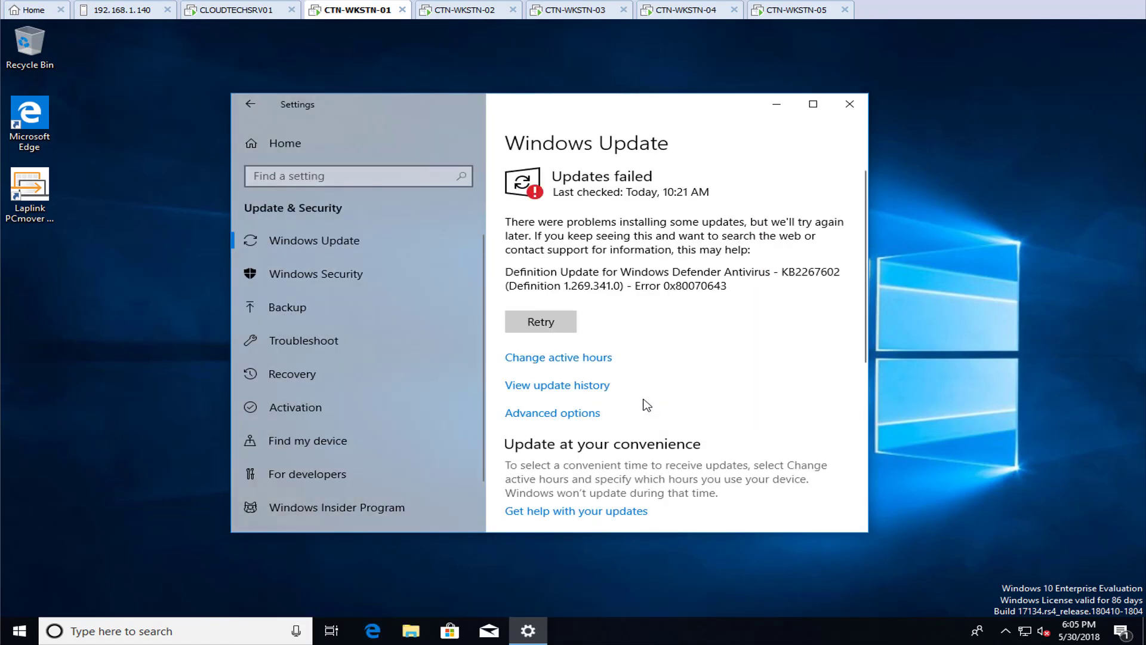
- Find the firewall setting for allowing an app through Windows Firewall, close Settings, and check the allowed apps list for PCmover
{"action": "left_click", "coordinate": [397, 174]}
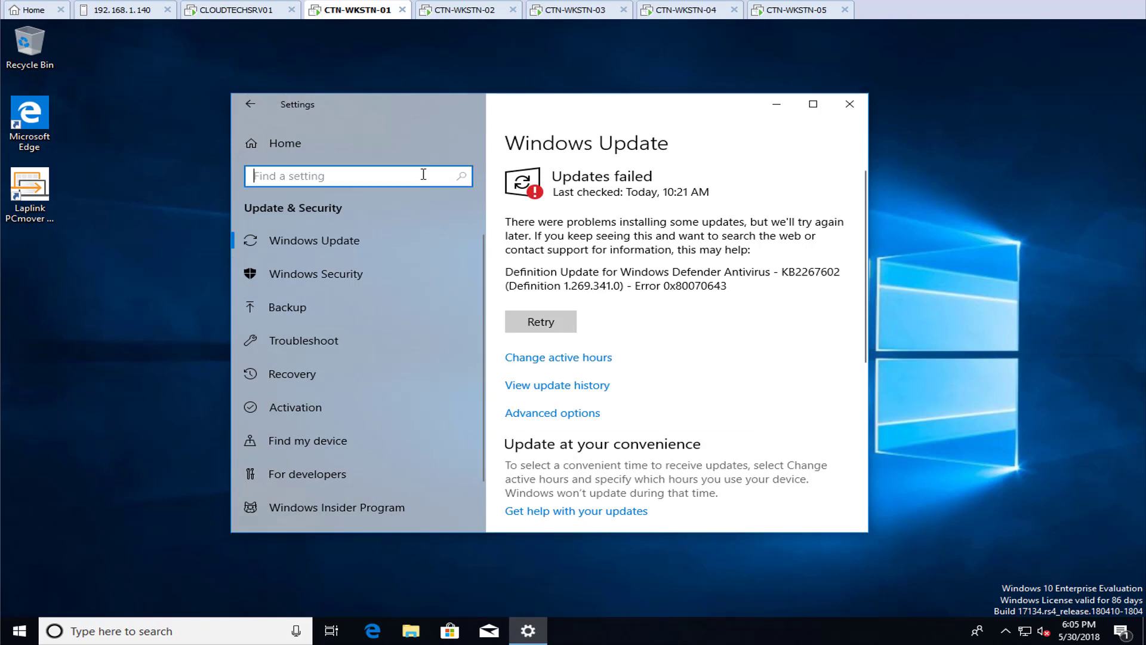
{"action": "type", "text": "firewall"}
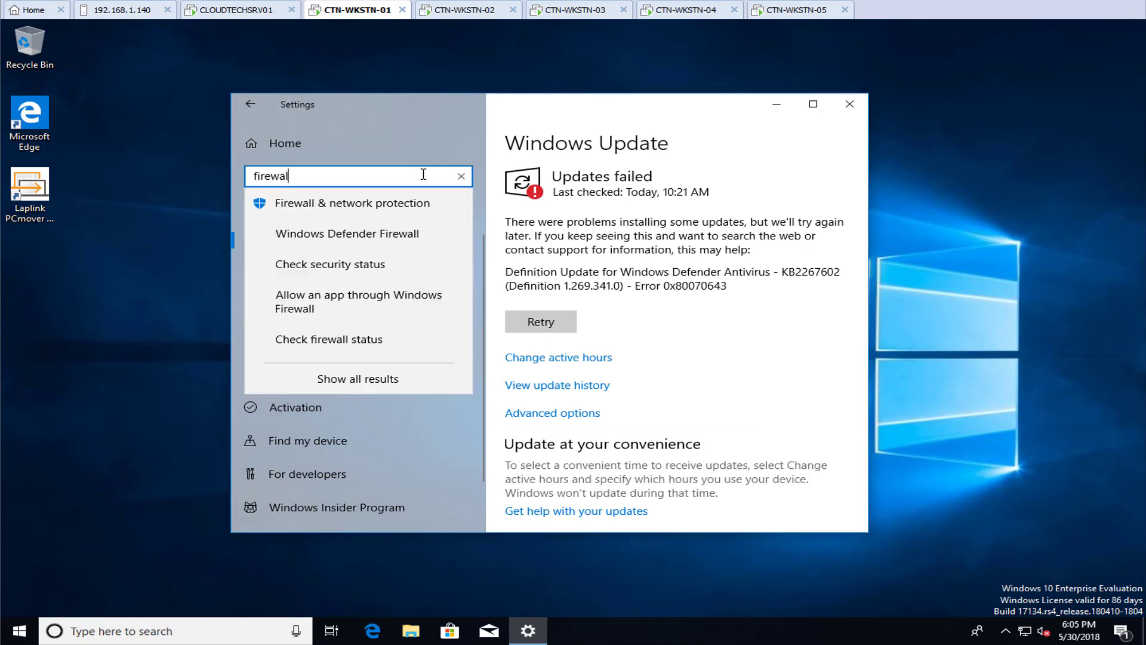
{"action": "left_click", "coordinate": [336, 303]}
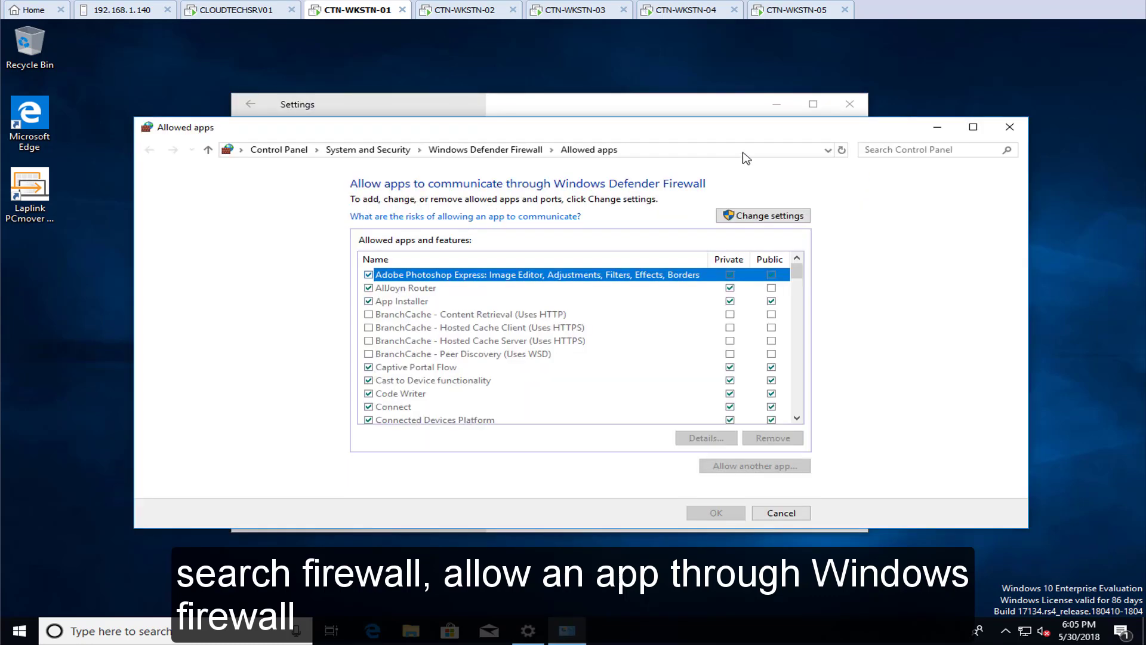
{"action": "left_click", "coordinate": [850, 105]}
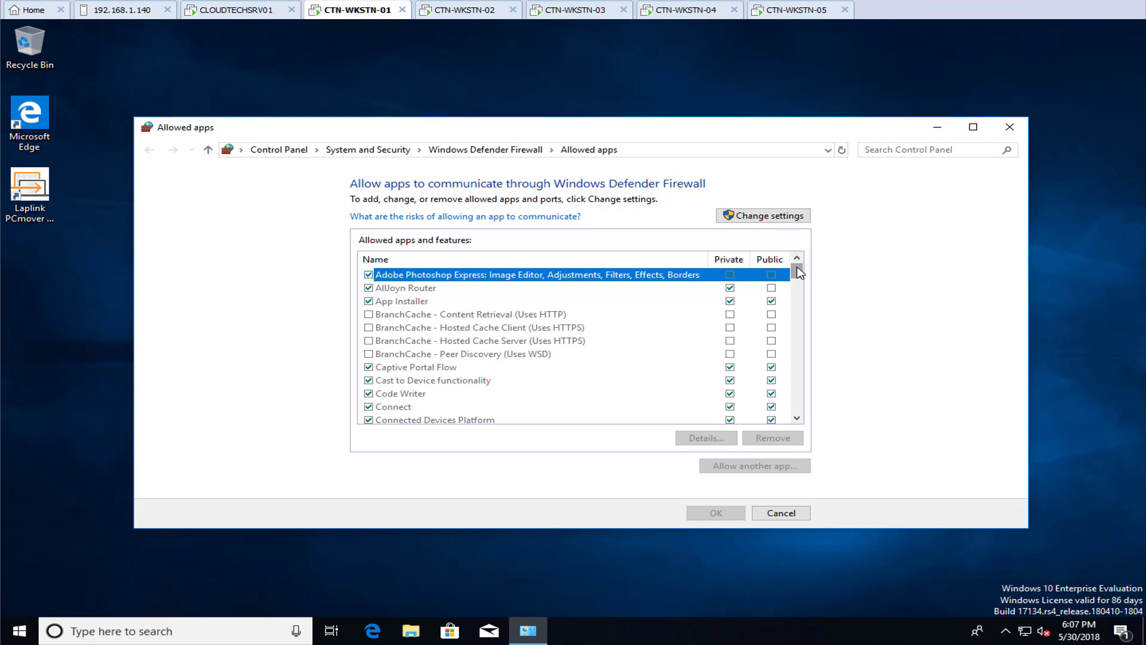
{"action": "left_click_drag", "start_coordinate": [799, 273], "coordinate": [805, 382]}
{"action": "scroll", "coordinate": [805, 386], "scroll_direction": "down", "scroll_amount": 6}
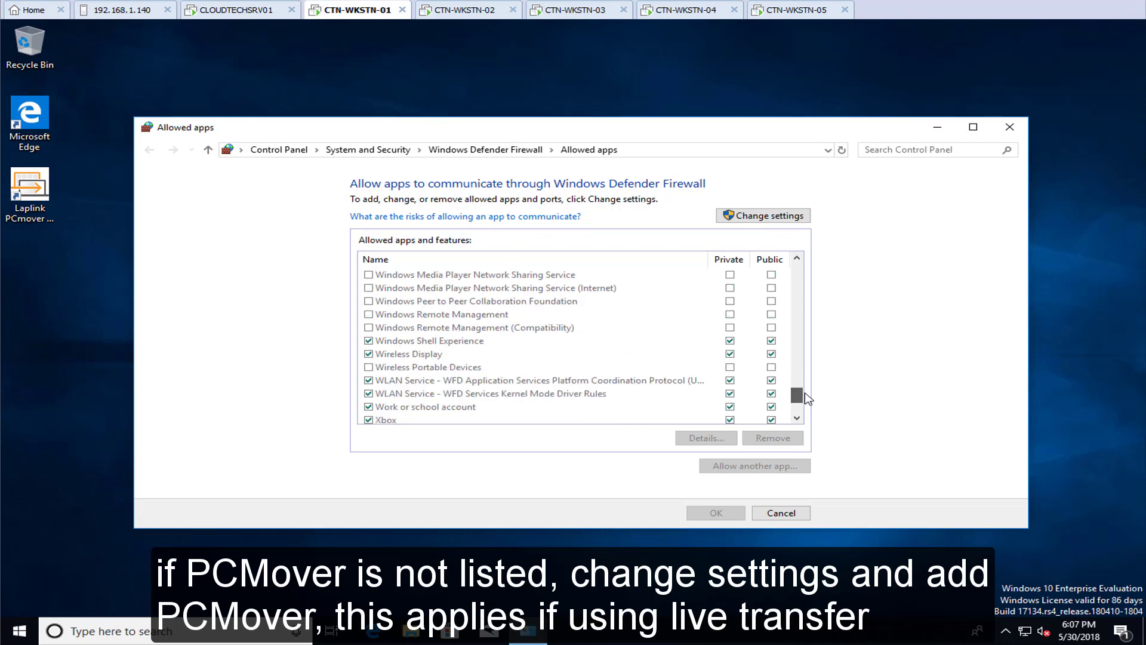
{"action": "left_click_drag", "start_coordinate": [797, 404], "coordinate": [797, 266]}
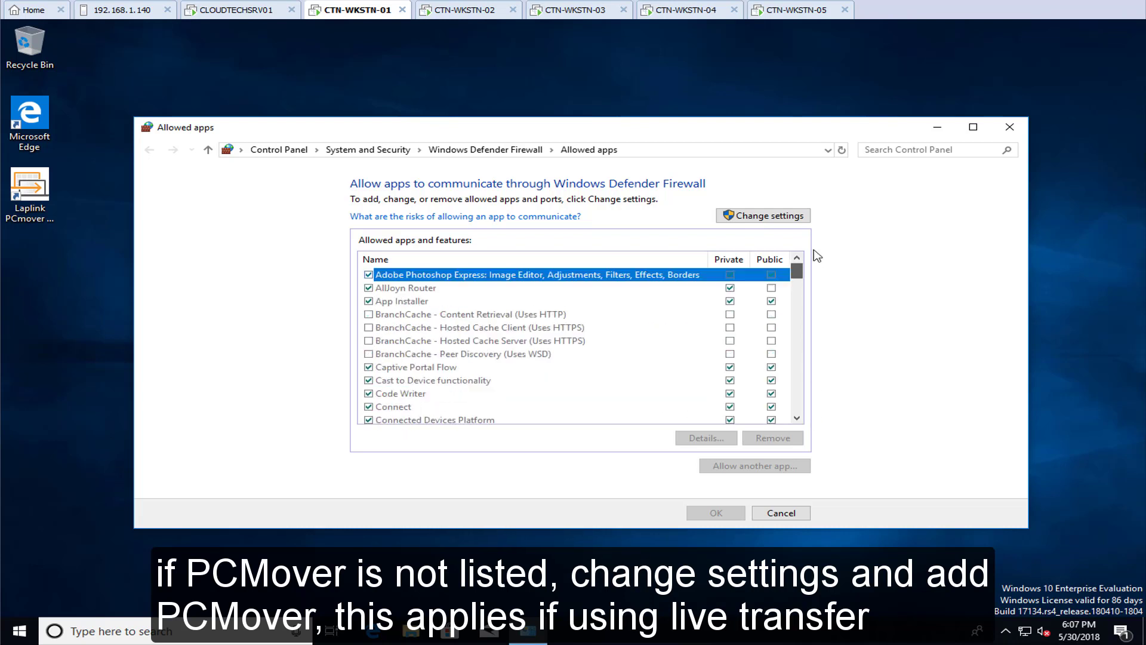
- Start adding another allowed app to the firewall and copy the PCmover program folder path from the desktop shortcut's file location
{"action": "left_click", "coordinate": [767, 217]}
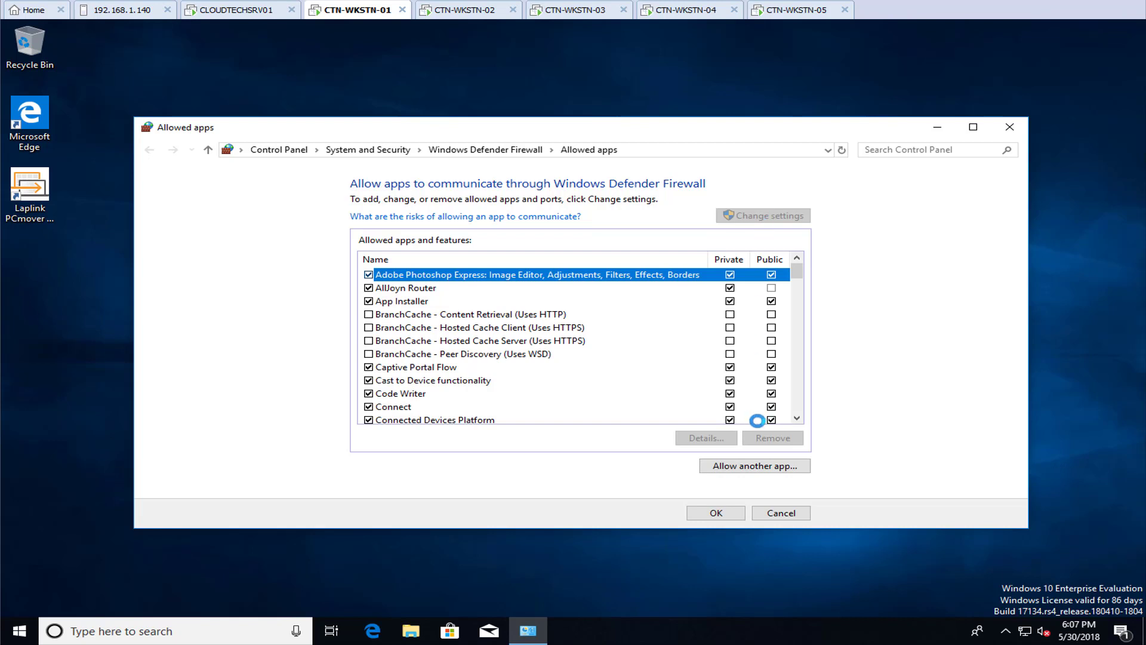
{"action": "left_click", "coordinate": [740, 466]}
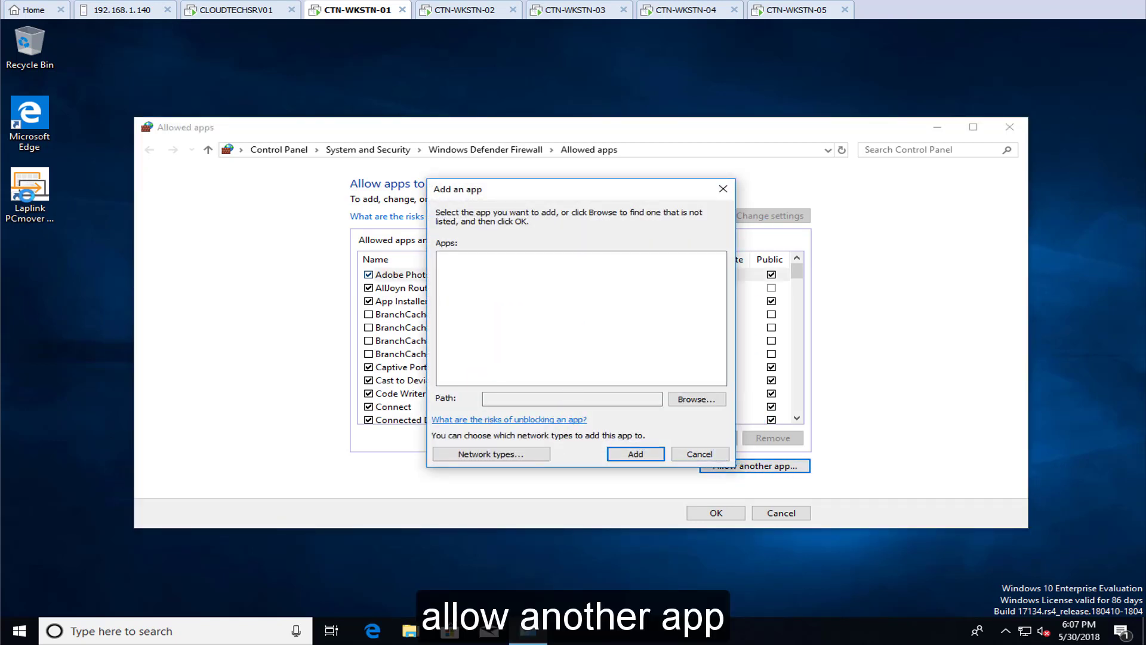
{"action": "left_click", "coordinate": [53, 203]}
{"action": "right_click", "coordinate": [30, 195]}
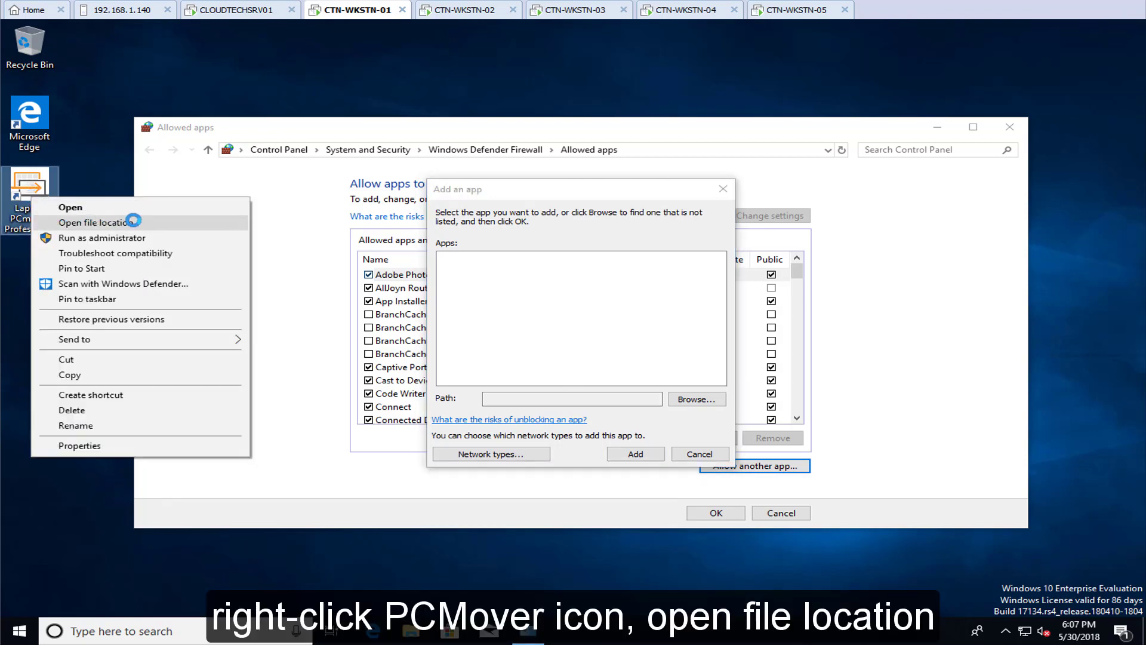
{"action": "left_click", "coordinate": [132, 221]}
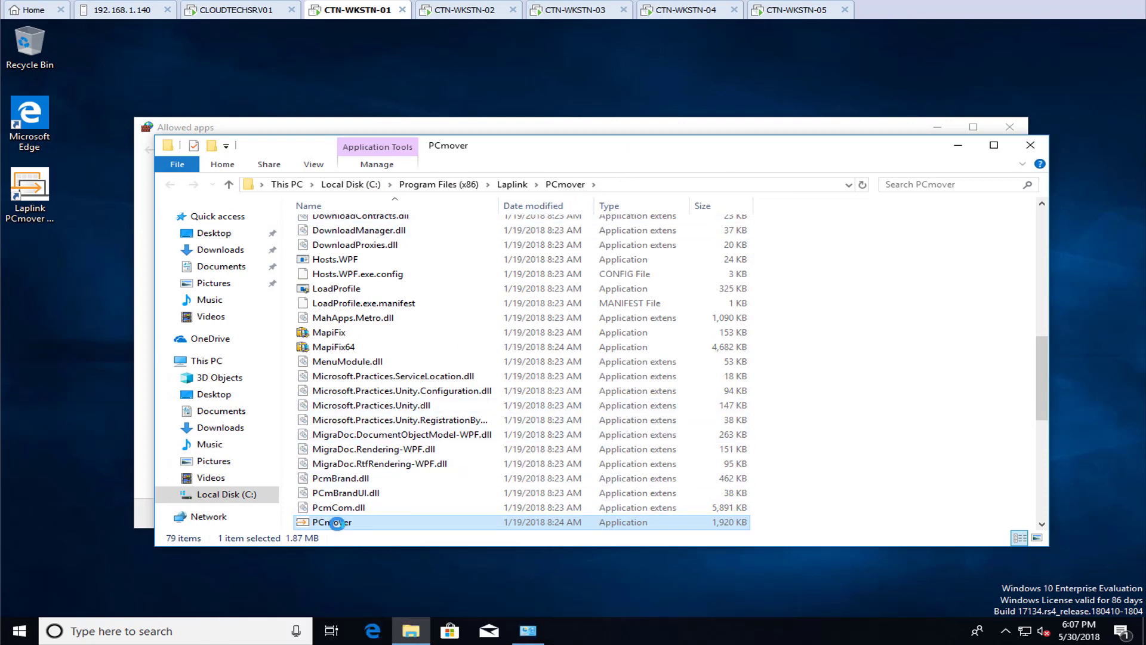
{"action": "left_click", "coordinate": [635, 185]}
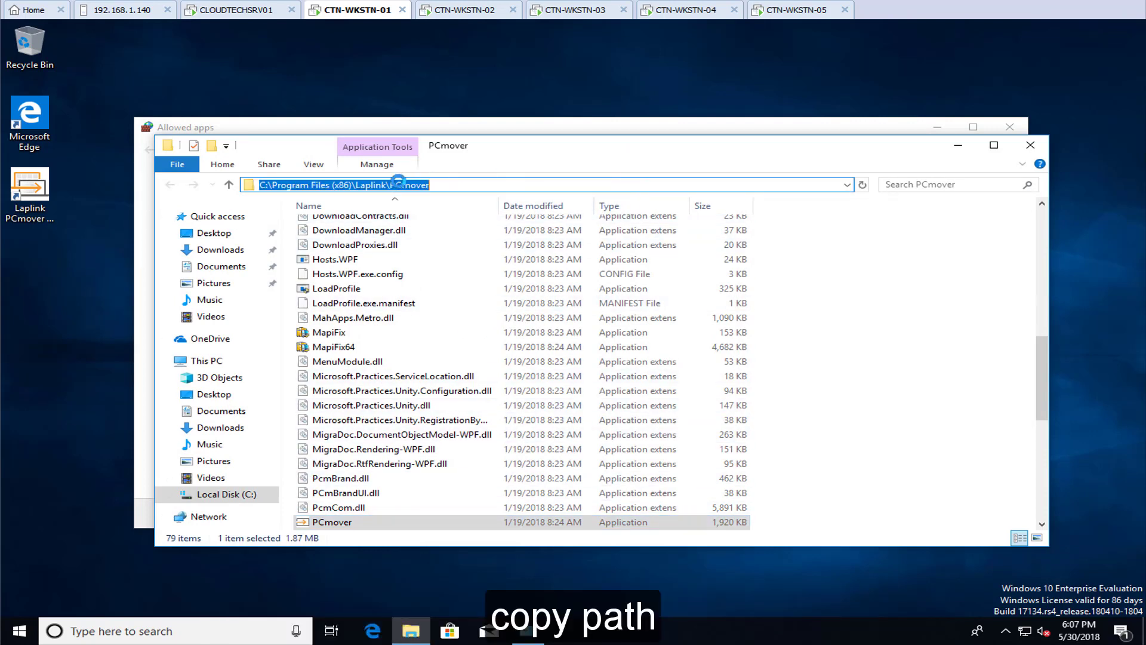
{"action": "right_click", "coordinate": [405, 189]}
{"action": "left_click", "coordinate": [591, 230]}
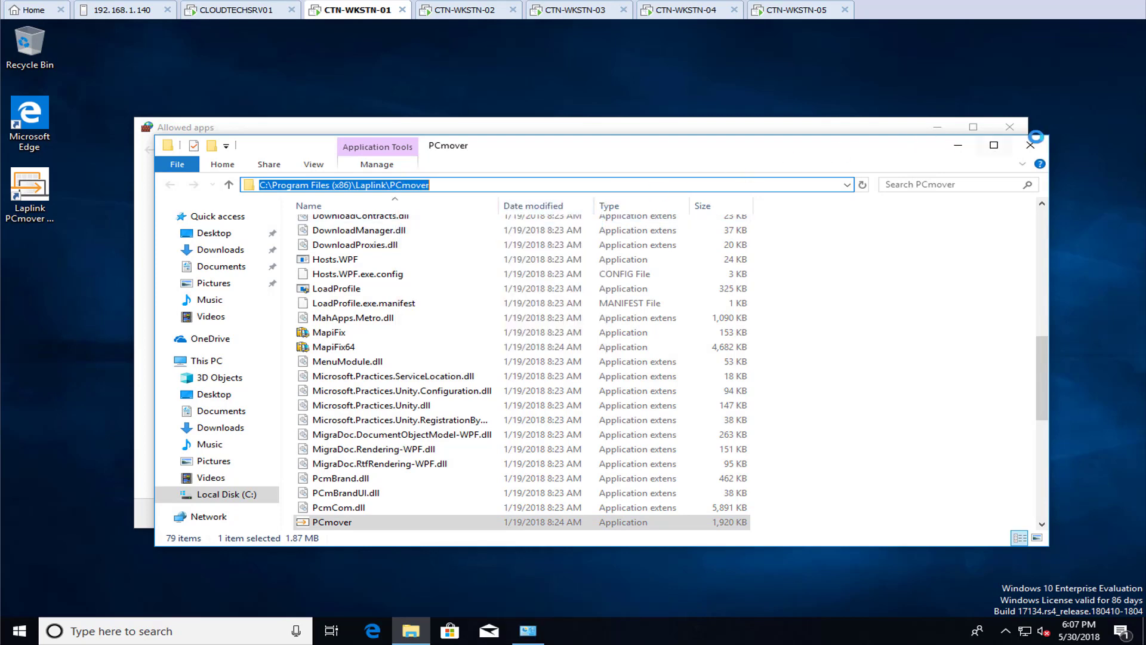
{"action": "left_click", "coordinate": [1037, 143]}
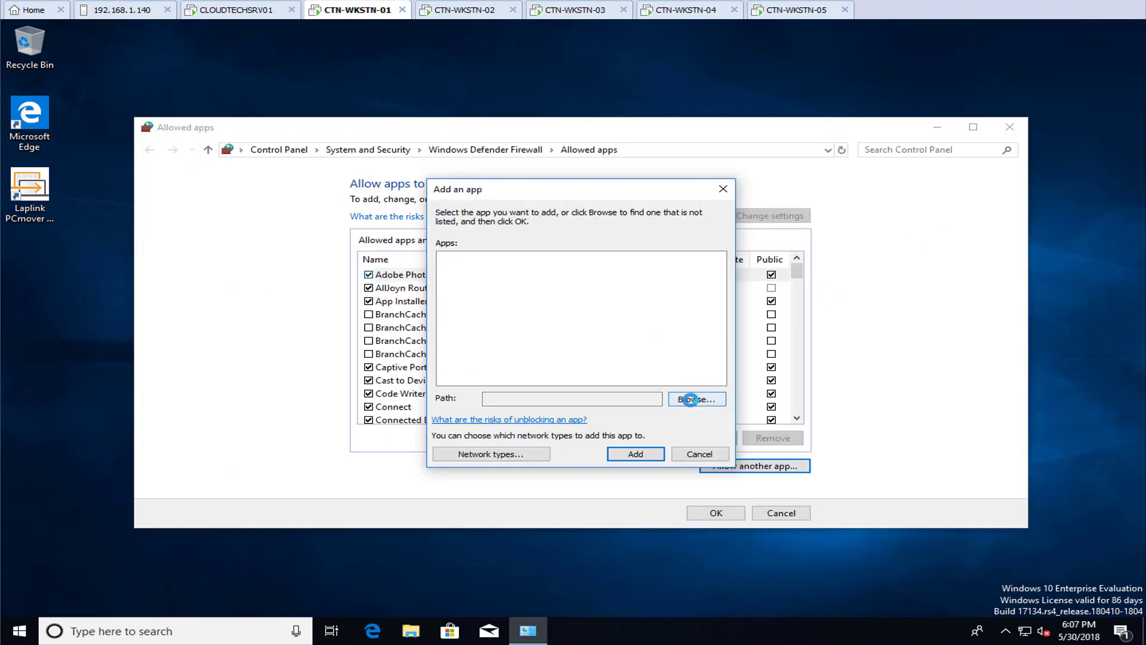
- Browse to C:\Program Files (x86)\Laplink\PCmover, choose the PCmover application and add it to the allowed apps
{"action": "left_click", "coordinate": [690, 399]}
{"action": "left_click", "coordinate": [750, 233]}
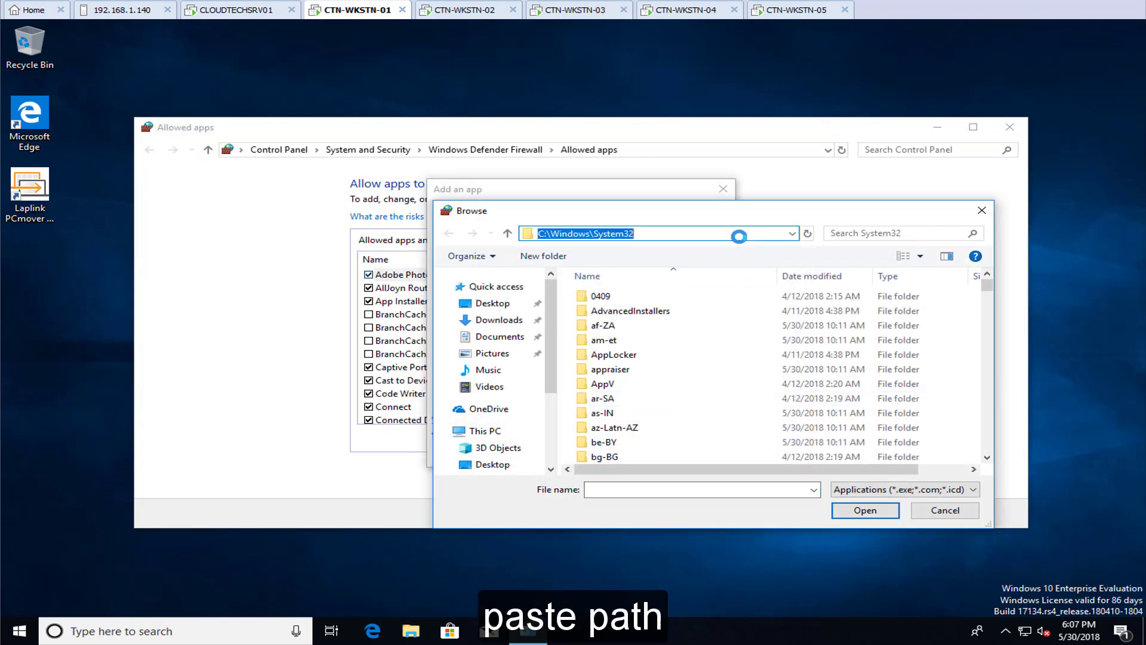
{"action": "right_click", "coordinate": [656, 235]}
{"action": "left_click", "coordinate": [695, 294]}
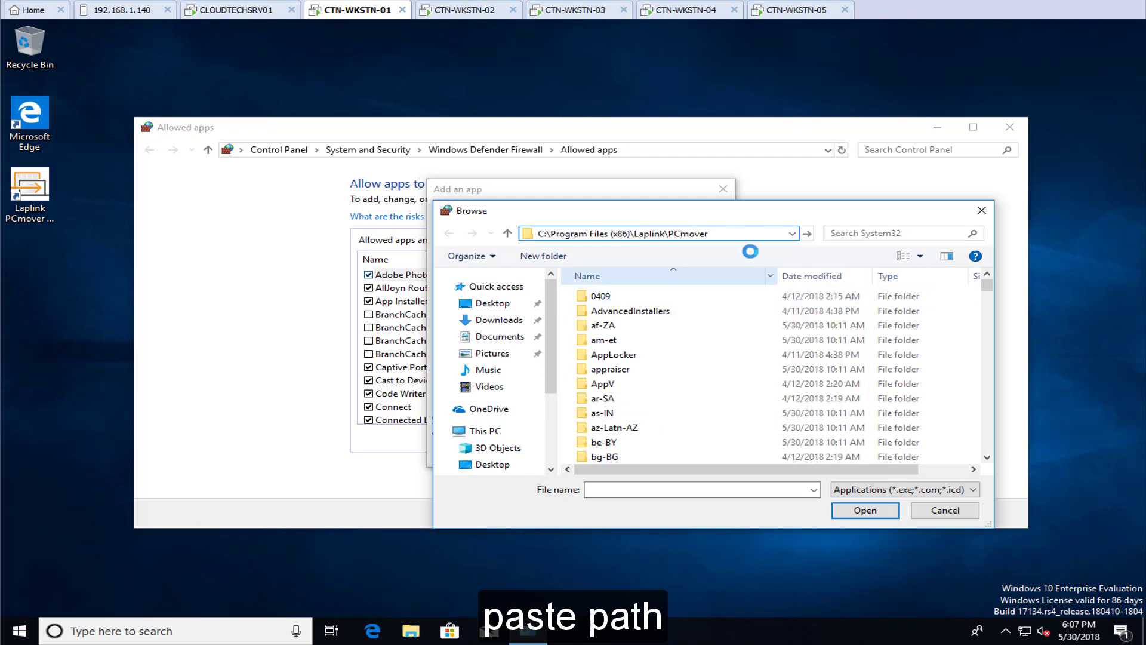
{"action": "left_click", "coordinate": [809, 233]}
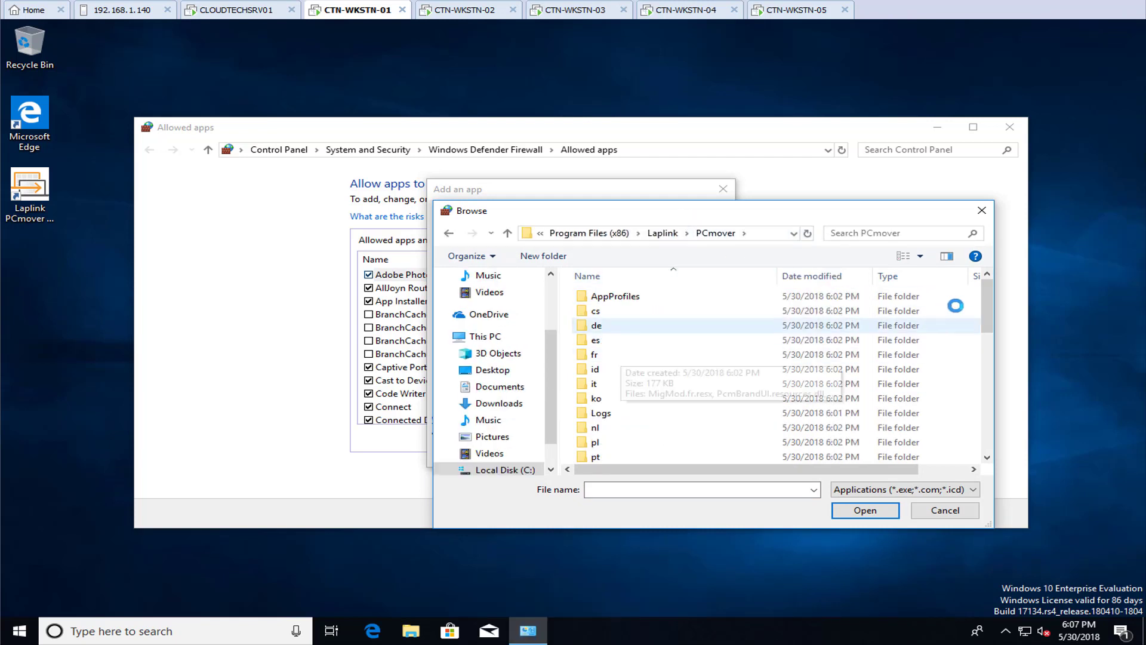
{"action": "left_click_drag", "start_coordinate": [986, 302], "coordinate": [975, 420]}
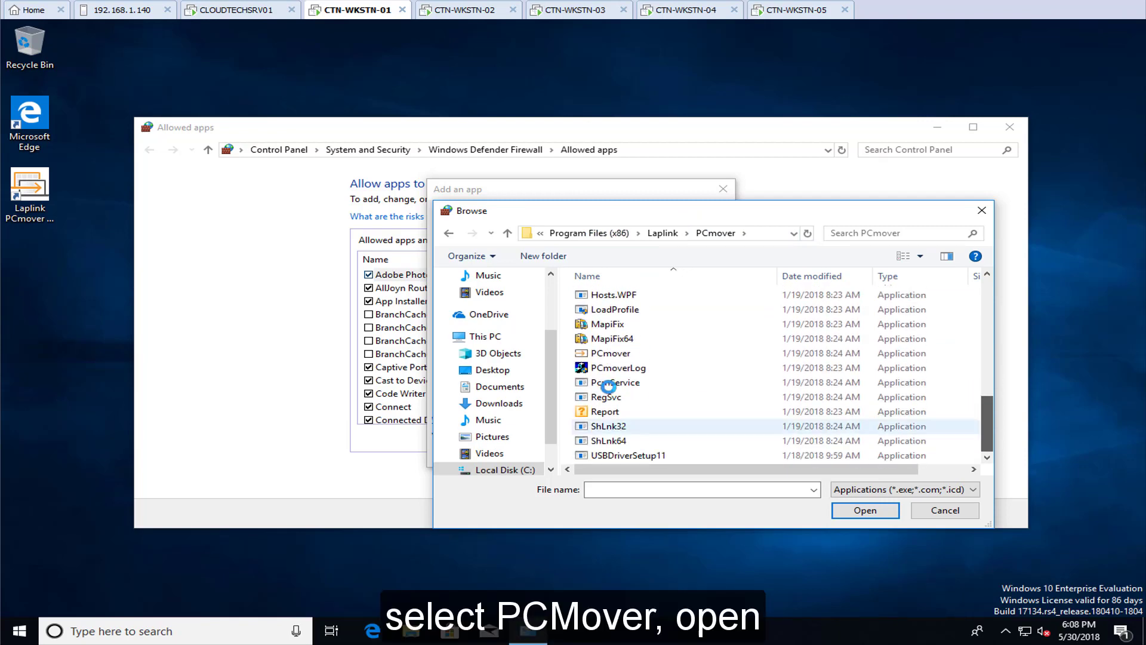
{"action": "left_click", "coordinate": [585, 352]}
{"action": "left_click", "coordinate": [864, 510]}
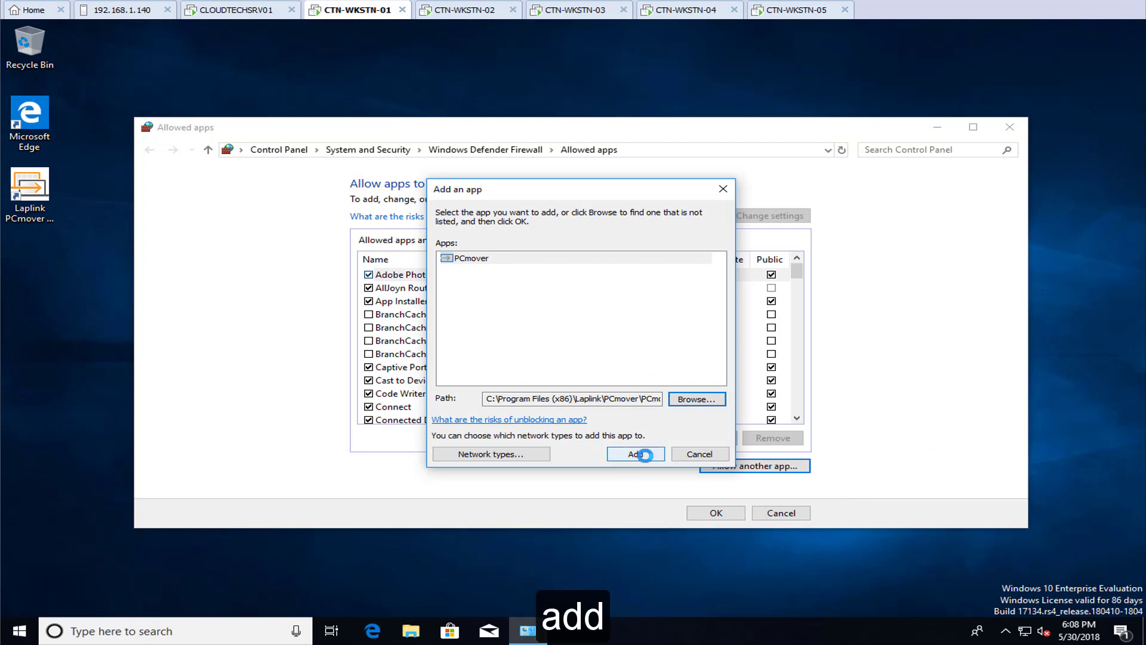
{"action": "left_click", "coordinate": [643, 454]}
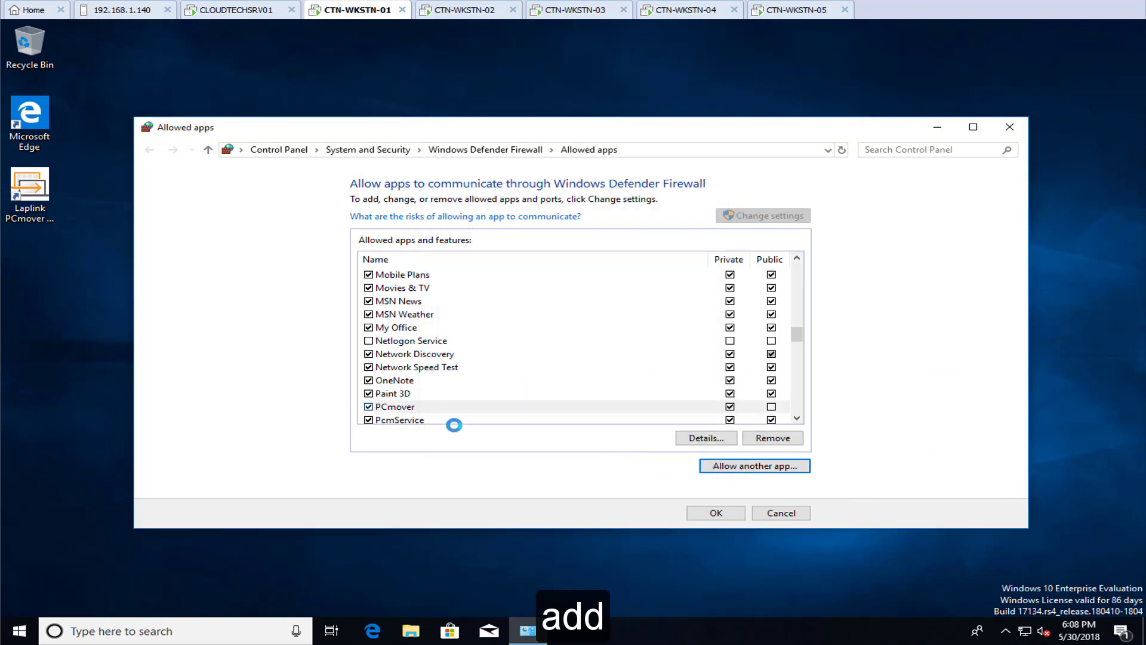
- Allow PCmover through the firewall on public networks as well and save the allowed apps settings
{"action": "scroll", "coordinate": [440, 401], "scroll_direction": "down", "scroll_amount": 3}
{"action": "scroll", "coordinate": [439, 403], "scroll_direction": "down", "scroll_amount": 1}
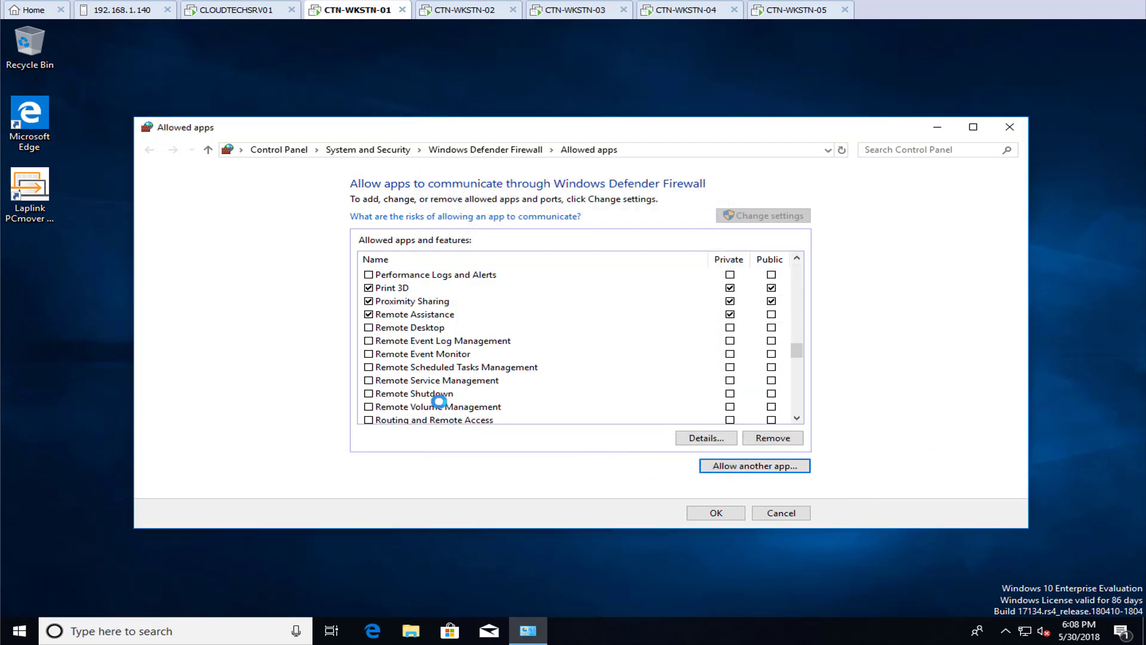
{"action": "scroll", "coordinate": [440, 401], "scroll_direction": "up", "scroll_amount": 1}
{"action": "left_click", "coordinate": [398, 288]}
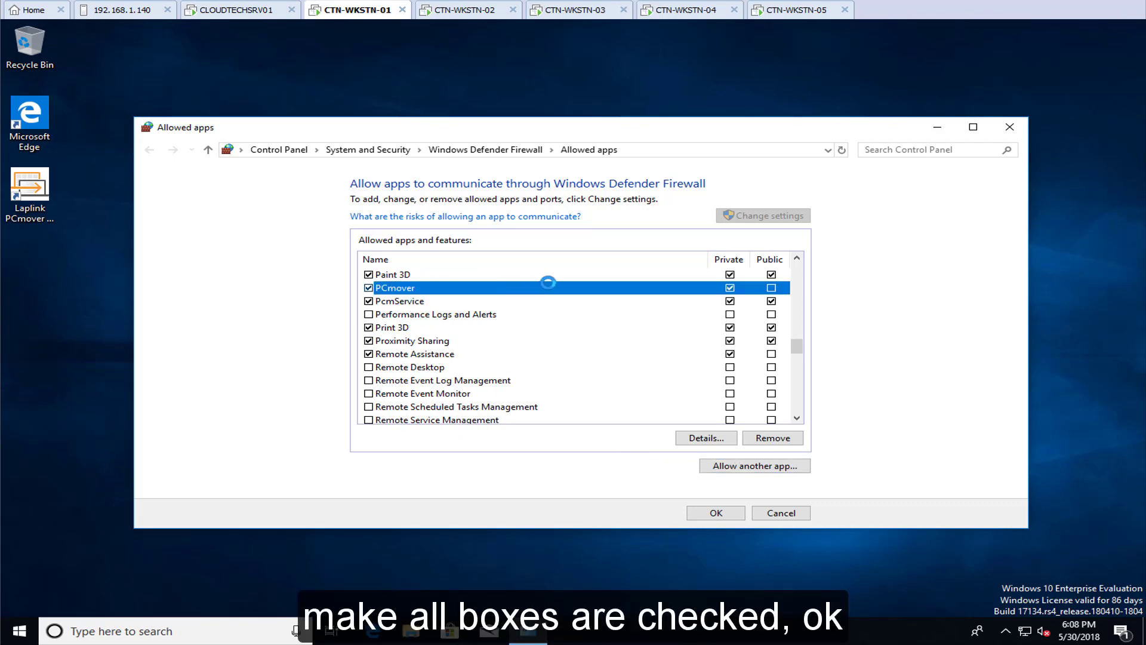
{"action": "left_click", "coordinate": [772, 288]}
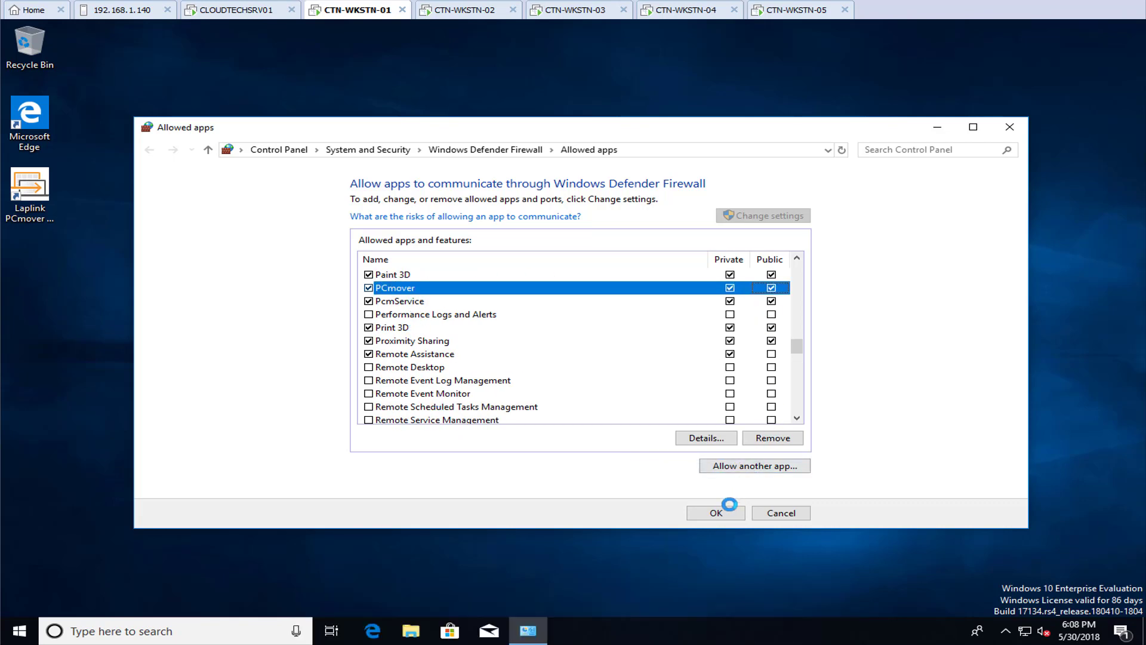
{"action": "left_click", "coordinate": [721, 513]}
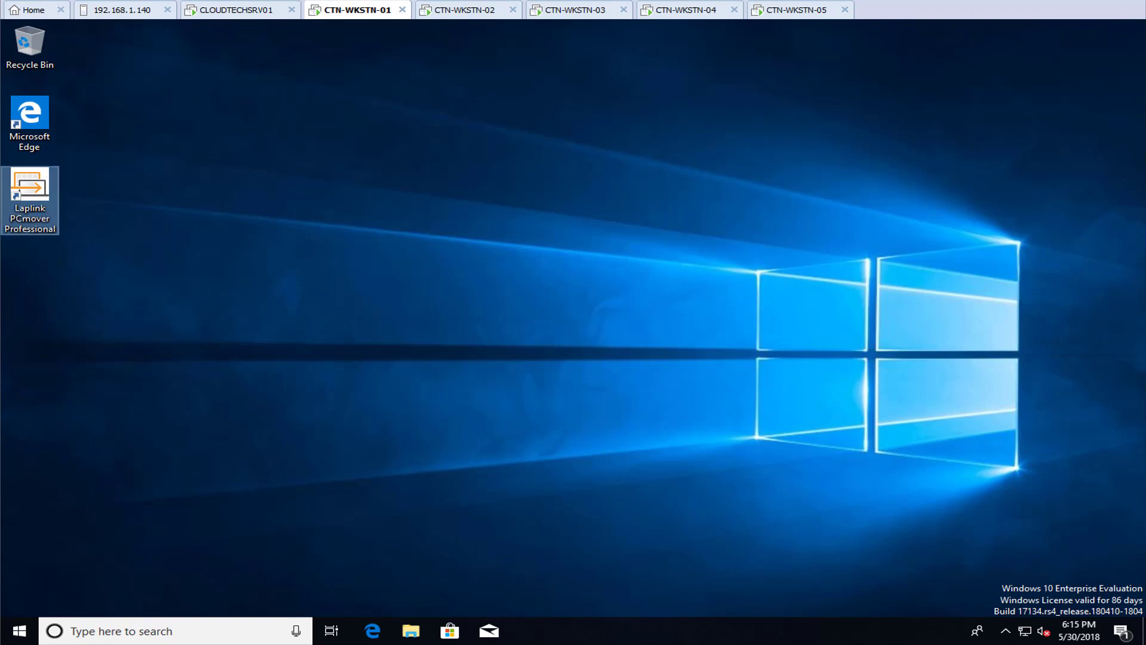
- Connect the SanDisk Ultra USB drive to the CTN-WKSTN-01 virtual machine and choose to take no action for removable drives
{"action": "left_click", "coordinate": [104, 1]}
{"action": "mouse_move", "coordinate": [159, 18]}
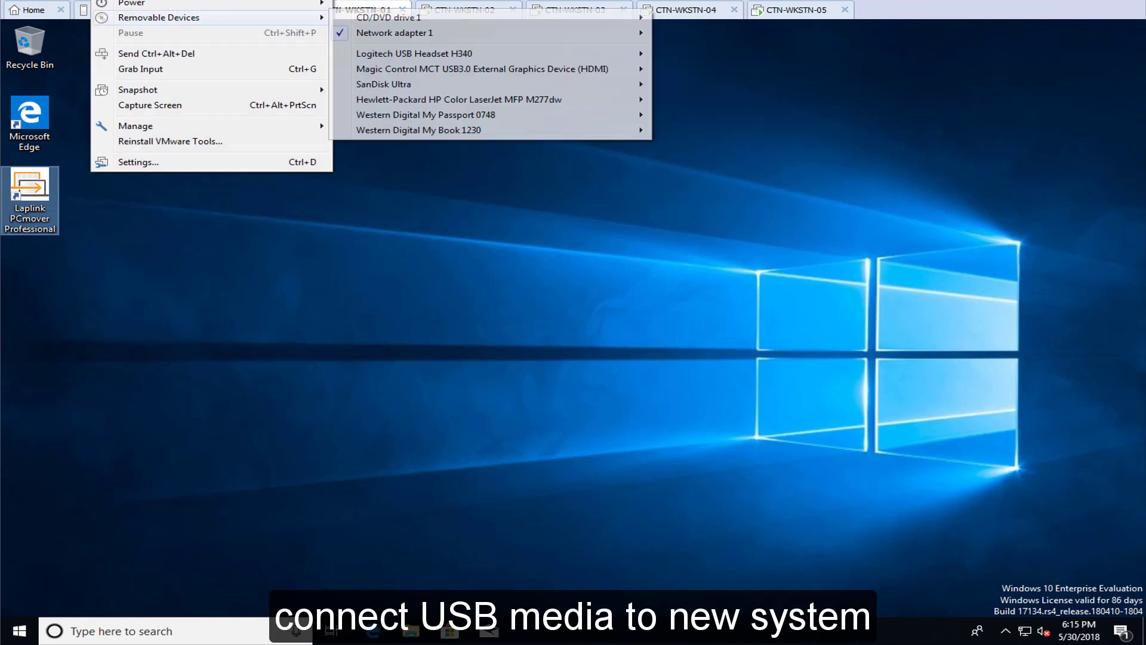
{"action": "mouse_move", "coordinate": [597, 84]}
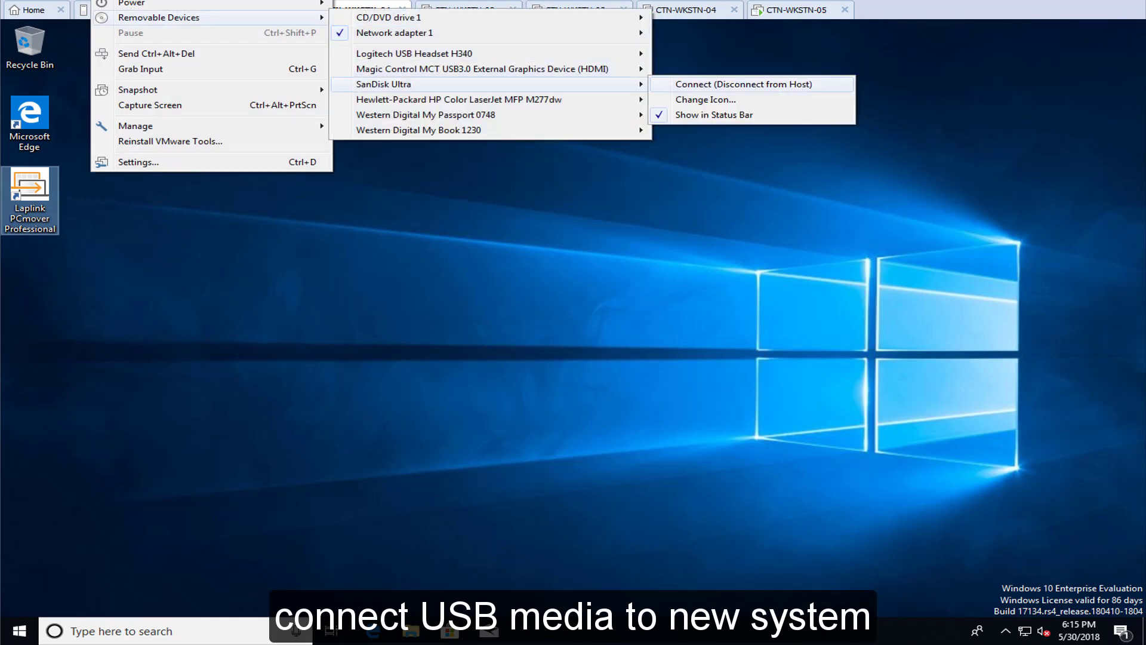
{"action": "left_click", "coordinate": [716, 84]}
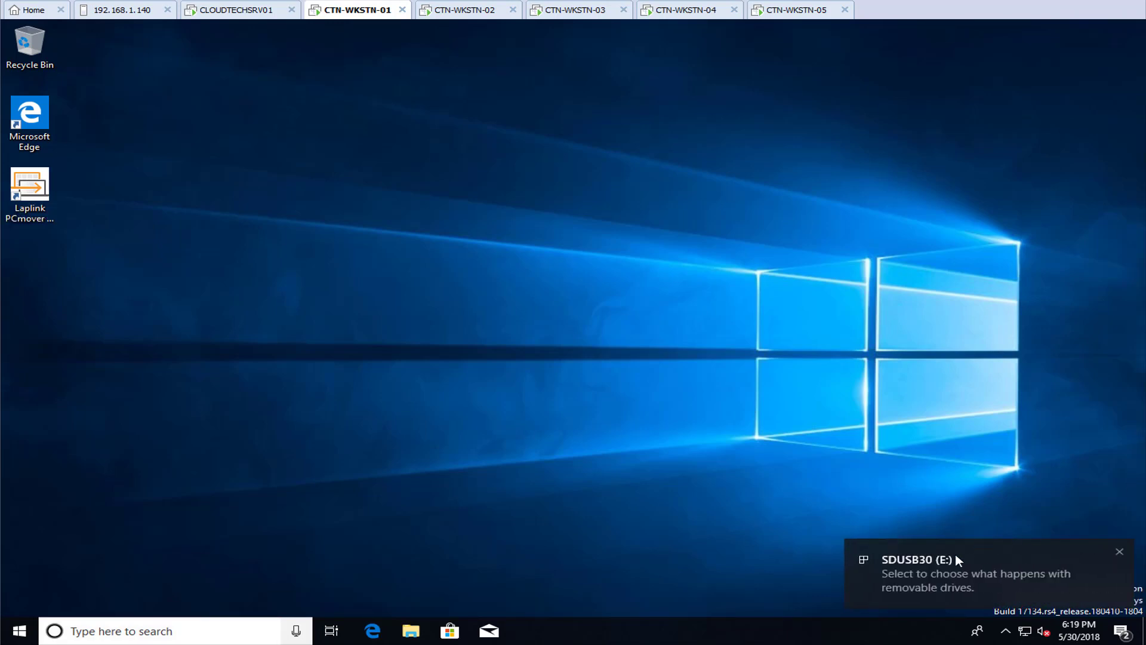
{"action": "left_click", "coordinate": [940, 565]}
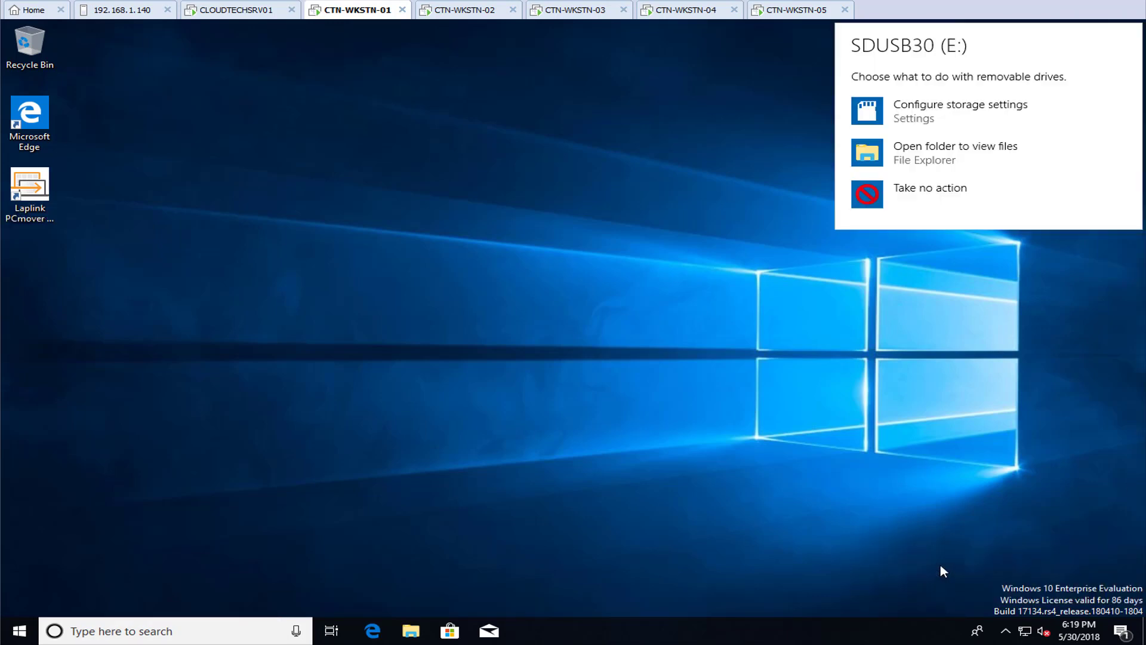
{"action": "left_click", "coordinate": [902, 187]}
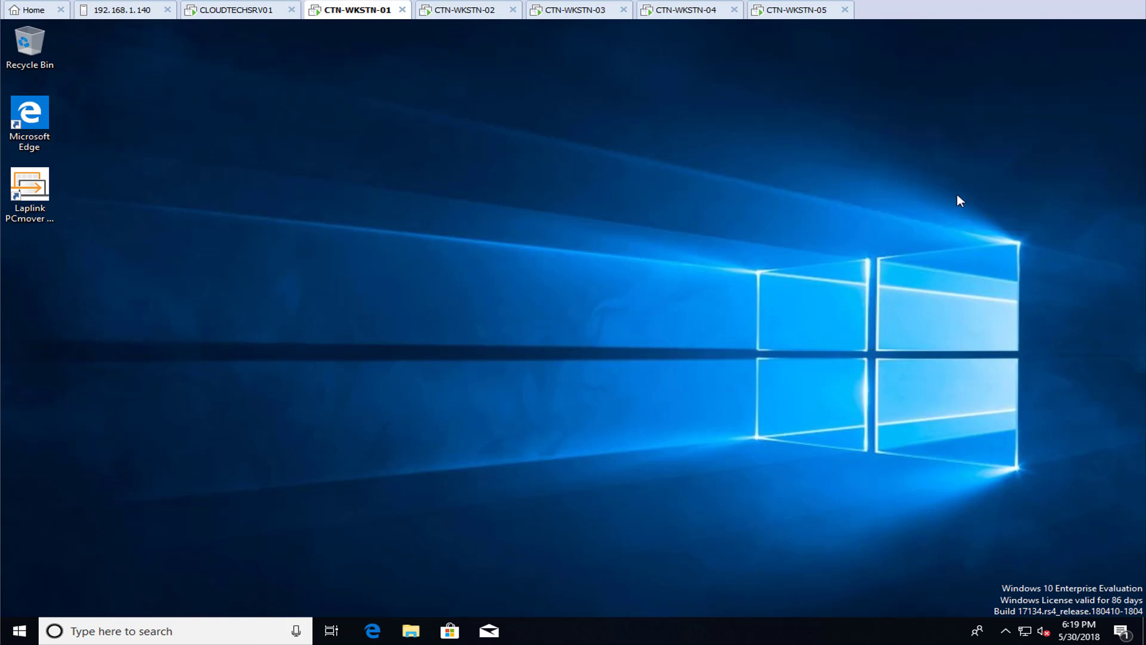
- Launch Laplink PCmover Professional and choose File Based Transfer from the advanced options
{"action": "double_click", "coordinate": [29, 188]}
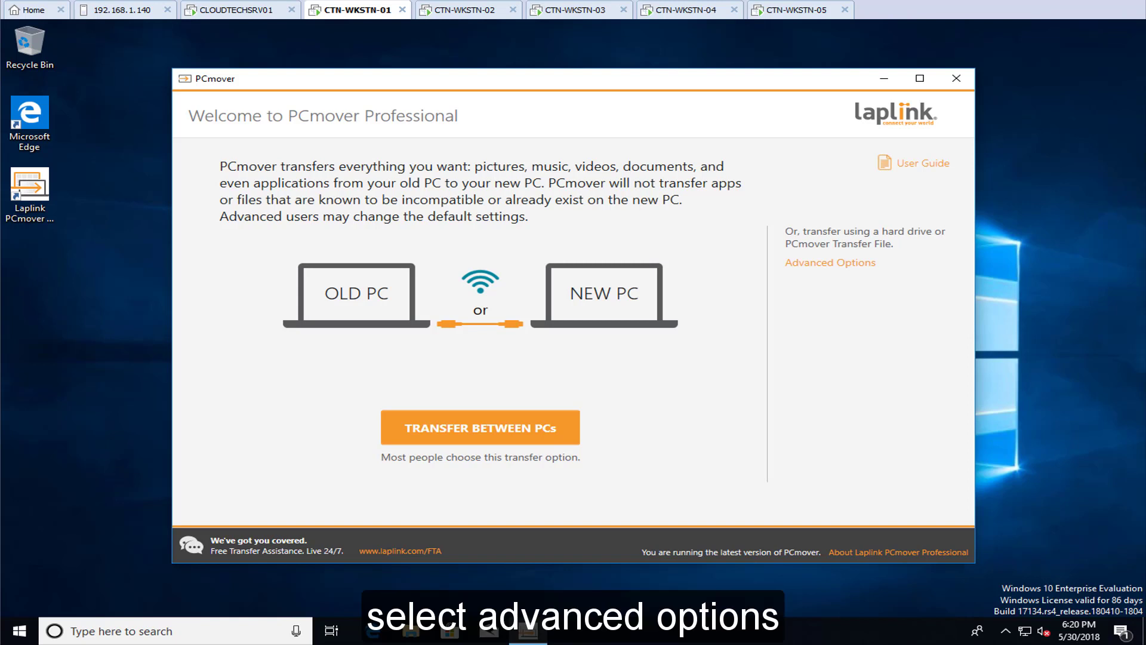
{"action": "left_click", "coordinate": [838, 268]}
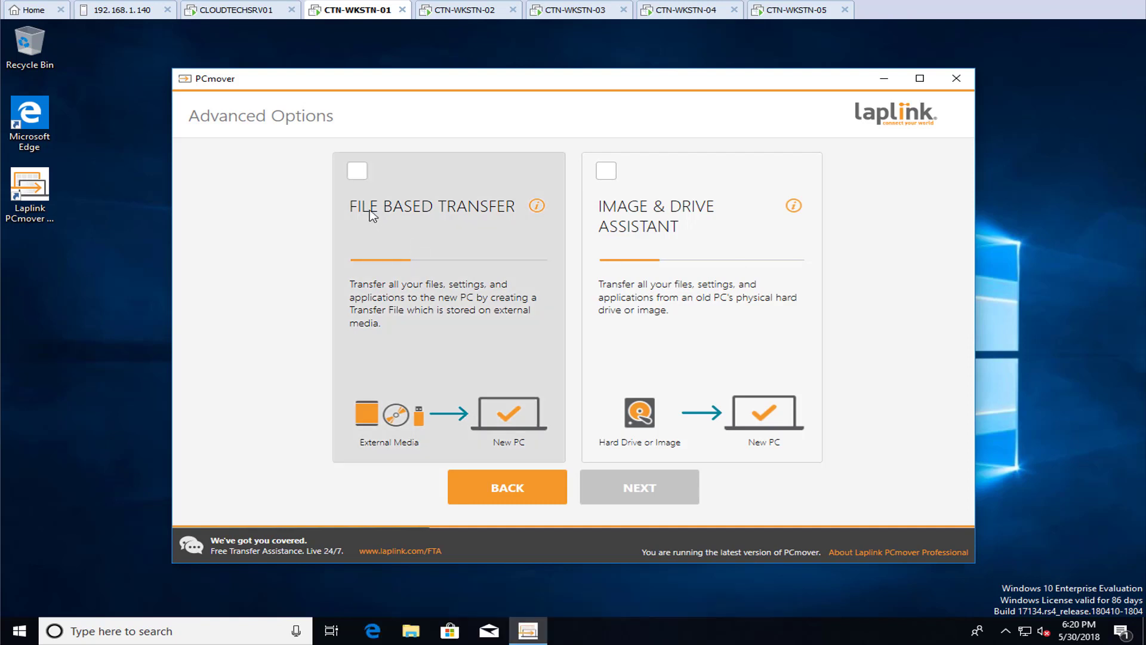
{"action": "left_click", "coordinate": [357, 178]}
{"action": "left_click", "coordinate": [657, 488]}
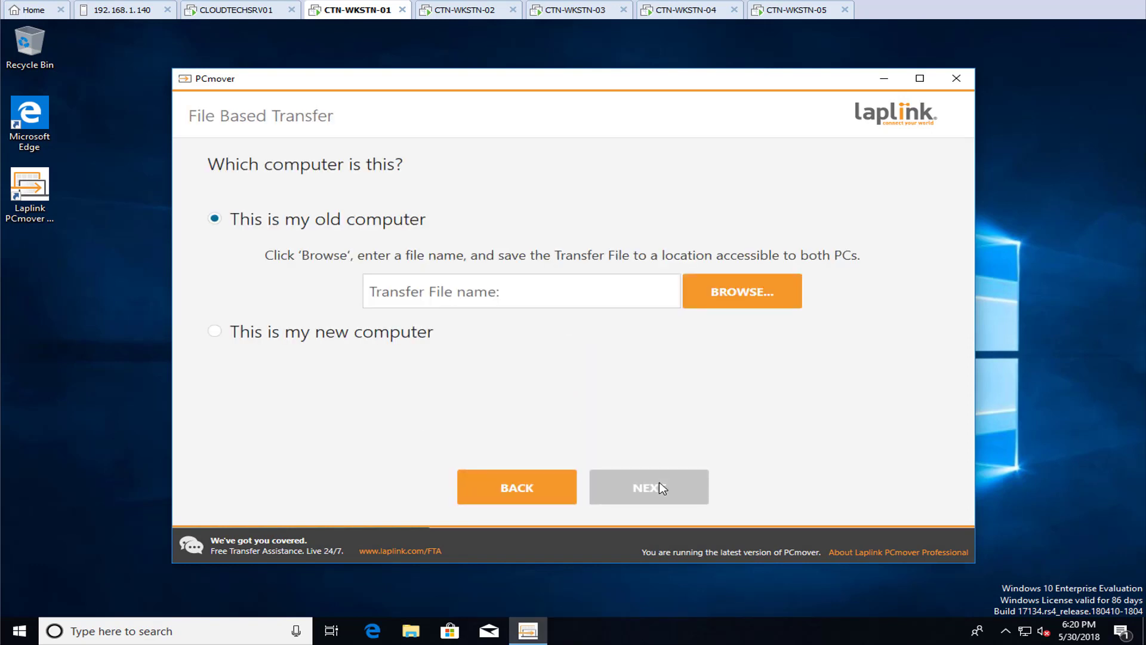
- Identify this PC as the new computer and select the transfer file E:\PCMover Files\PCMover_BKUP.pcv
{"action": "left_click", "coordinate": [215, 331]}
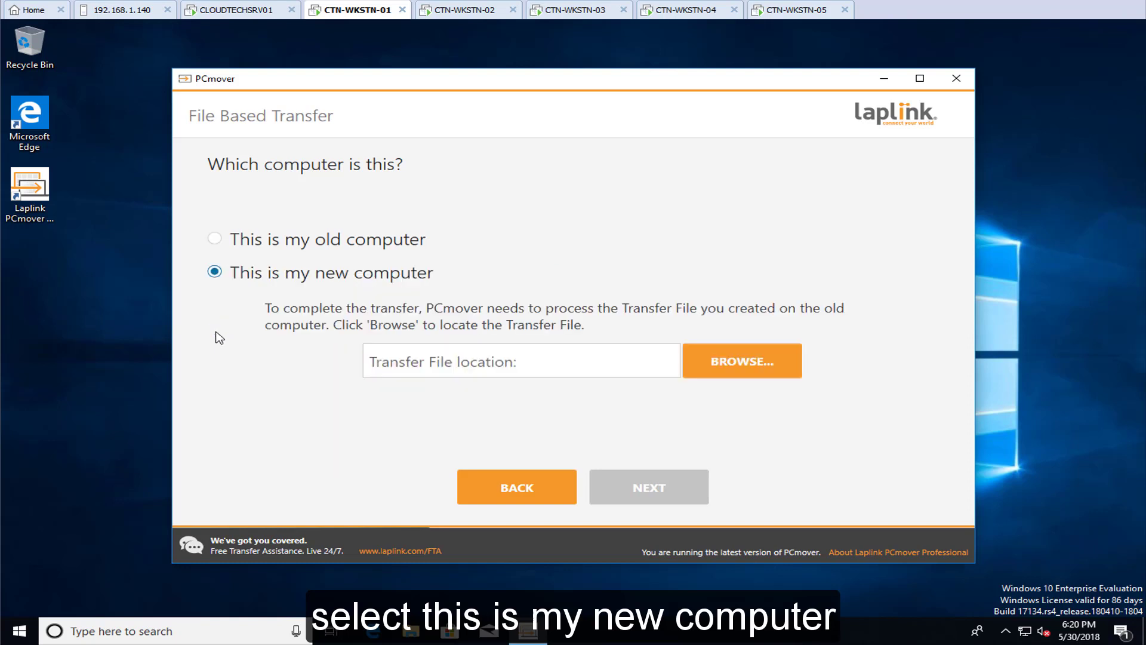
{"action": "left_click", "coordinate": [752, 375]}
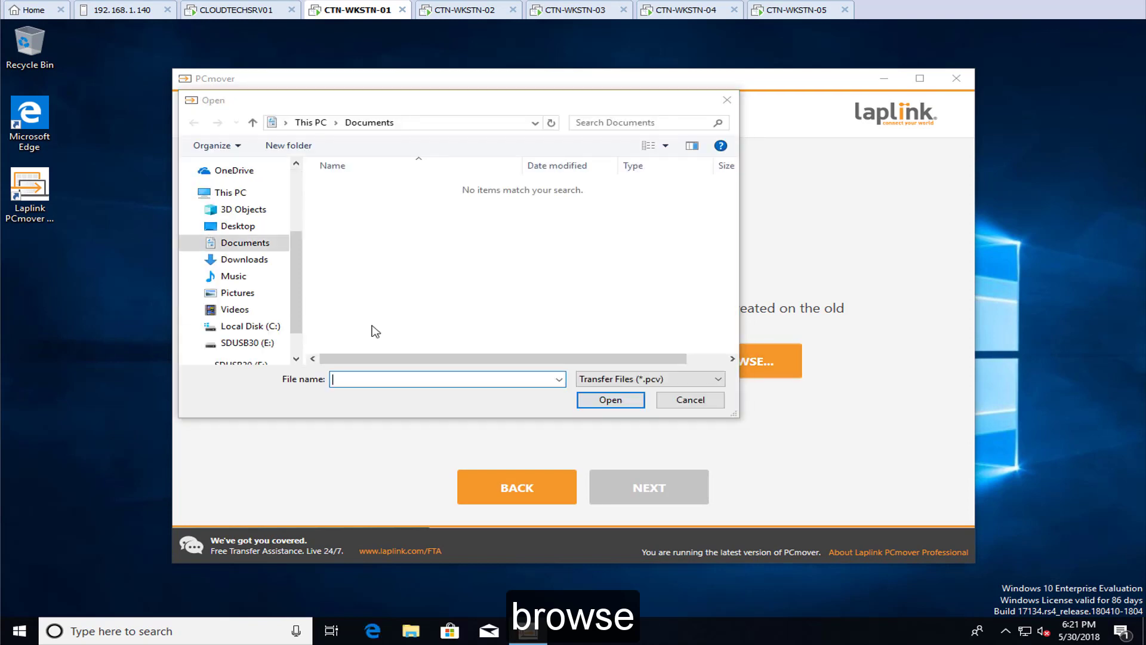
{"action": "scroll", "coordinate": [292, 310], "scroll_direction": "down", "scroll_amount": 1}
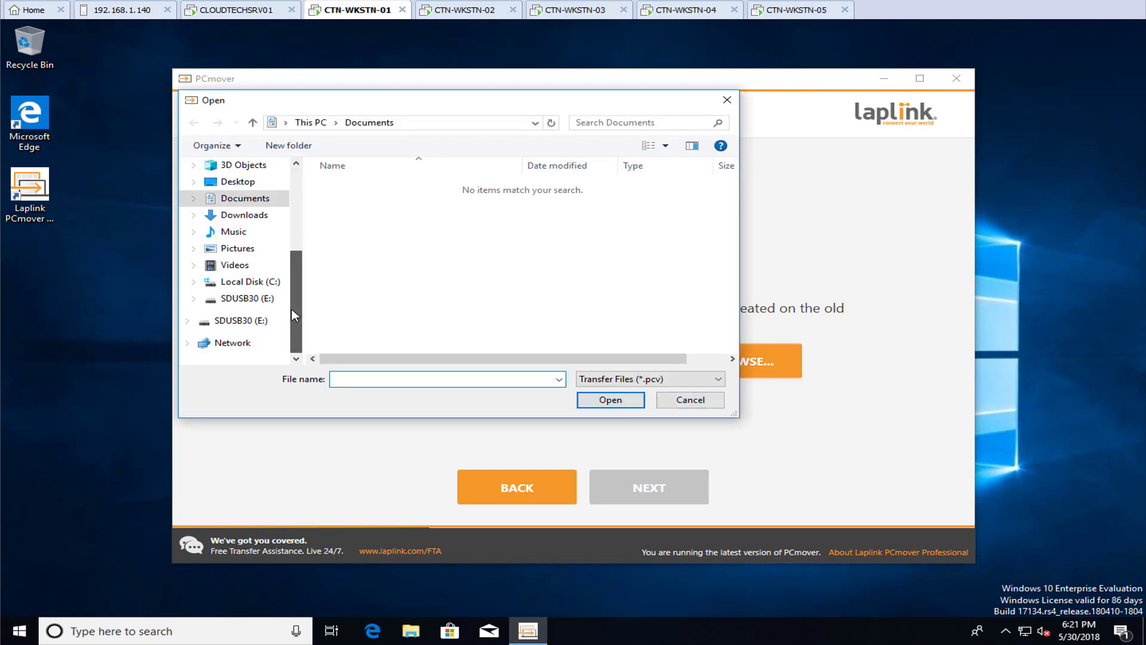
{"action": "left_click", "coordinate": [251, 300]}
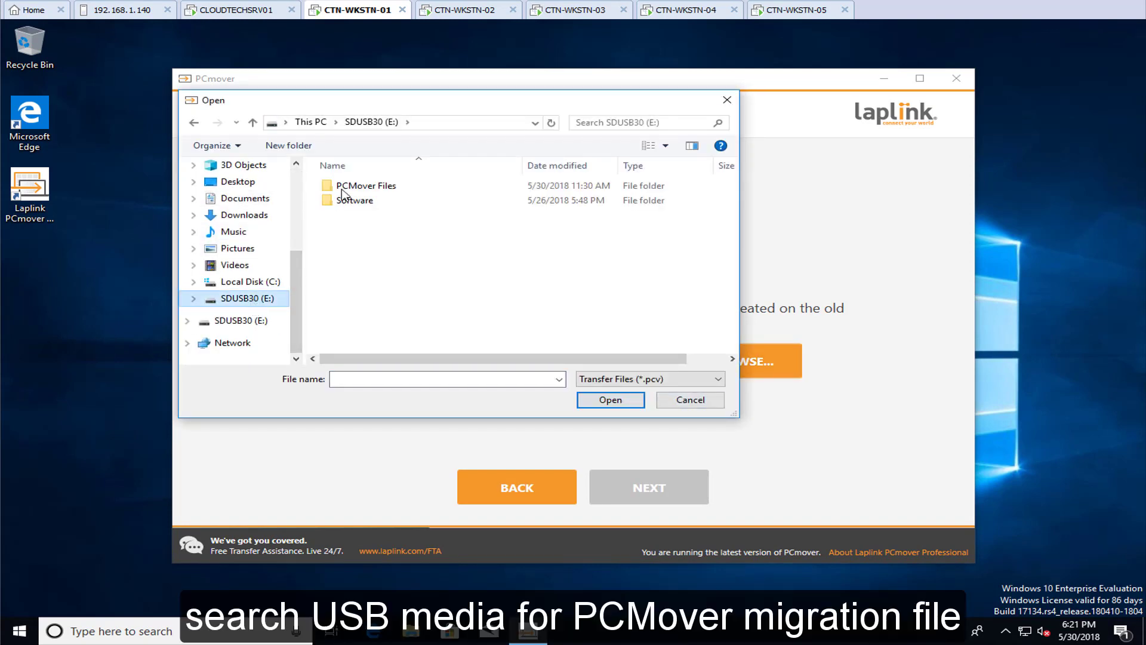
{"action": "left_click", "coordinate": [343, 188]}
{"action": "double_click", "coordinate": [367, 190]}
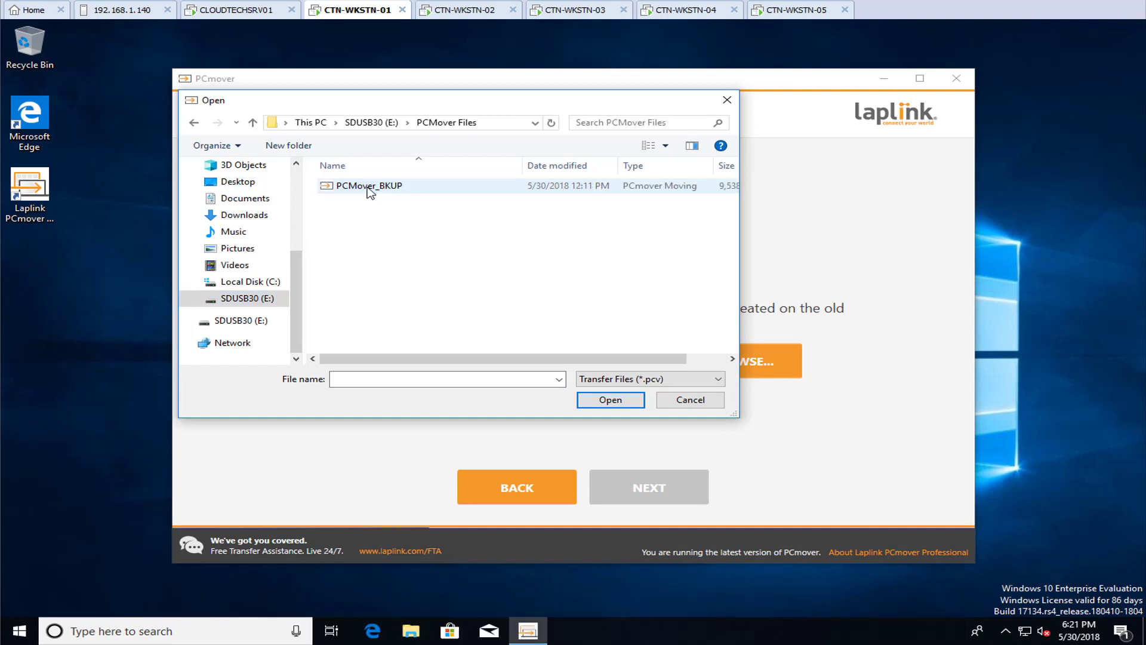
{"action": "left_click", "coordinate": [368, 189]}
{"action": "left_click", "coordinate": [610, 399]}
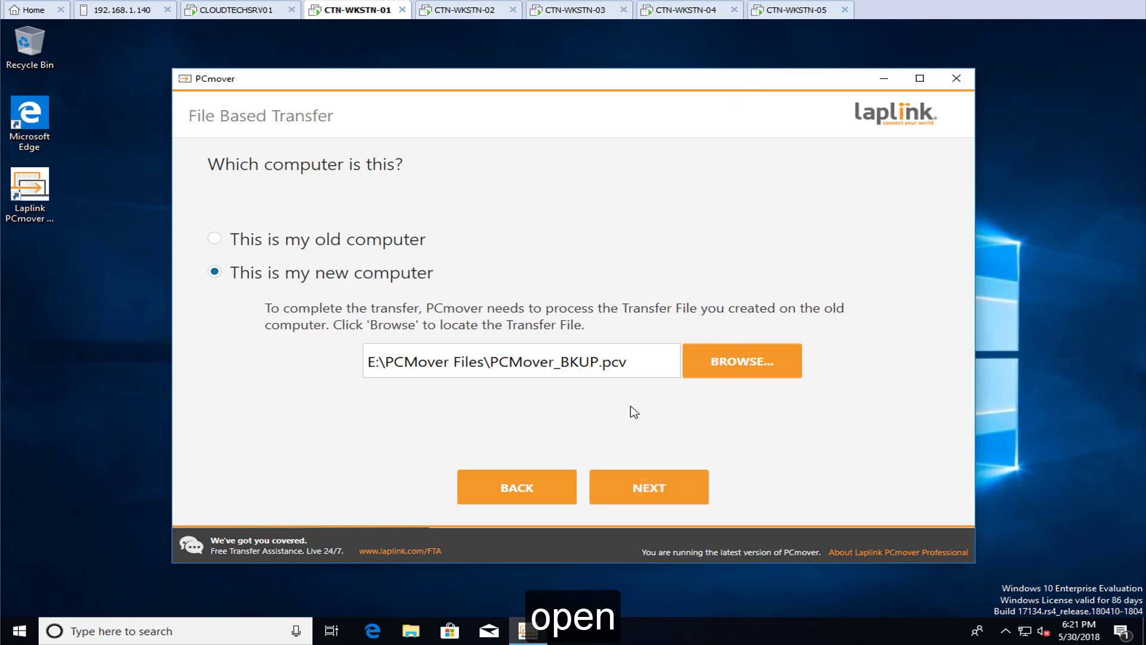
- Scan the new PC and start unloading the transfer file, accepting the proposed user mapping and the C:\ to C:\ drive mapping
{"action": "left_click", "coordinate": [688, 489]}
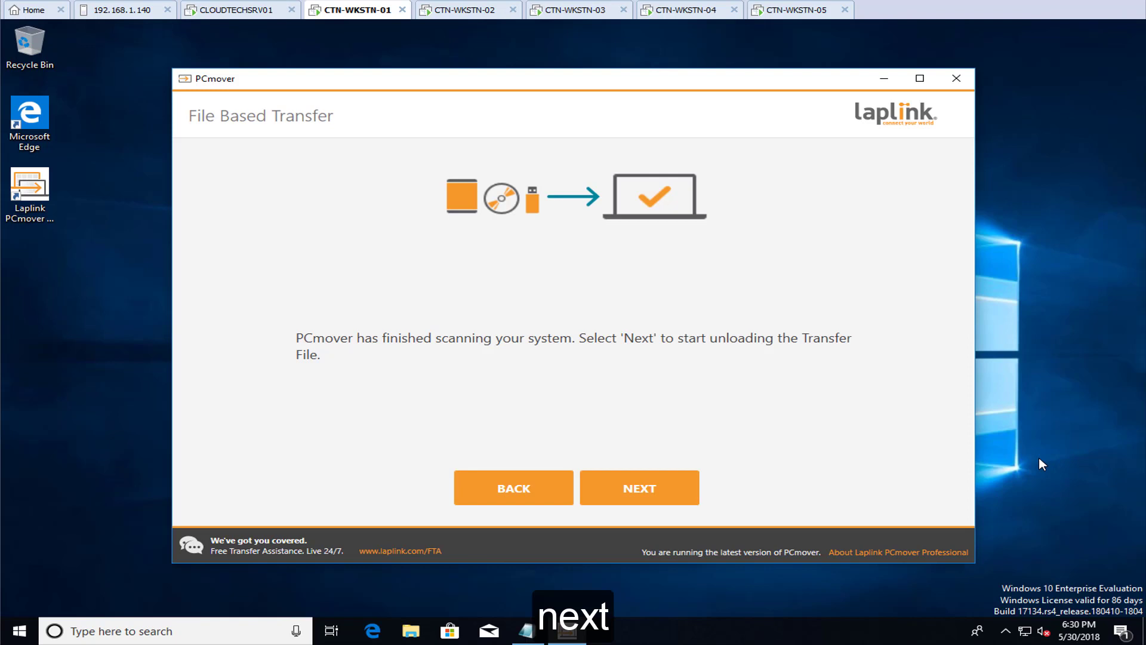
{"action": "left_click", "coordinate": [671, 488]}
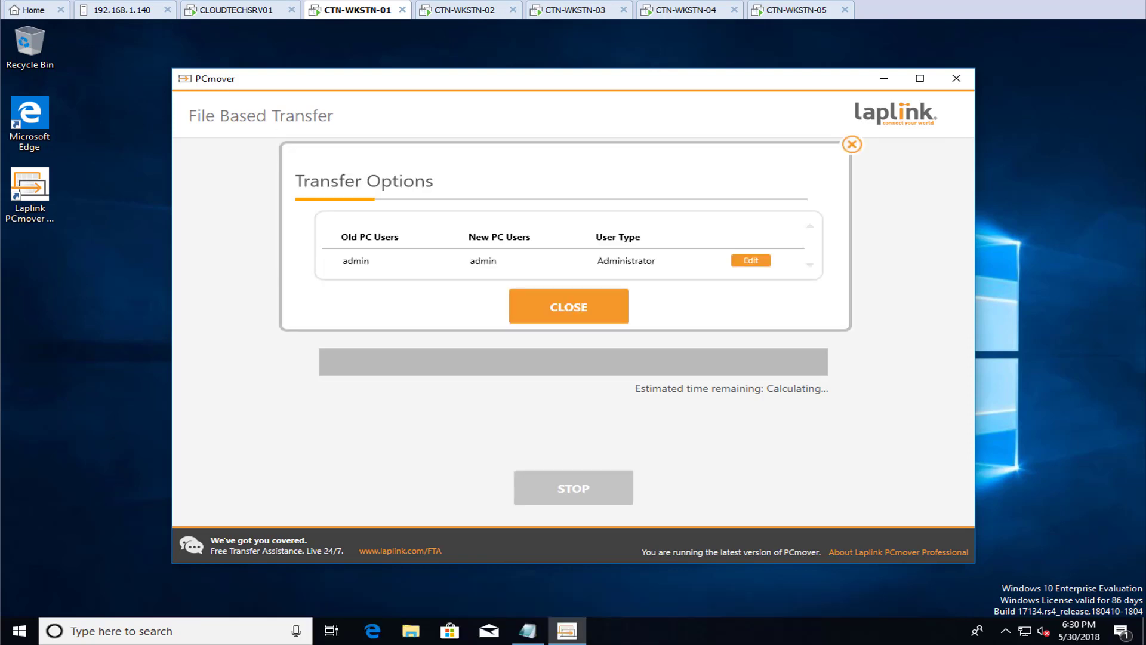
{"action": "left_click", "coordinate": [622, 312]}
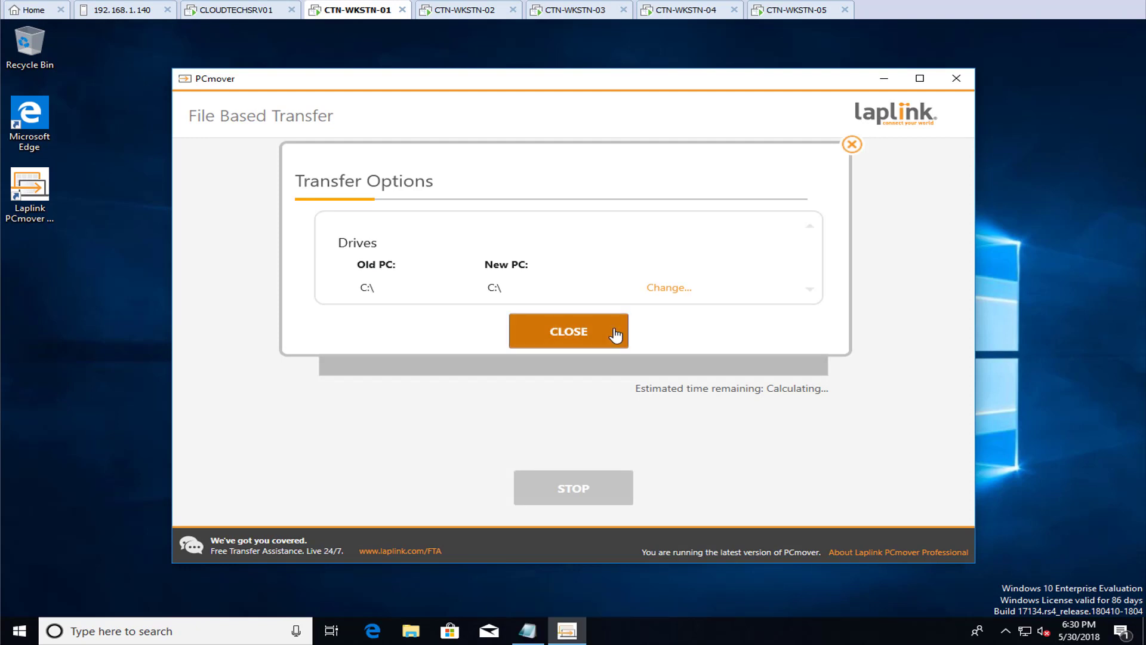
{"action": "left_click", "coordinate": [615, 335]}
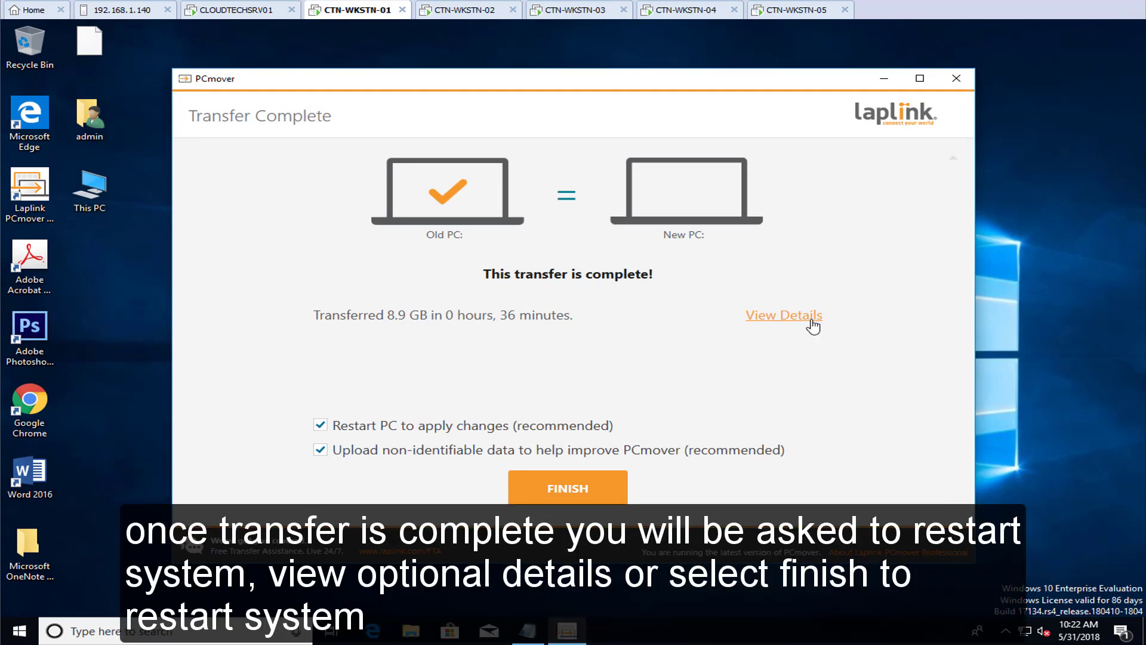
- Opt out of uploading non-identifiable data and finish the completed transfer with a PC restart to apply the changes
{"action": "left_click", "coordinate": [322, 452]}
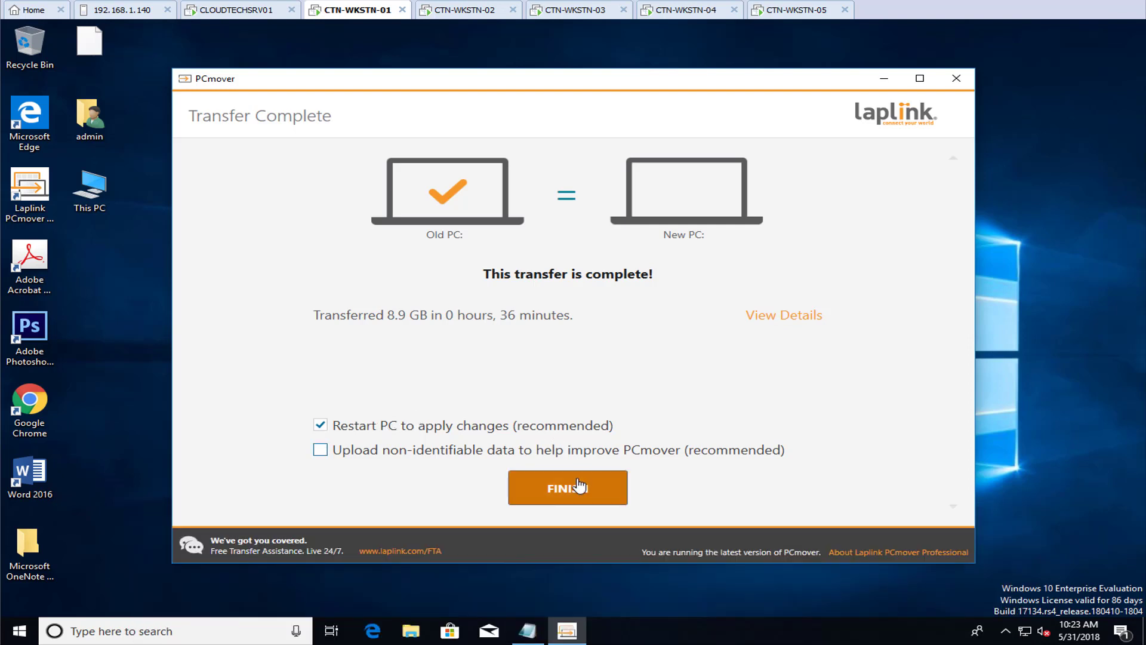
{"action": "left_click", "coordinate": [613, 500]}
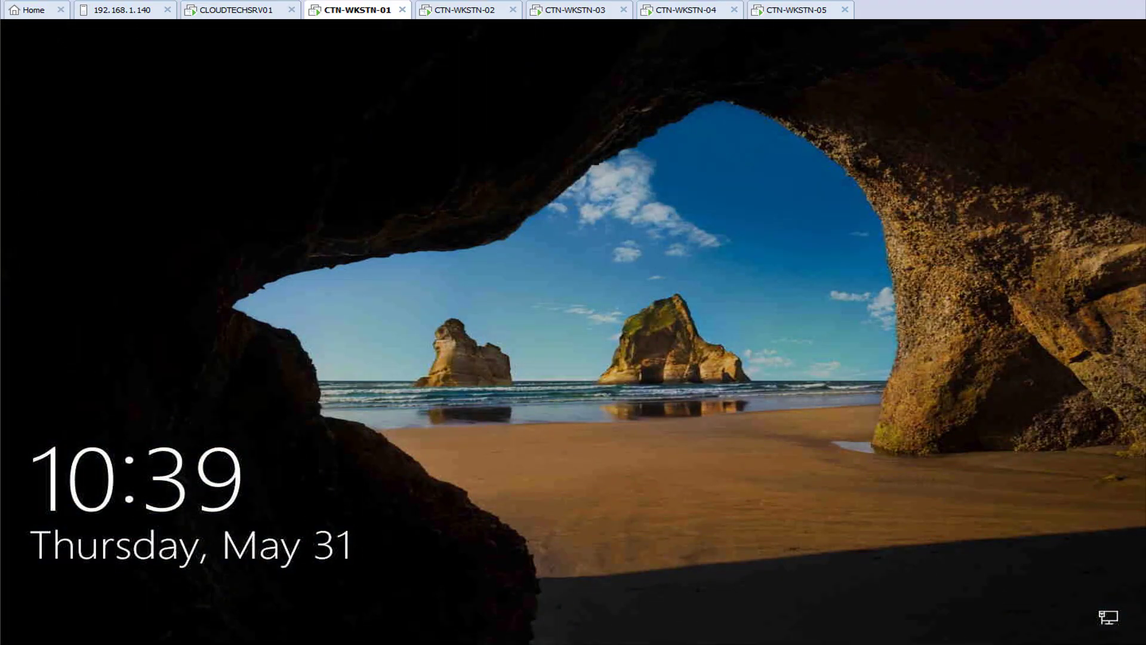
- Sign in to Windows on the restarted PC with the account password
{"action": "left_click", "coordinate": [730, 482]}
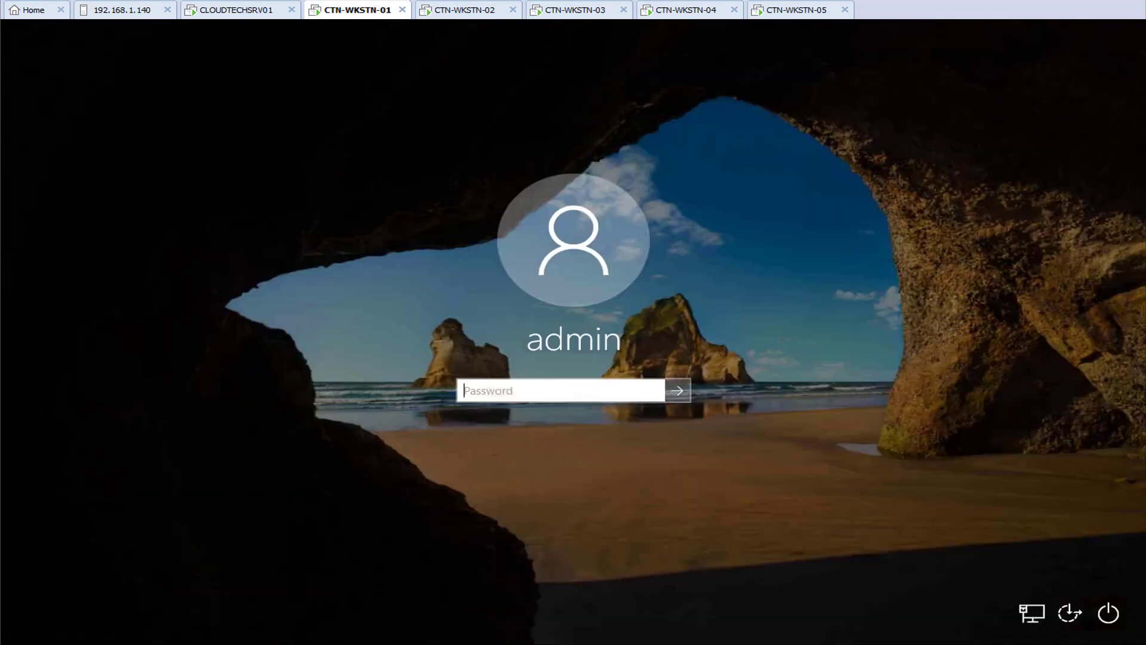
{"action": "left_click", "coordinate": [599, 398]}
{"action": "type", "text": "**********"}
{"action": "key", "text": "Return"}
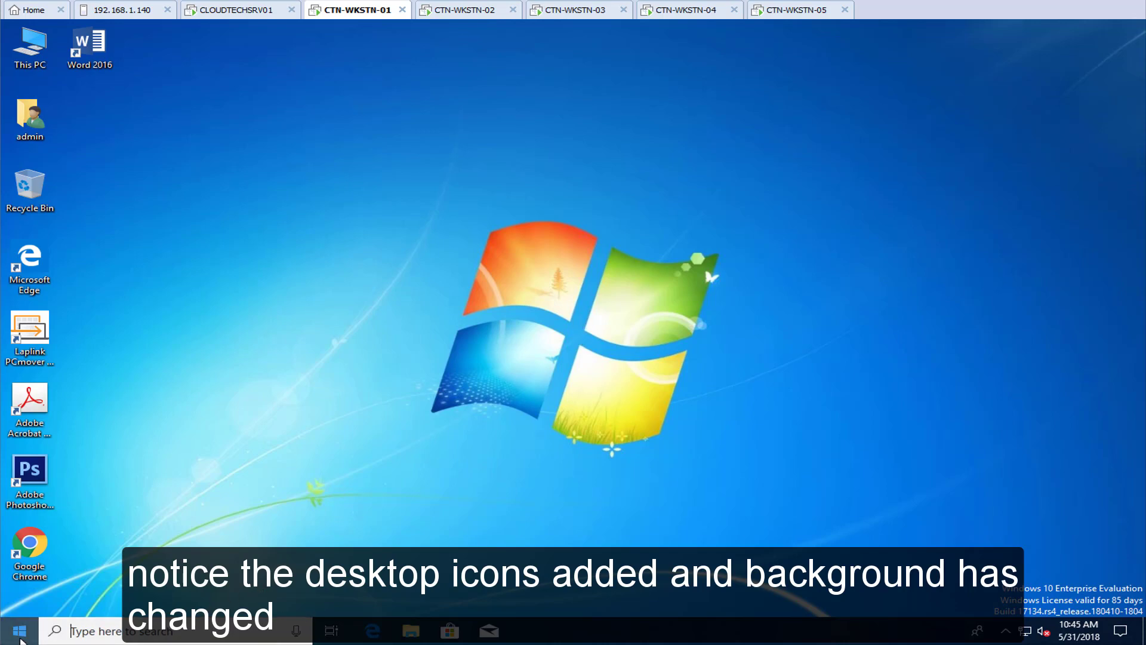
- Look through the Start menu's app list for the programs transferred from the old PC
{"action": "left_click", "coordinate": [20, 633]}
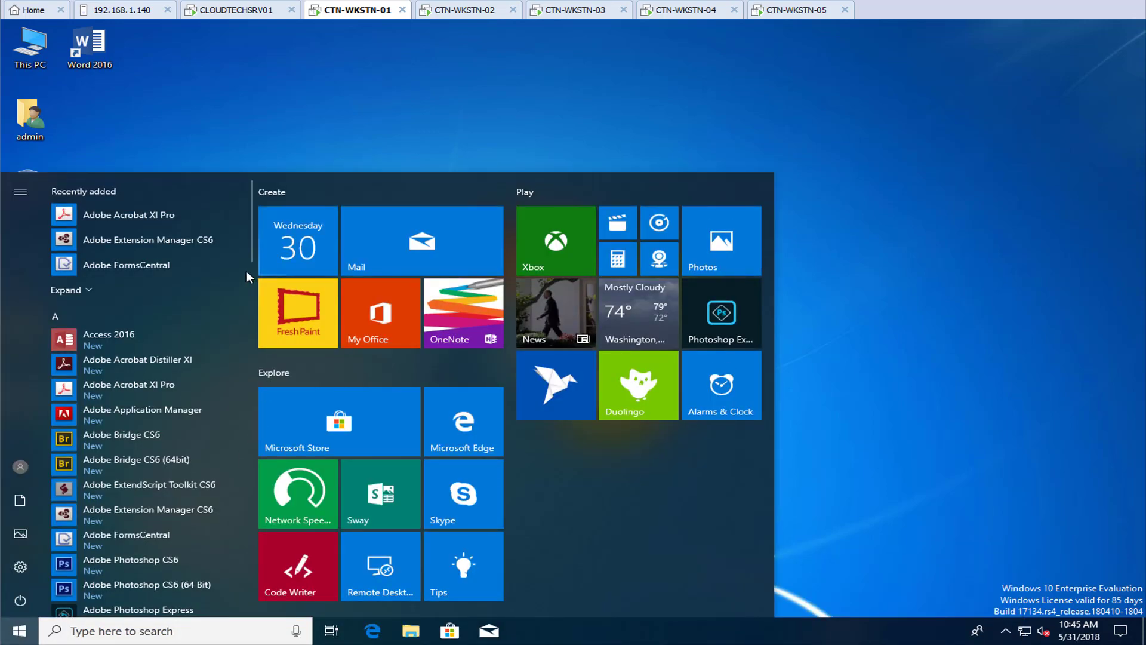
{"action": "scroll", "coordinate": [246, 271], "scroll_direction": "down", "scroll_amount": 5}
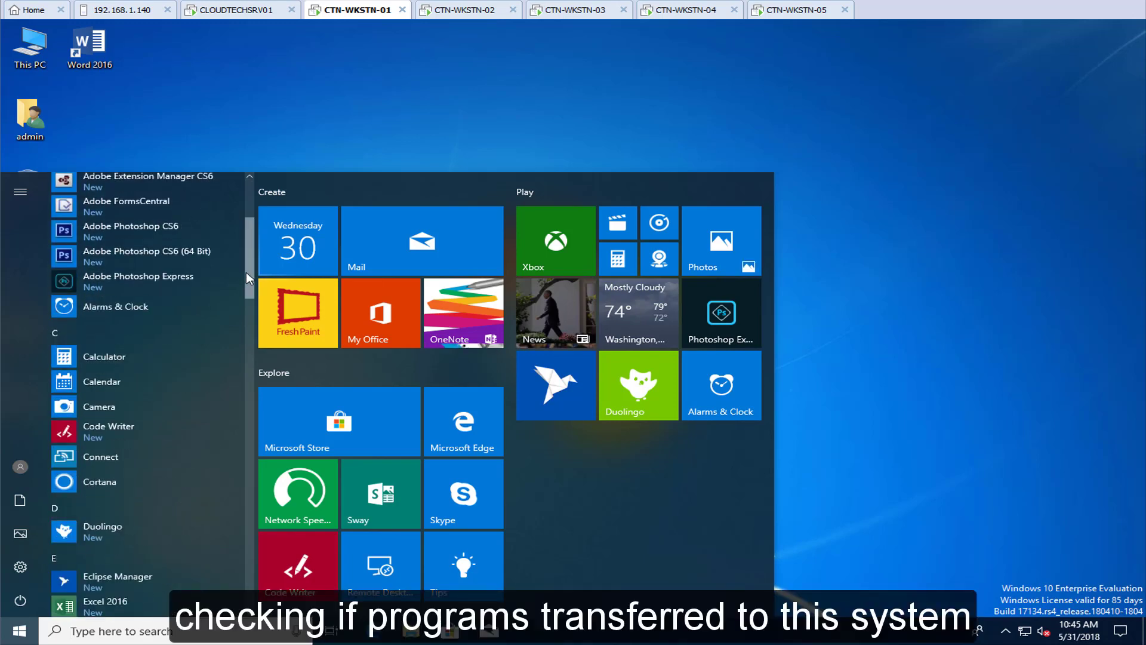
{"action": "scroll", "coordinate": [246, 271], "scroll_direction": "down", "scroll_amount": 6}
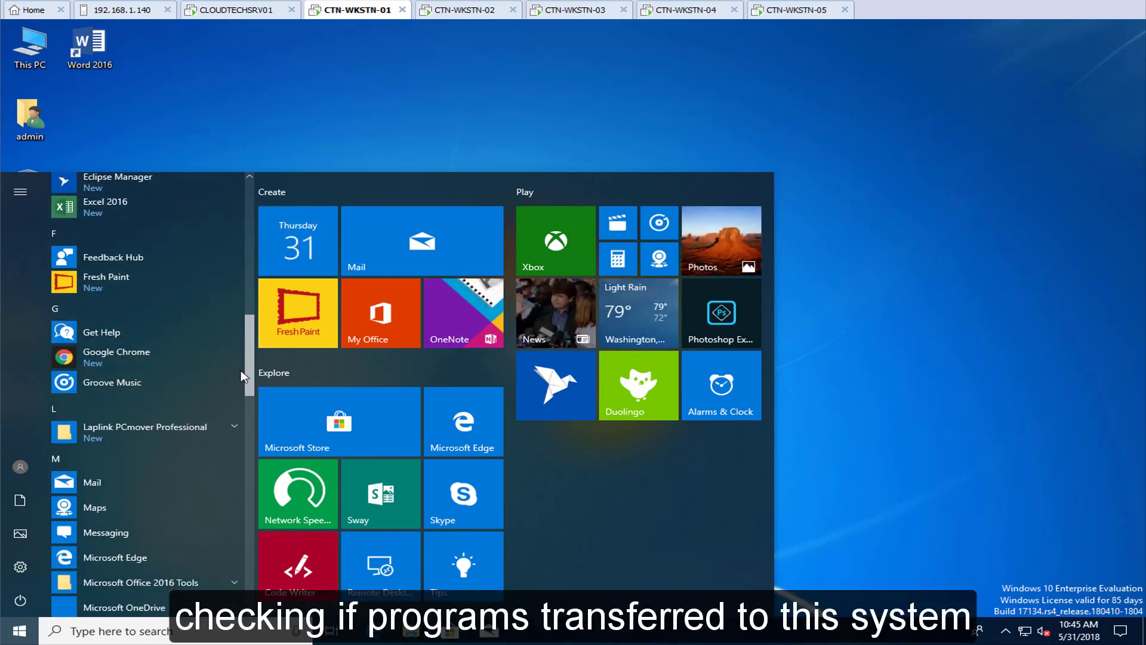
{"action": "left_click_drag", "start_coordinate": [243, 376], "coordinate": [277, 134]}
{"action": "left_click", "coordinate": [360, 126]}
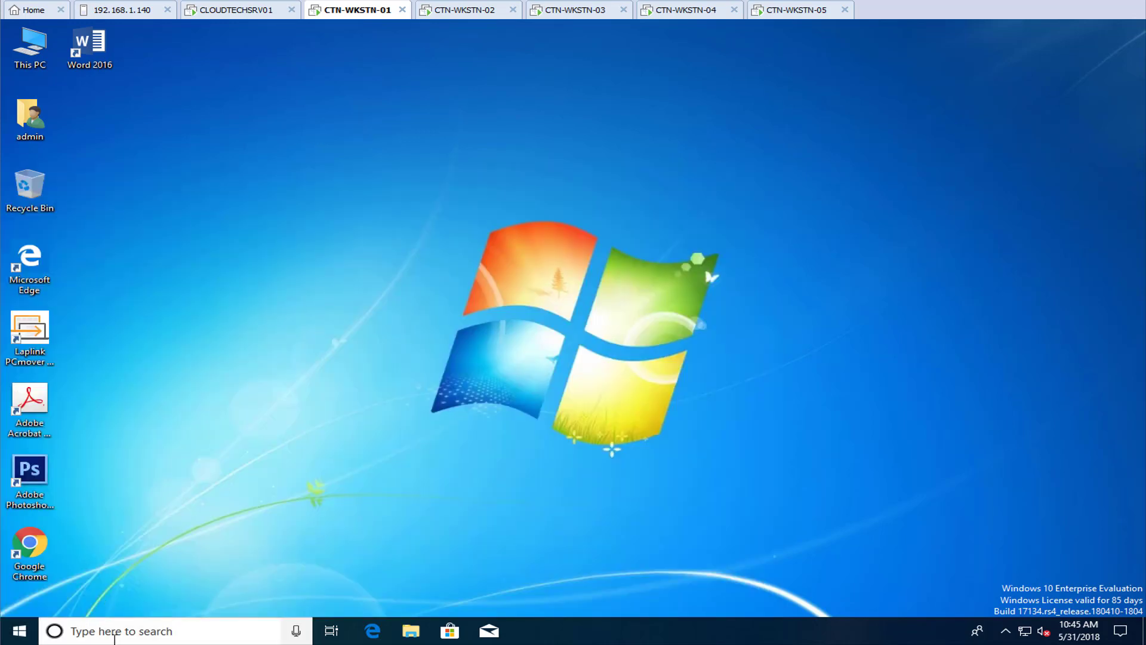
- Open Programs and Features with appwiz.cpl, check the installed programs for the transferred applications, and close the window
{"action": "left_click", "coordinate": [176, 631]}
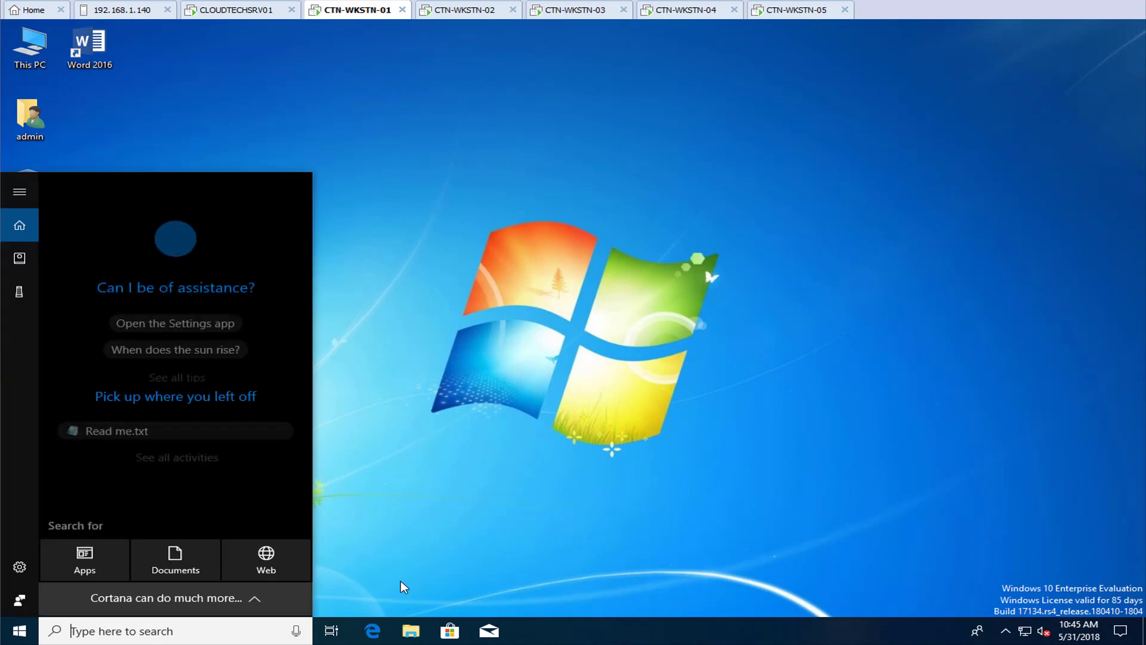
{"action": "type", "text": "appwiz.cpl"}
{"action": "key", "text": "Return"}
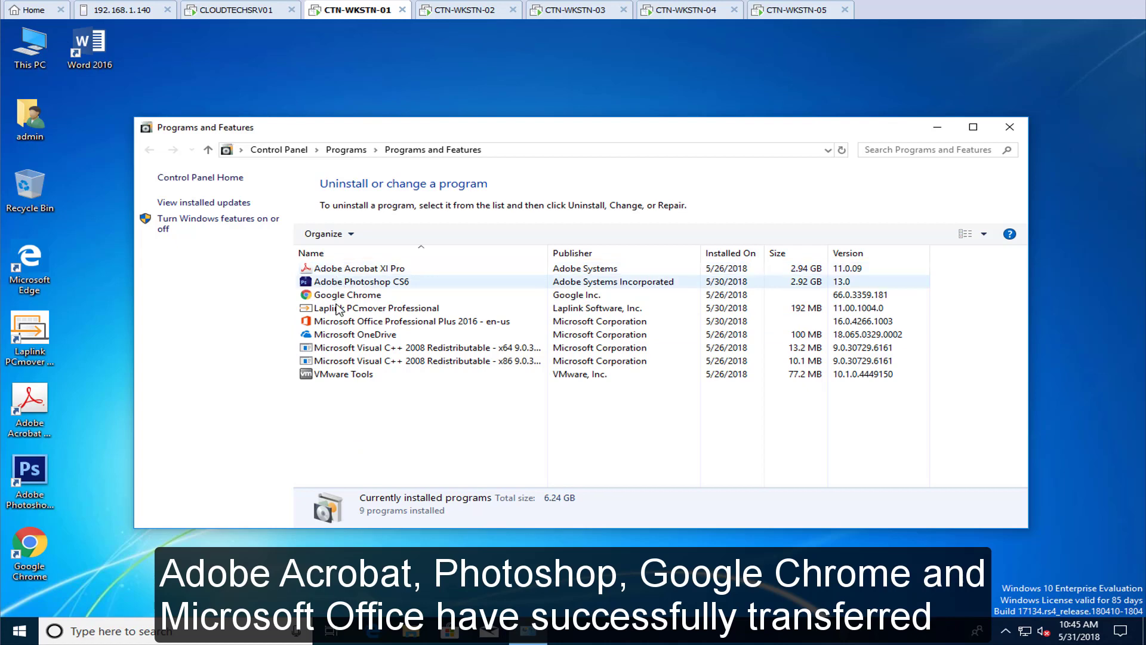
{"action": "left_click", "coordinate": [1009, 127]}
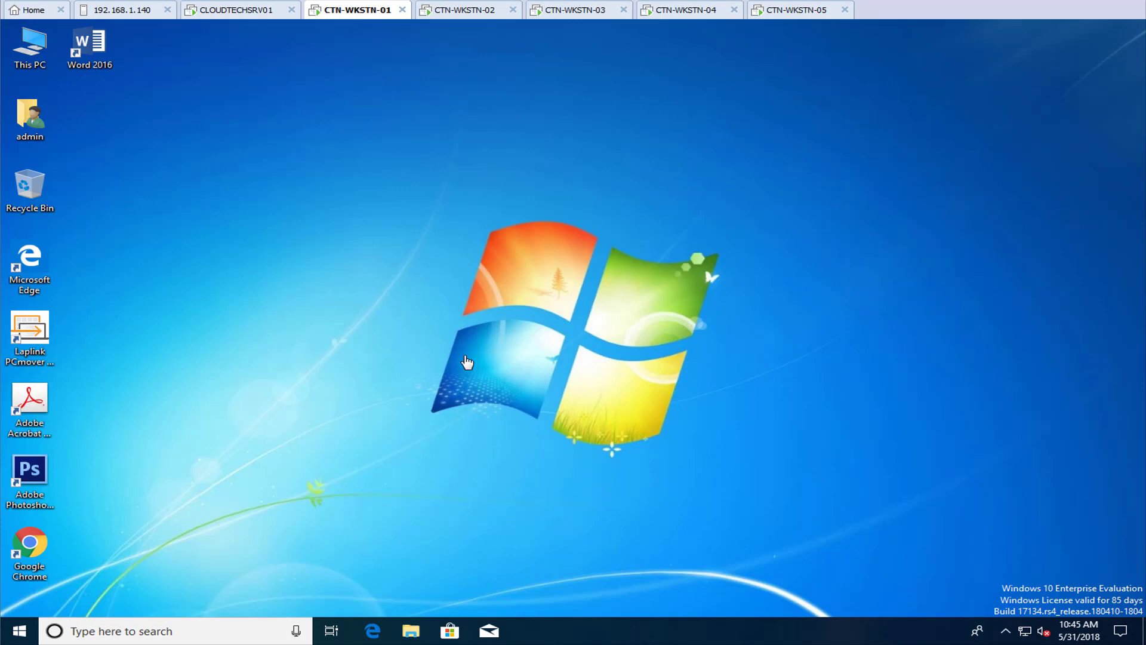
- Open Internet Explorer, check its homepage and favorites for the transferred settings, and close the browser
{"action": "left_click", "coordinate": [179, 626]}
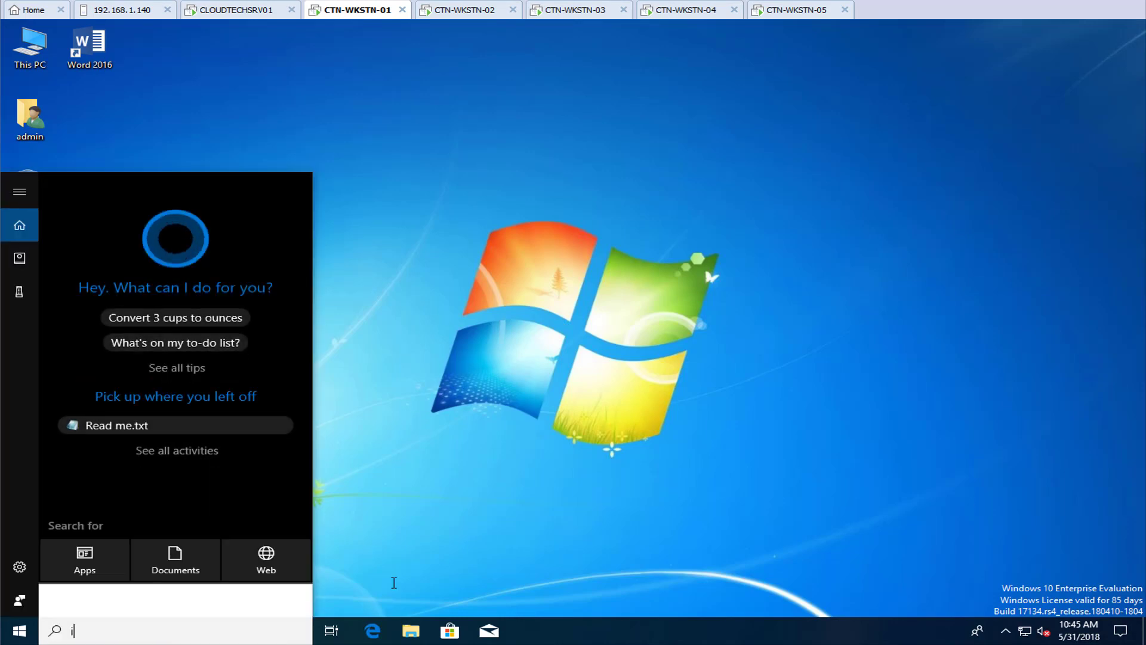
{"action": "type", "text": "internet explorer"}
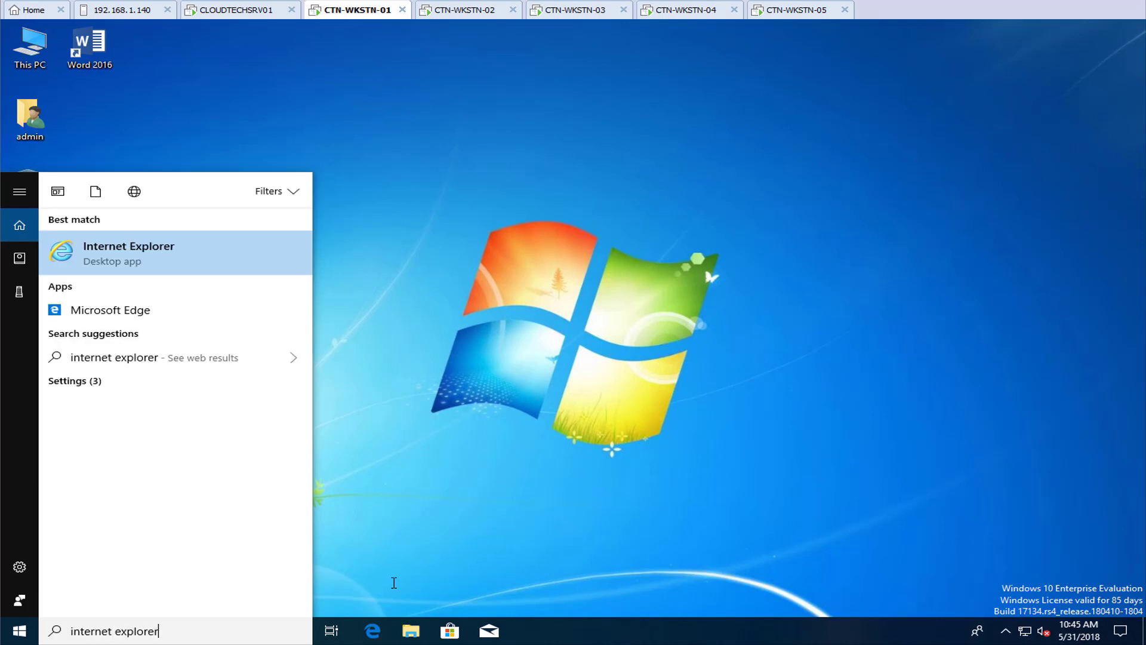
{"action": "key", "text": "Return"}
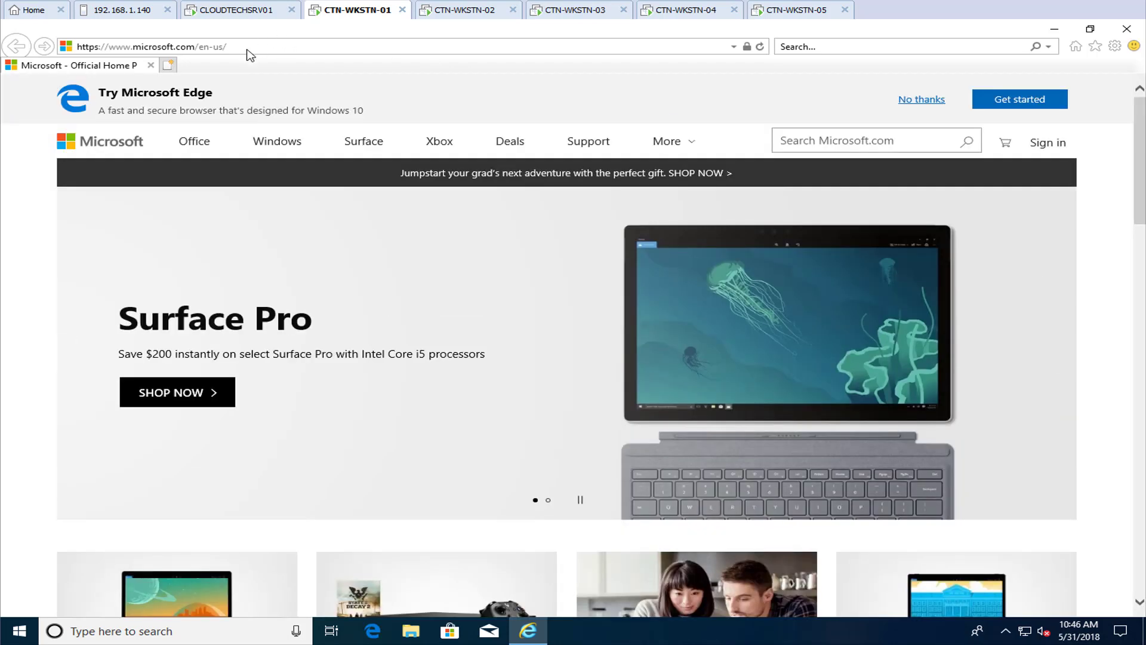
{"action": "left_click", "coordinate": [246, 47]}
{"action": "left_click", "coordinate": [247, 47]}
{"action": "left_click", "coordinate": [1096, 48]}
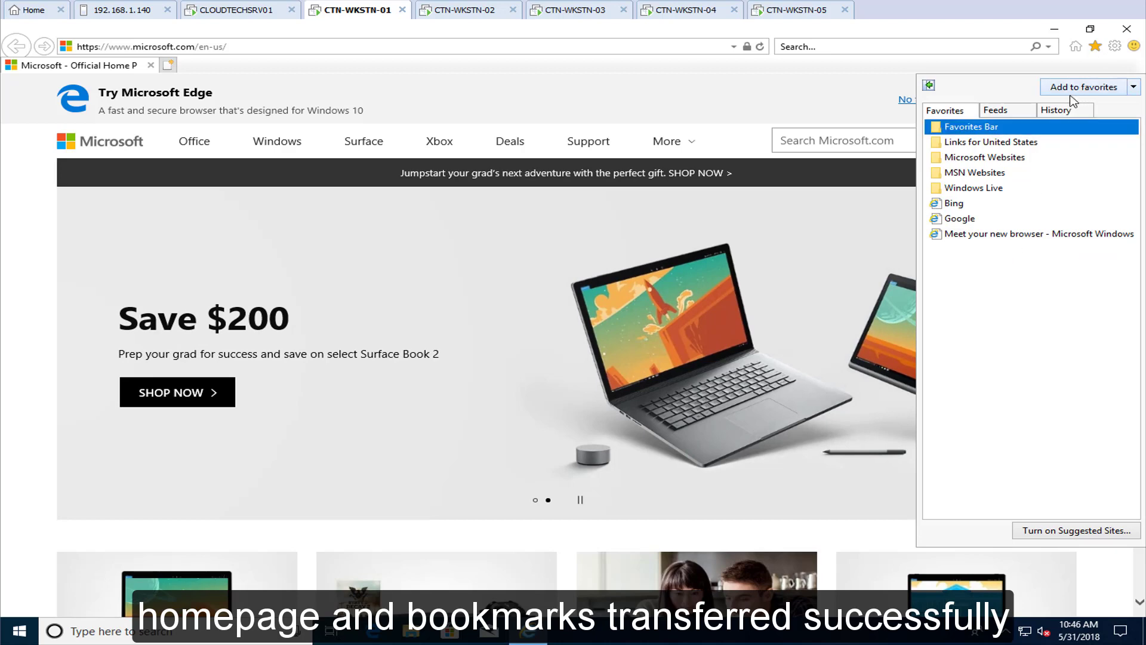
{"action": "left_click", "coordinate": [1127, 29]}
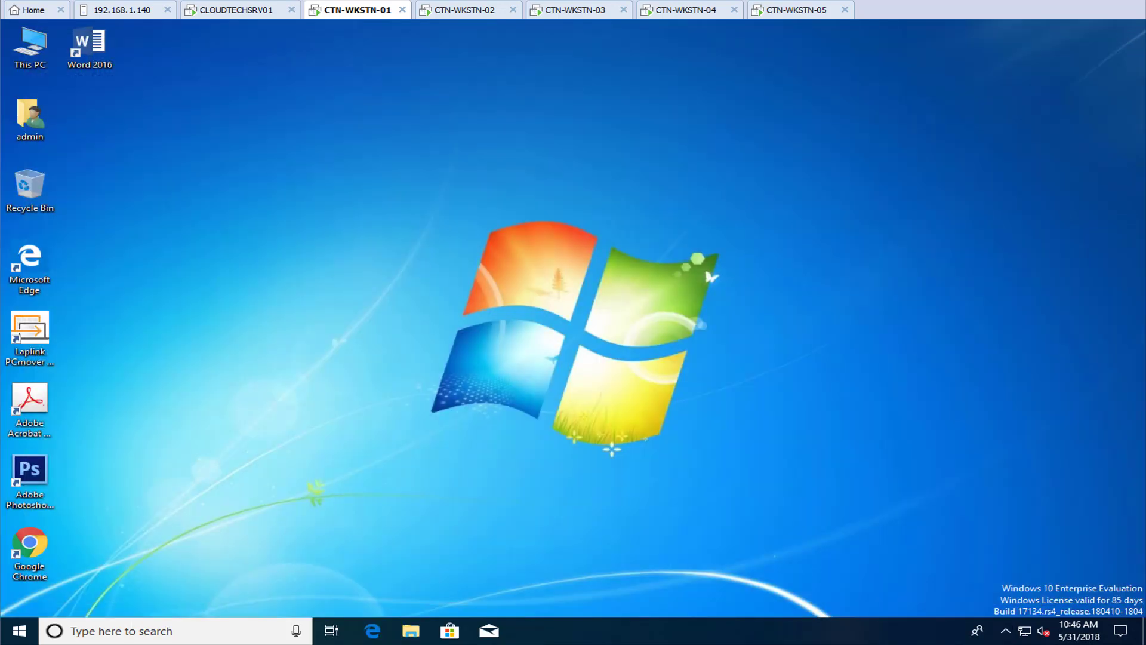
- Open Google Chrome, enable the added Adobe Acrobat extension, and close the extension's help page
{"action": "double_click", "coordinate": [30, 545]}
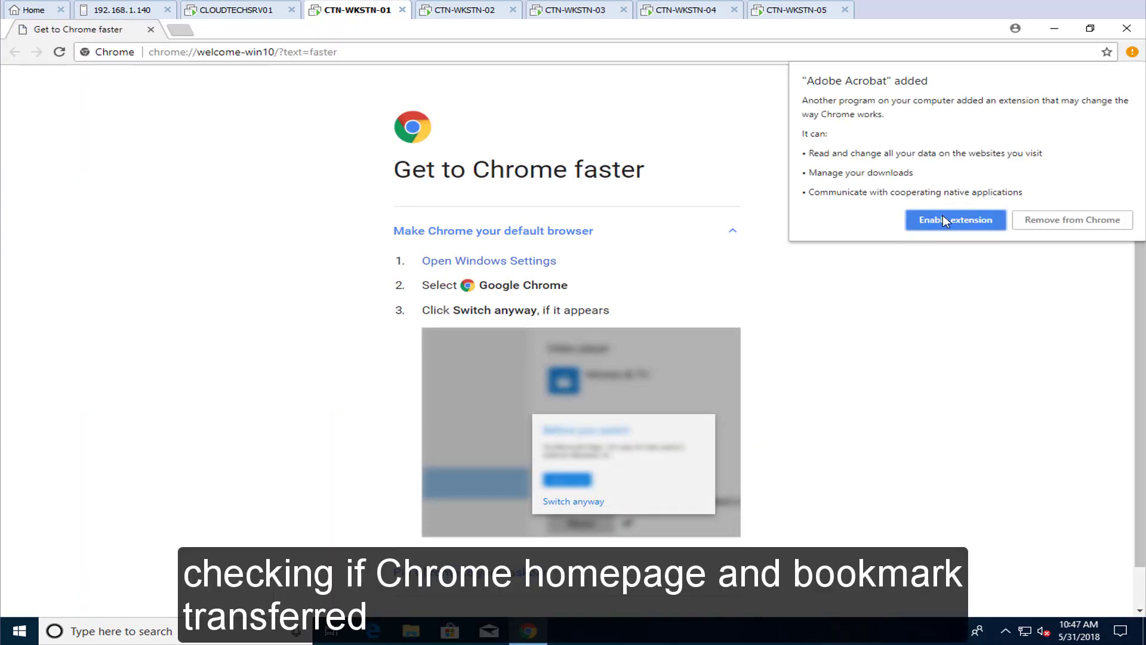
{"action": "left_click", "coordinate": [943, 216]}
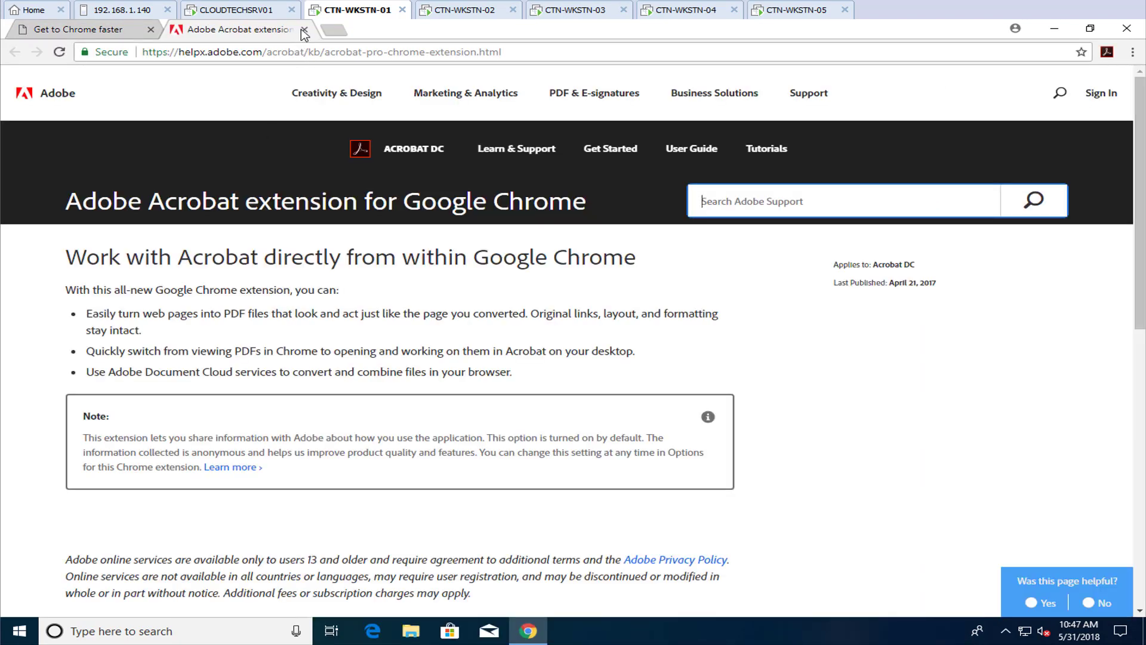
{"action": "left_click", "coordinate": [304, 29]}
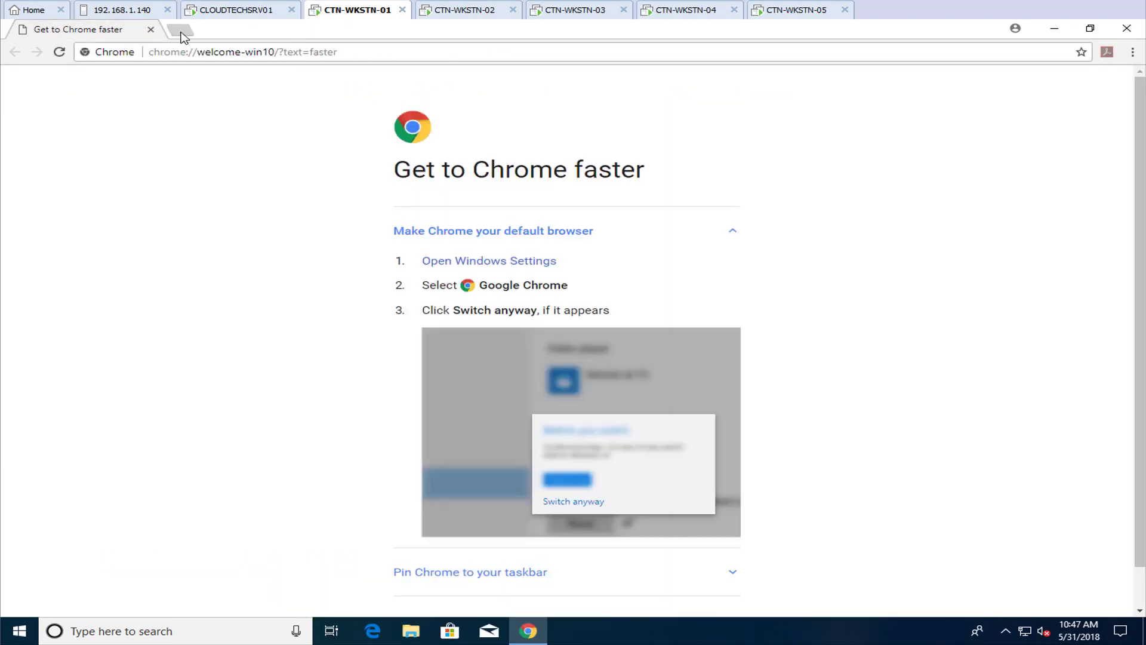
- Check Chrome's new tab page and bookmarks for the transferred settings, and close the browser
{"action": "left_click", "coordinate": [182, 31]}
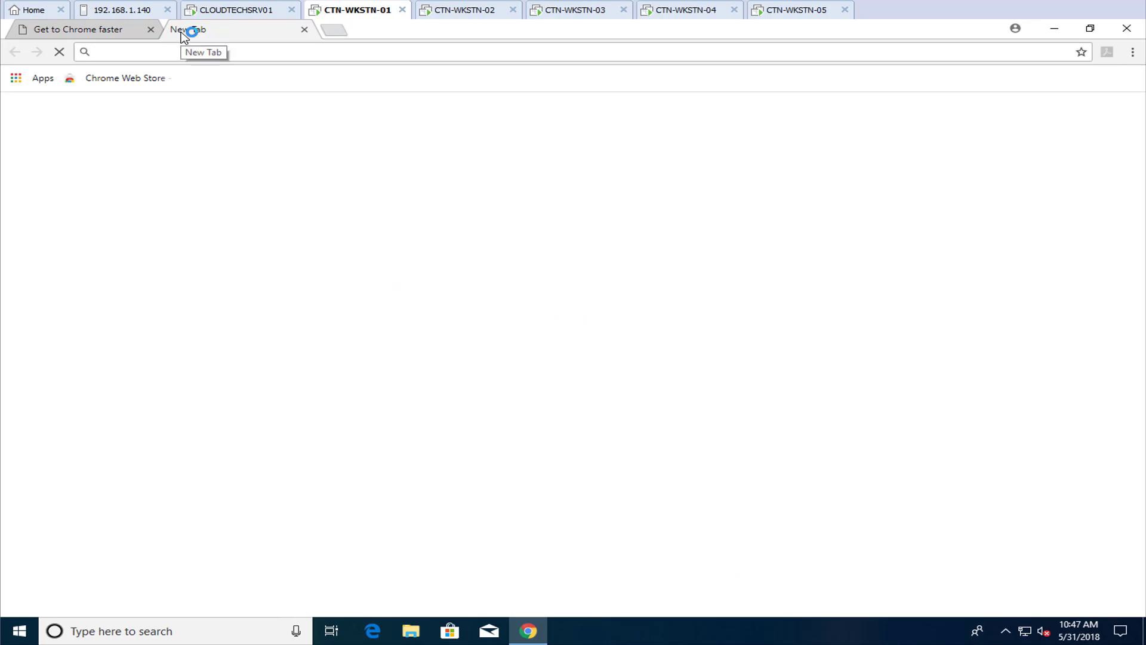
{"action": "left_click", "coordinate": [1132, 52]}
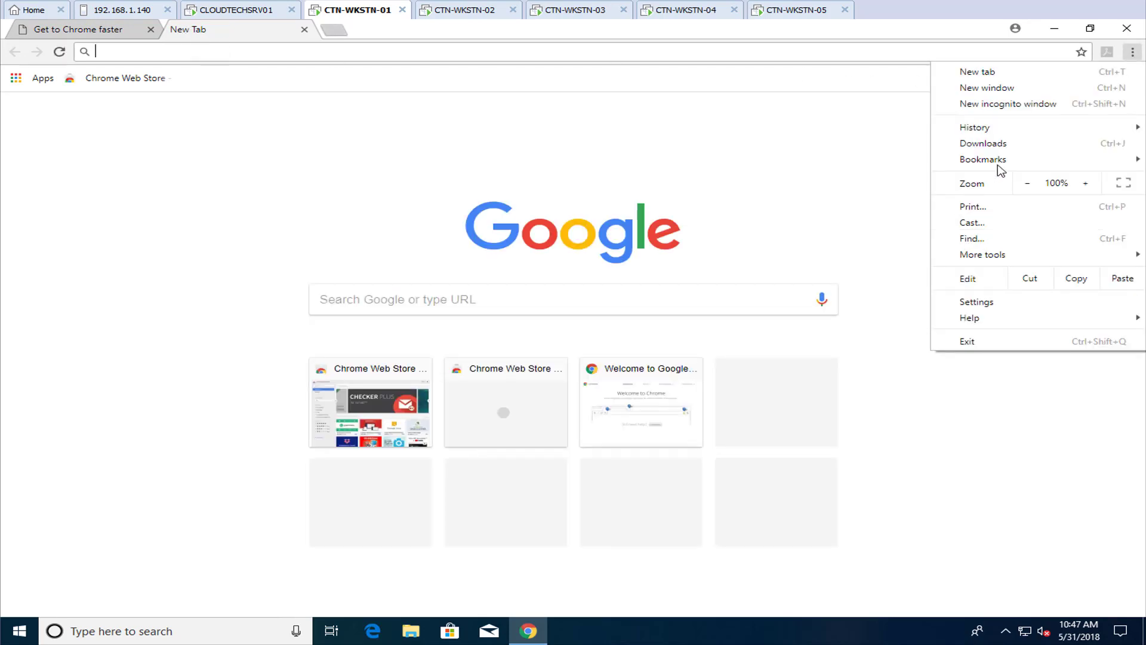
{"action": "mouse_move", "coordinate": [1000, 167]}
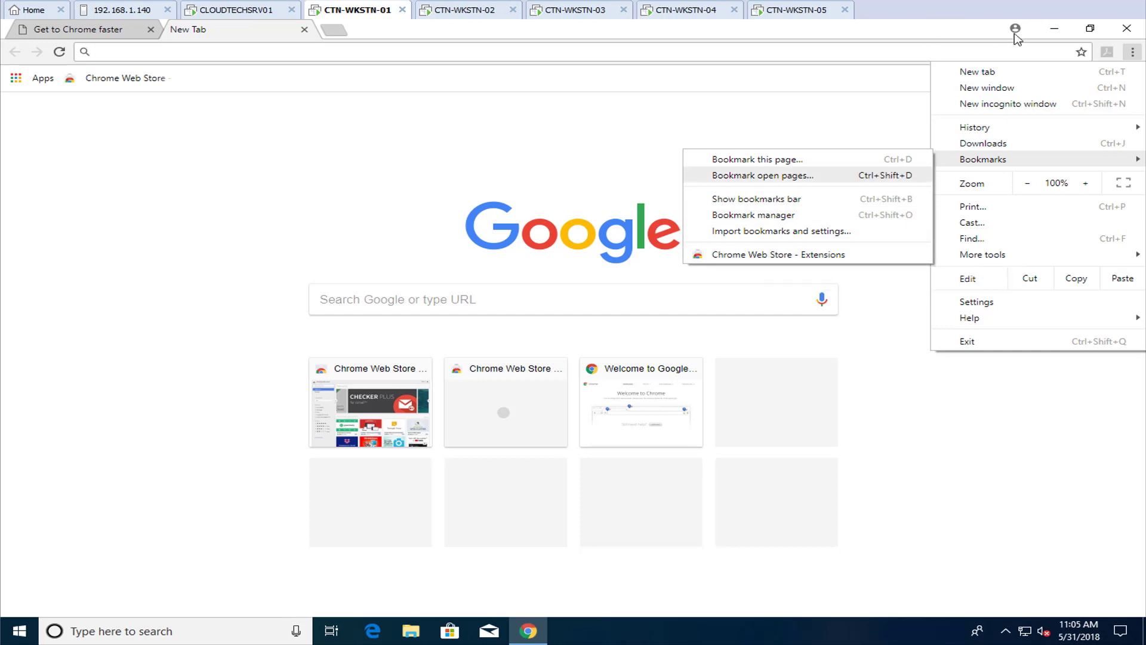
{"action": "key", "text": "Escape"}
{"action": "left_click", "coordinate": [1125, 30]}
{"action": "left_click", "coordinate": [1125, 30]}
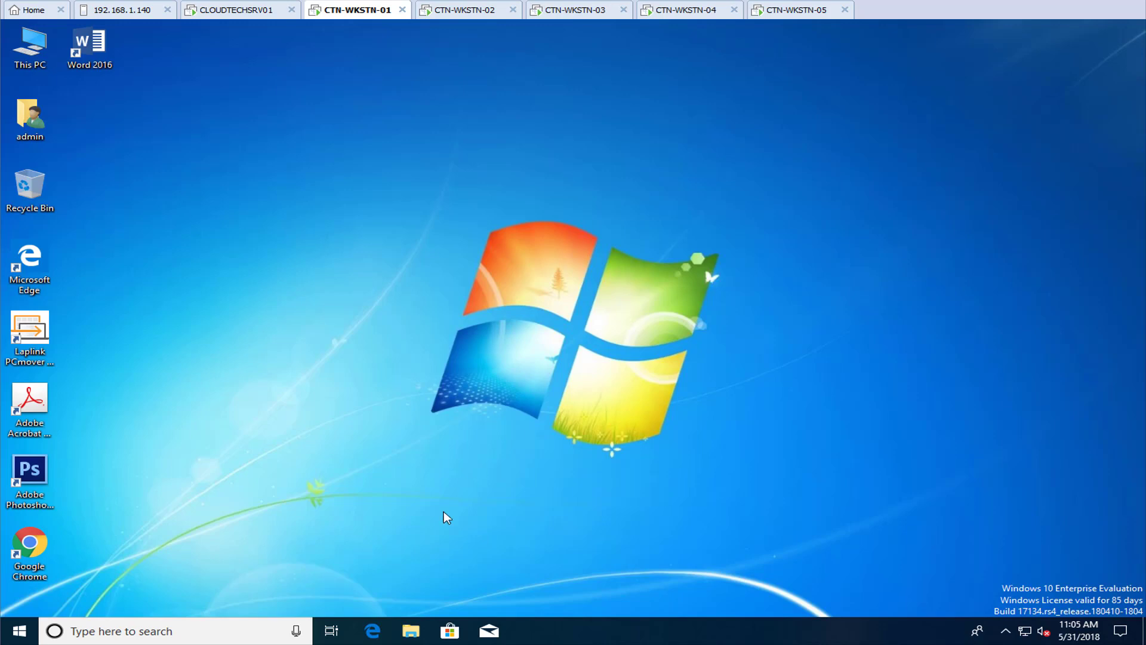
- Open File Explorer and look through the Documents, Music, Pictures and Videos folders for the transferred files
{"action": "left_click", "coordinate": [412, 630]}
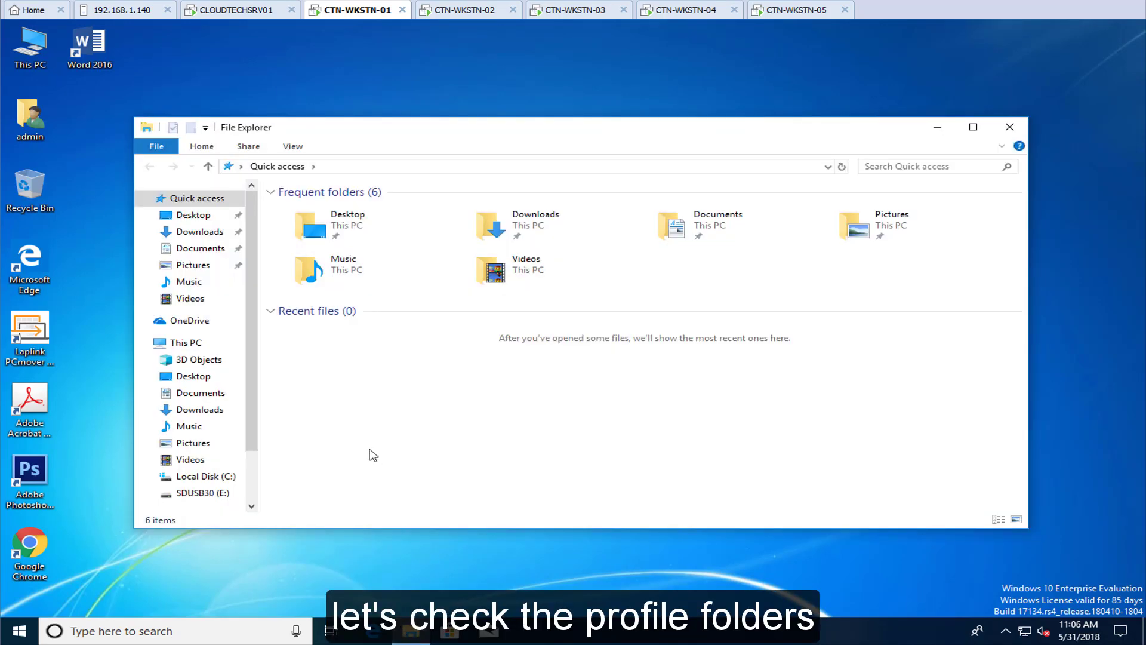
{"action": "left_click", "coordinate": [197, 395]}
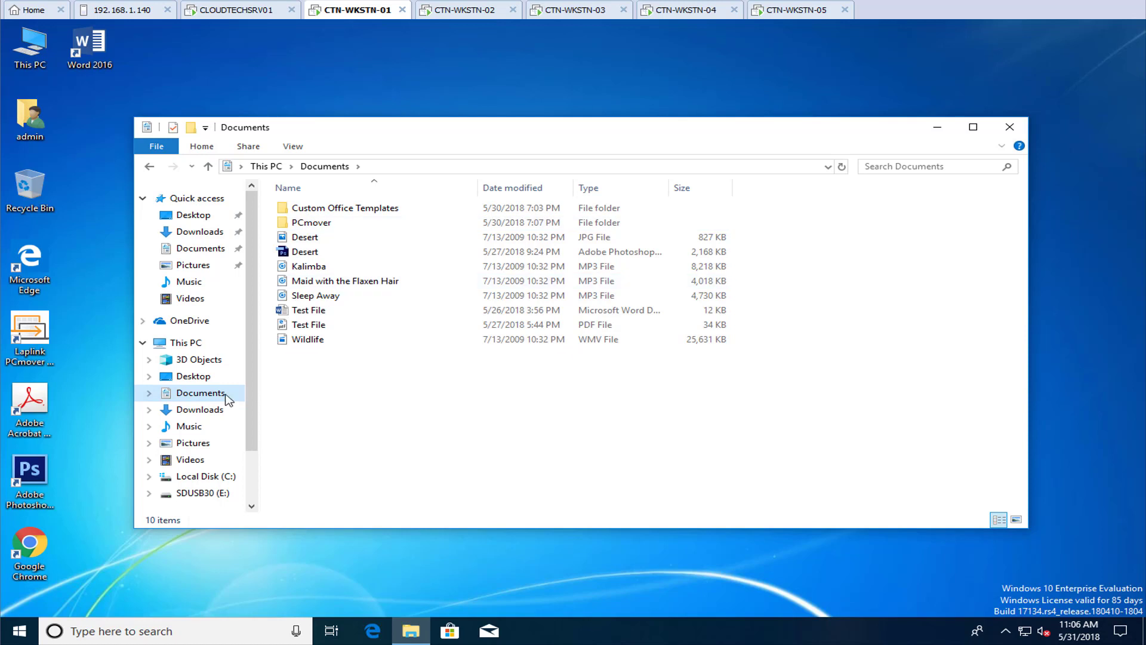
{"action": "left_click", "coordinate": [190, 426]}
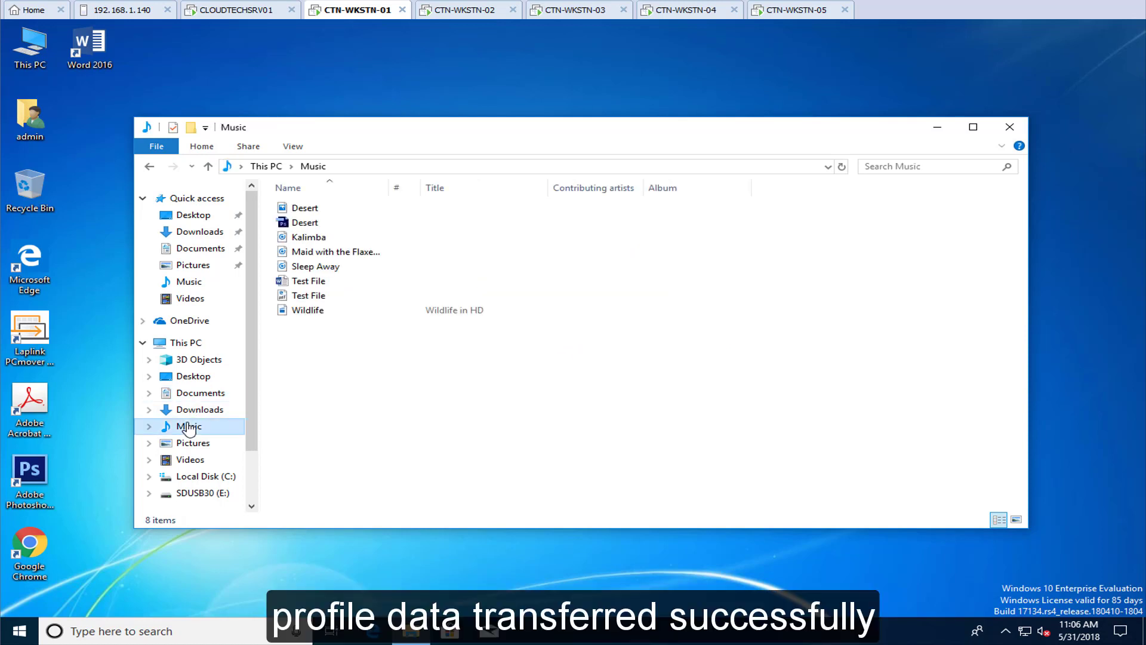
{"action": "left_click_drag", "start_coordinate": [389, 186], "coordinate": [457, 187]}
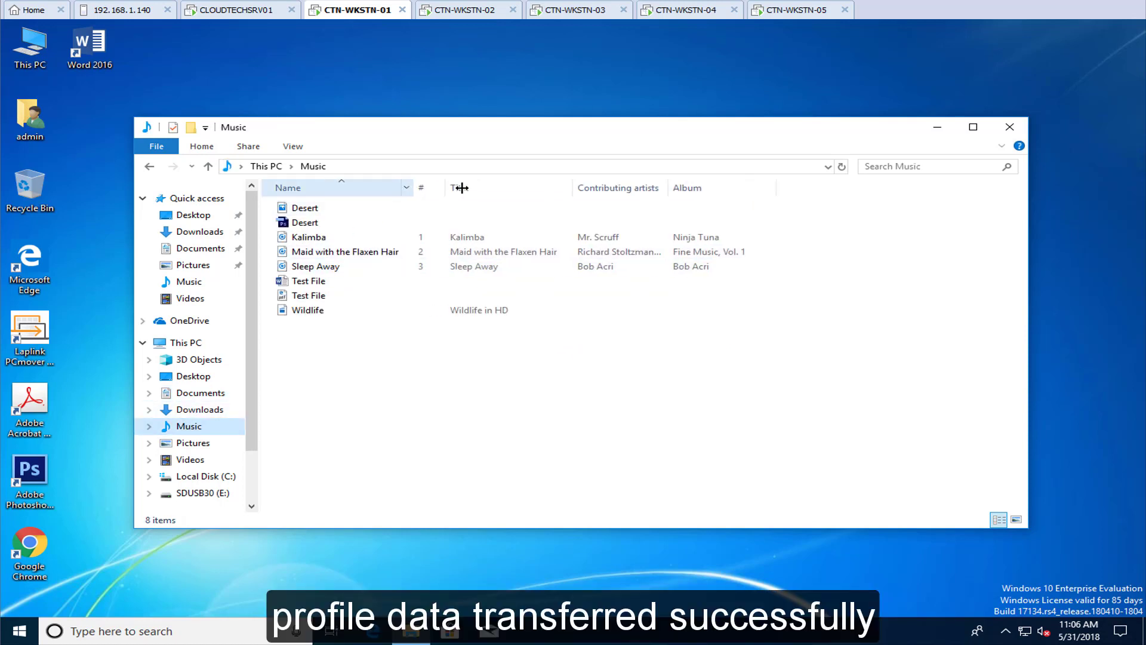
{"action": "left_click", "coordinate": [198, 450]}
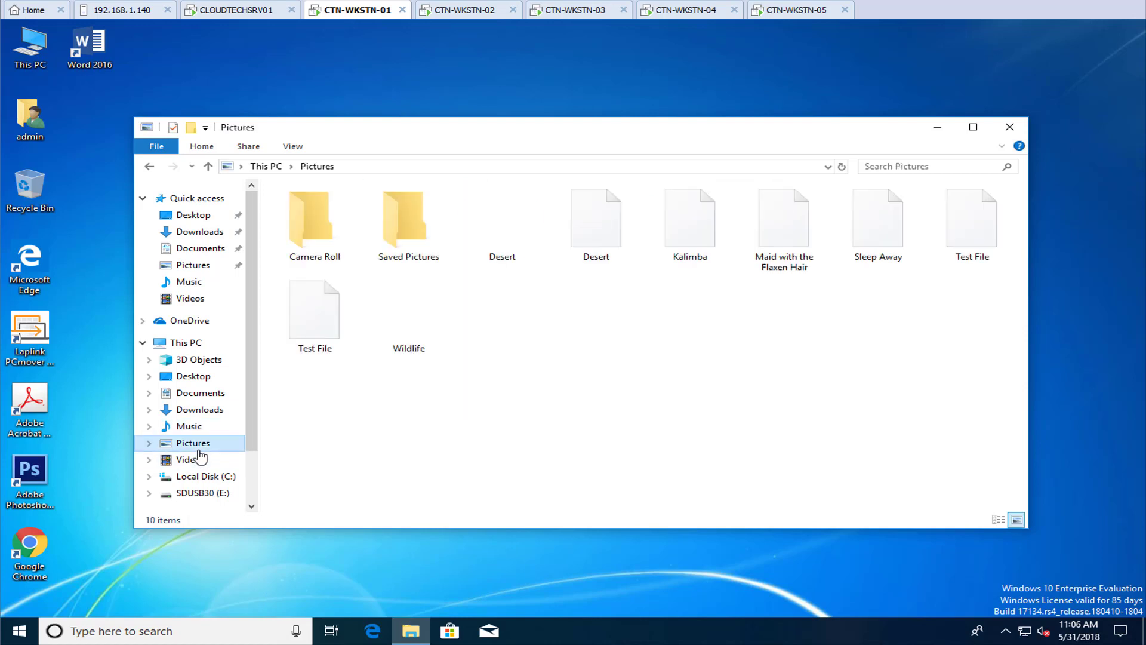
{"action": "left_click", "coordinate": [198, 458]}
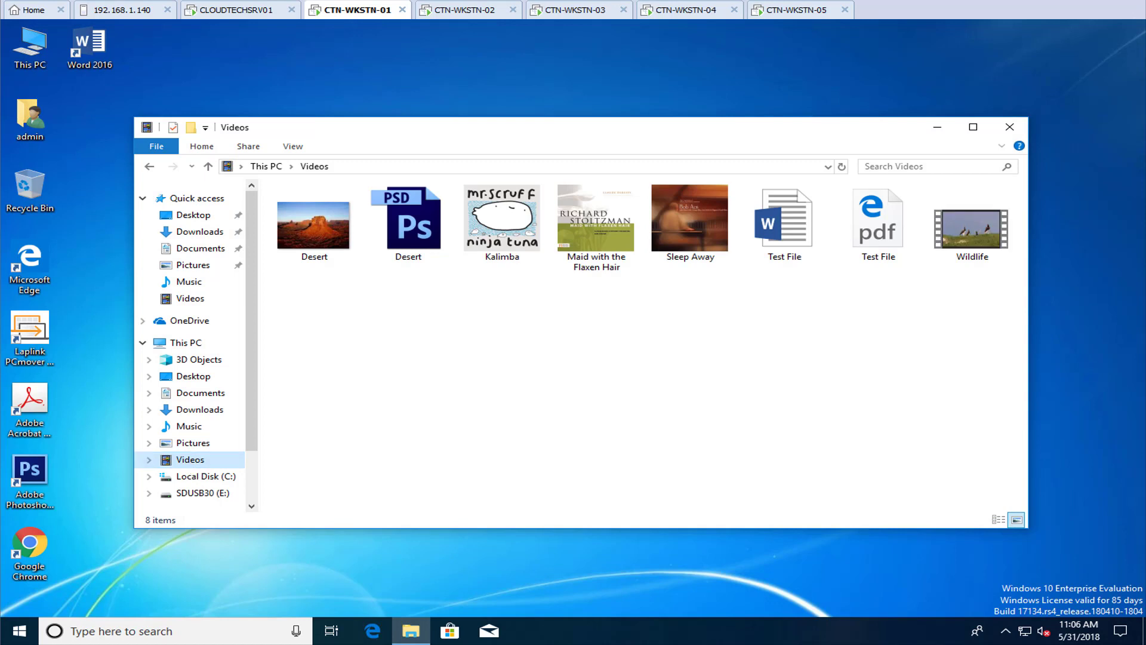
- Set Adobe Acrobat as the default app for PDF files through the properties of the Test File PDF in Documents
{"action": "left_click", "coordinate": [200, 393]}
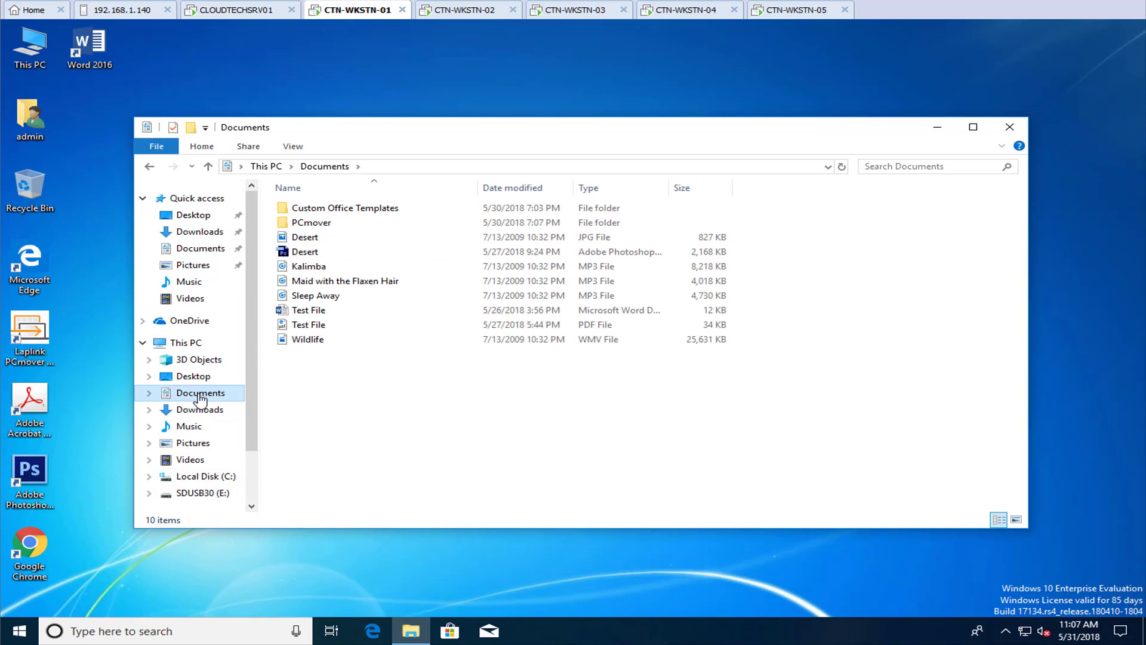
{"action": "left_click", "coordinate": [301, 325]}
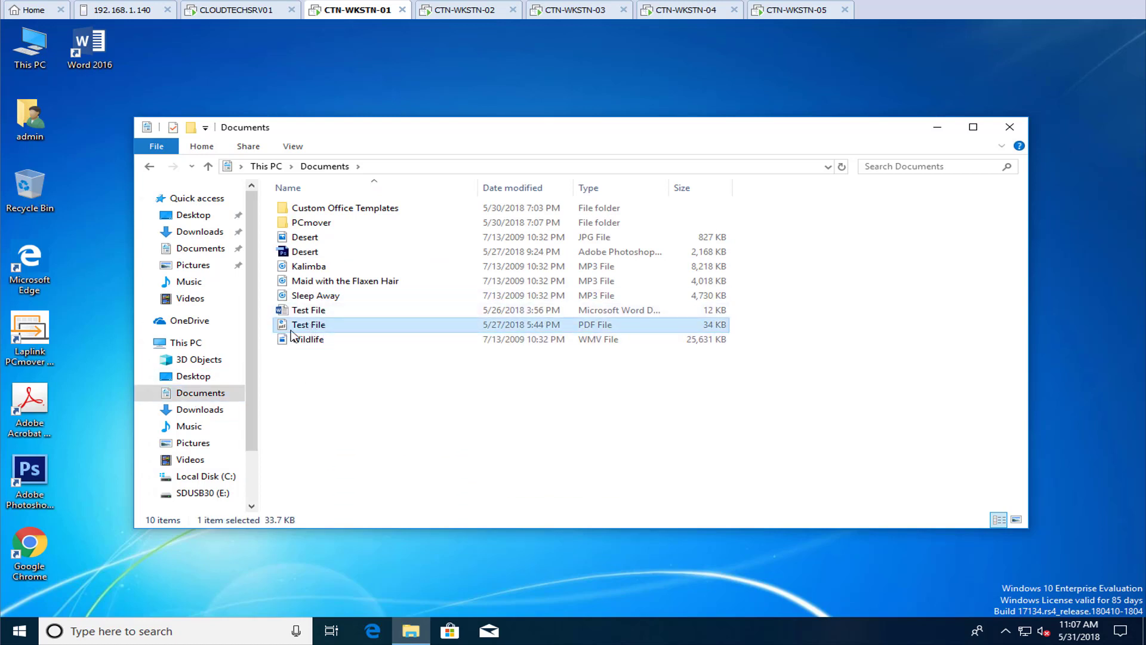
{"action": "right_click", "coordinate": [292, 335]}
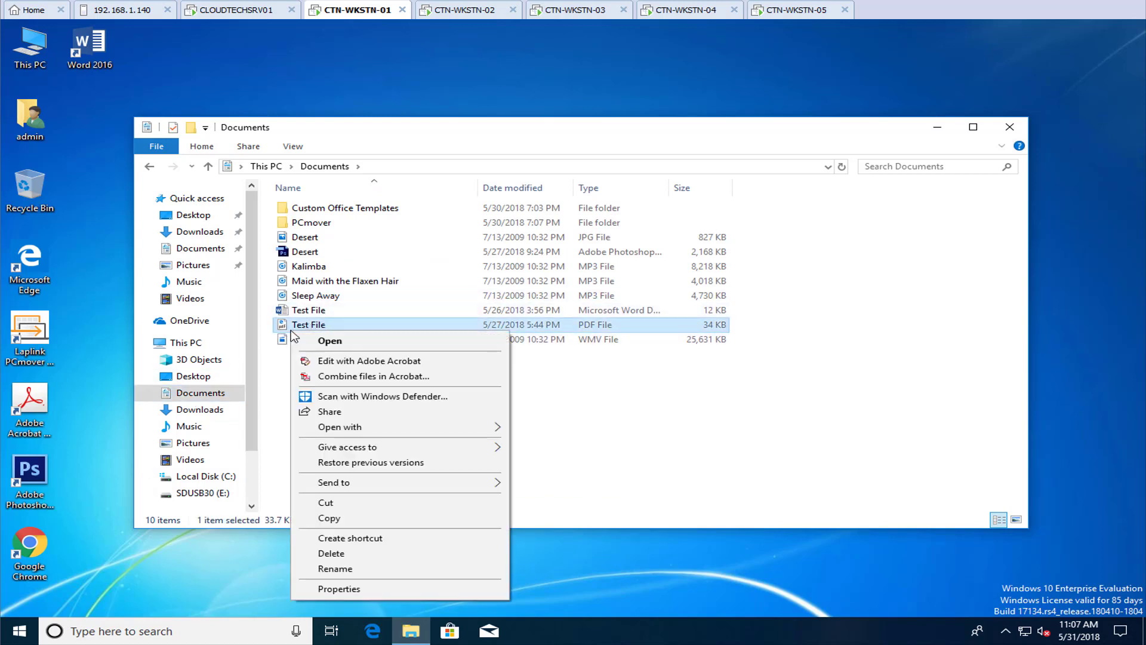
{"action": "left_click", "coordinate": [367, 587]}
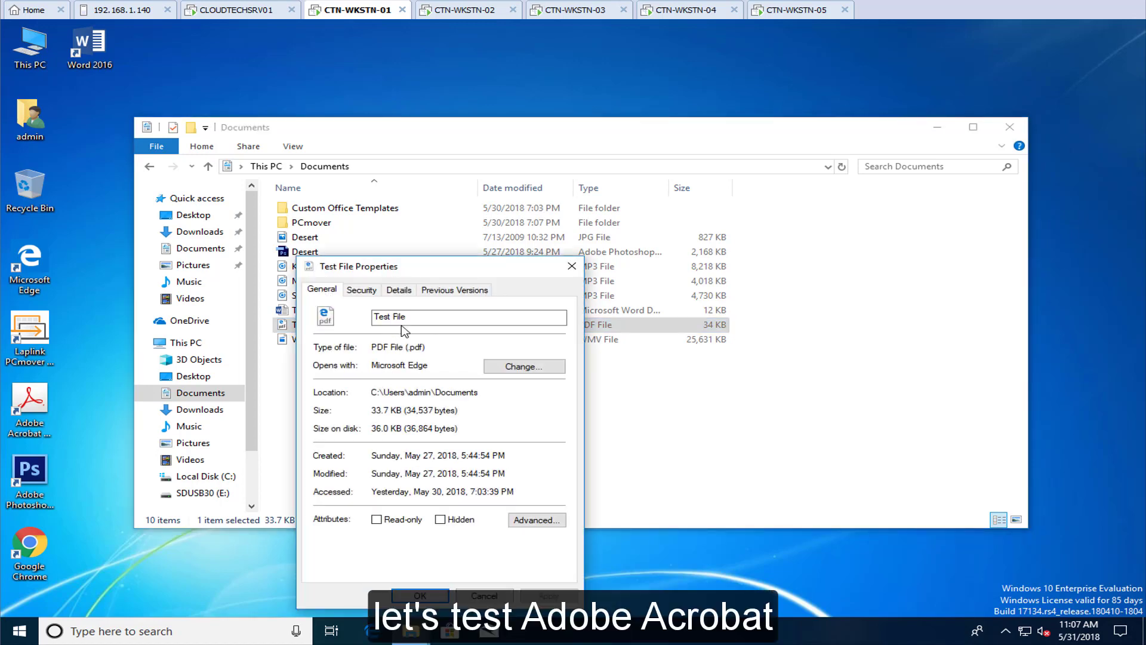
{"action": "left_click_drag", "start_coordinate": [436, 266], "coordinate": [573, 135]}
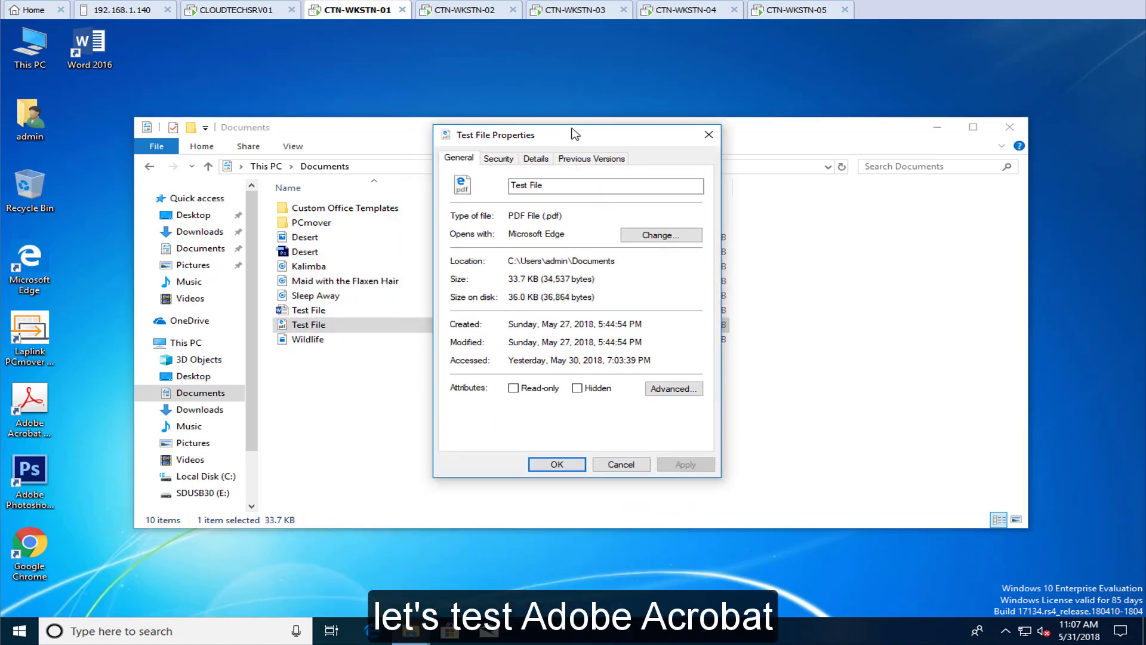
{"action": "left_click", "coordinate": [646, 236]}
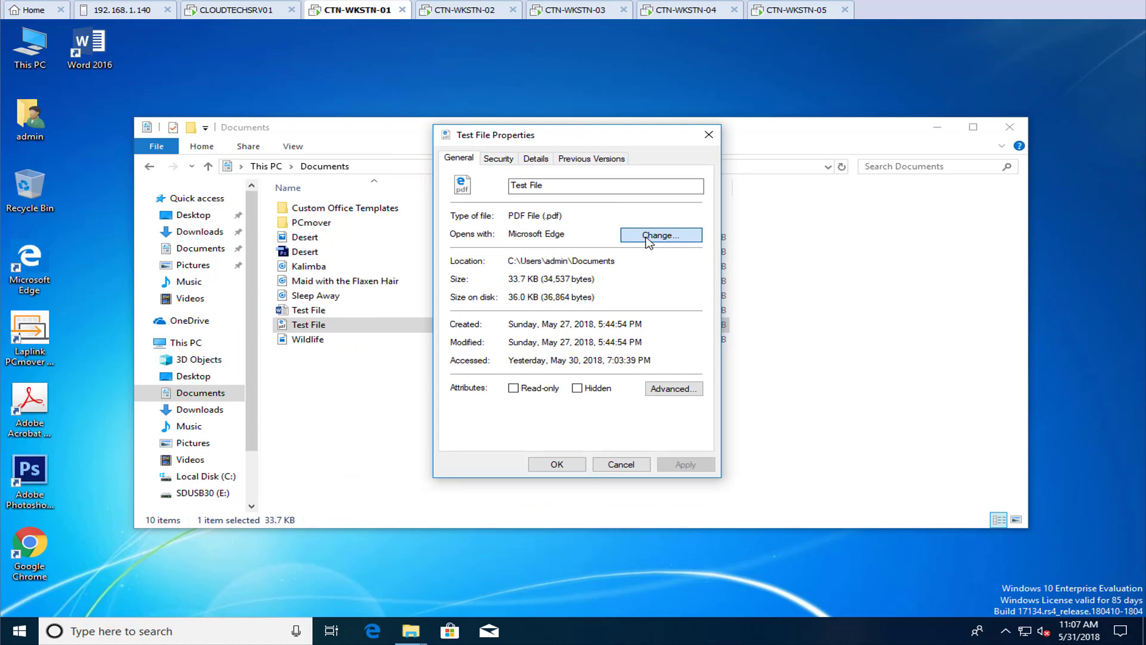
{"action": "left_click", "coordinate": [482, 334]}
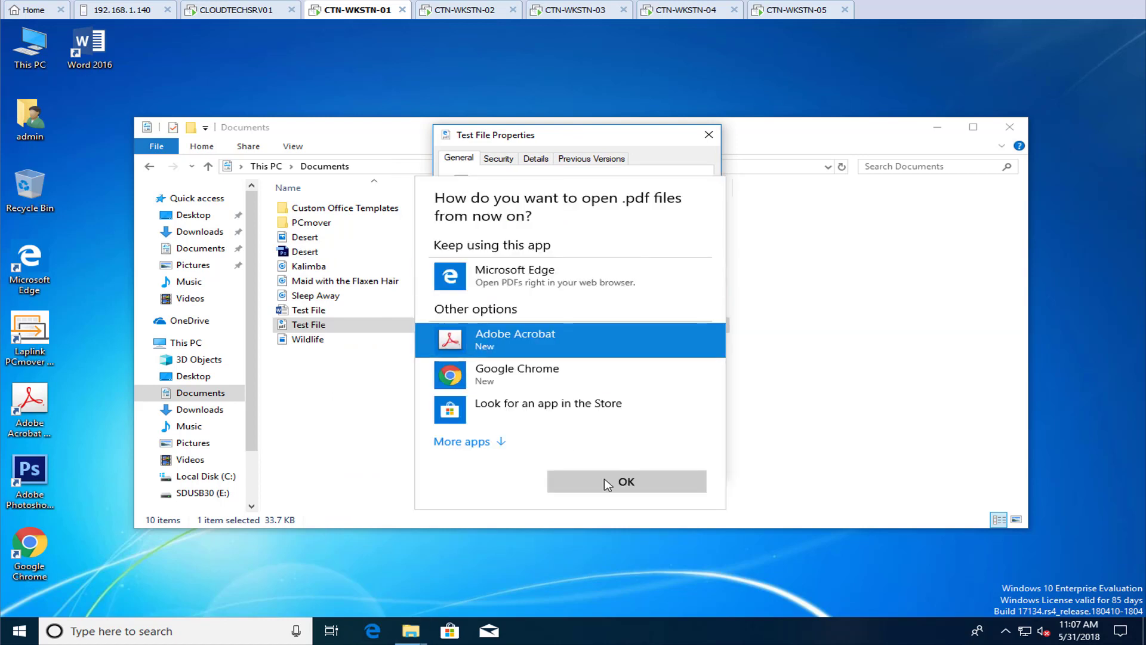
{"action": "left_click", "coordinate": [607, 484]}
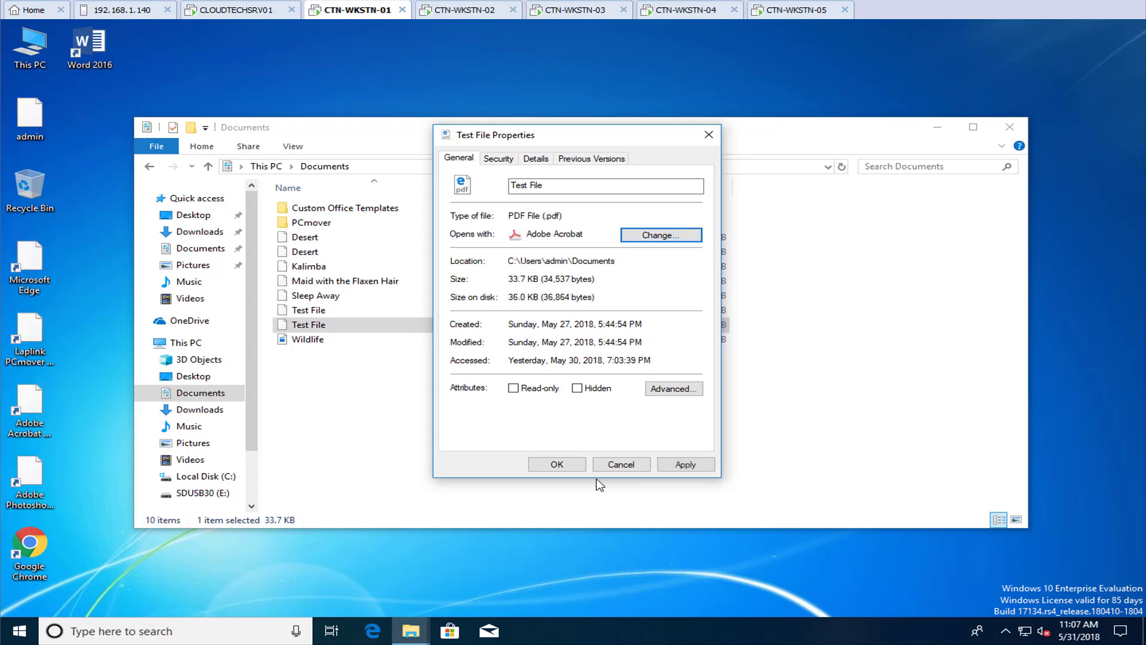
{"action": "left_click", "coordinate": [568, 466]}
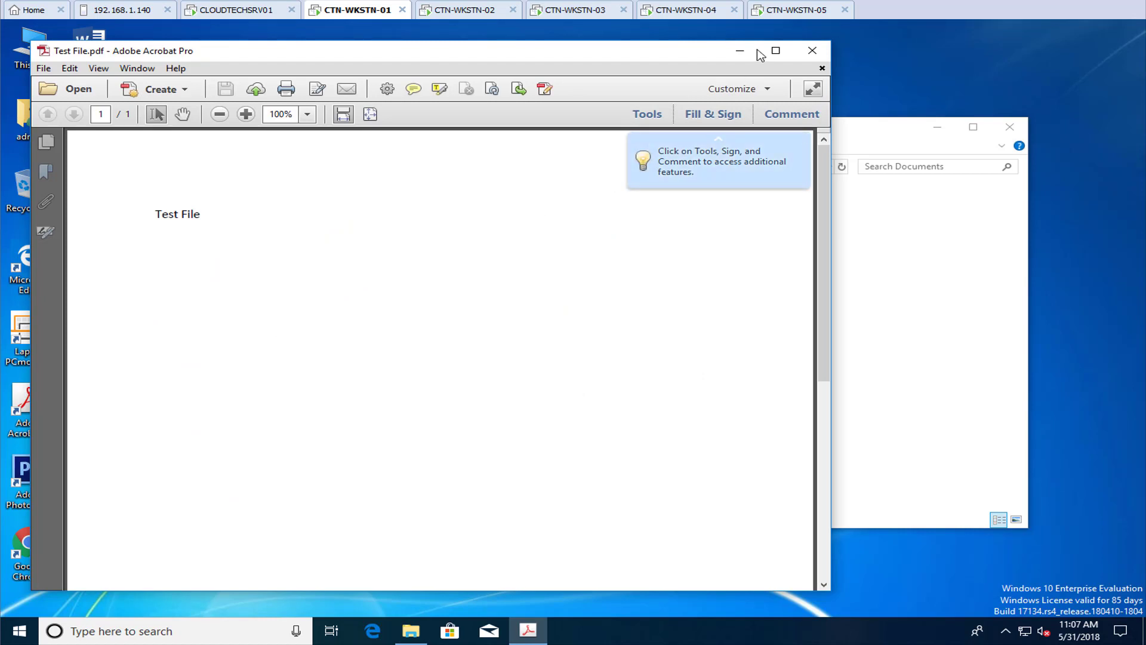
- With the test PDF open in Acrobat, decline the product improvement program, check the About information, and close Acrobat
{"action": "left_click", "coordinate": [775, 50]}
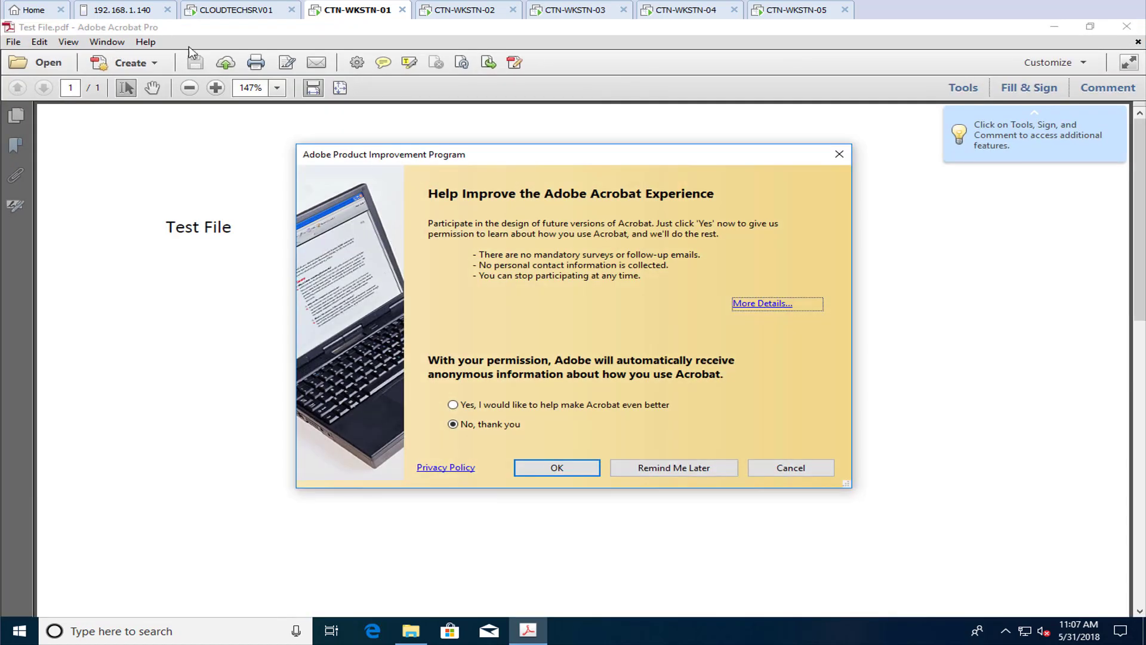
{"action": "left_click", "coordinate": [556, 467]}
{"action": "left_click", "coordinate": [143, 43]}
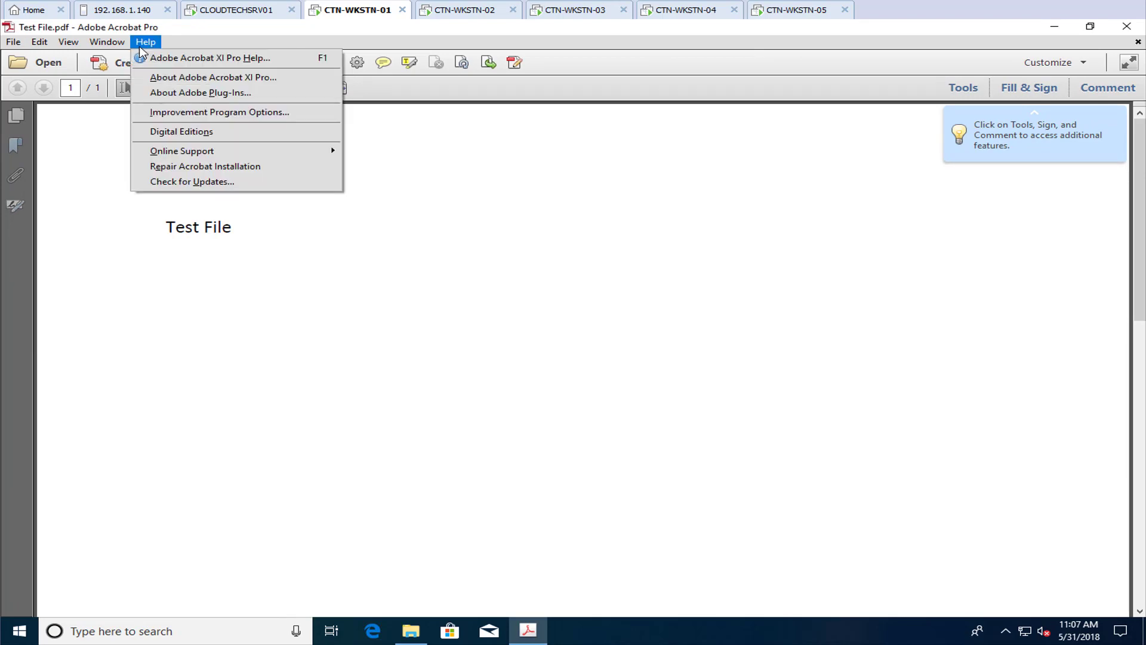
{"action": "left_click", "coordinate": [153, 78]}
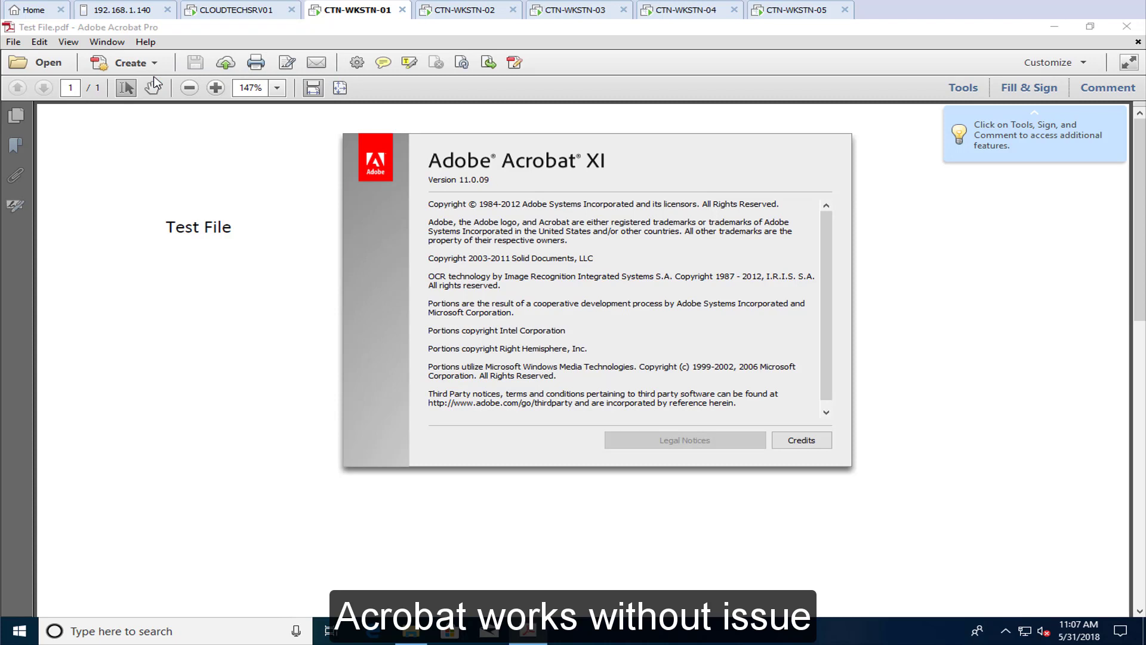
{"action": "left_click", "coordinate": [180, 154]}
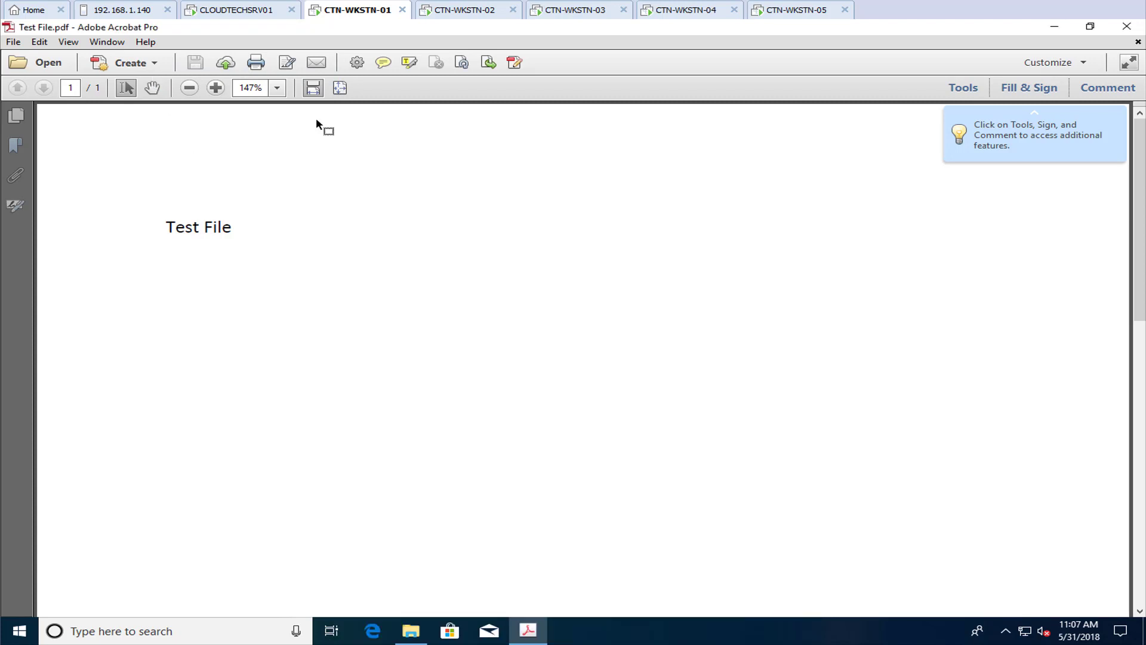
{"action": "left_click", "coordinate": [1141, 29]}
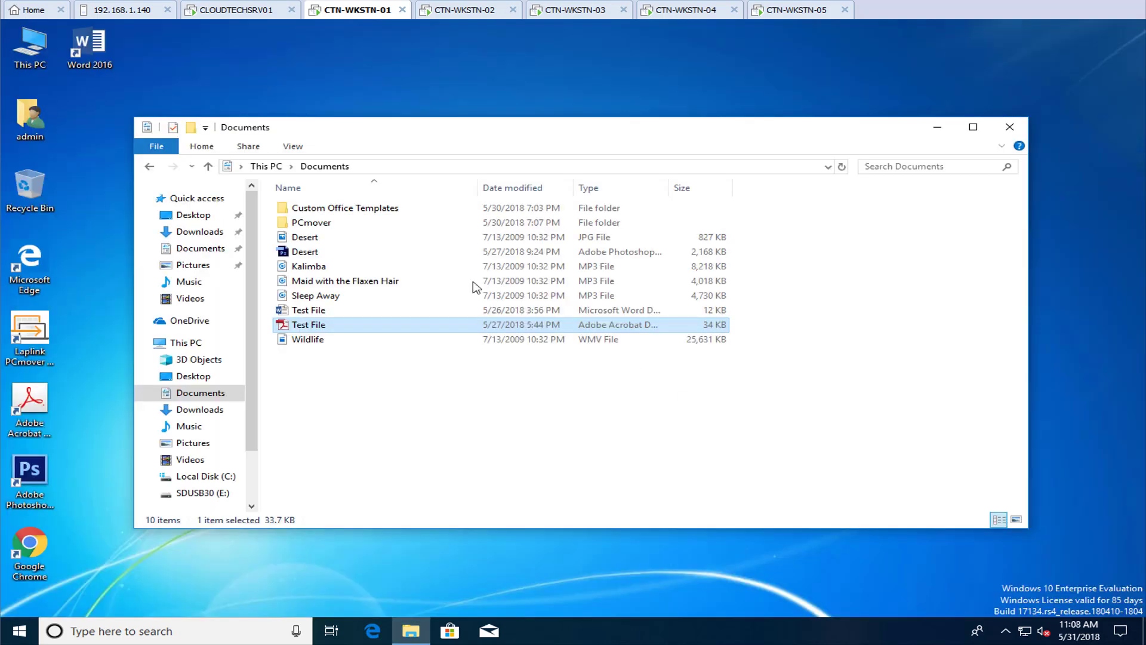
- Open the Desert Photoshop file from Documents and view Photoshop's About information to test the transferred program
{"action": "left_click", "coordinate": [284, 259]}
{"action": "double_click", "coordinate": [284, 259]}
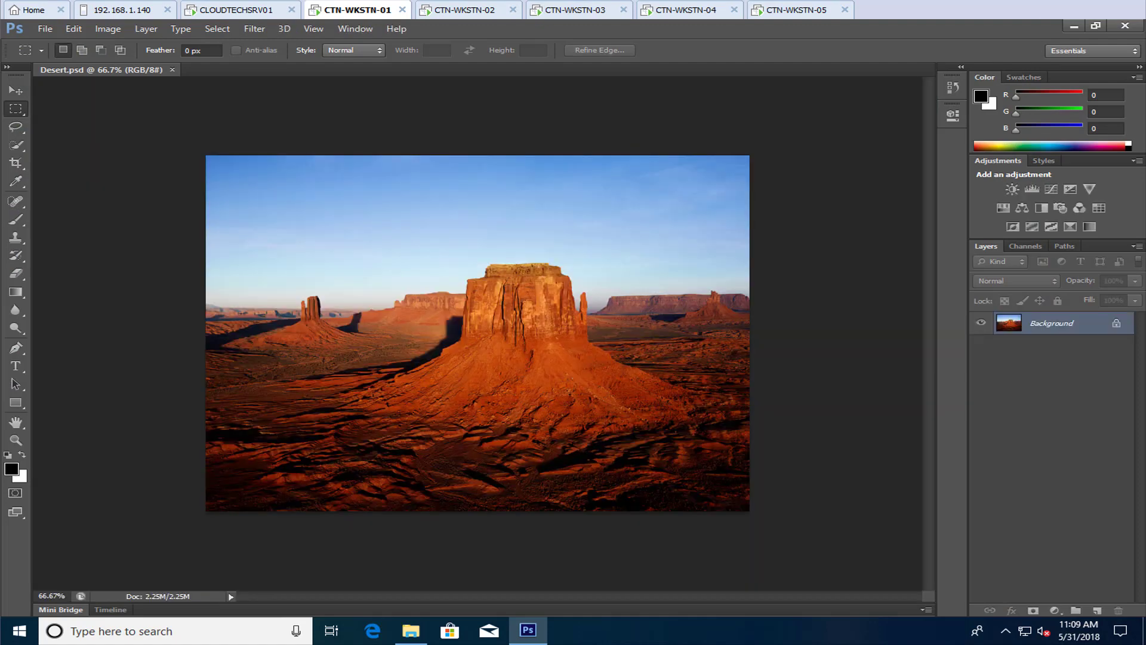
{"action": "left_click", "coordinate": [401, 31]}
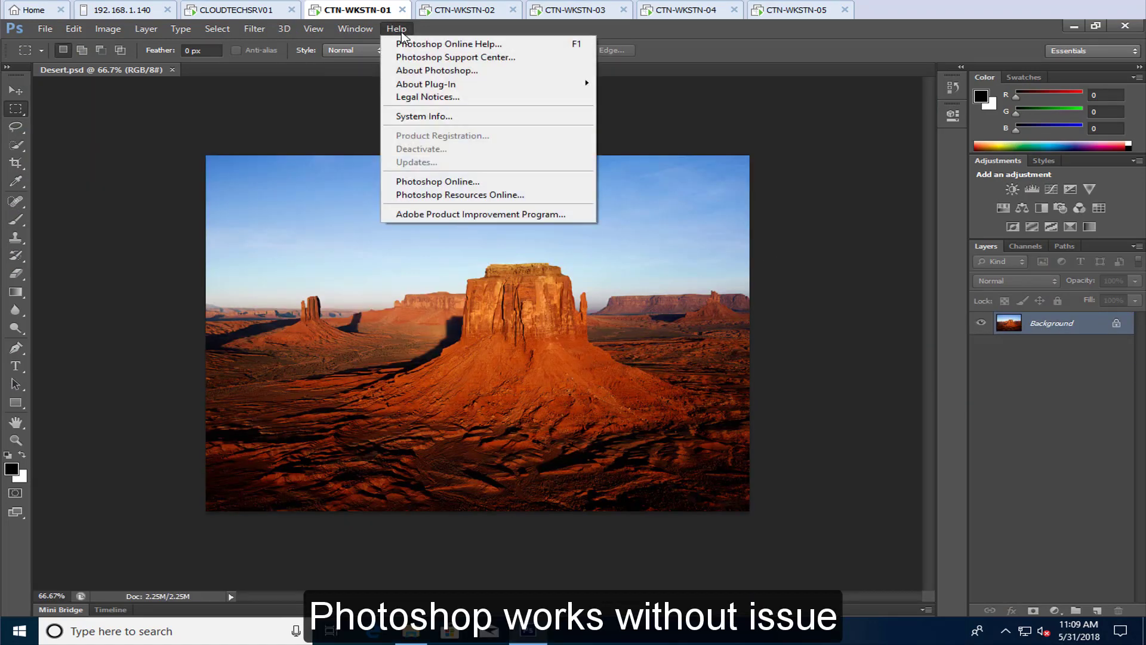
{"action": "left_click", "coordinate": [400, 71]}
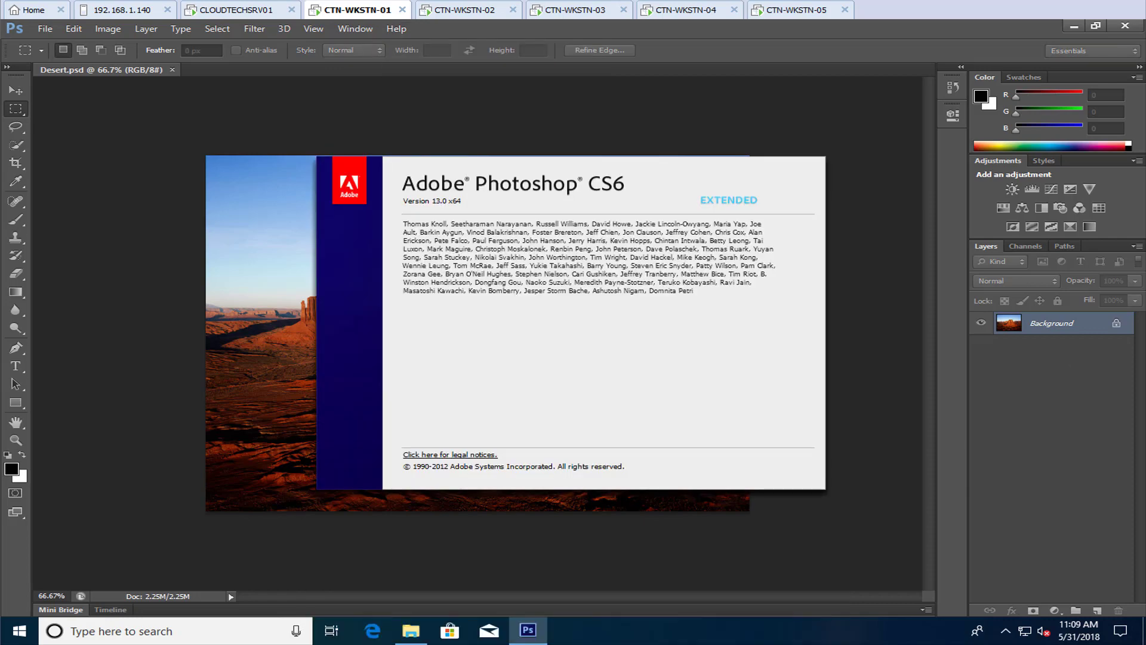
- Dismiss Photoshop's About information and close Photoshop
{"action": "left_click", "coordinate": [112, 269]}
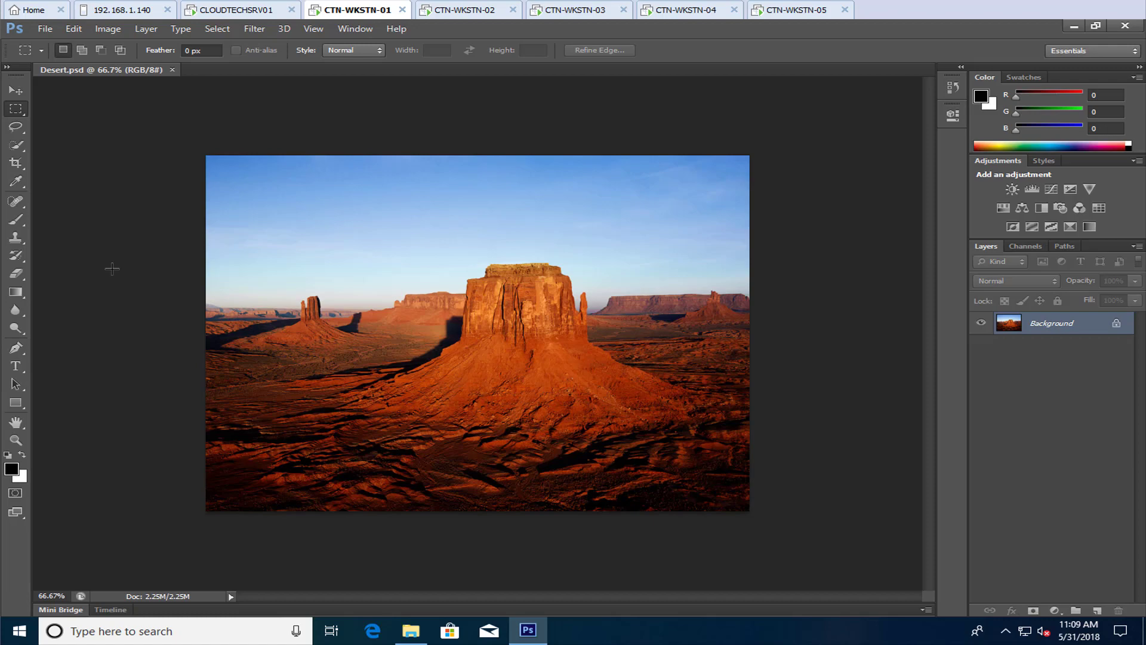
{"action": "left_click", "coordinate": [1132, 28]}
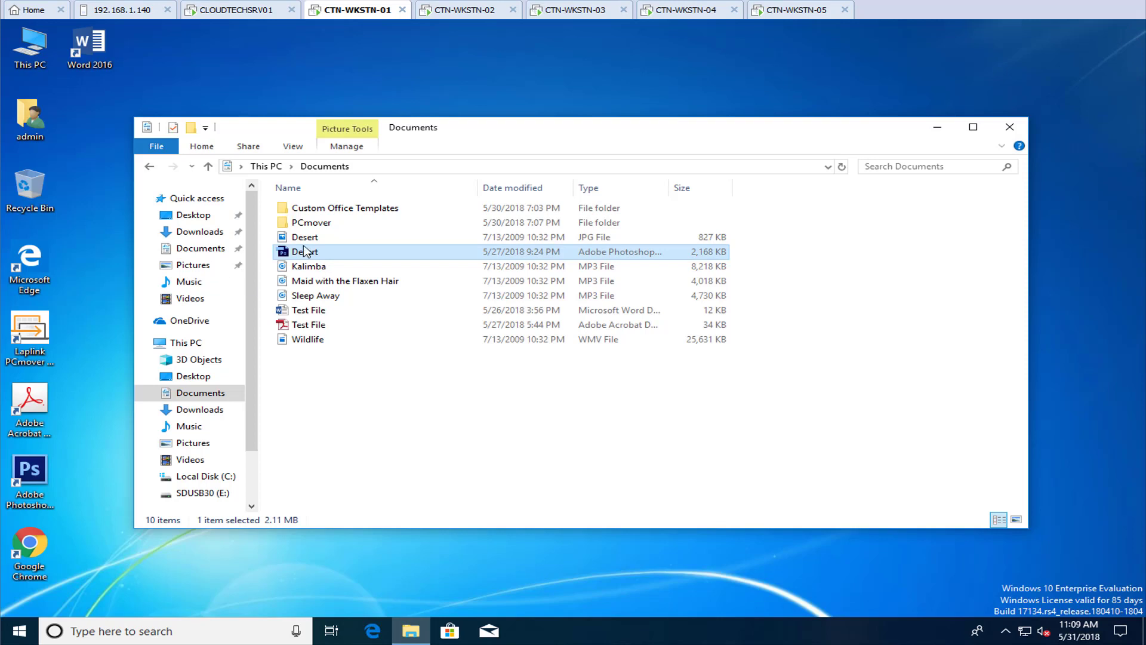
- Open the Test File Word document from Documents, accept the Office license agreement, and dismiss the activation prompts without activating
{"action": "left_click", "coordinate": [301, 310]}
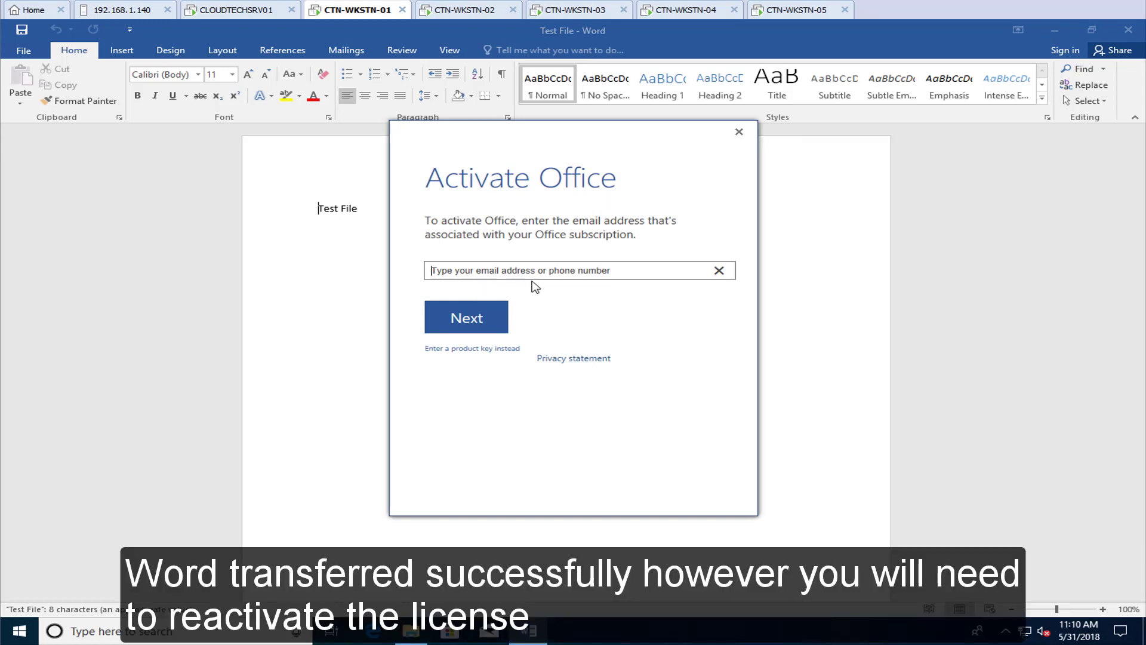
{"action": "left_click", "coordinate": [739, 132]}
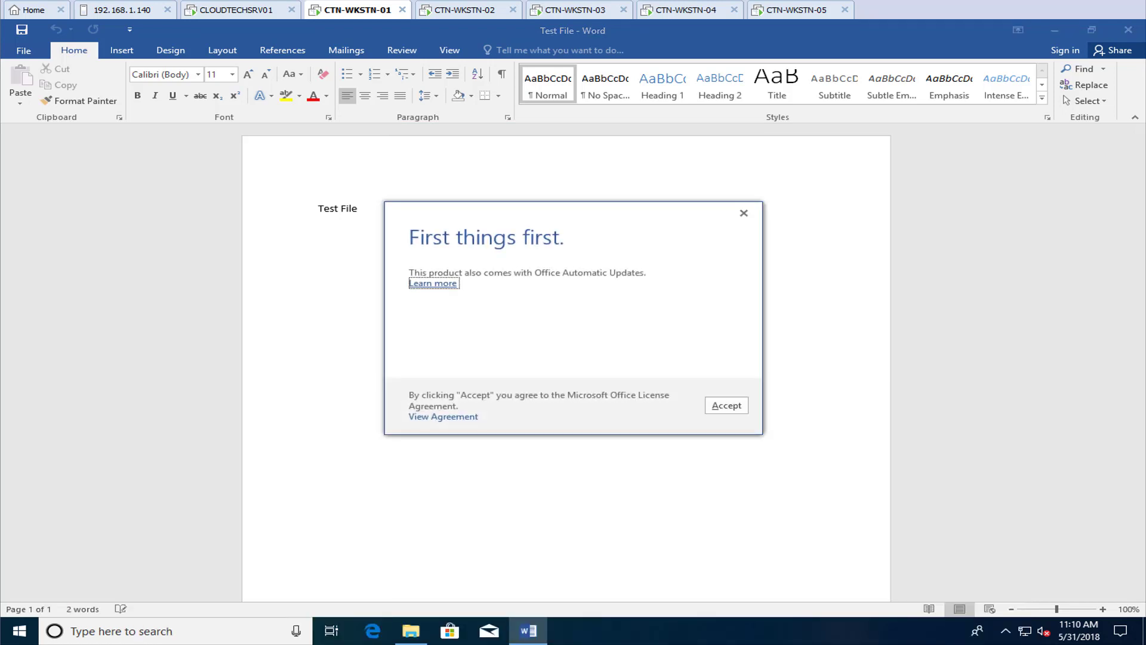
{"action": "left_click", "coordinate": [743, 411]}
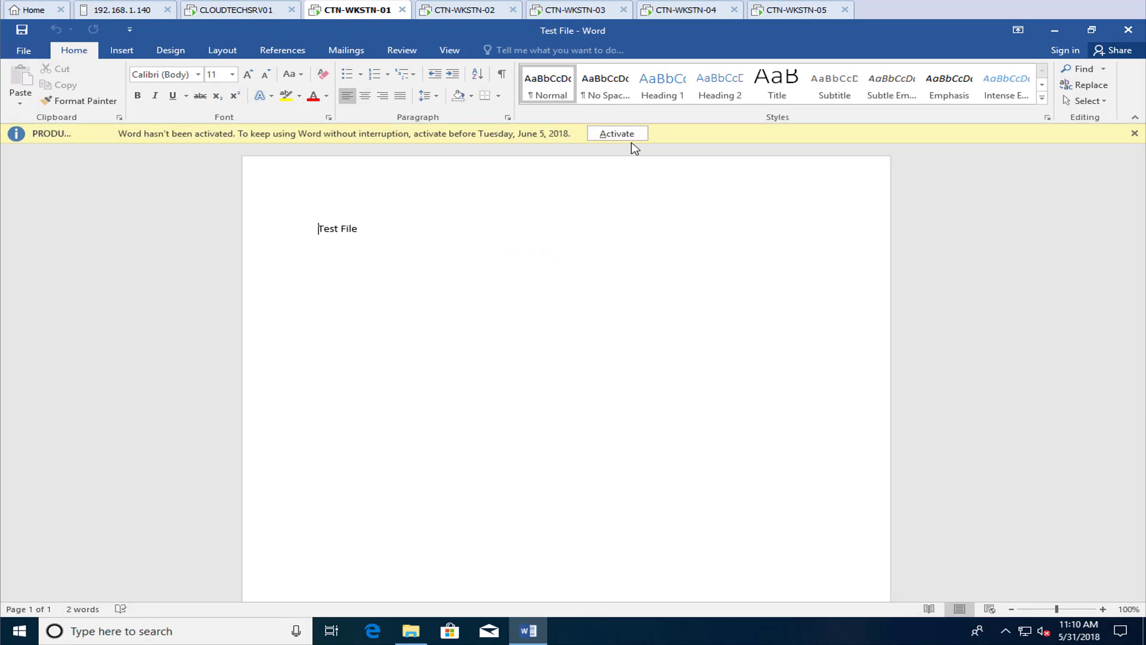
{"action": "left_click", "coordinate": [1134, 133]}
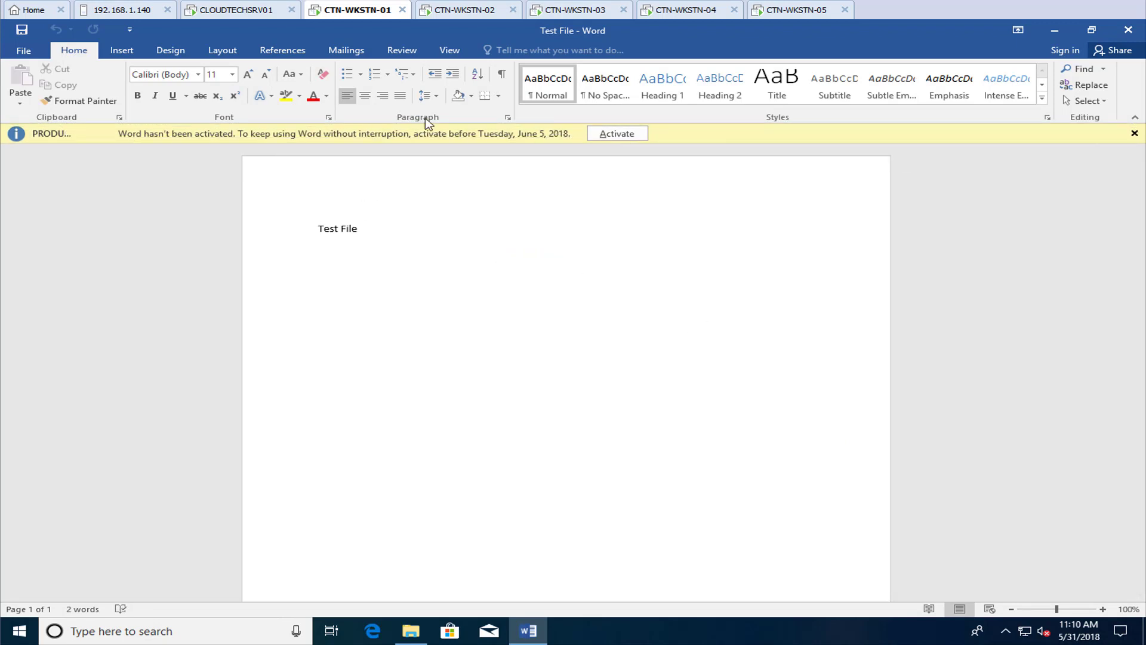
- Check Word's product activation status in the account information, and close Word and the Documents window
{"action": "left_click", "coordinate": [20, 55]}
{"action": "left_click", "coordinate": [53, 335]}
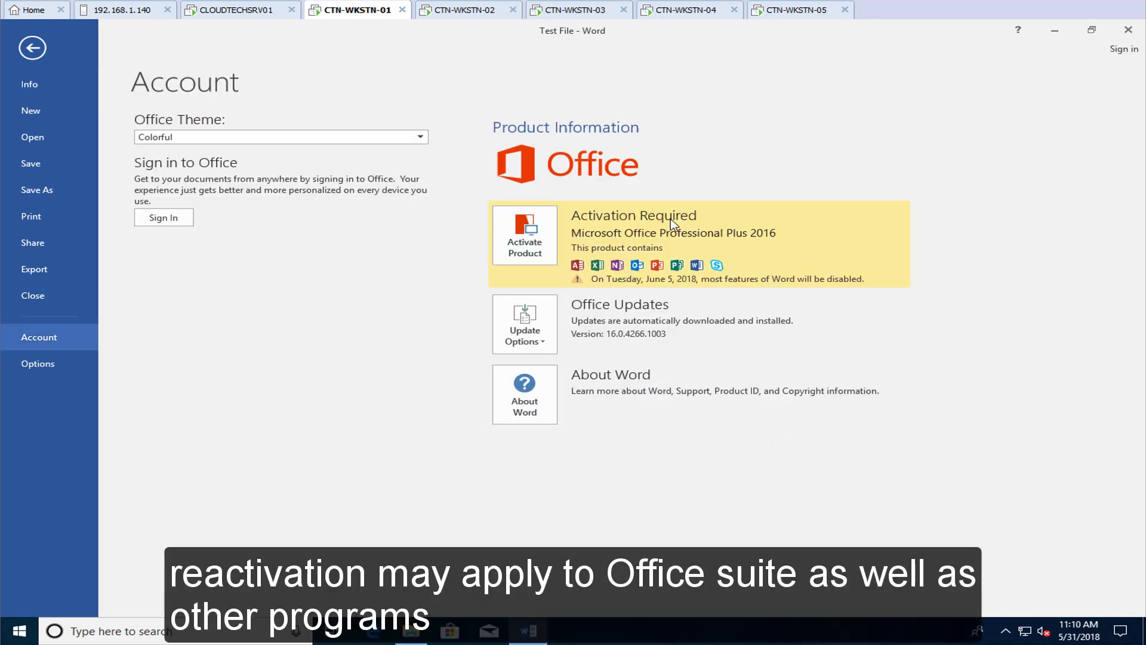
{"action": "left_click", "coordinate": [31, 49]}
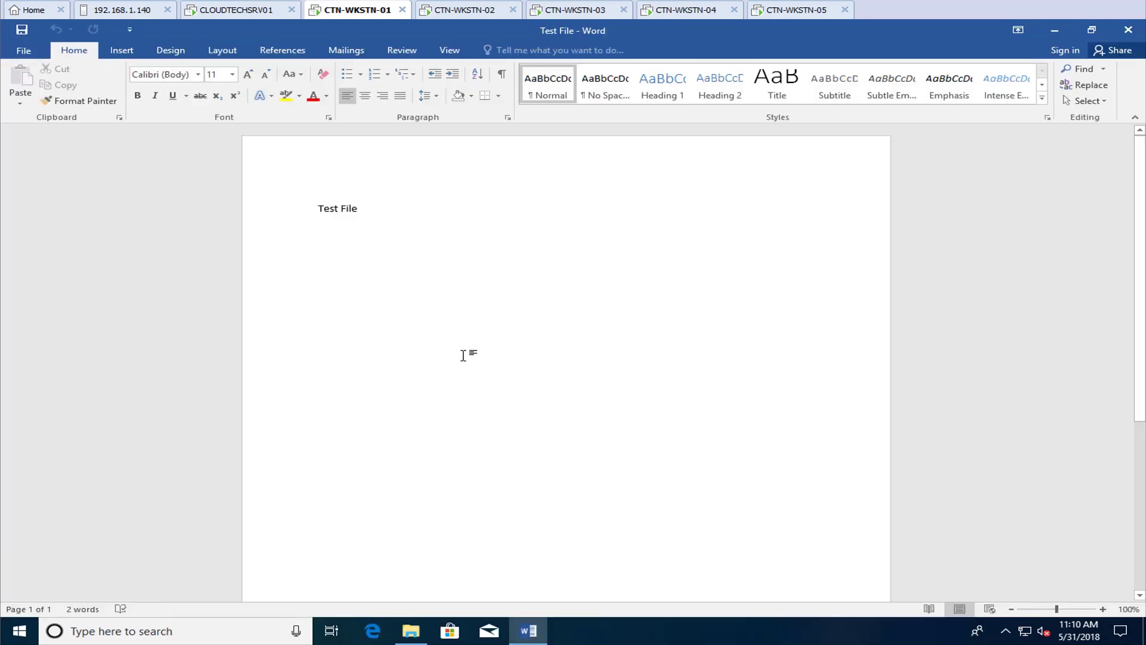
{"action": "left_click", "coordinate": [1128, 30]}
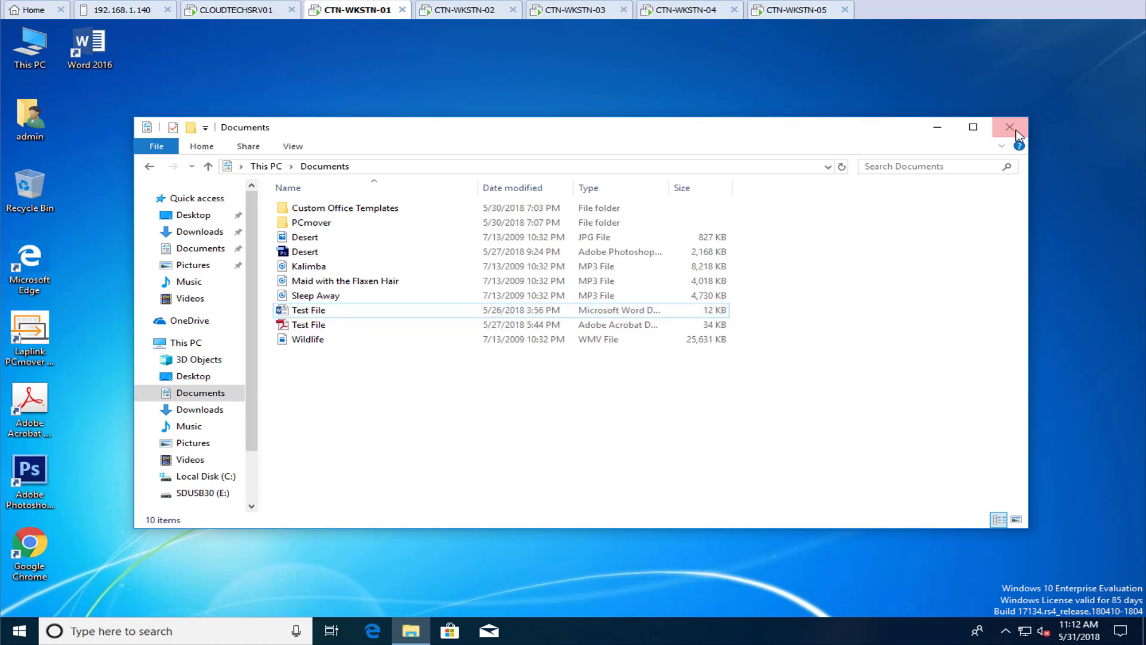
{"action": "left_click", "coordinate": [1009, 127]}
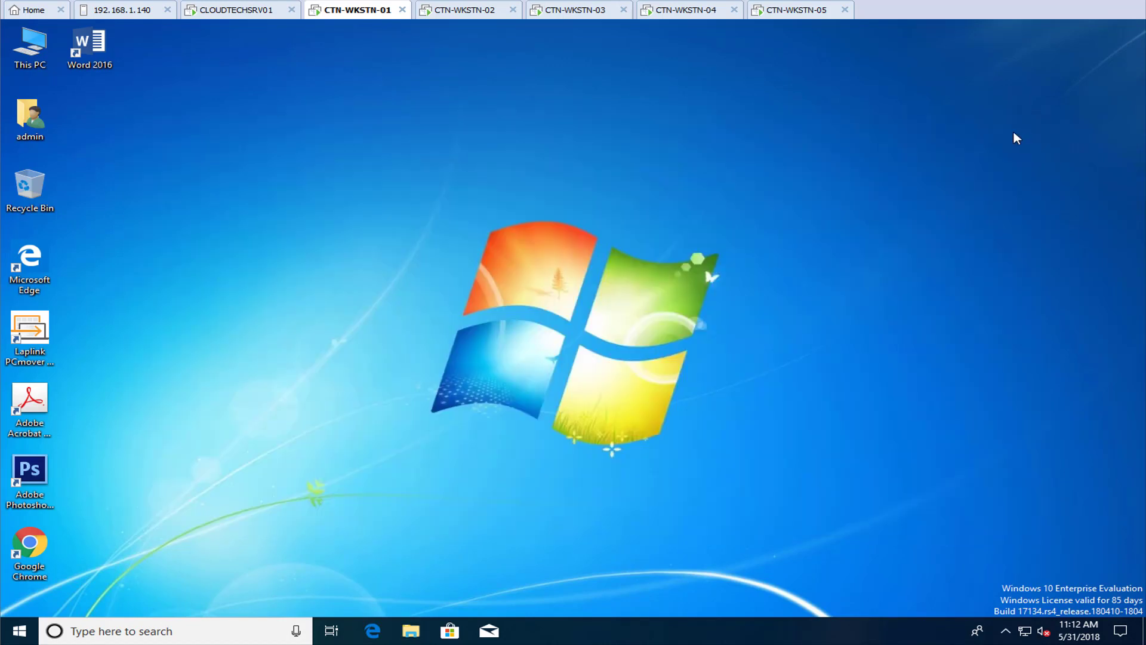
- Run winver on CTN-WKSTN-01 to view its Windows version information
{"action": "left_click", "coordinate": [119, 630]}
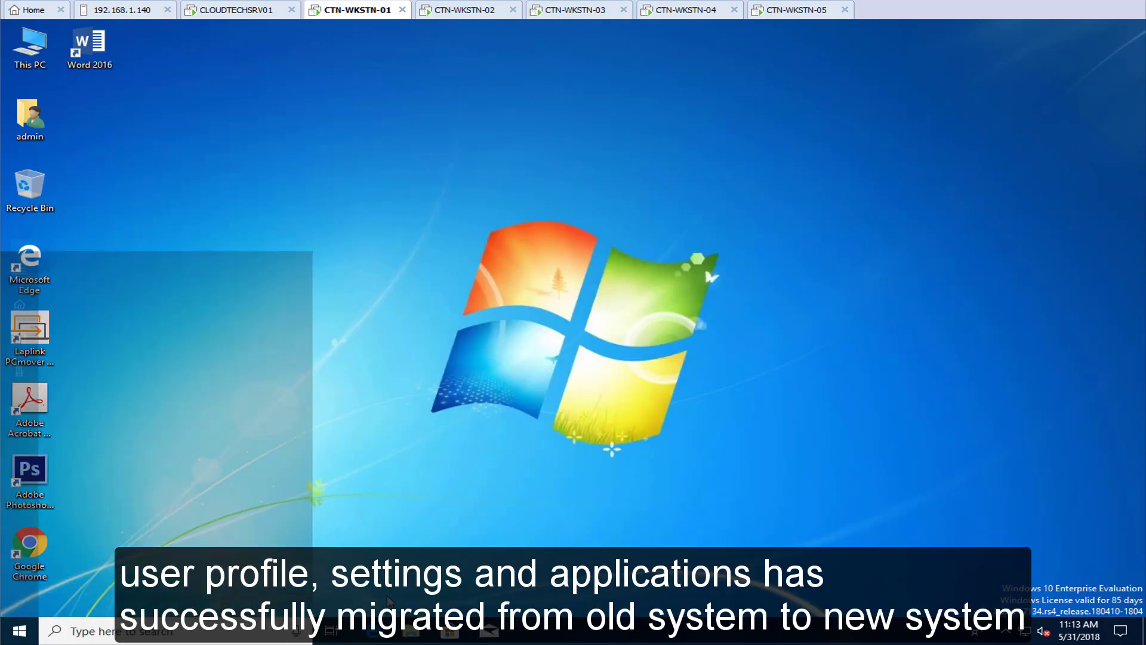
{"action": "type", "text": "winver"}
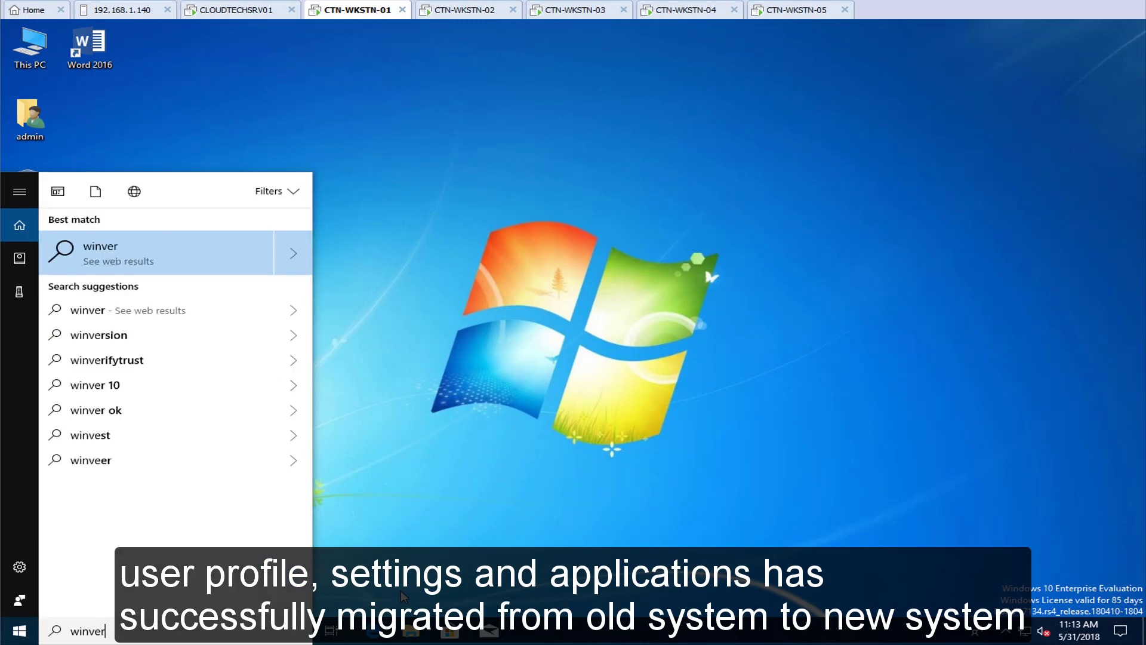
{"action": "key", "text": "Return"}
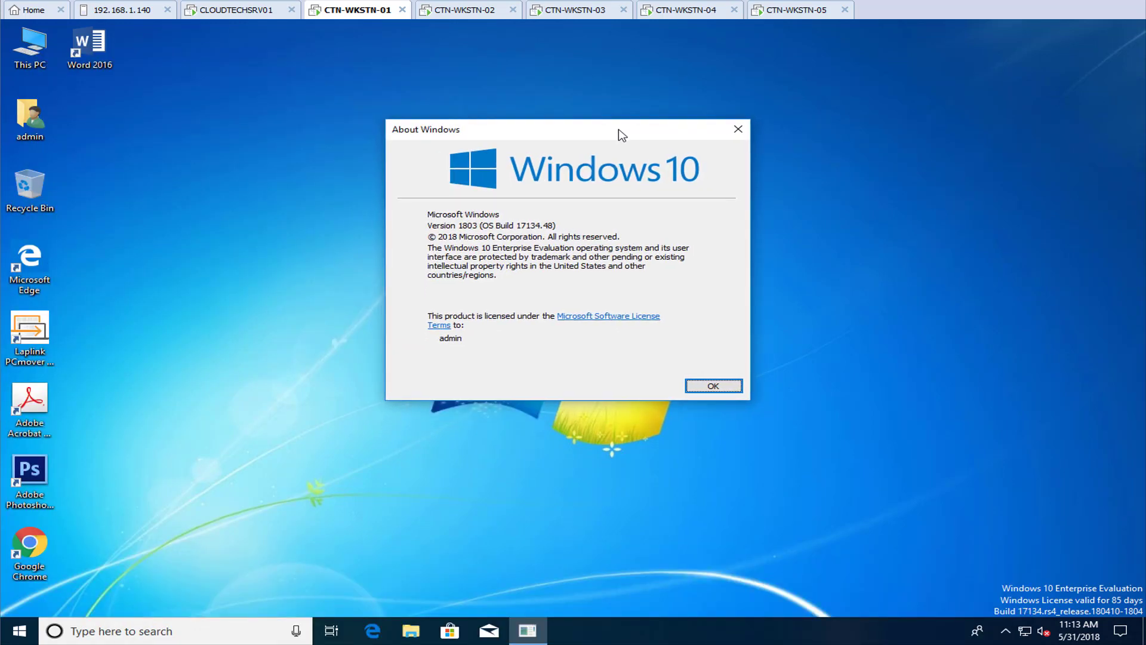
- Run winver on CTN-WKSTN-03, move its About Windows window to mid-screen, and return to CTN-WKSTN-01 to compare versions
{"action": "left_click", "coordinate": [593, 12]}
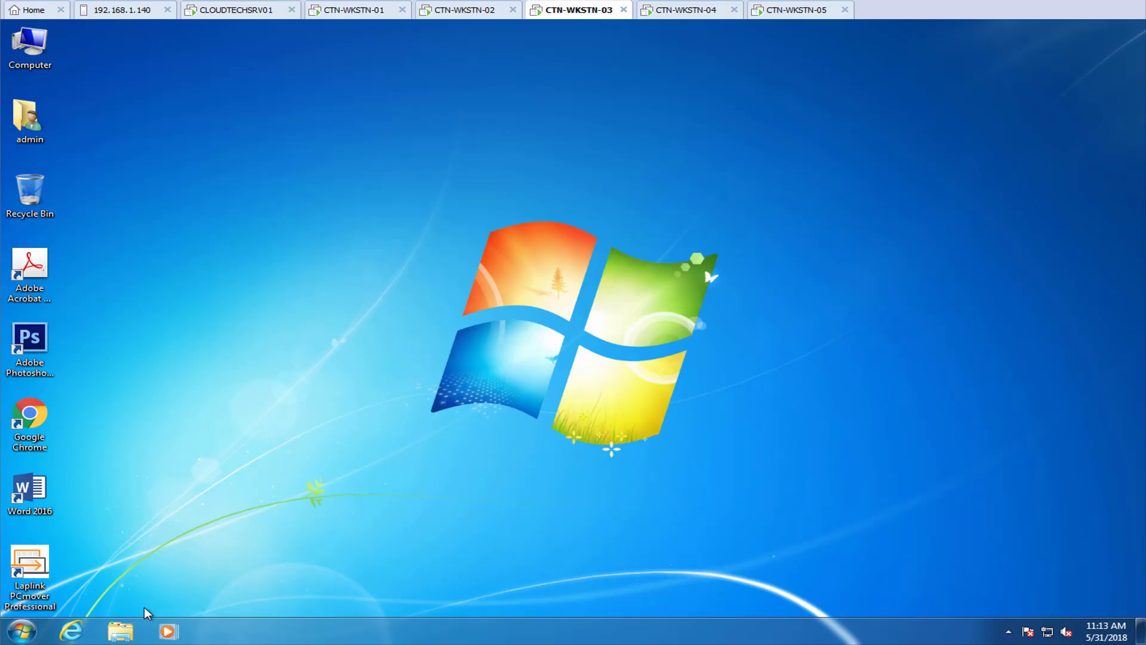
{"action": "key", "text": "super"}
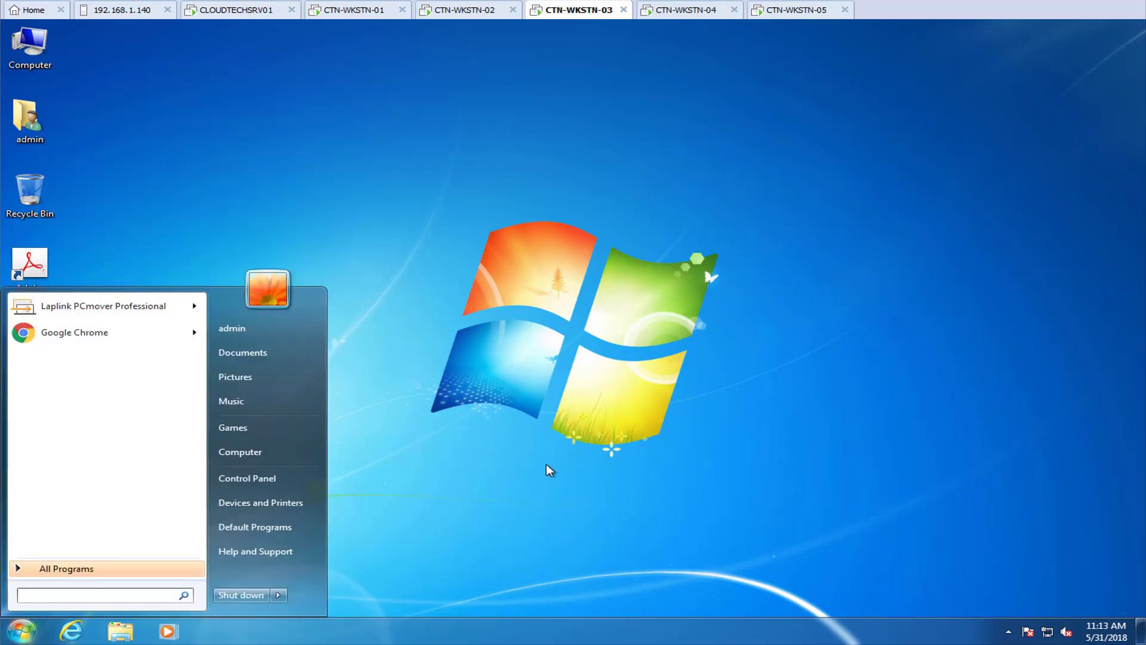
{"action": "type", "text": "winver"}
{"action": "key", "text": "Return"}
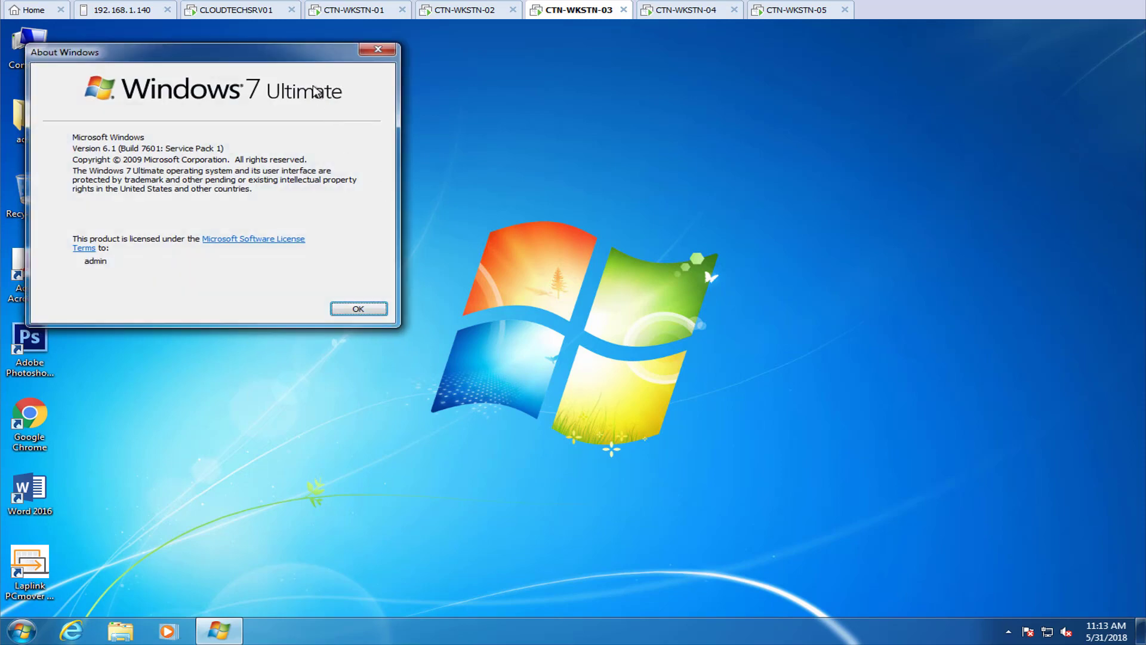
{"action": "left_click_drag", "start_coordinate": [305, 56], "coordinate": [670, 136]}
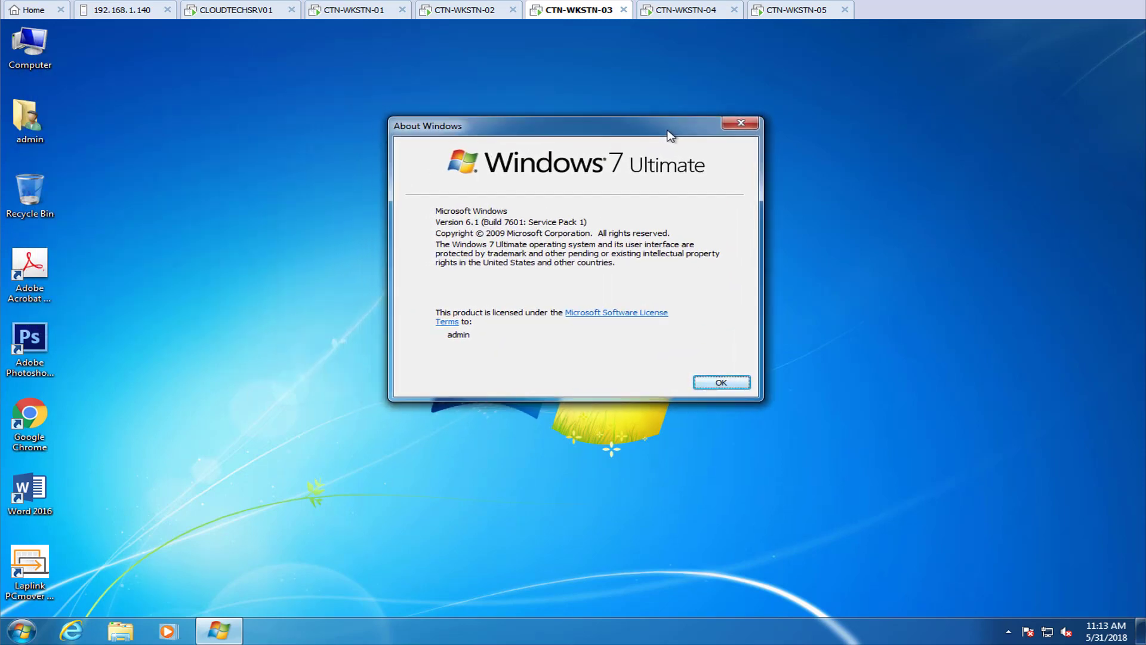
{"action": "left_click", "coordinate": [352, 9]}
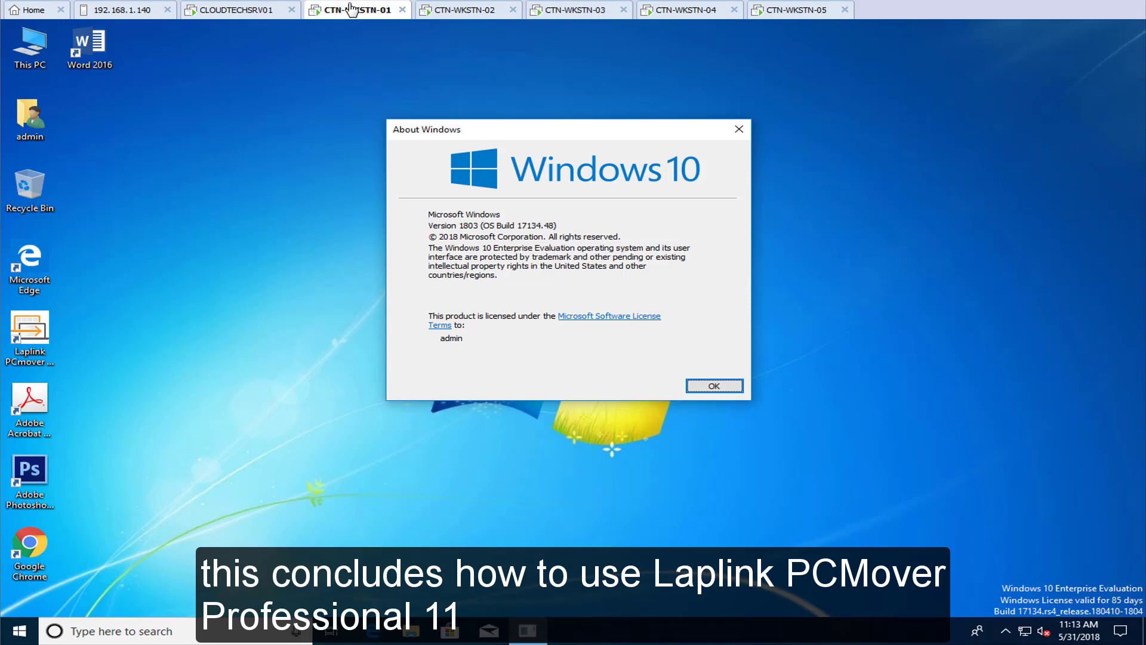